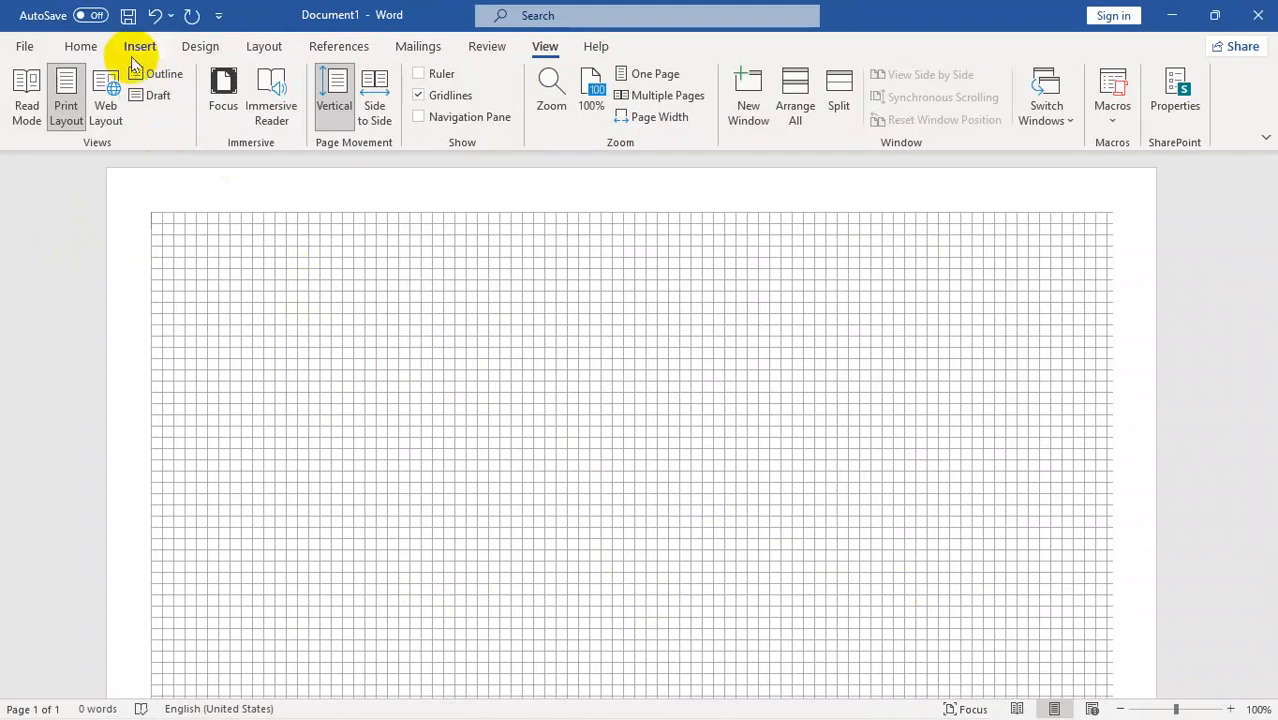
Draw a rectangle about 1.5" high and 1.38" wide on the page grid.
left_click(250, 74)
left_click(282, 121)
left_click_drag(285, 347, 410, 482)
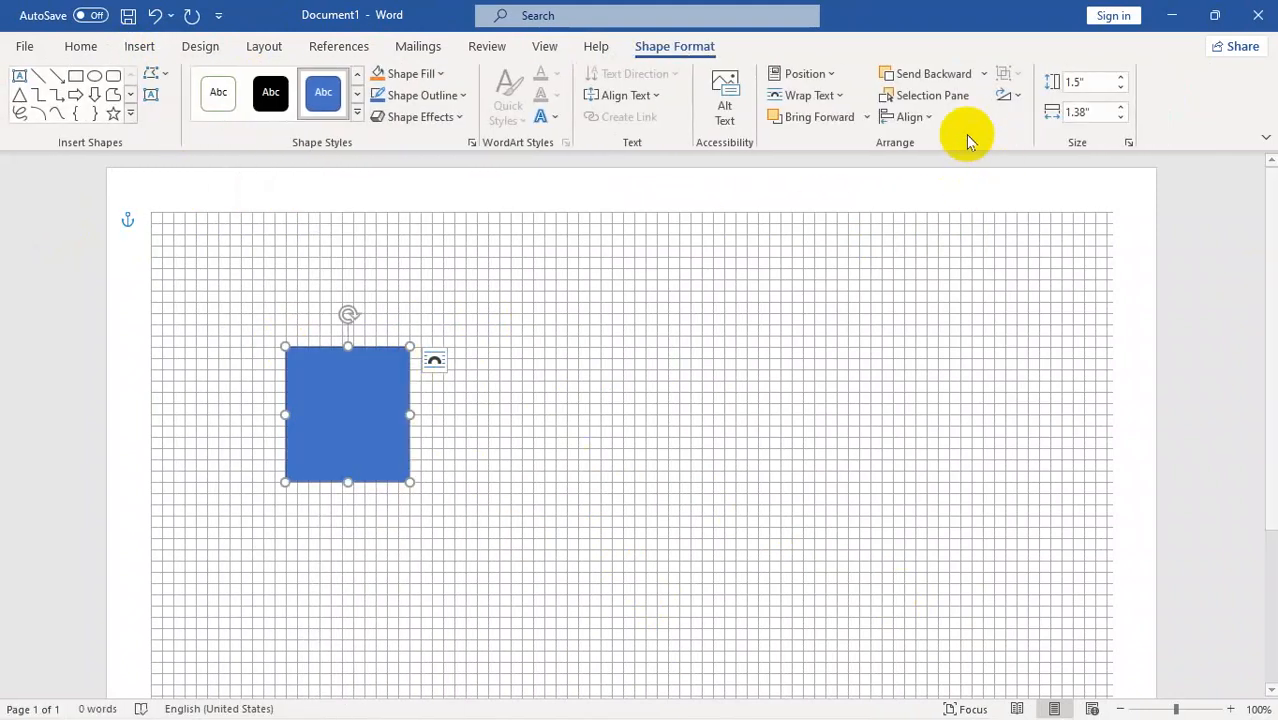
With the rectangle selected, hide the gridlines and show them again, and delete the rectangle.
left_click(915, 117)
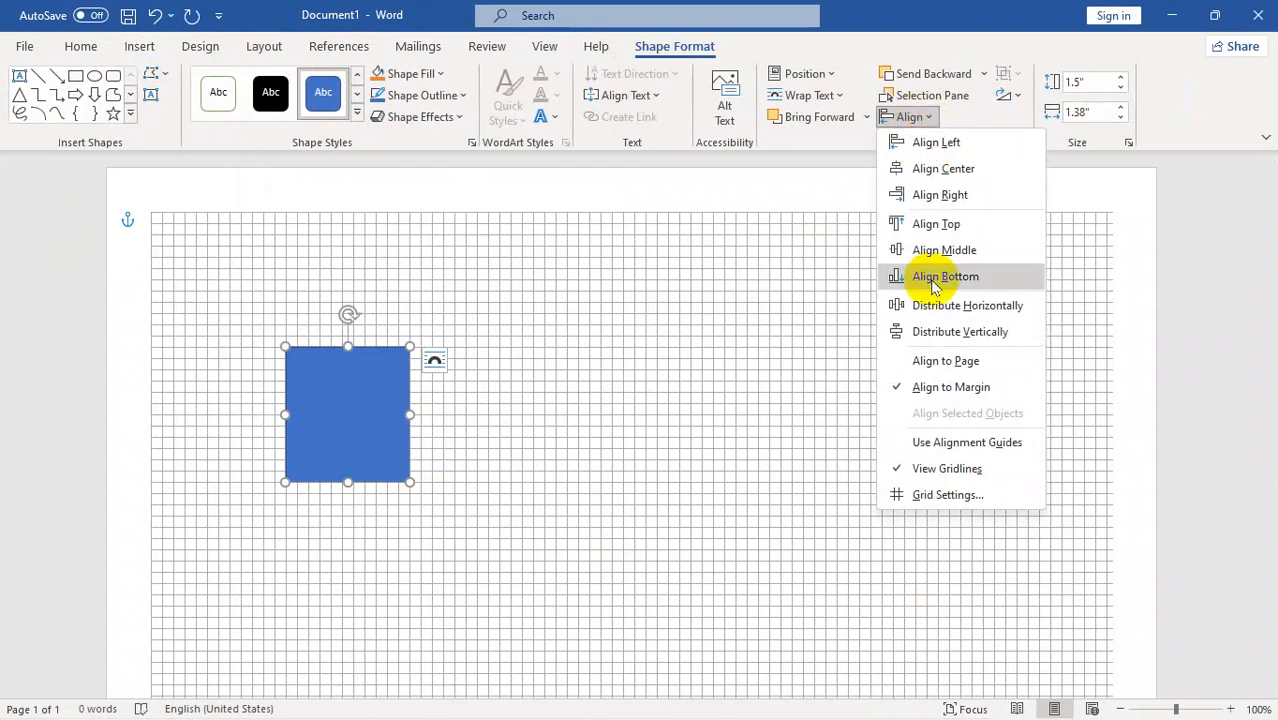
left_click(910, 477)
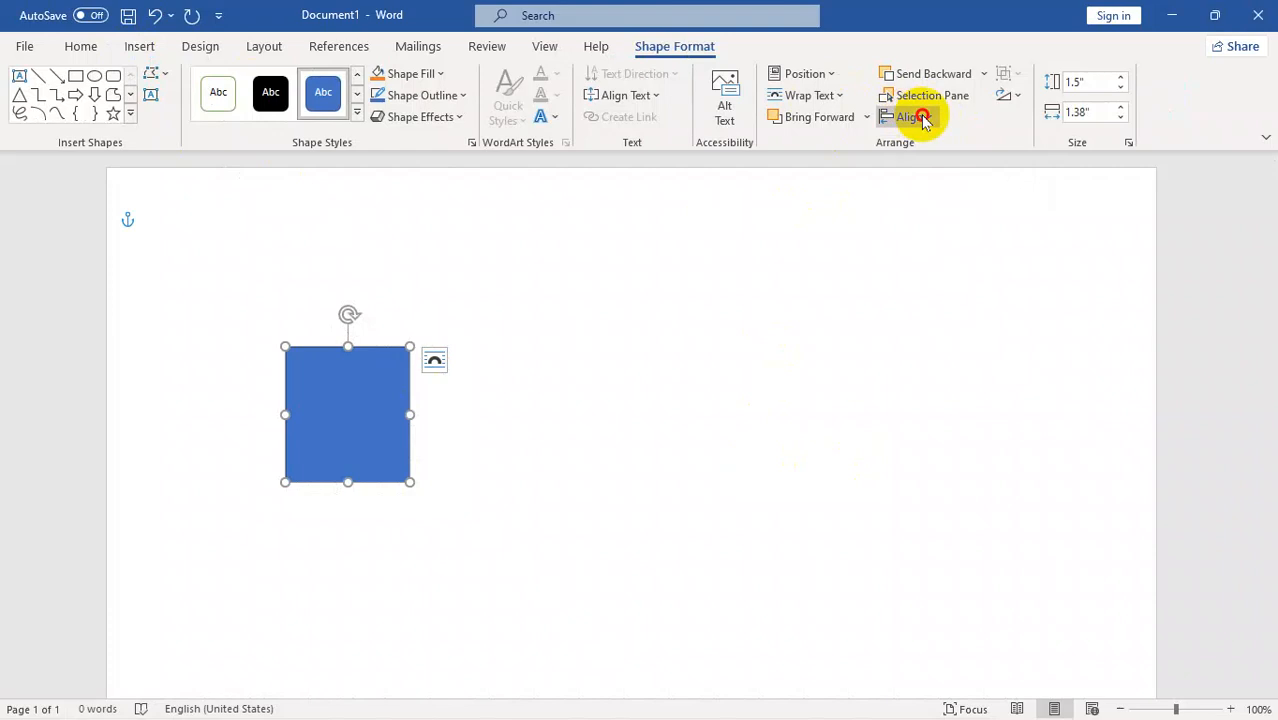
left_click(917, 116)
left_click(903, 479)
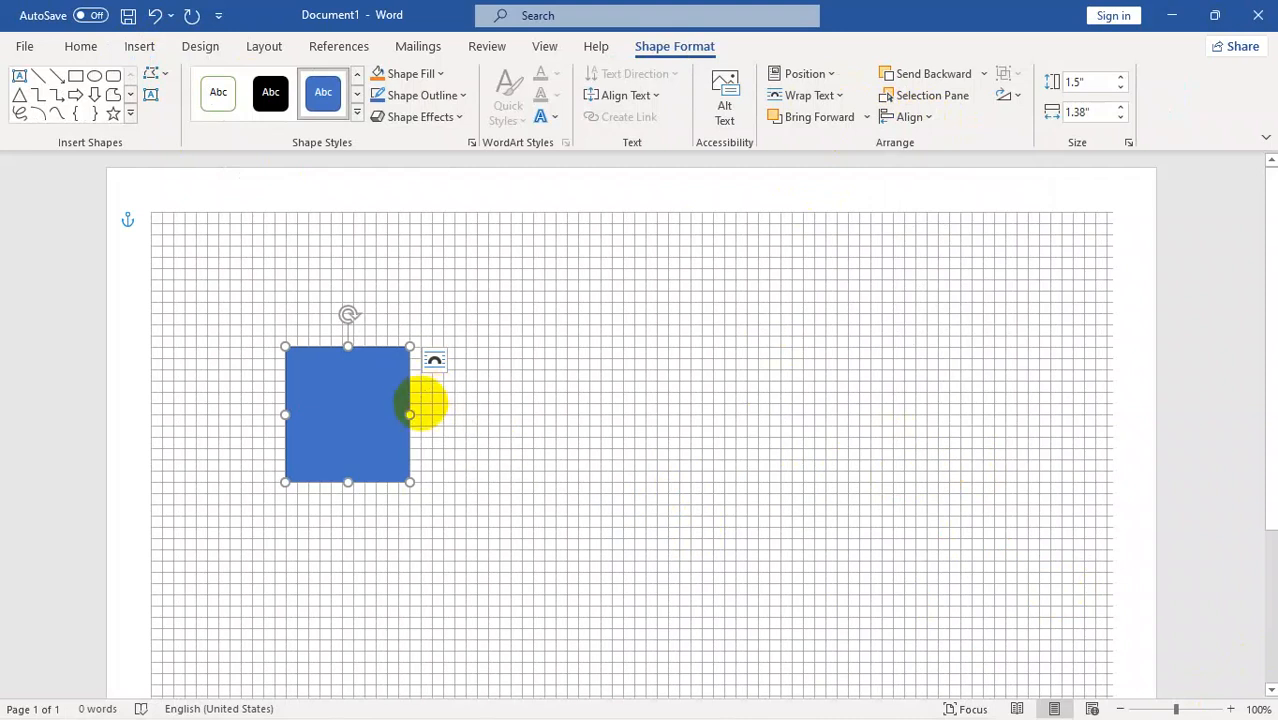
key("Delete")
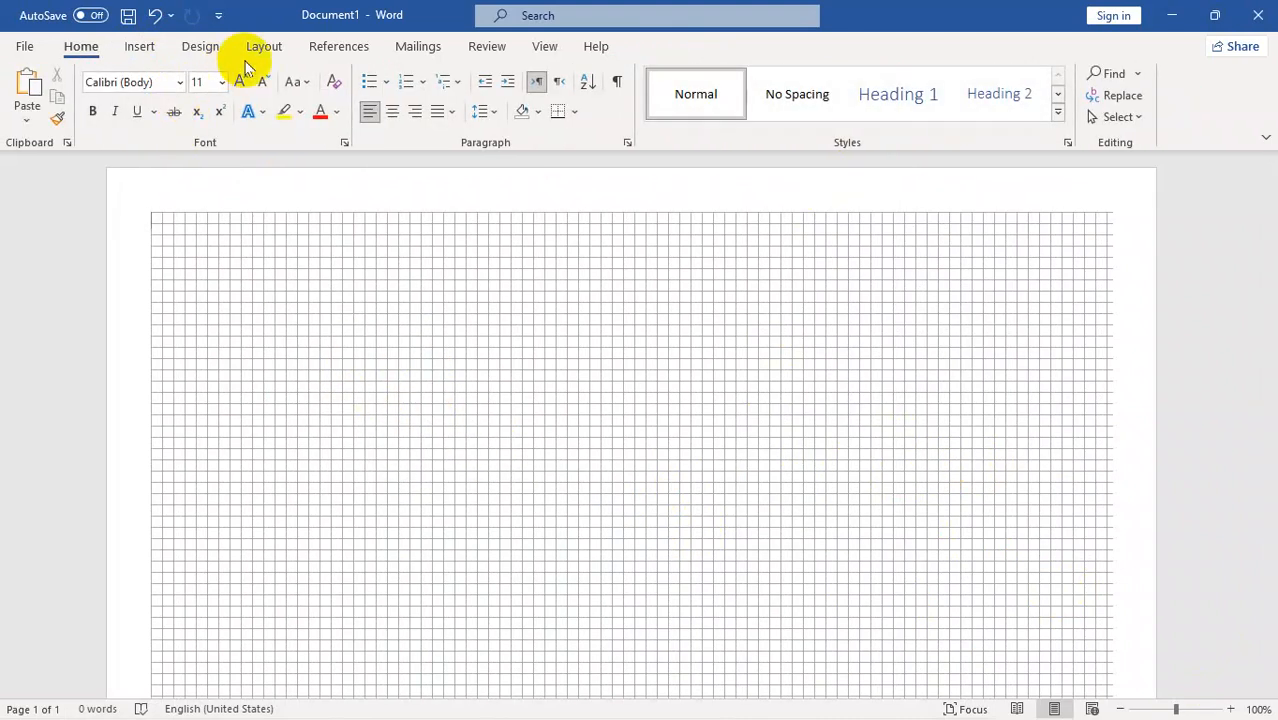
Turn the page gridlines off and back on with no shape selected.
left_click(264, 50)
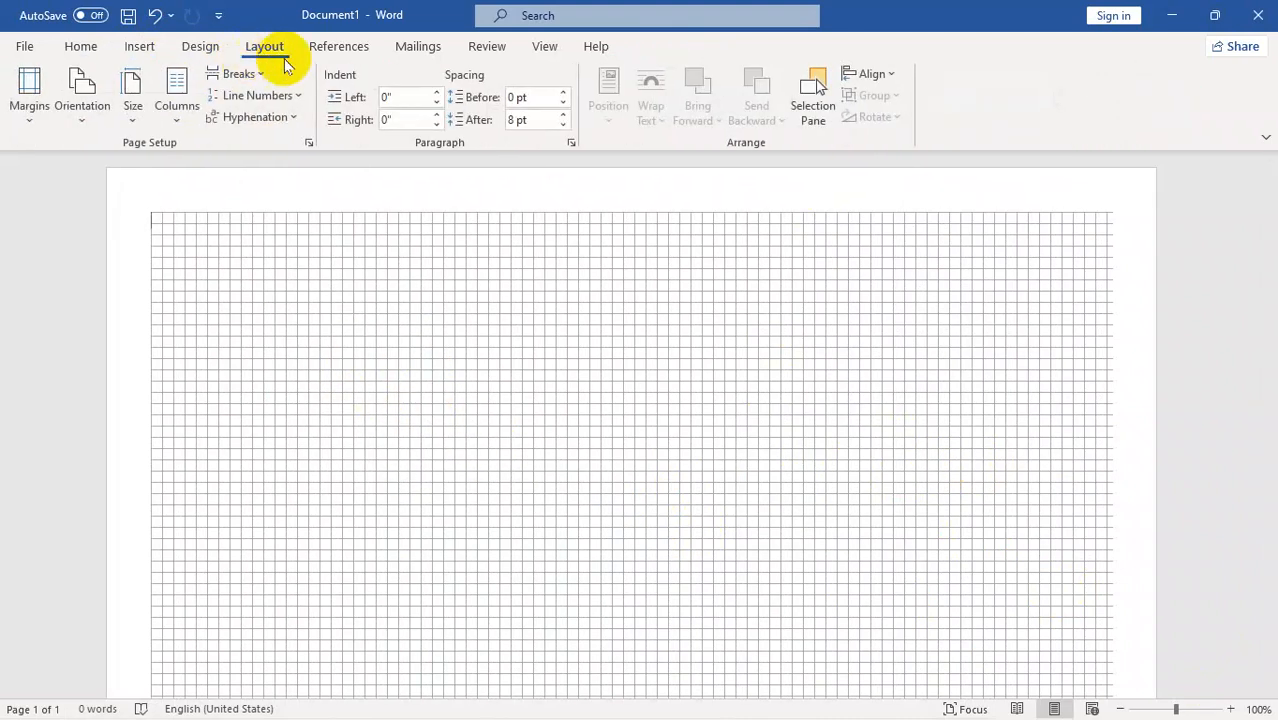
left_click(872, 76)
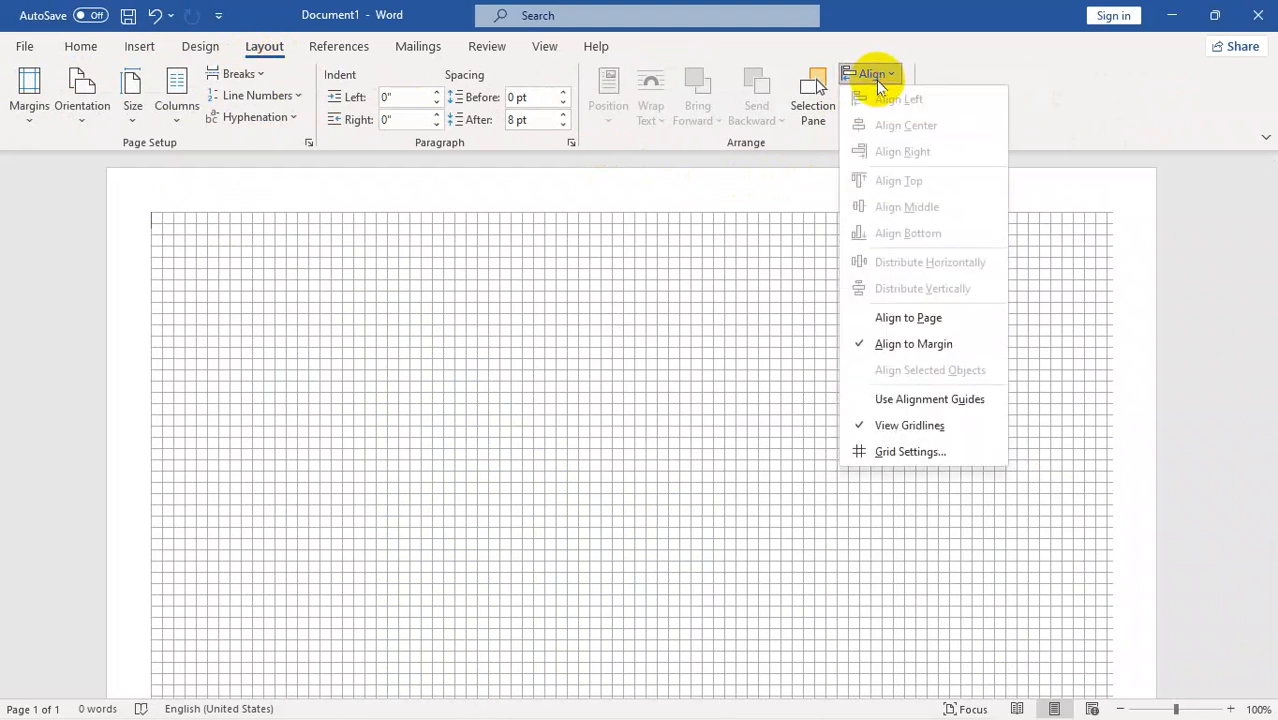
left_click(869, 430)
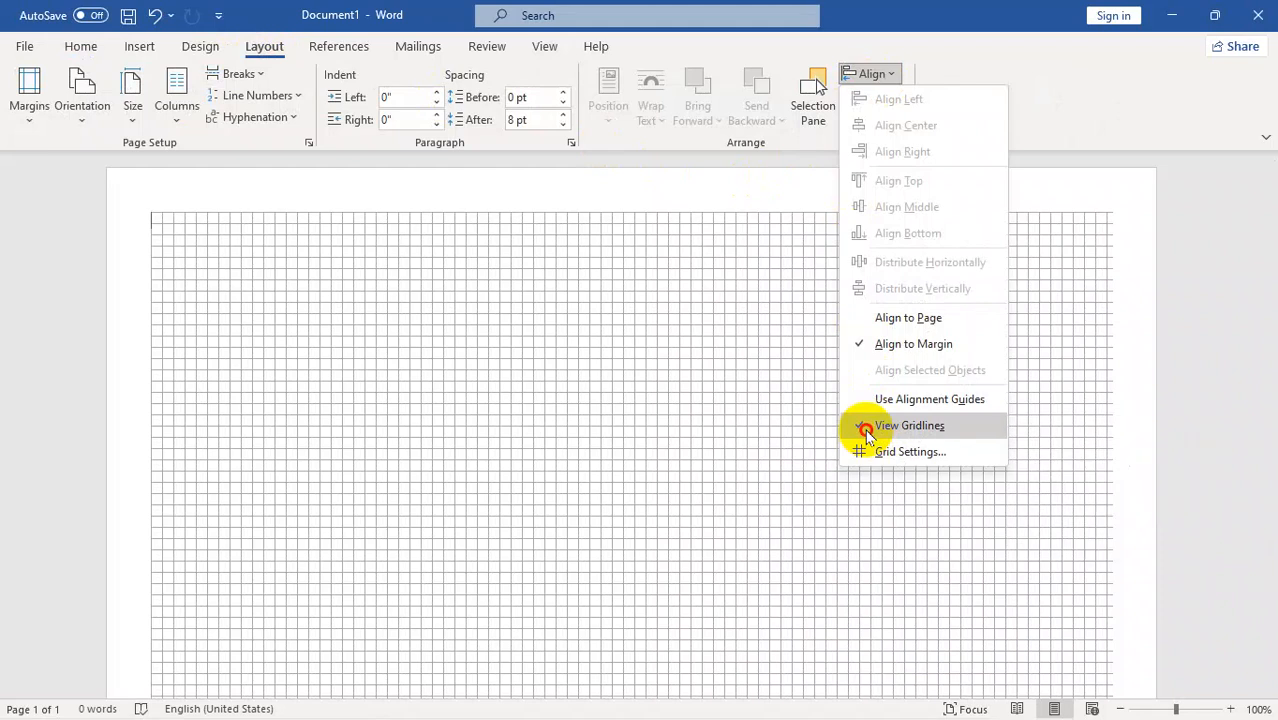
left_click(880, 75)
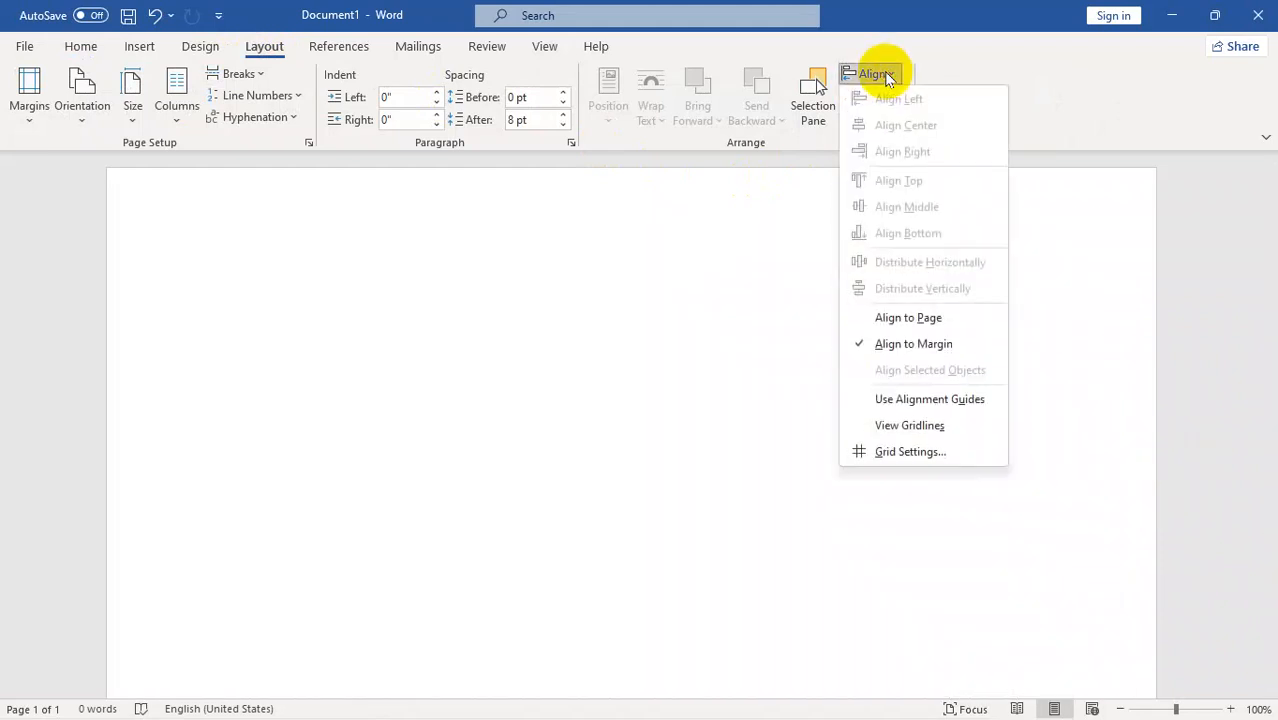
left_click(873, 428)
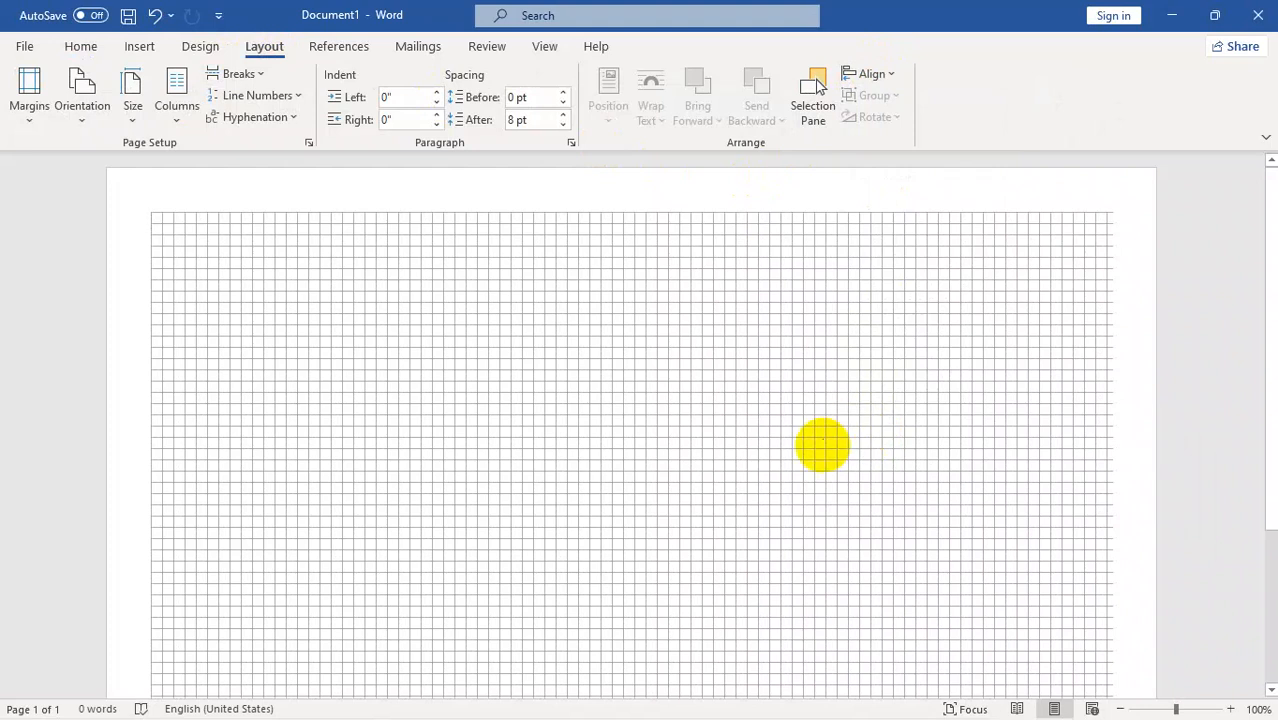
Start a freeform shape in the right half of the page with a long vertical edge upward and a slanted edge down to the left.
left_click(148, 48)
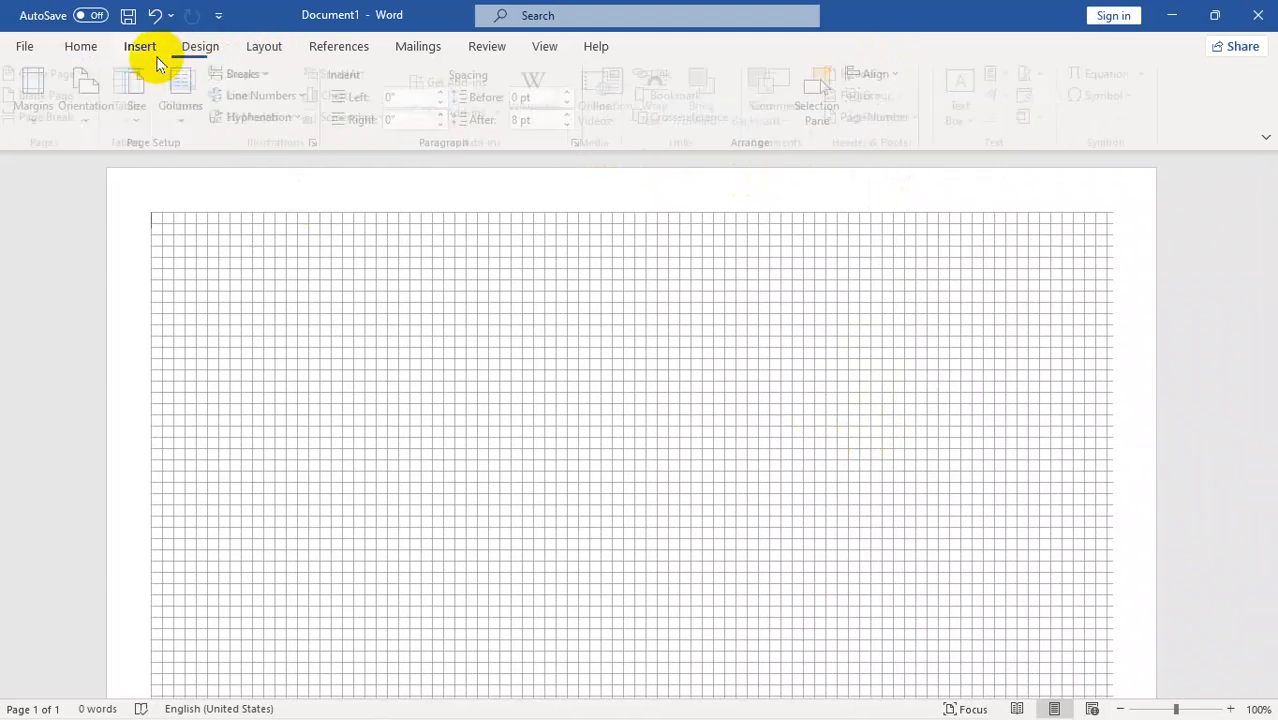
left_click(256, 76)
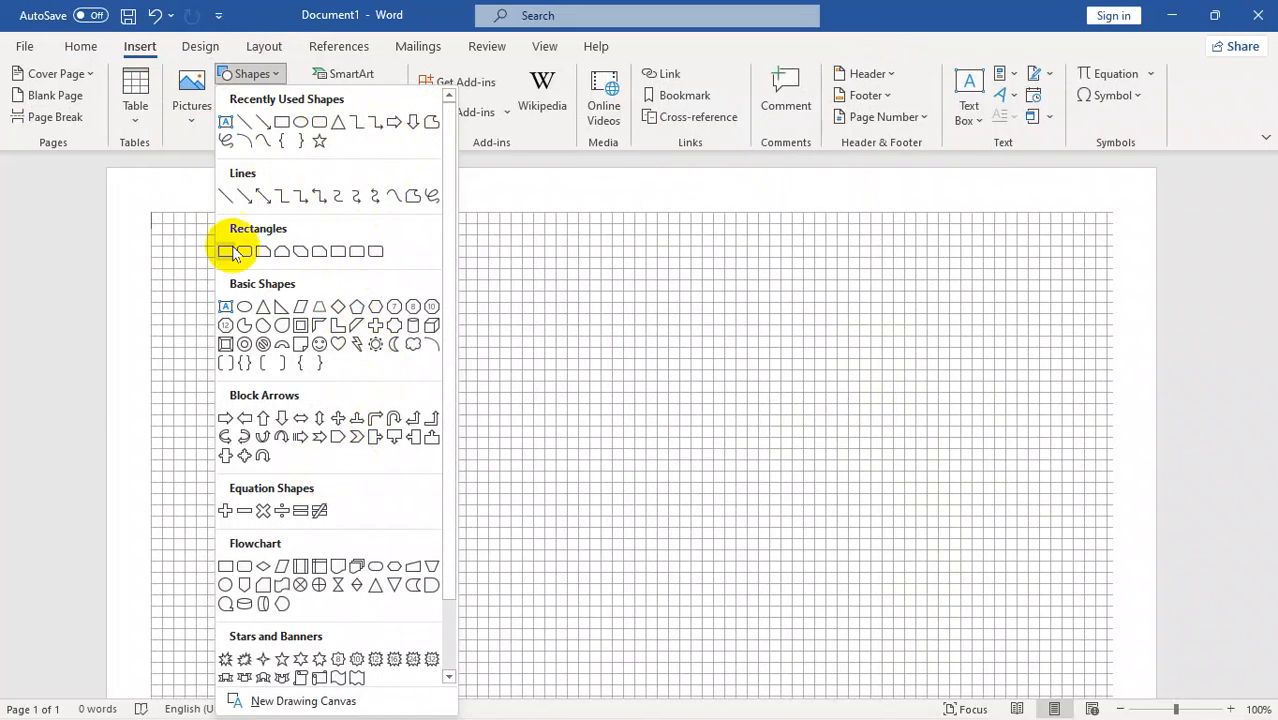
left_click(432, 126)
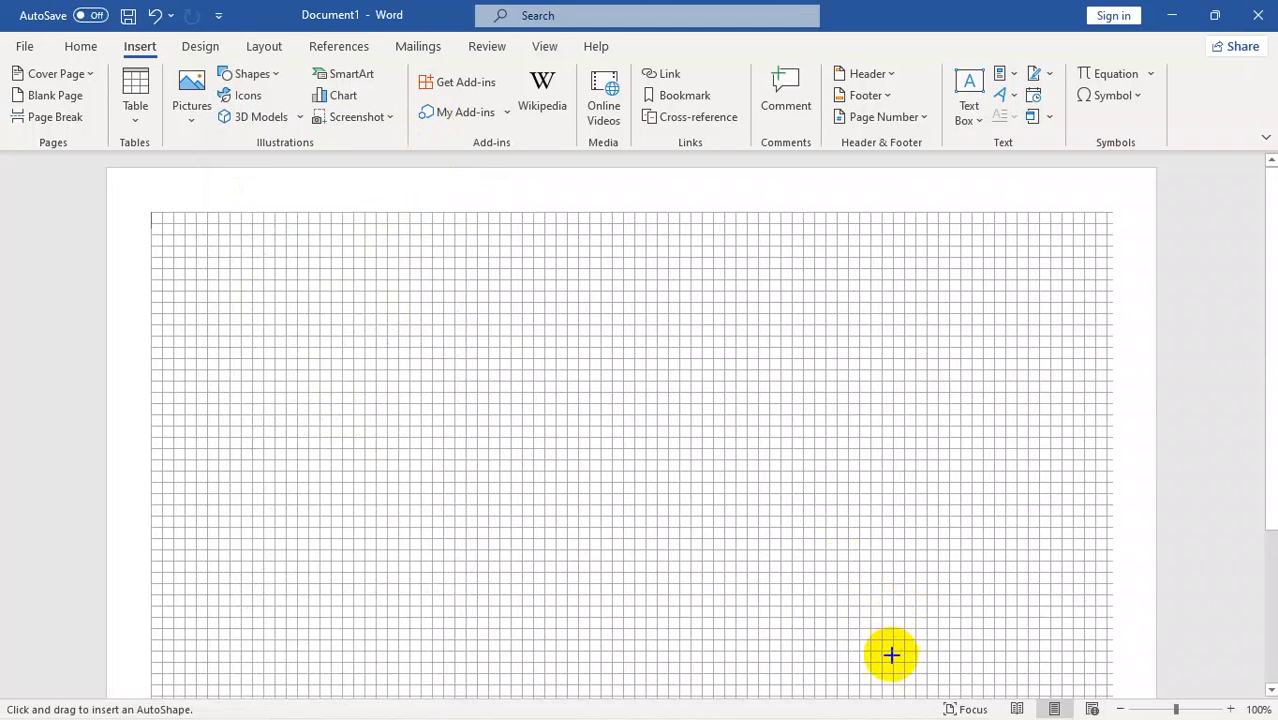
left_click_drag(891, 662, 891, 368)
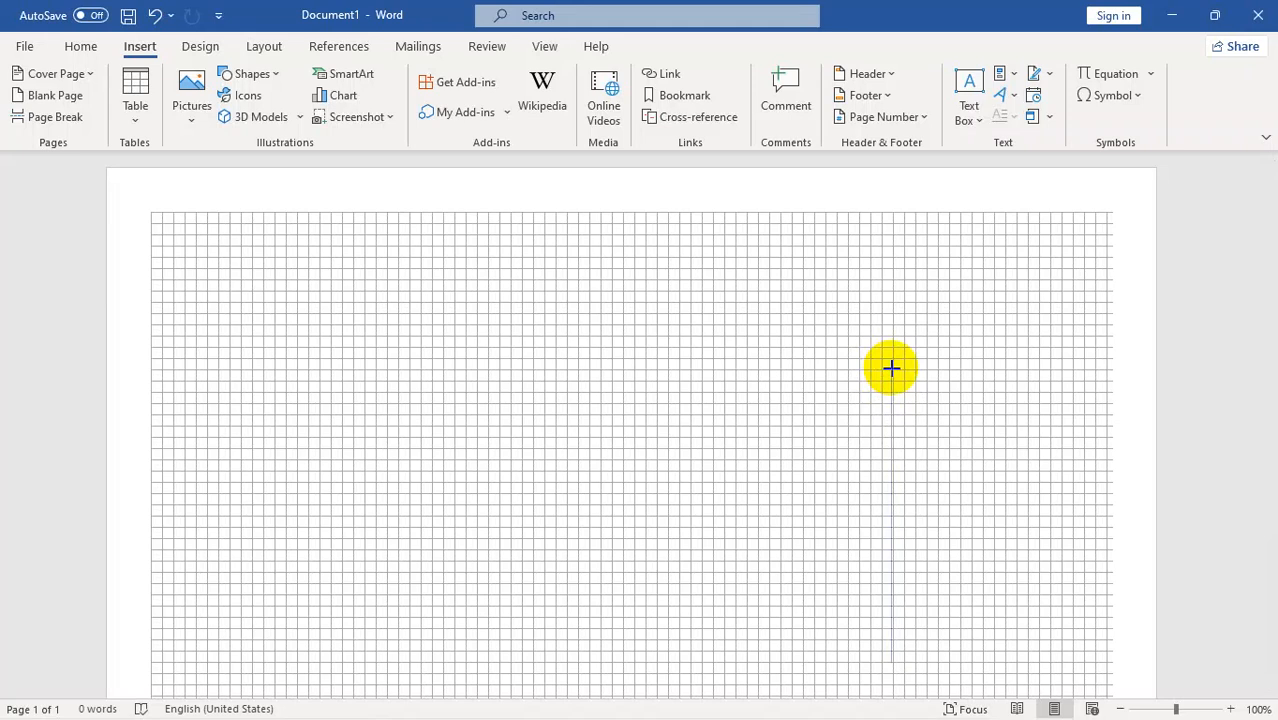
left_click(891, 368)
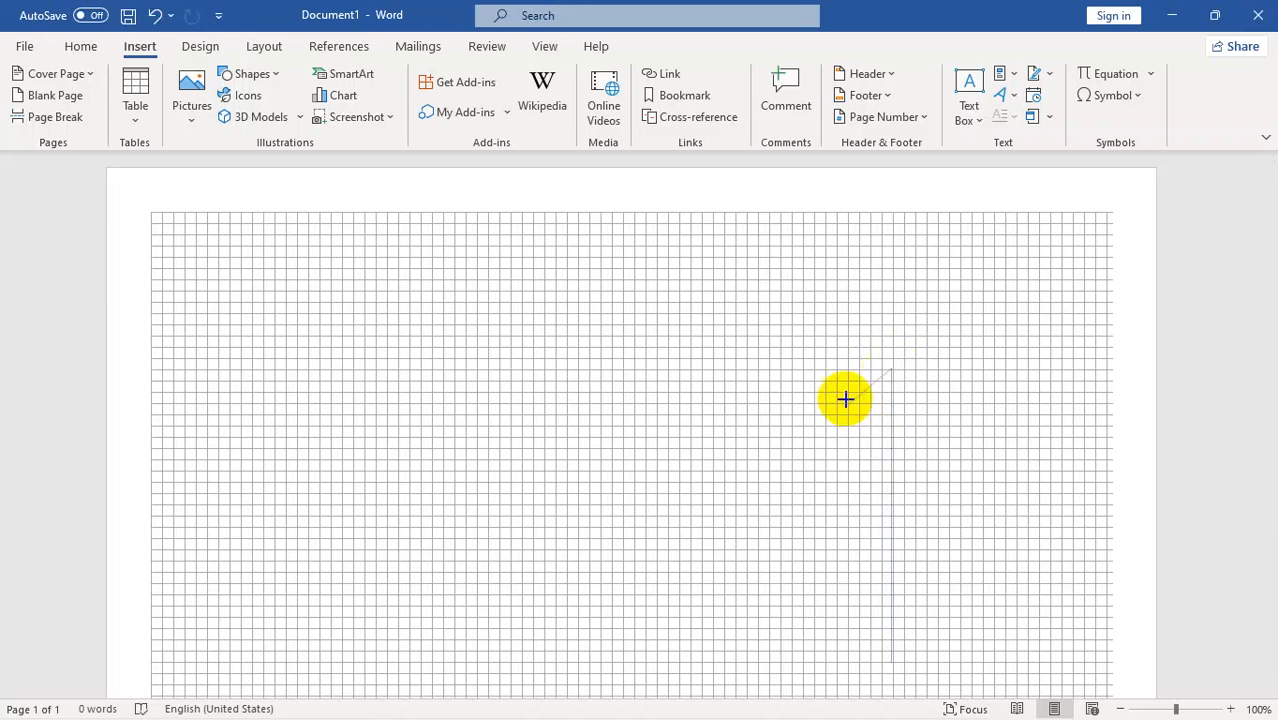
left_click(769, 437)
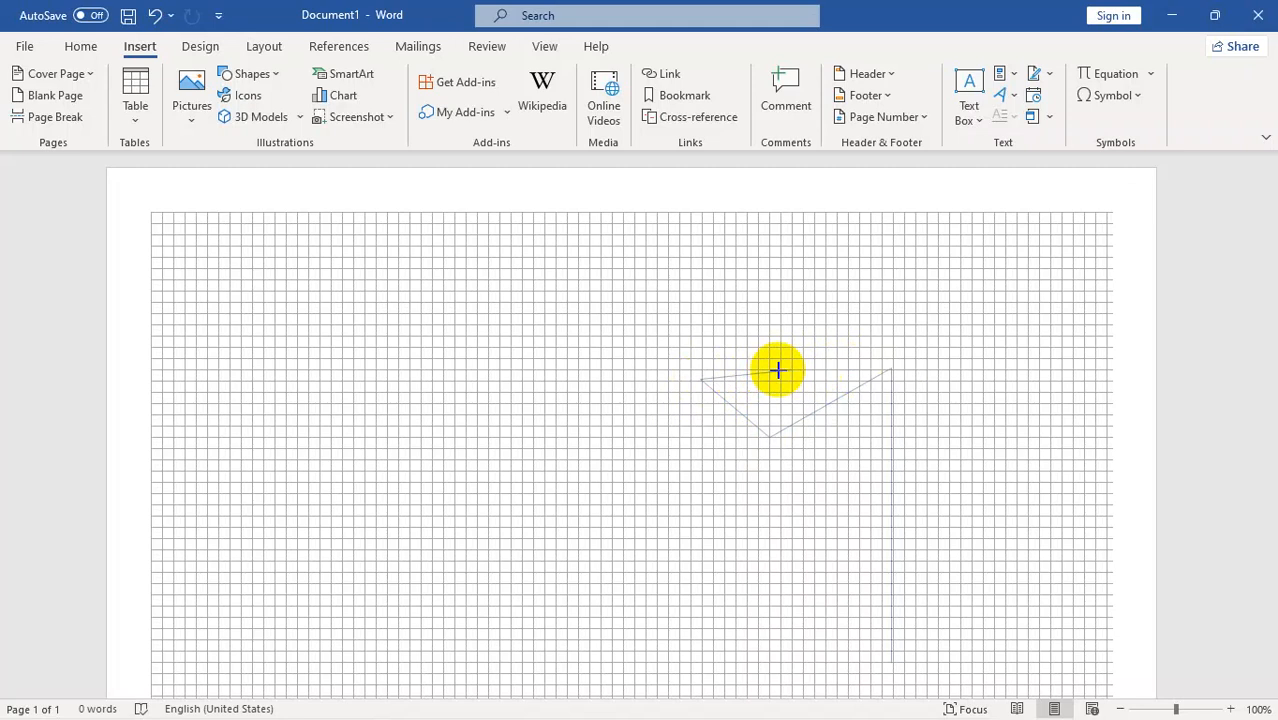
Remove the misplaced freeform points back to the end of the slanted edge.
left_click(690, 370)
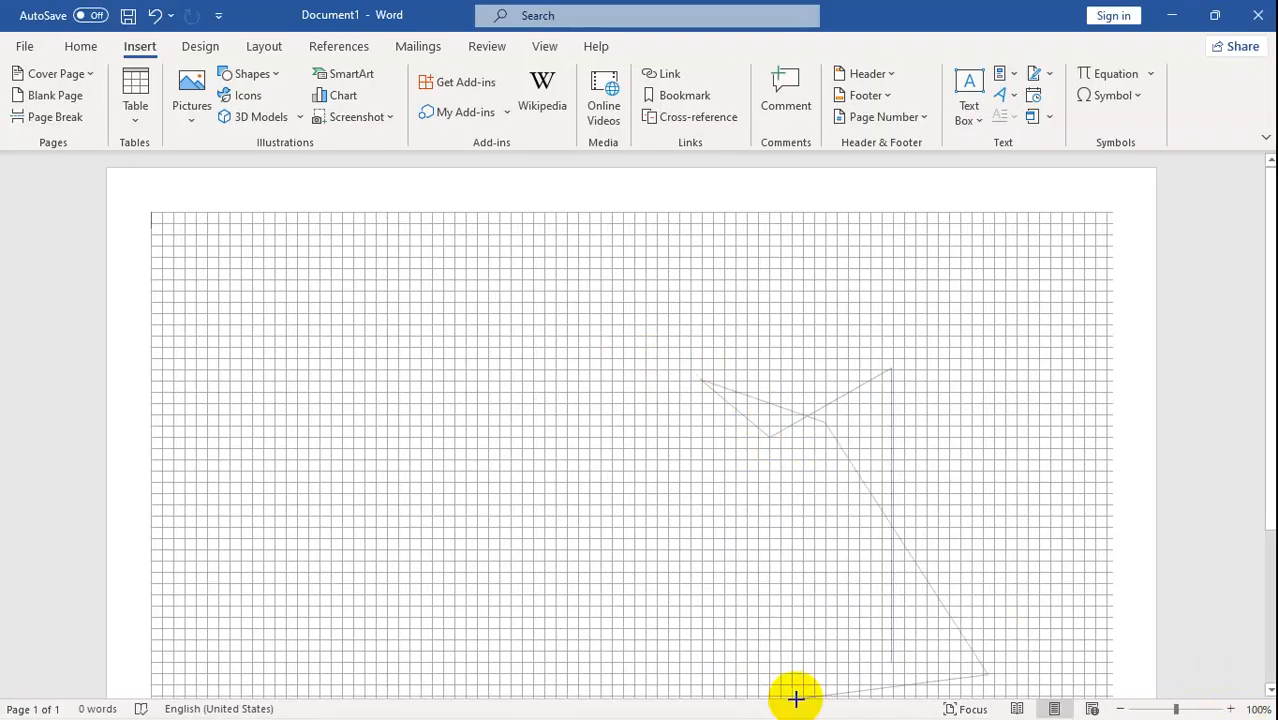
key("BackSpace")
key("BackSpace")
key("BackSpace")
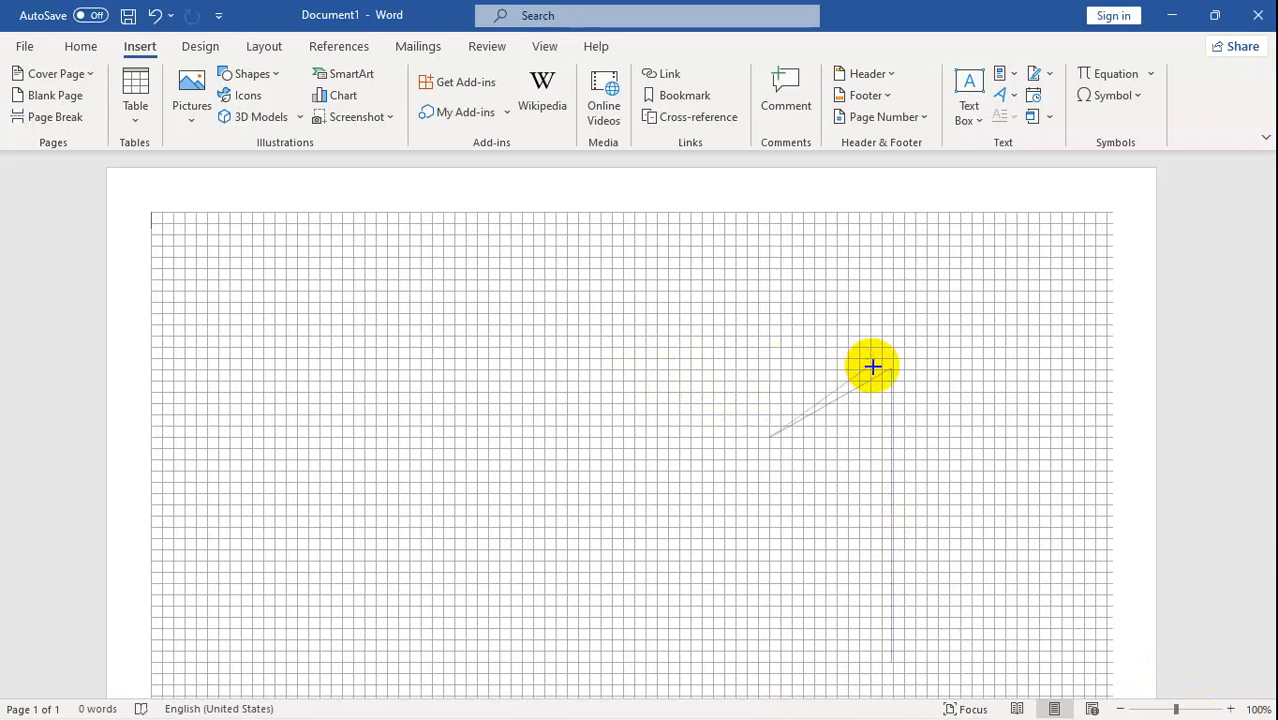
Complete the freeform as a closed six-sided shape resembling a numeral 1, about 4.64" high and 3" wide.
left_click(702, 369)
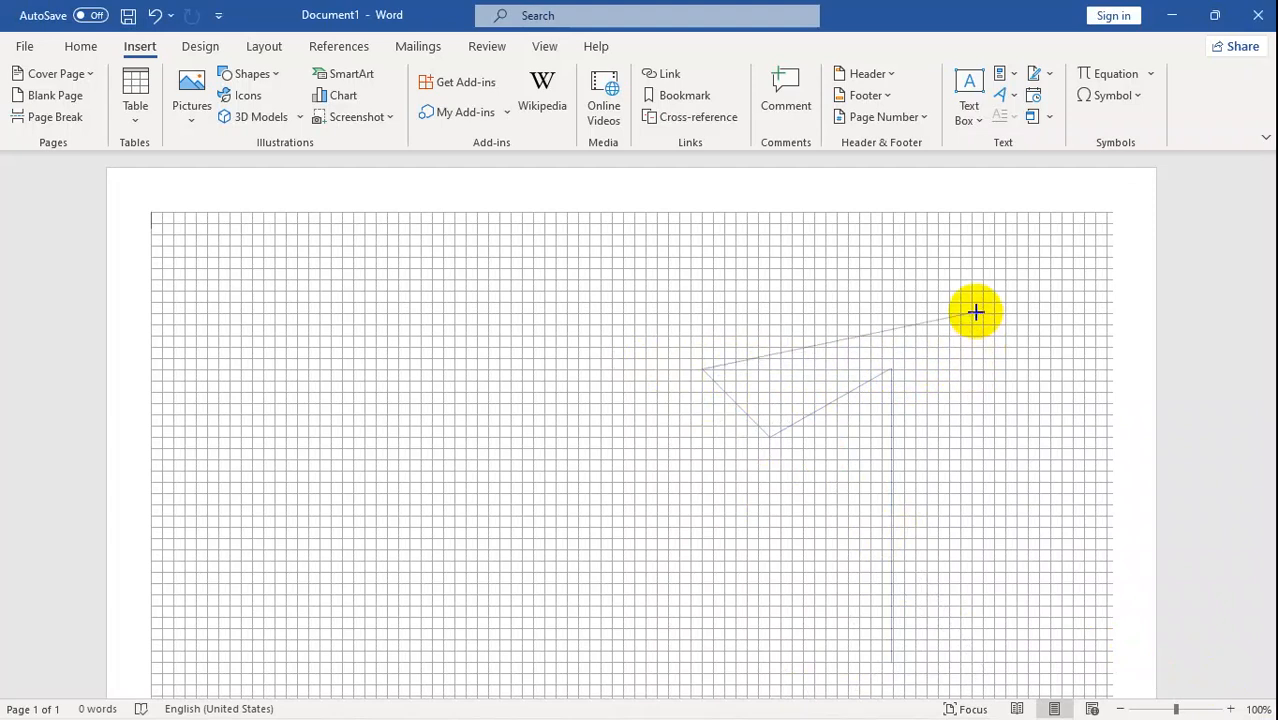
left_click(970, 245)
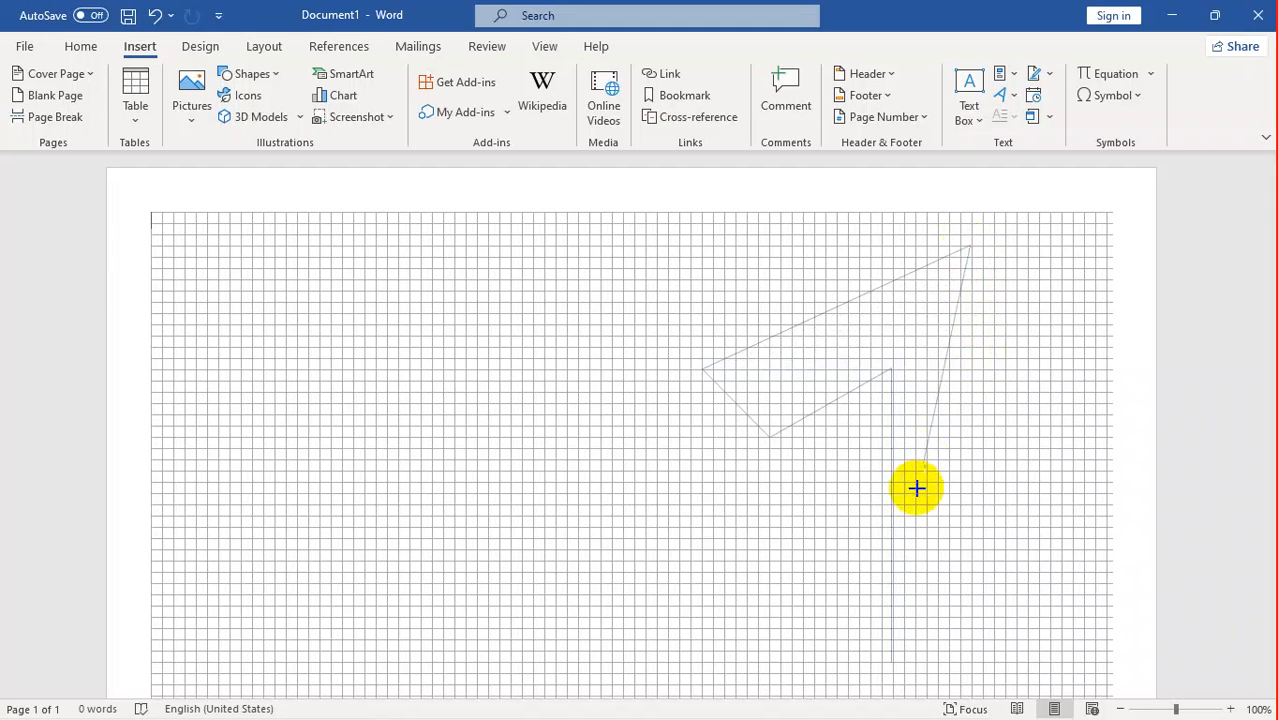
left_click(971, 638)
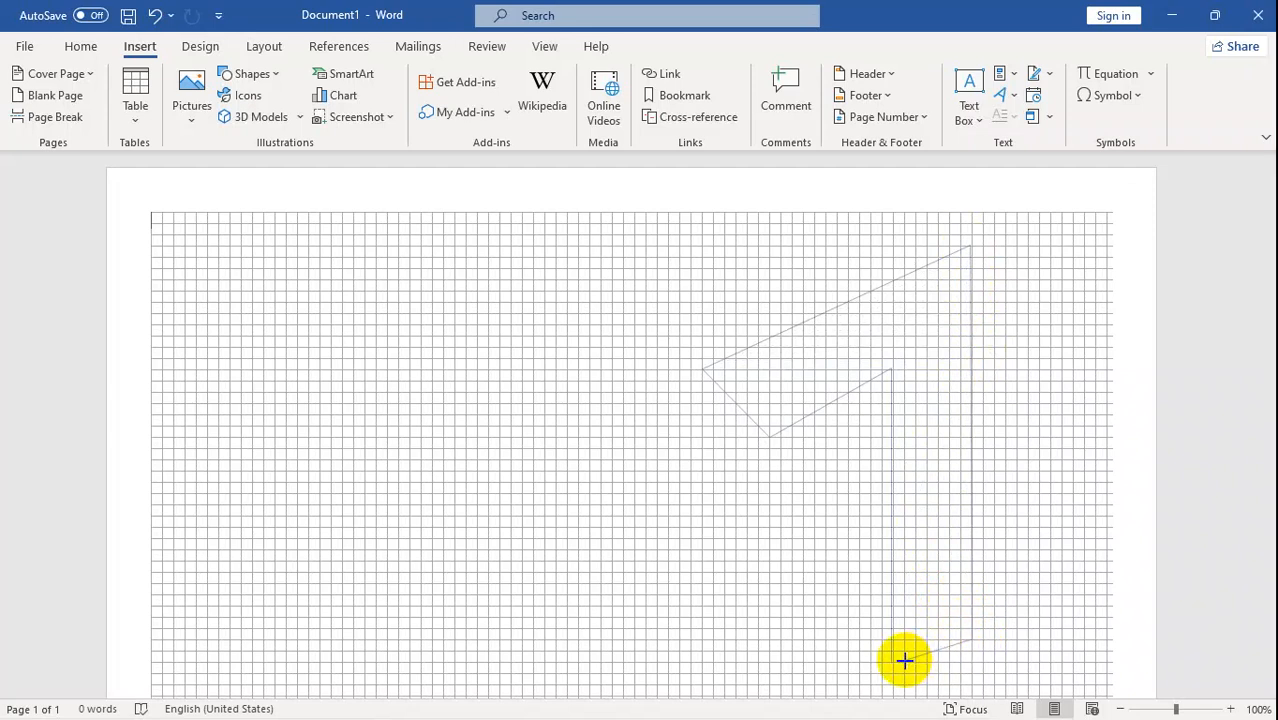
left_click(893, 659)
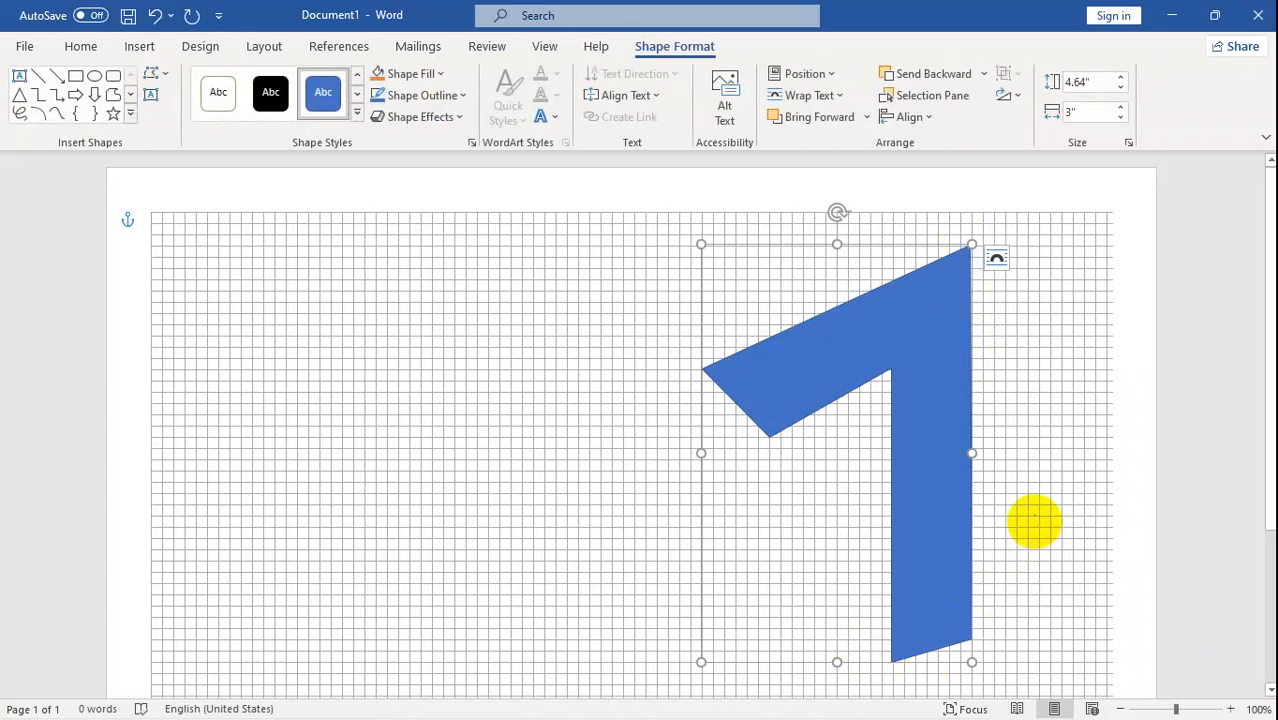
Remove the freeform's fill and set its outline weight to 2¼ pt.
left_click(408, 78)
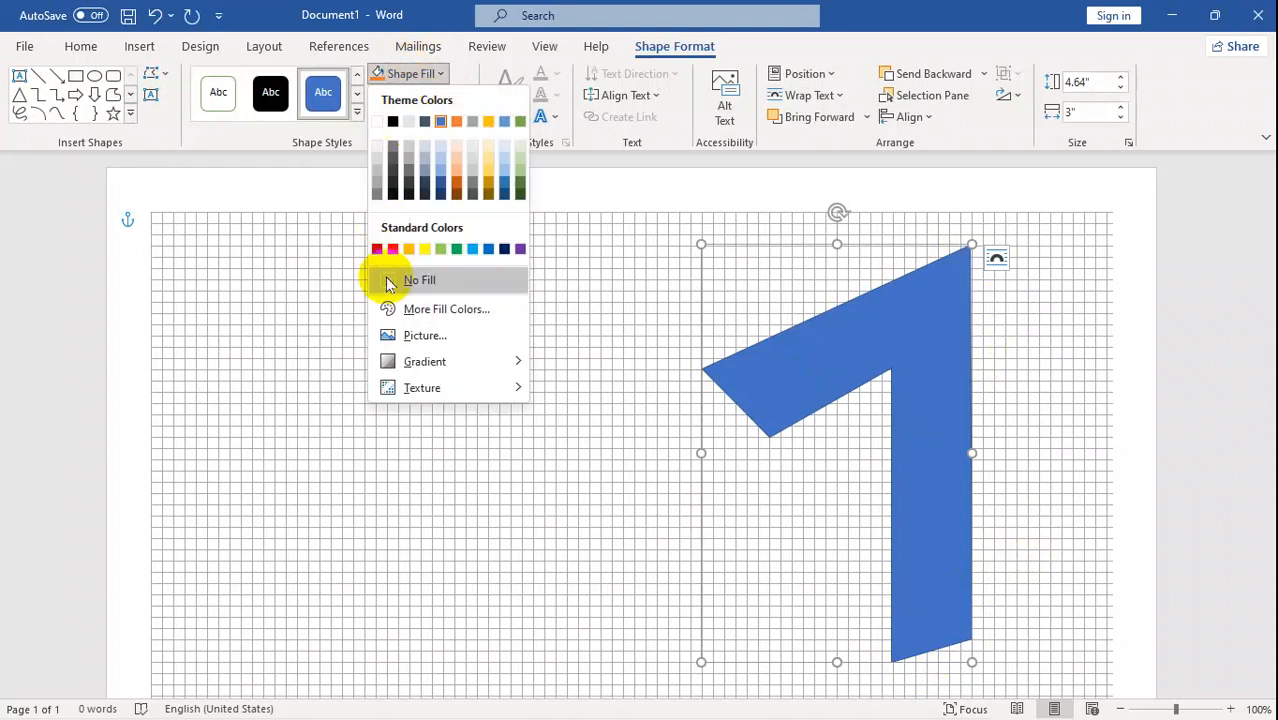
left_click(389, 278)
left_click(415, 96)
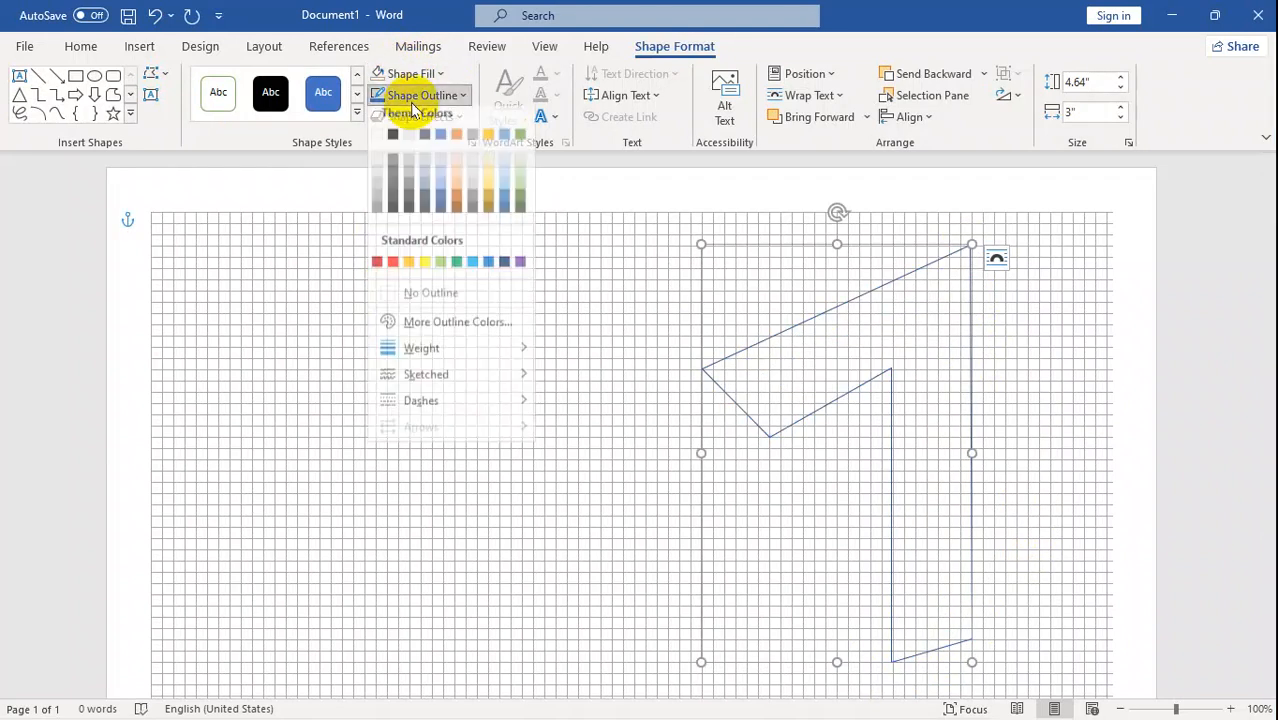
mouse_move(453, 356)
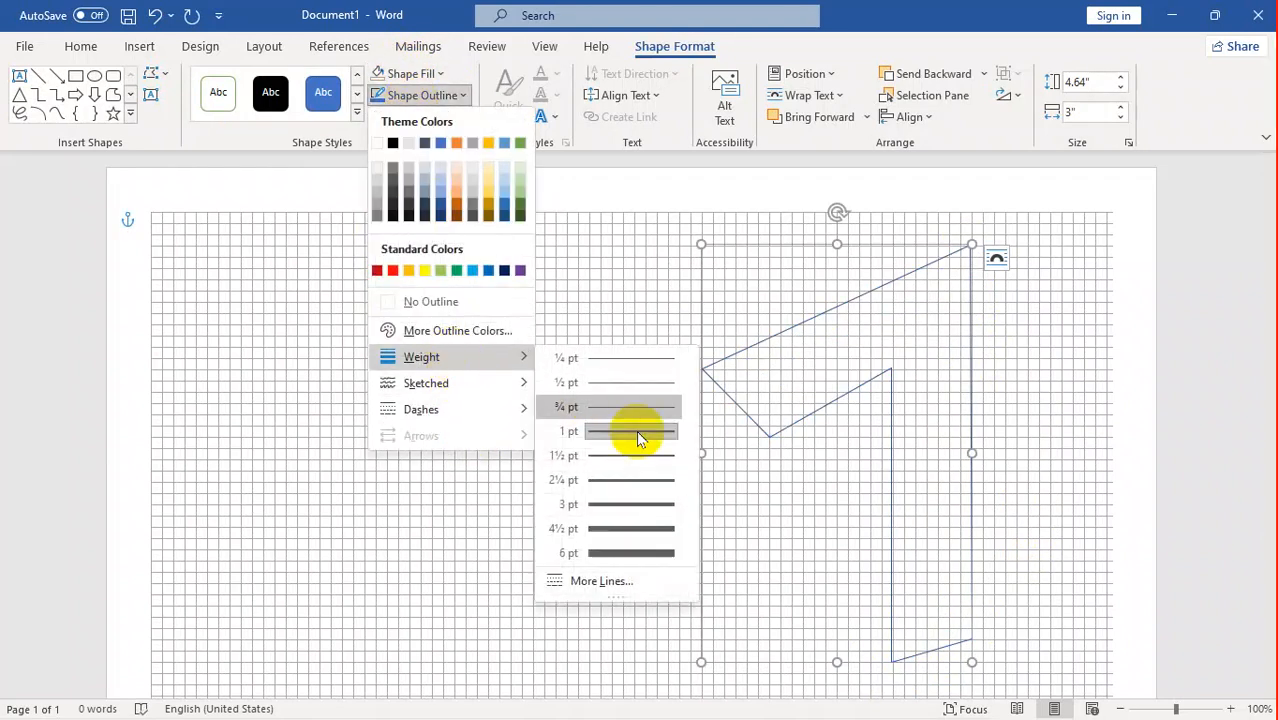
left_click(622, 482)
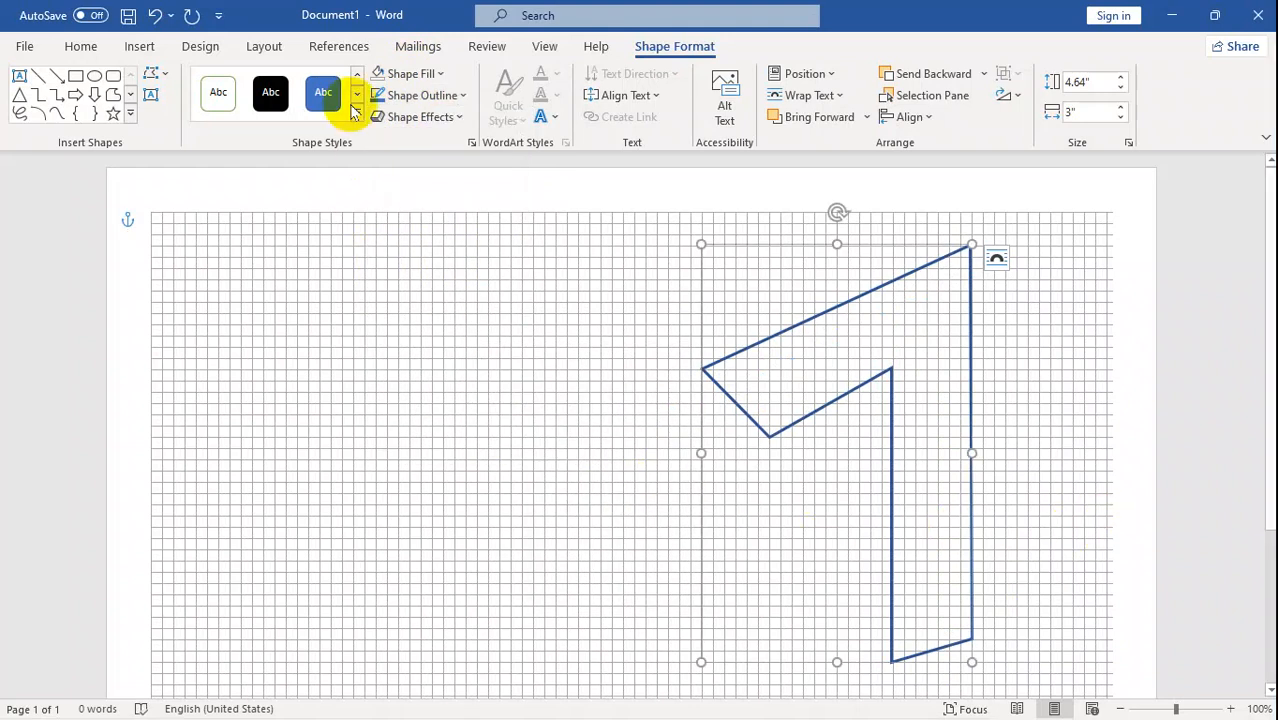
Start a second freeform along the first shape's inner vertical edge, from its inner corner down to its lowest corner.
left_click(113, 94)
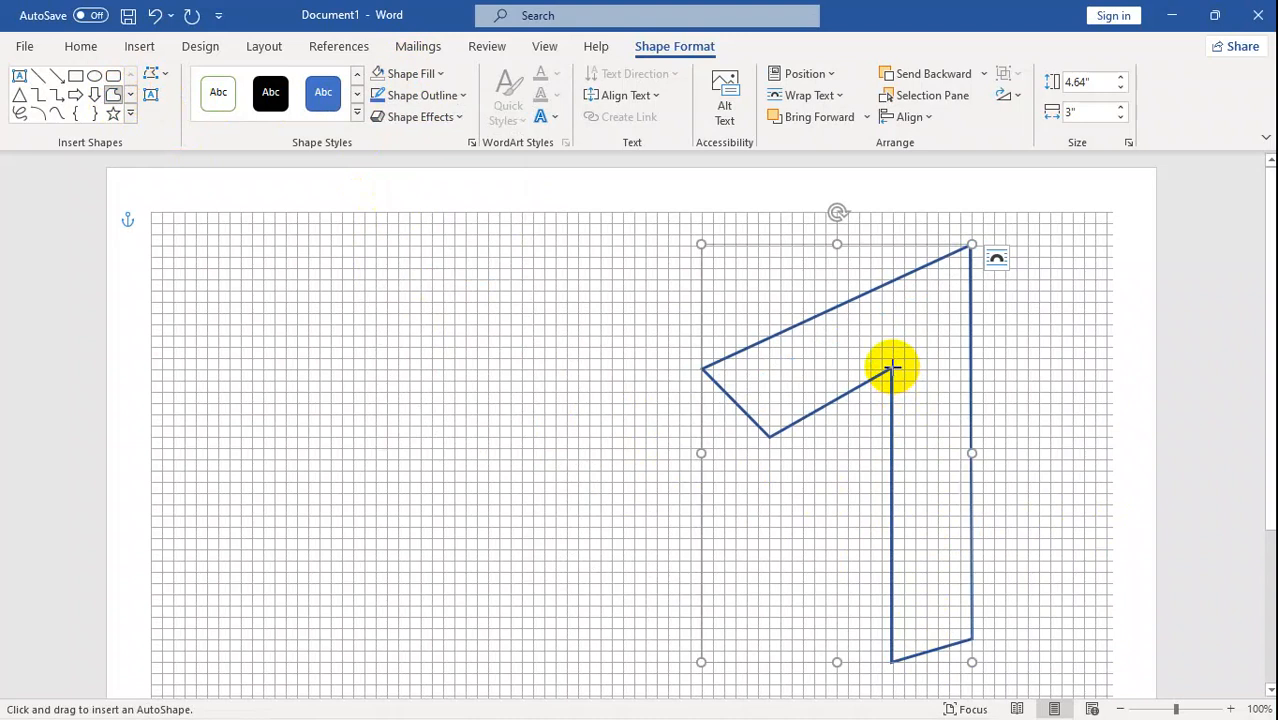
left_click_drag(891, 368, 890, 658)
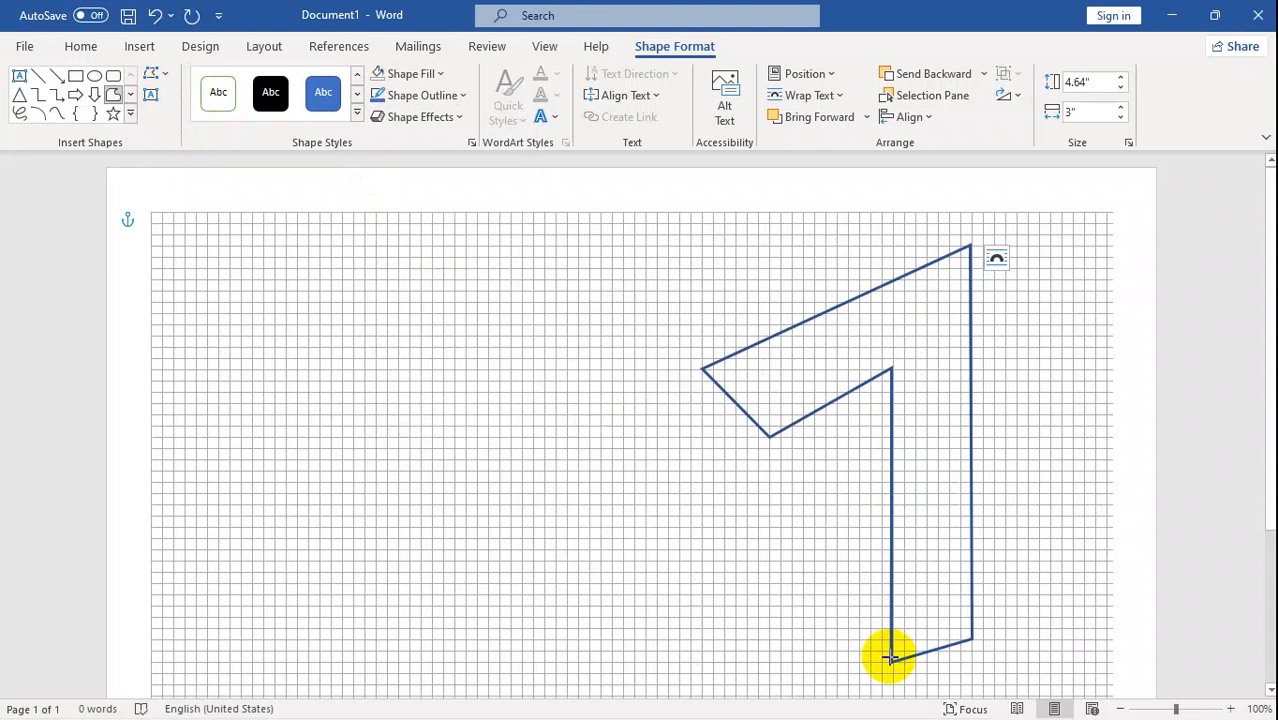
left_click(891, 660)
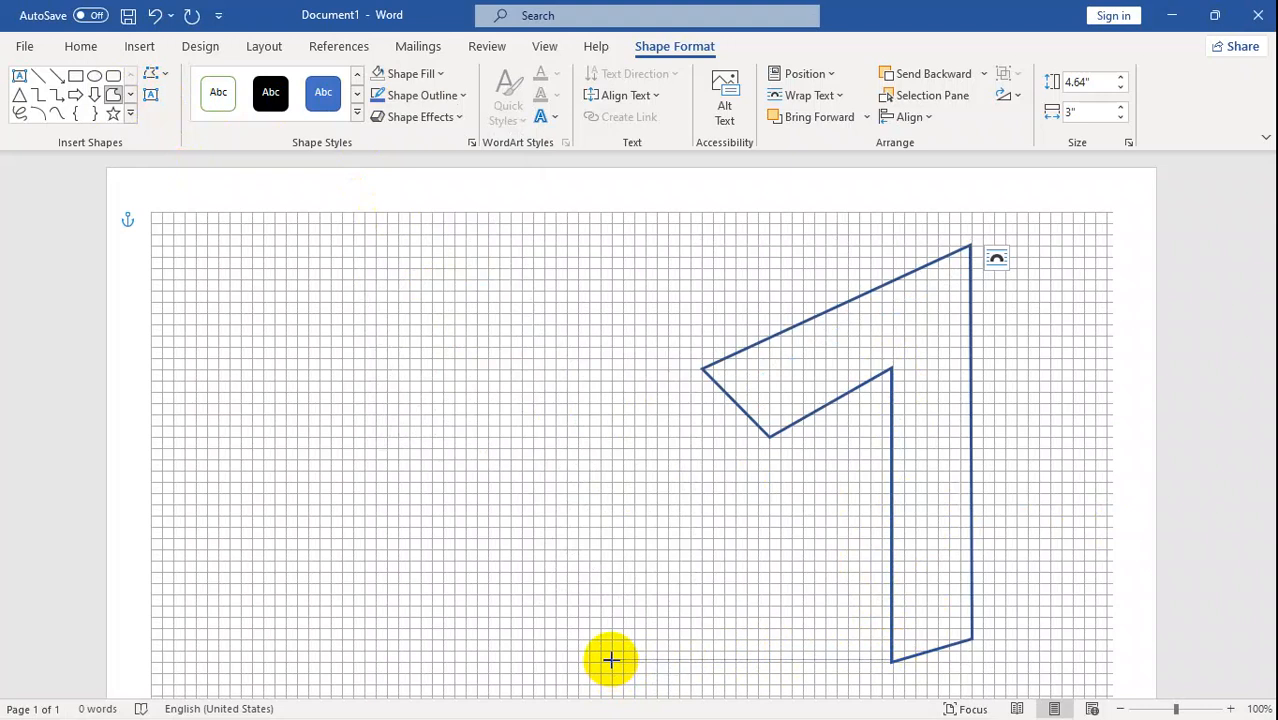
left_click(891, 662)
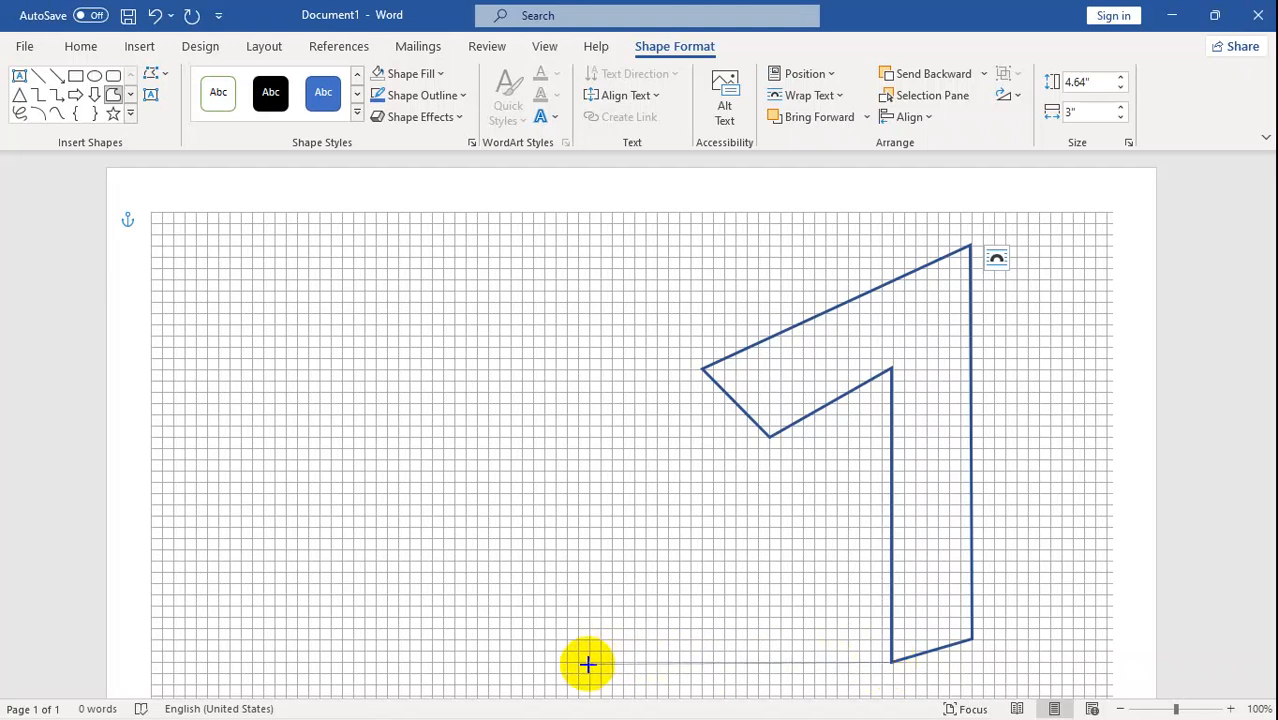
Complete the second freeform as a closed six-sided V-like shape adjoining the first, about 3.37" high and 3.62" wide.
left_click(567, 471)
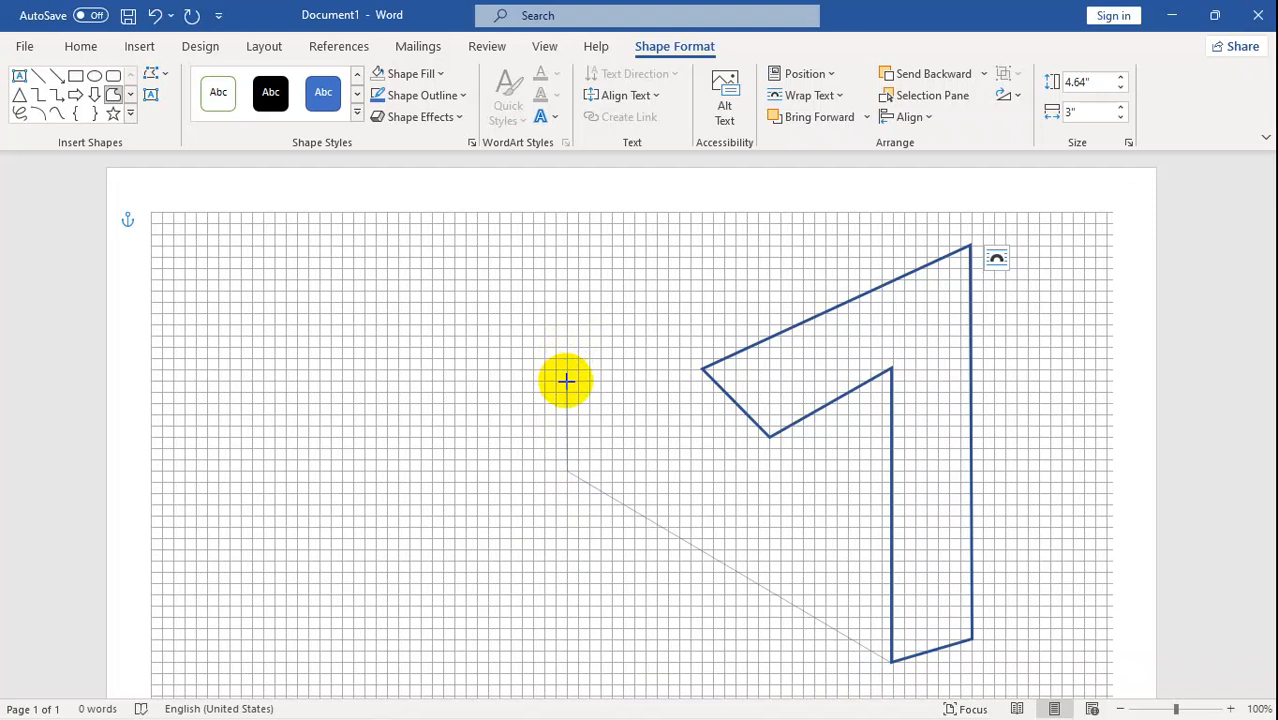
key("BackSpace")
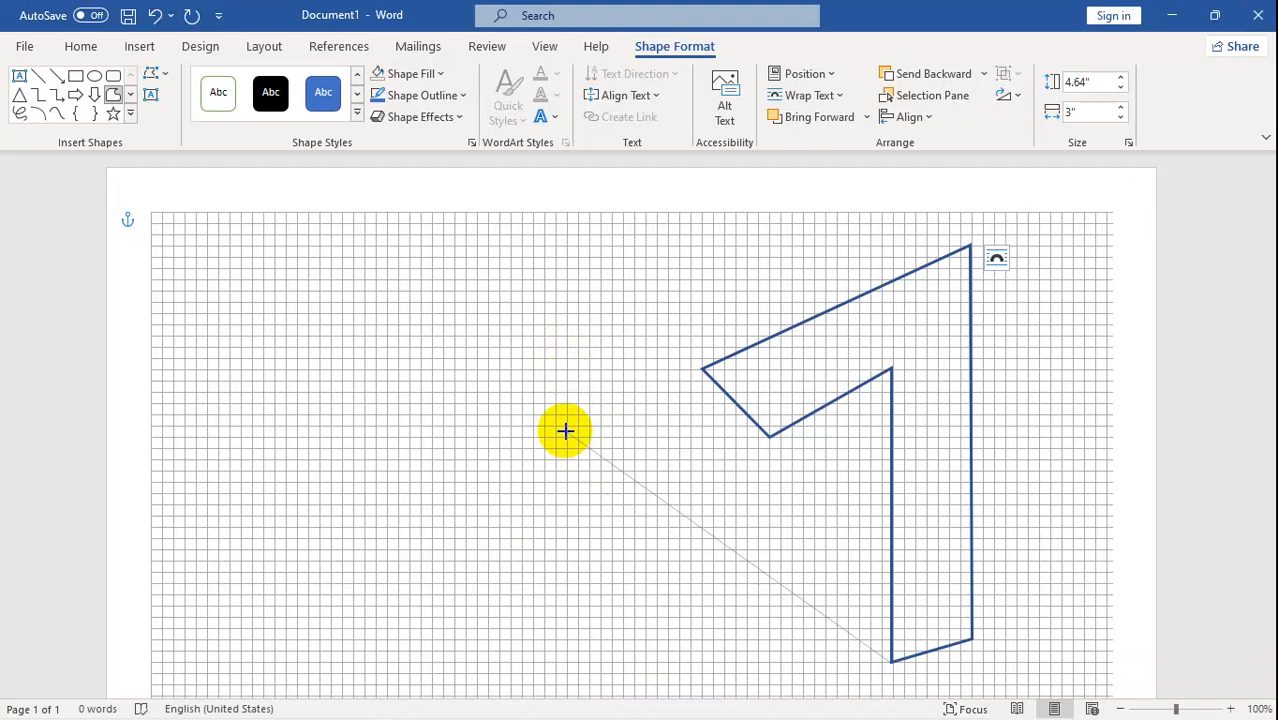
left_click(566, 435)
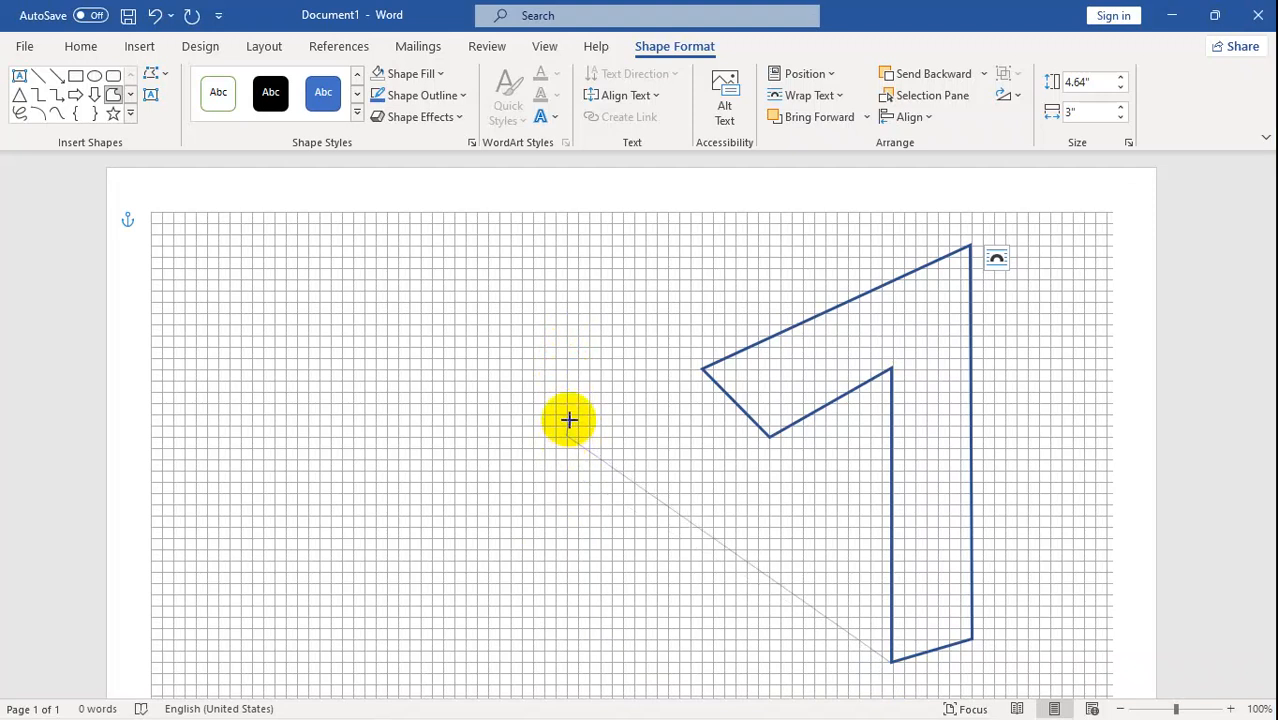
left_click(566, 361)
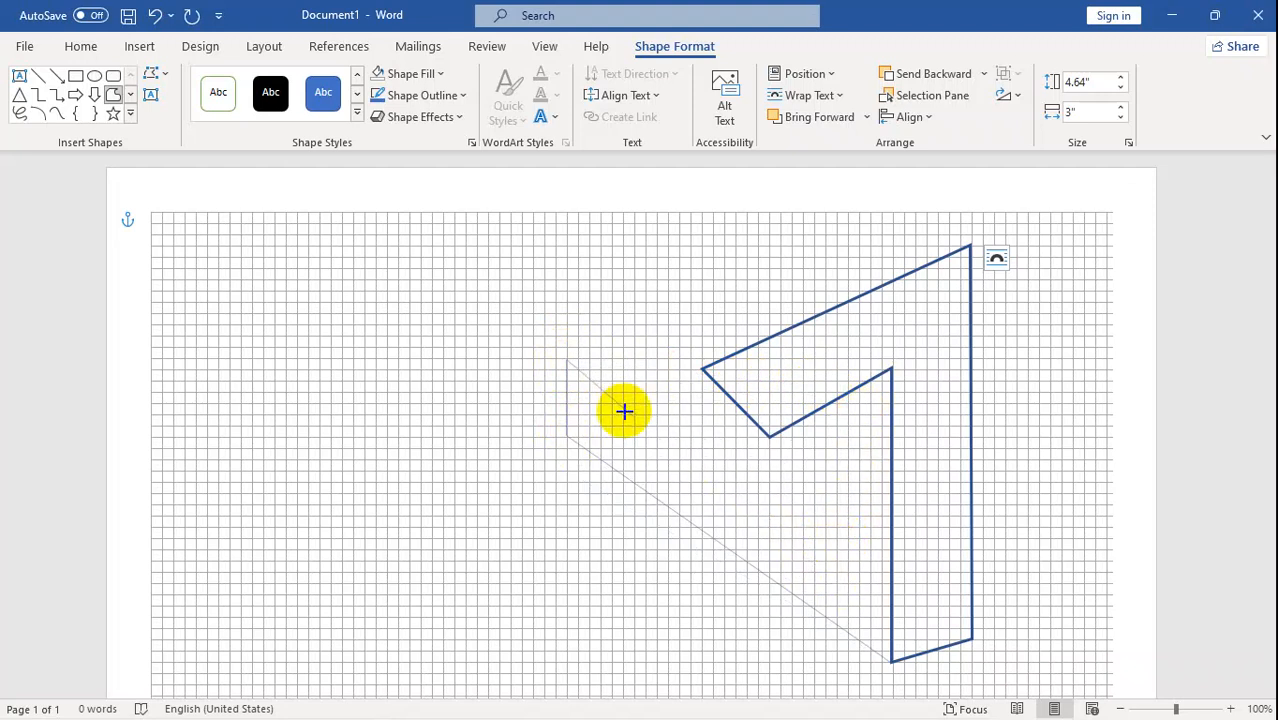
left_click(812, 544)
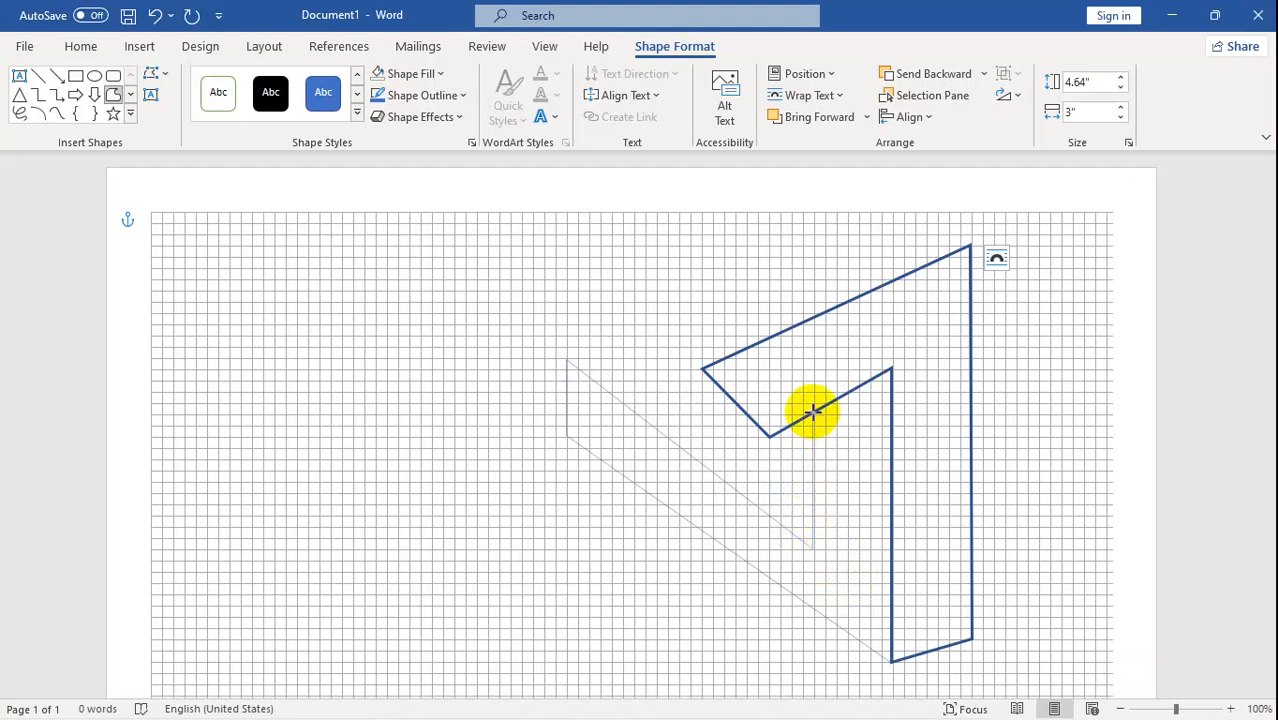
double_click(888, 372)
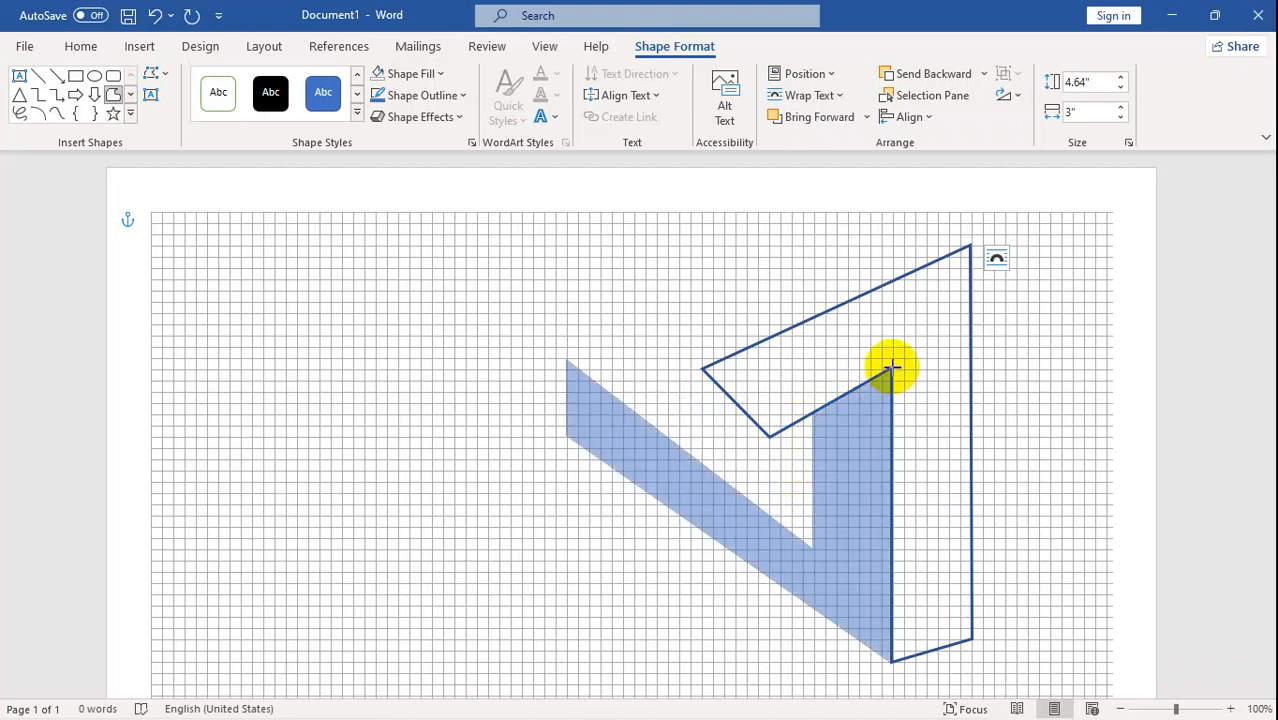
left_click(888, 370)
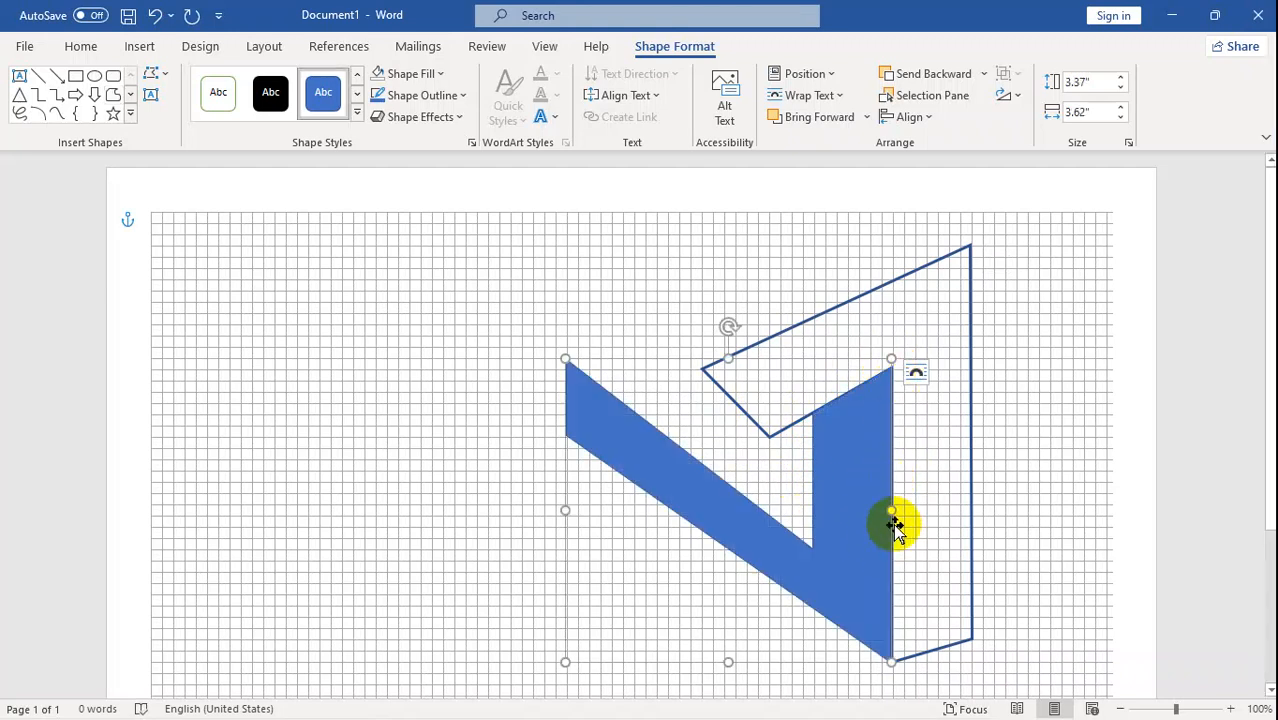
Remove the second freeform's fill and set its outline weight to 2¼ pt.
left_click(378, 73)
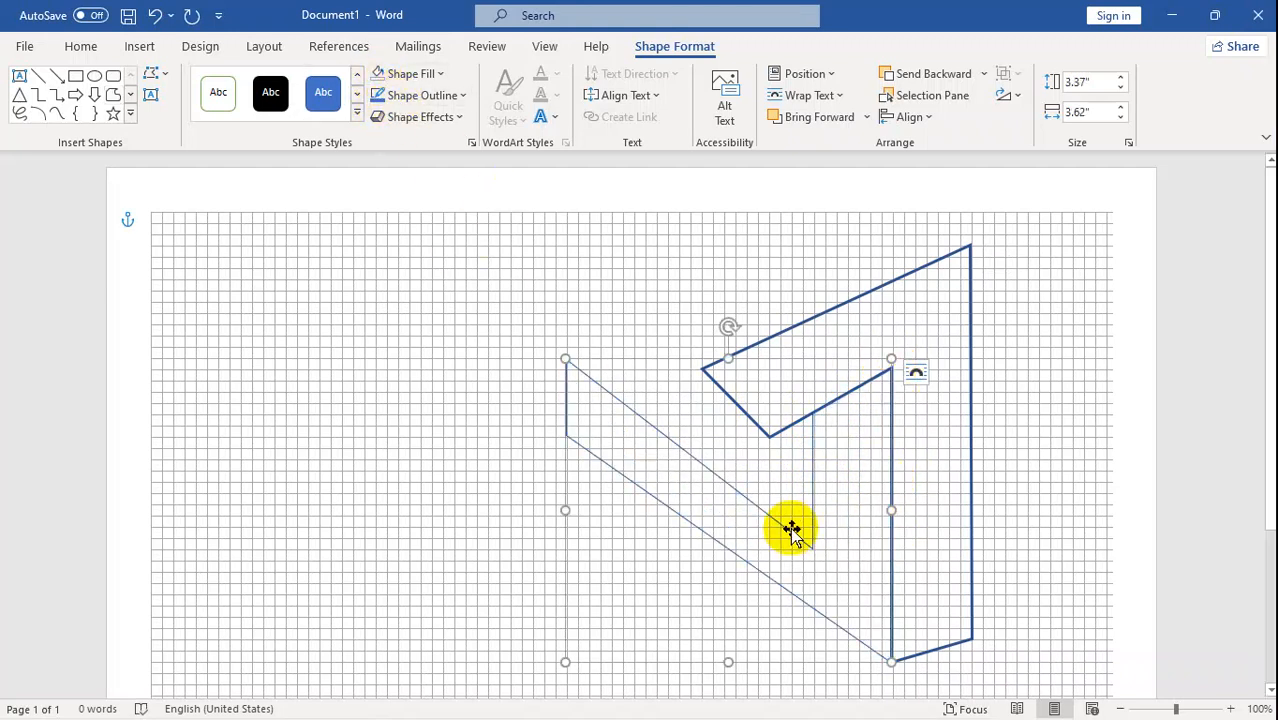
left_click(445, 95)
mouse_move(490, 360)
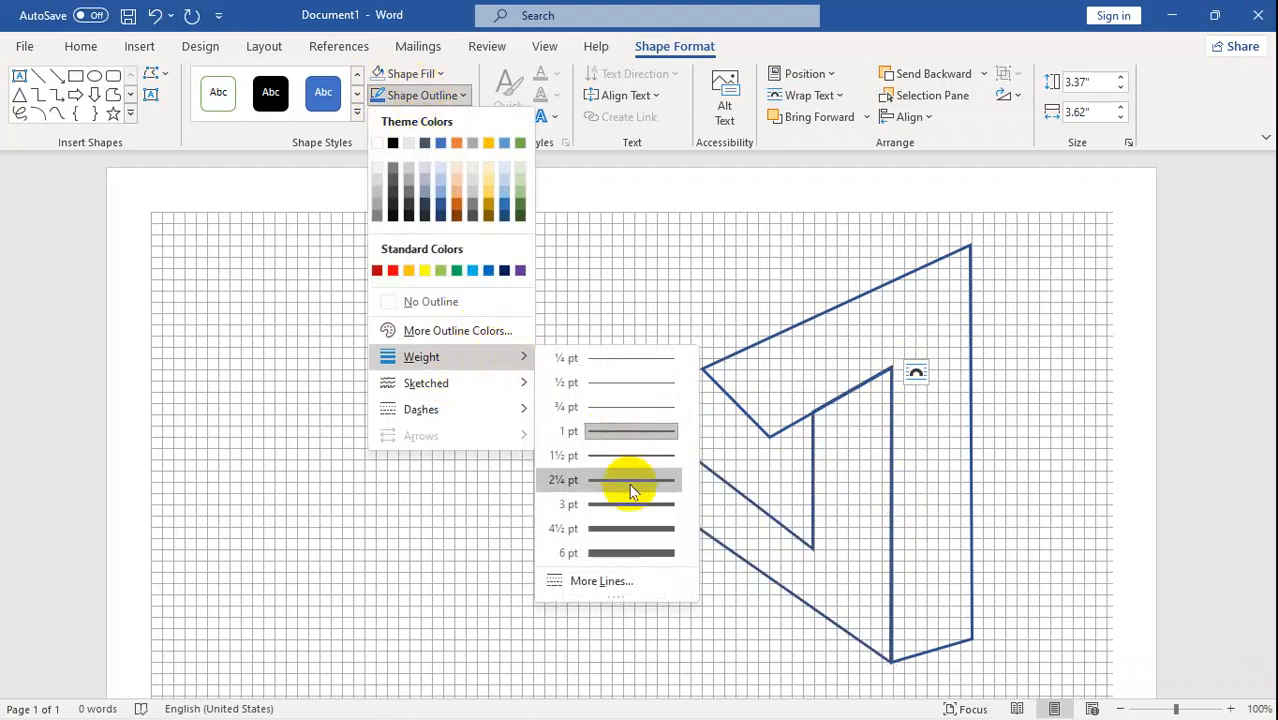
left_click(629, 481)
left_click(502, 566)
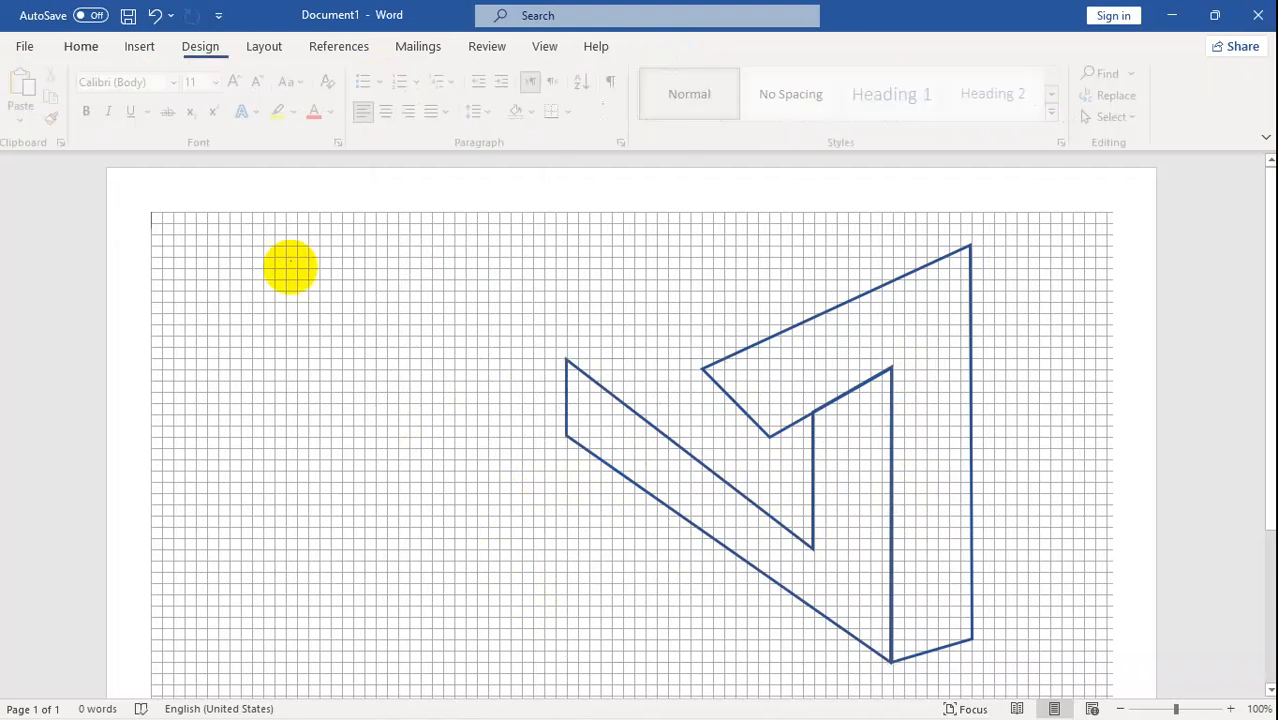
Draw a closed six-sided freeform bridging the upper edges of both shapes, about 3.6" high and 4.48" wide.
left_click(137, 46)
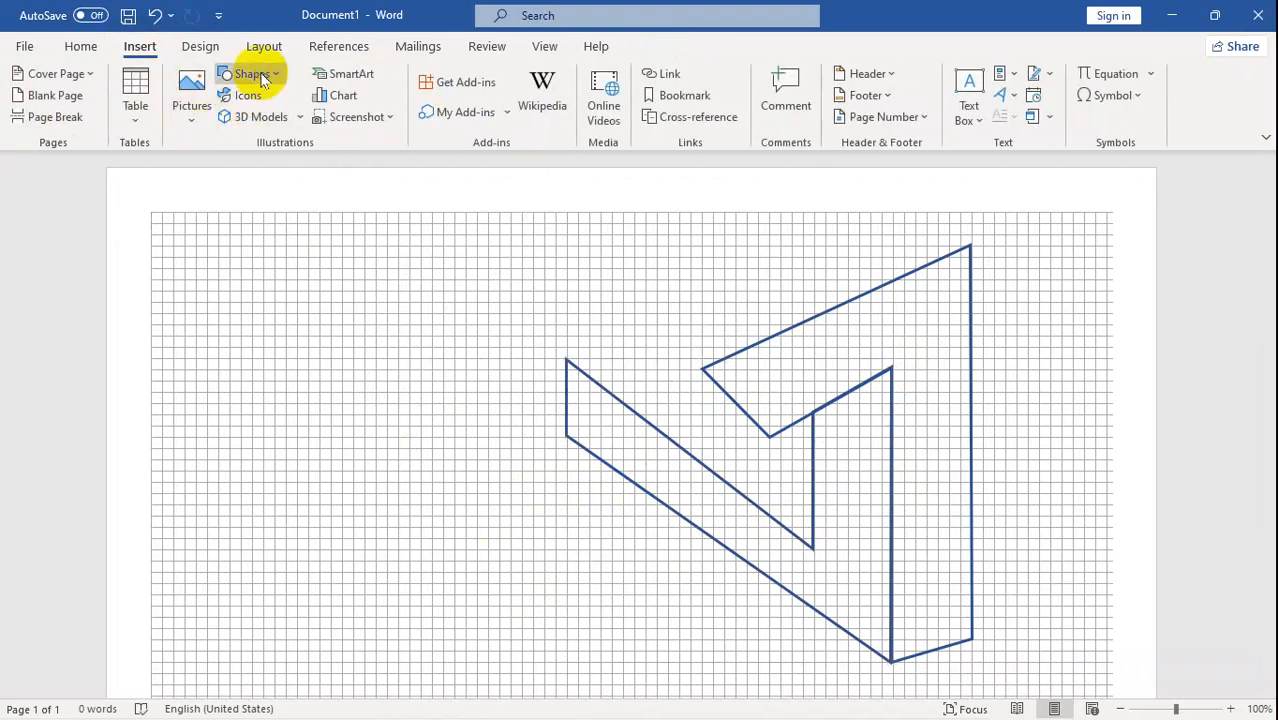
left_click(251, 75)
left_click(430, 123)
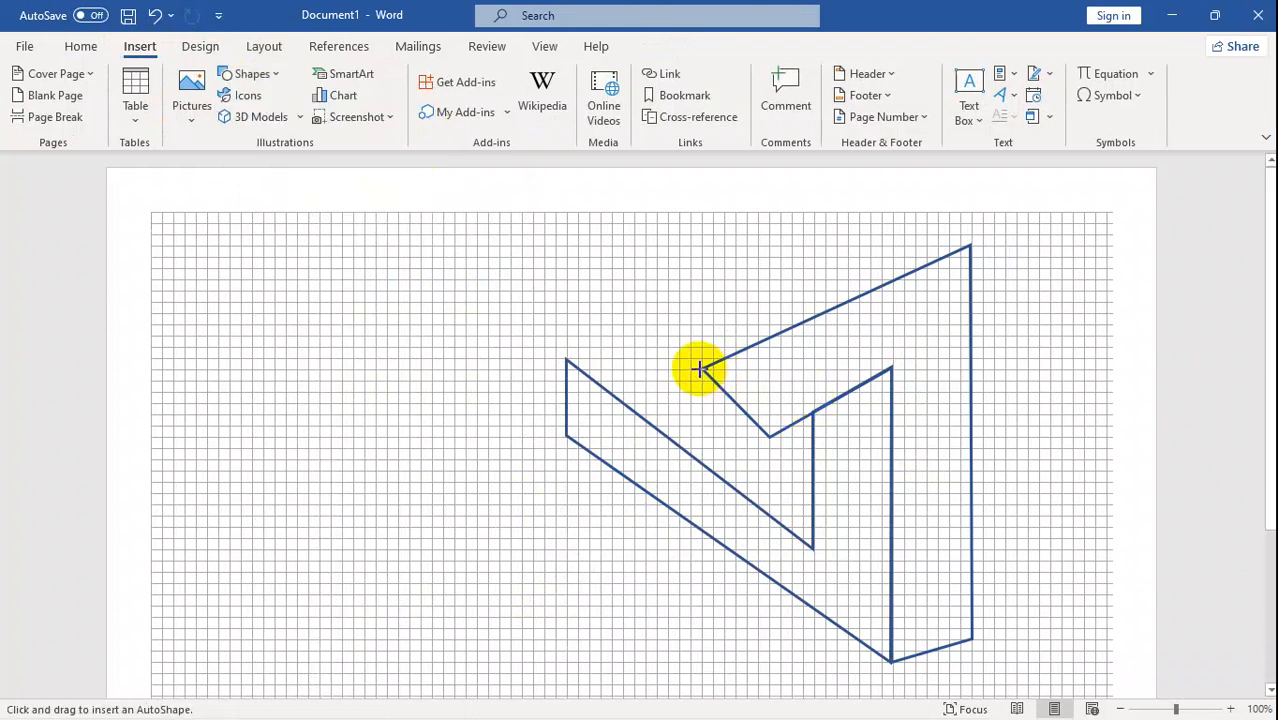
left_click_drag(703, 370, 818, 481)
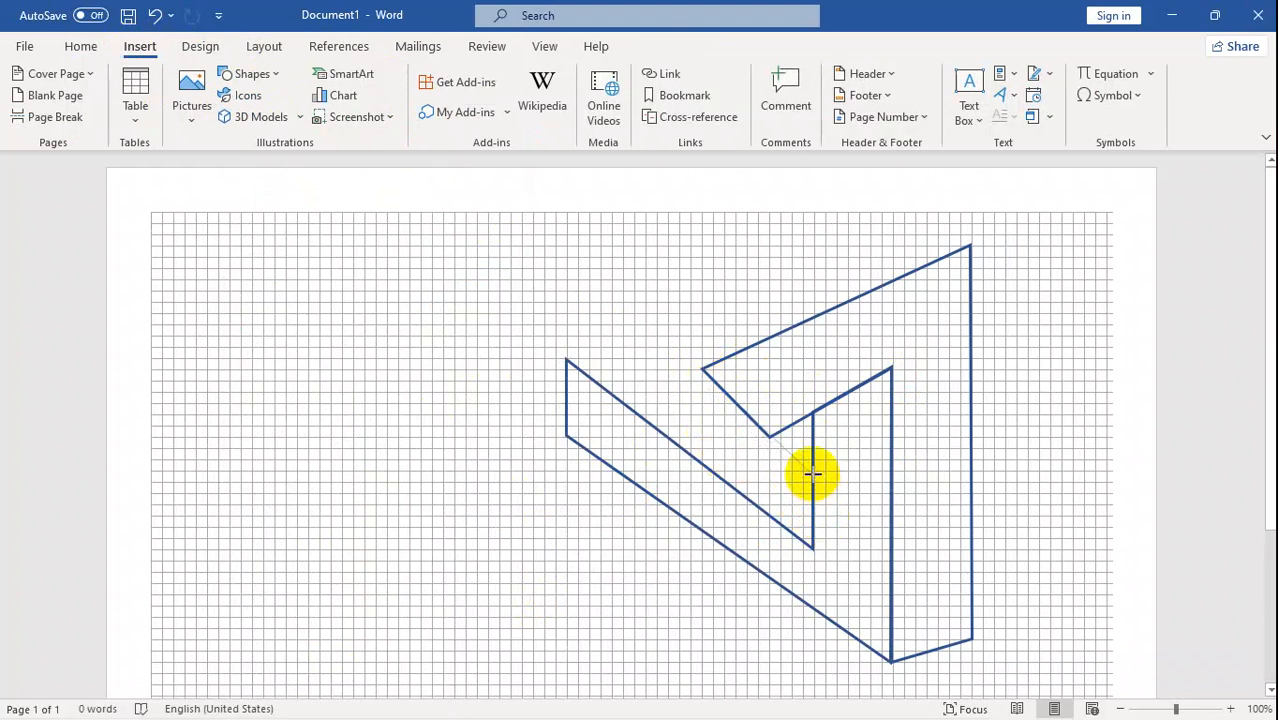
left_click_drag(813, 473, 814, 538)
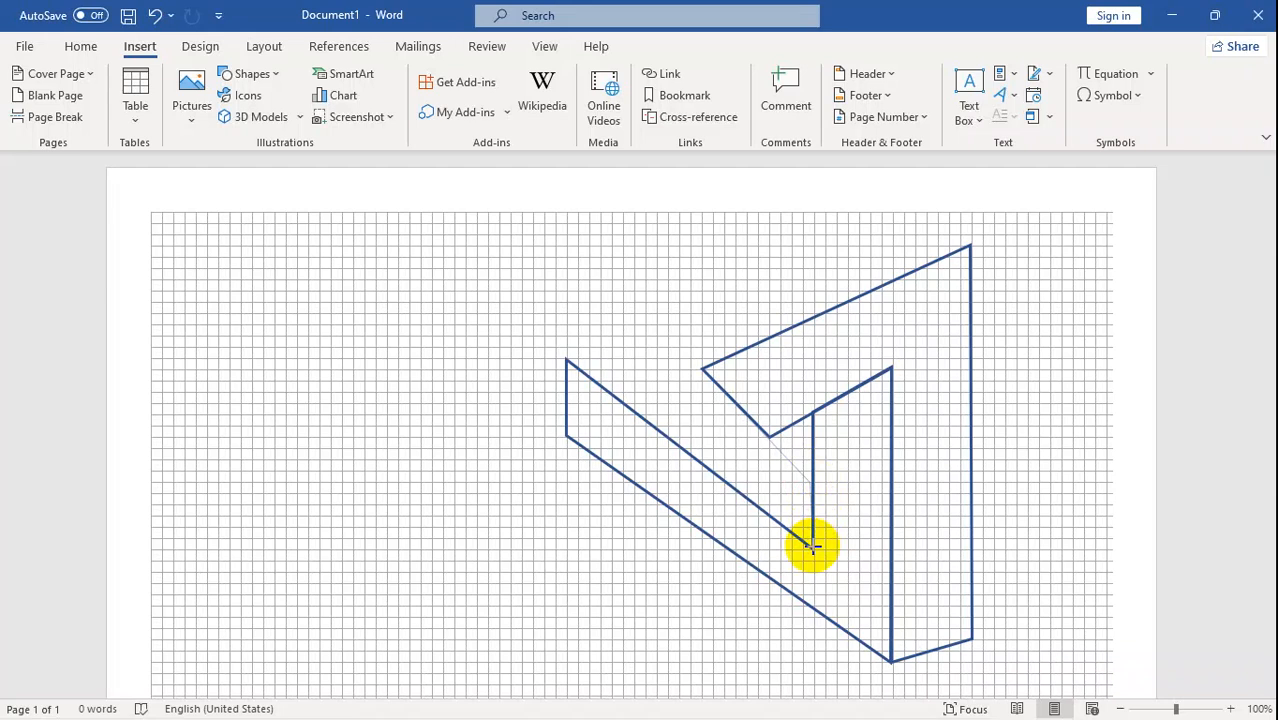
left_click(813, 548)
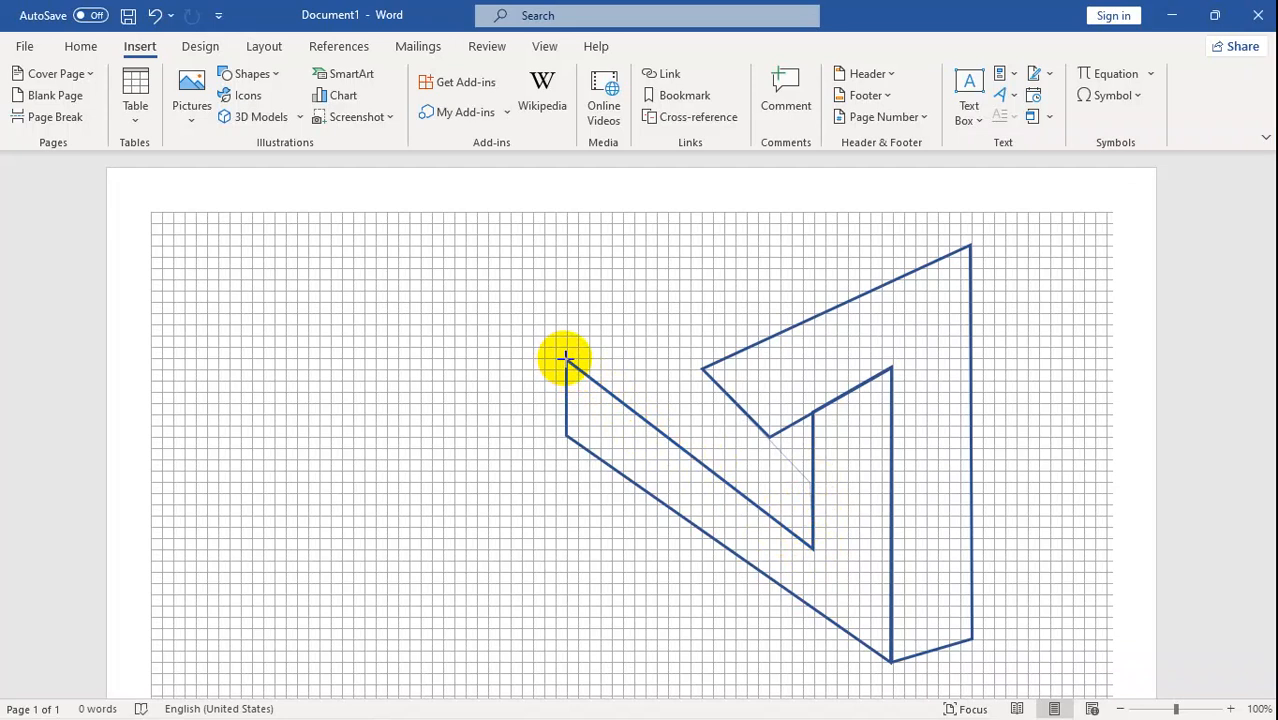
left_click(881, 222)
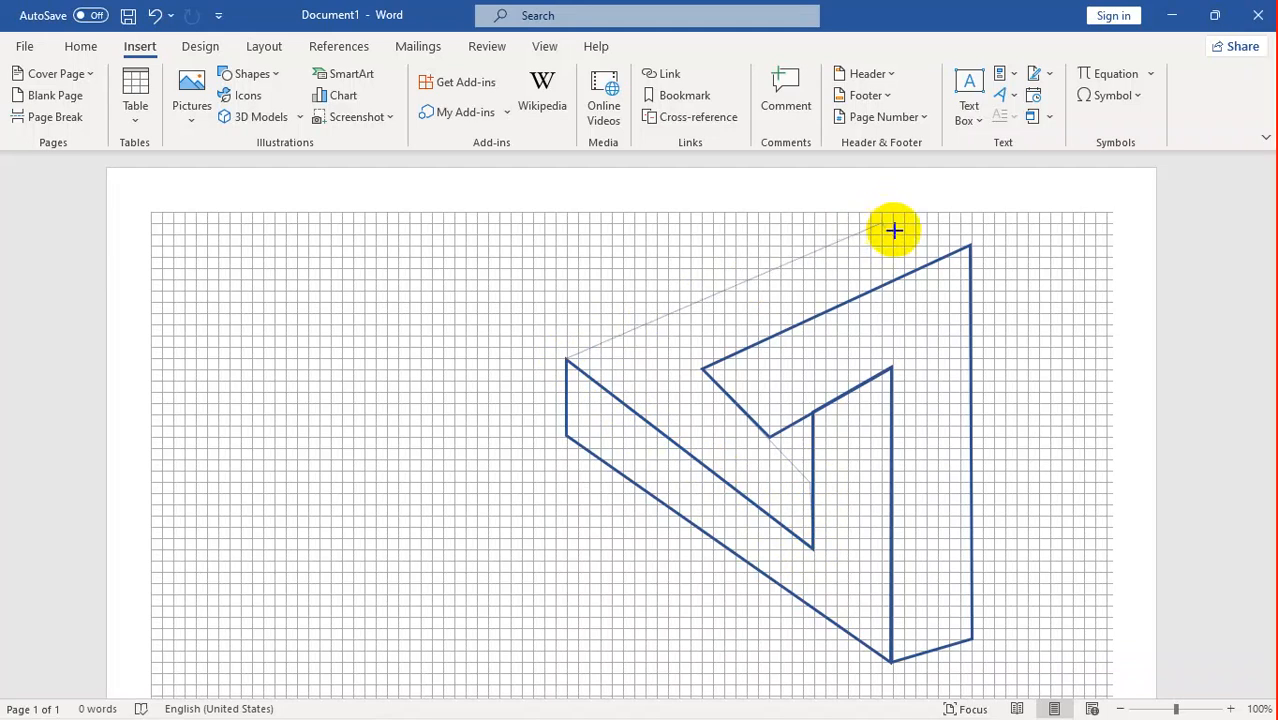
left_click(968, 242)
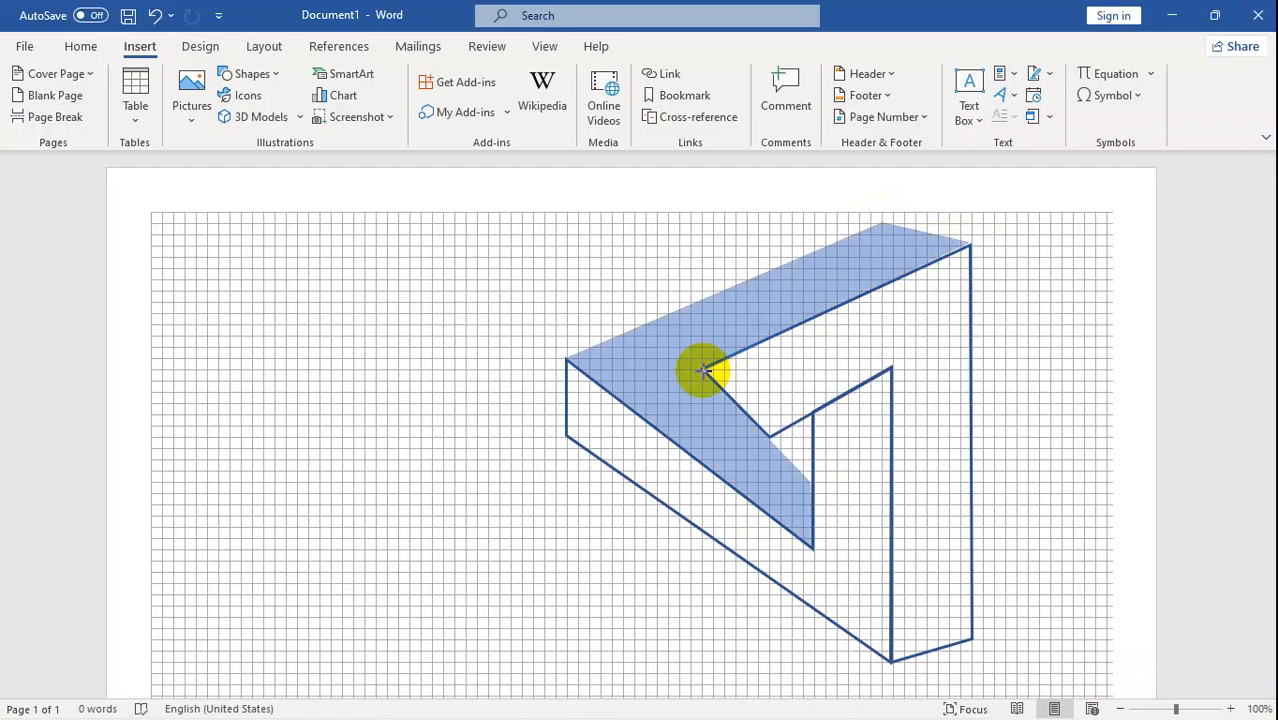
left_click(703, 371)
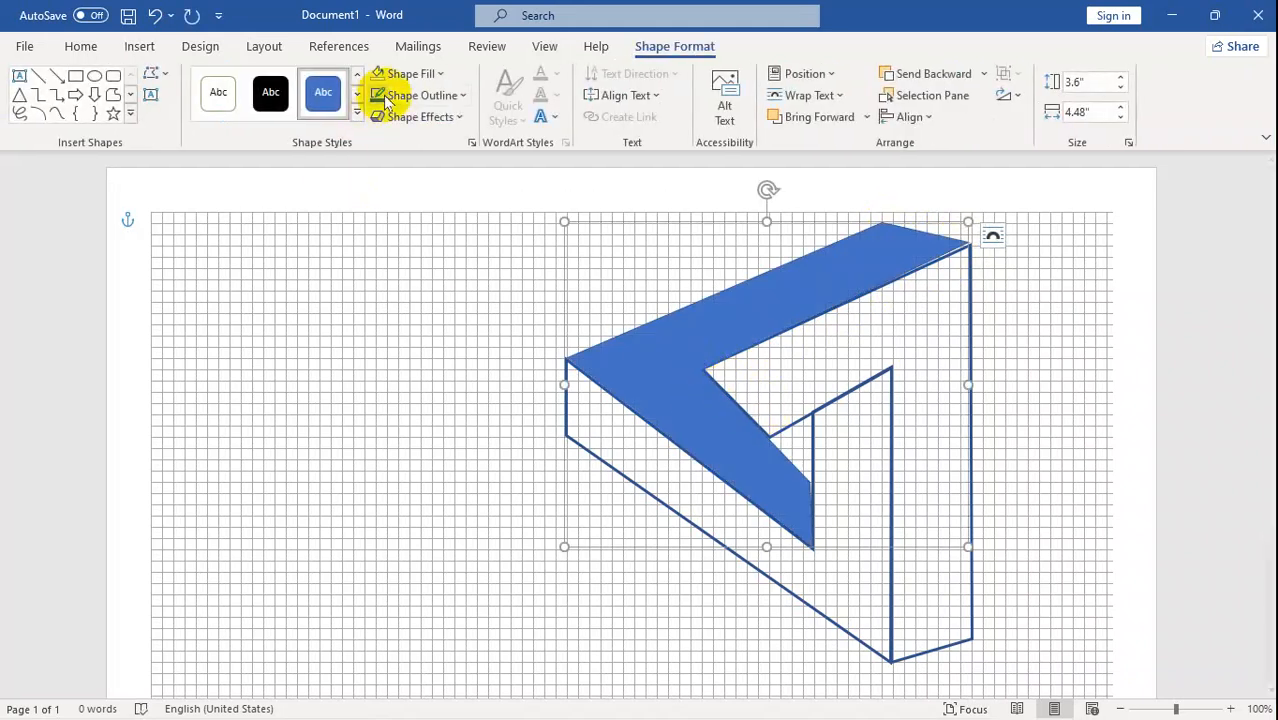
Remove the third freeform's fill and set its outline weight to 2¼ pt.
left_click(379, 80)
left_click(420, 95)
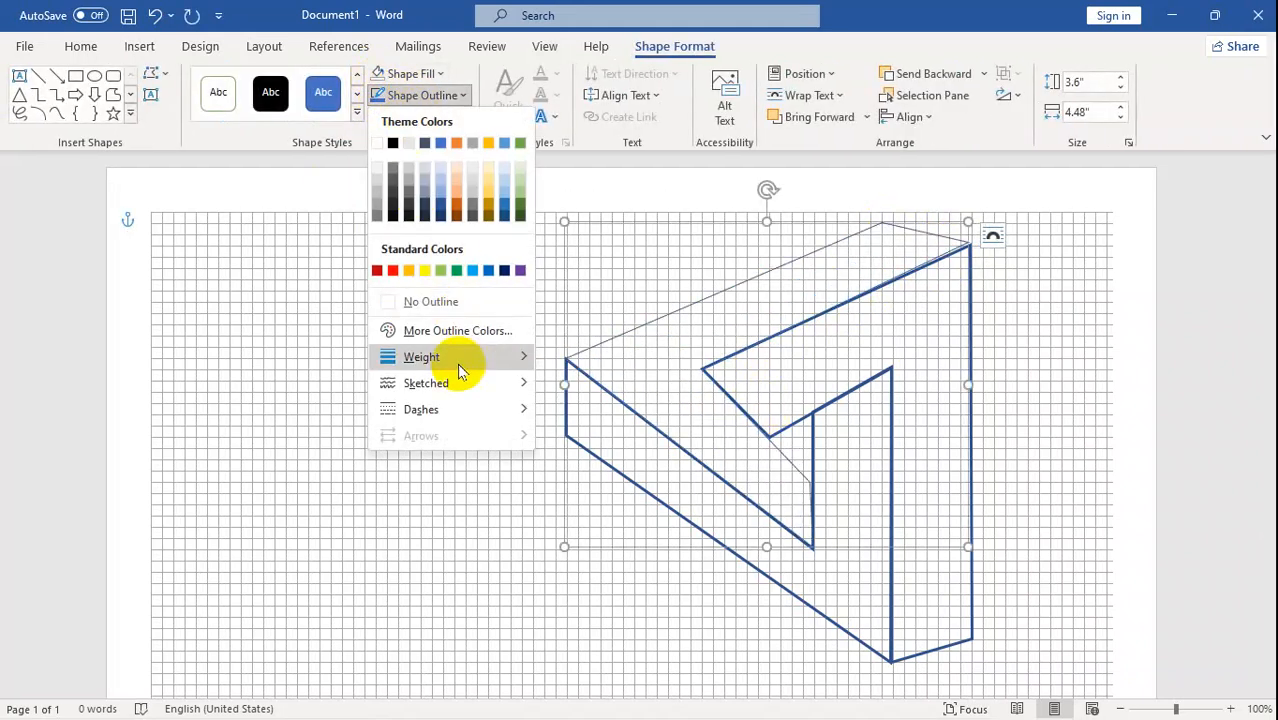
mouse_move(459, 368)
left_click(633, 482)
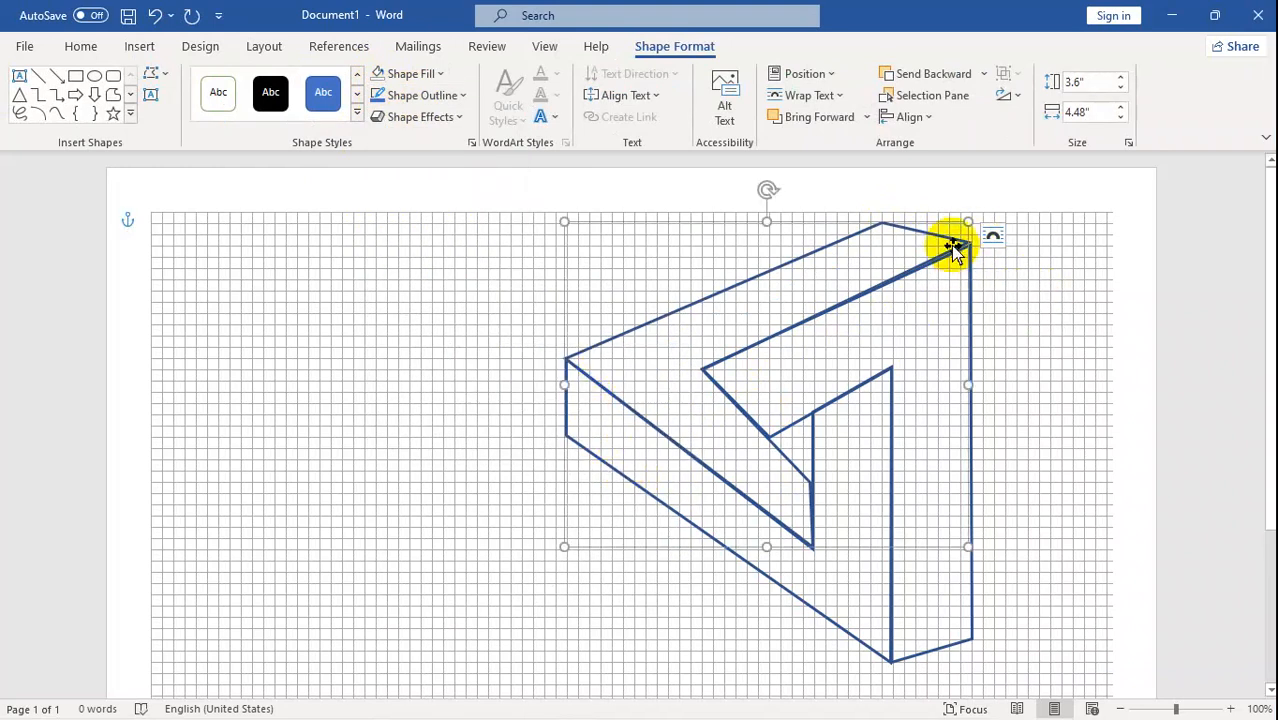
left_click(1098, 460)
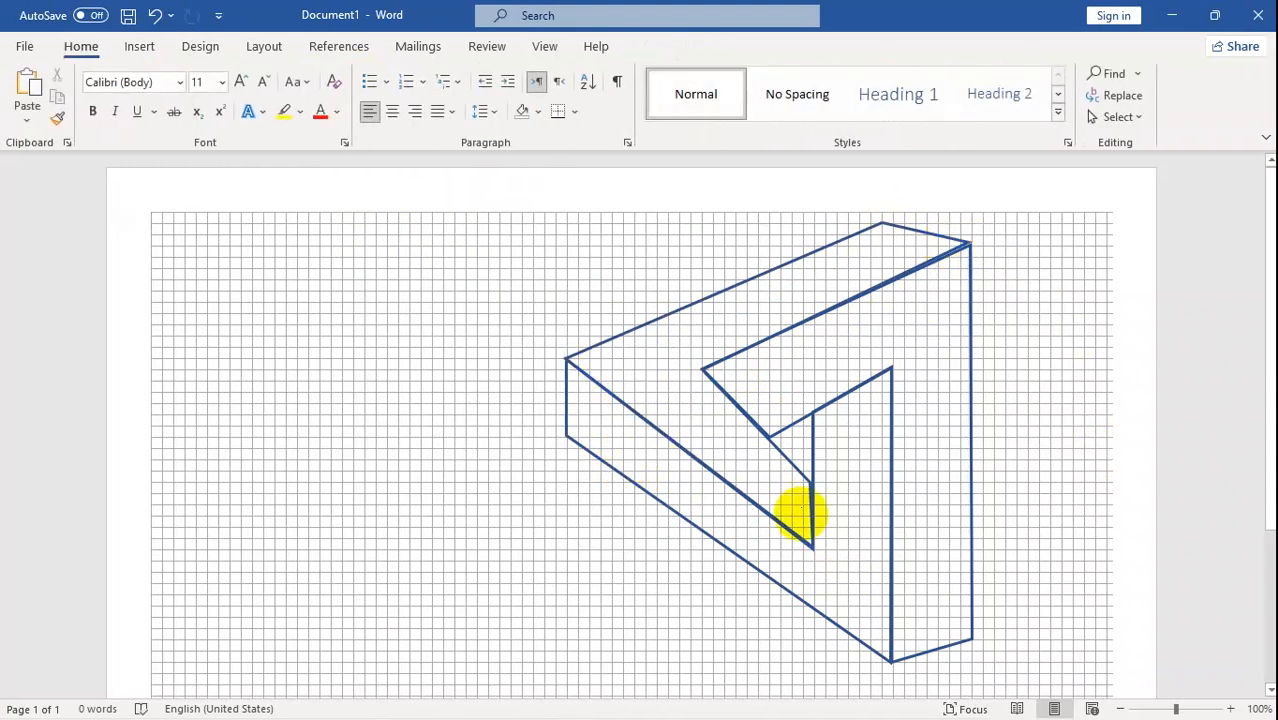
Select all three freeforms and move them together leftward and slightly down to the middle of the page.
left_click(647, 338)
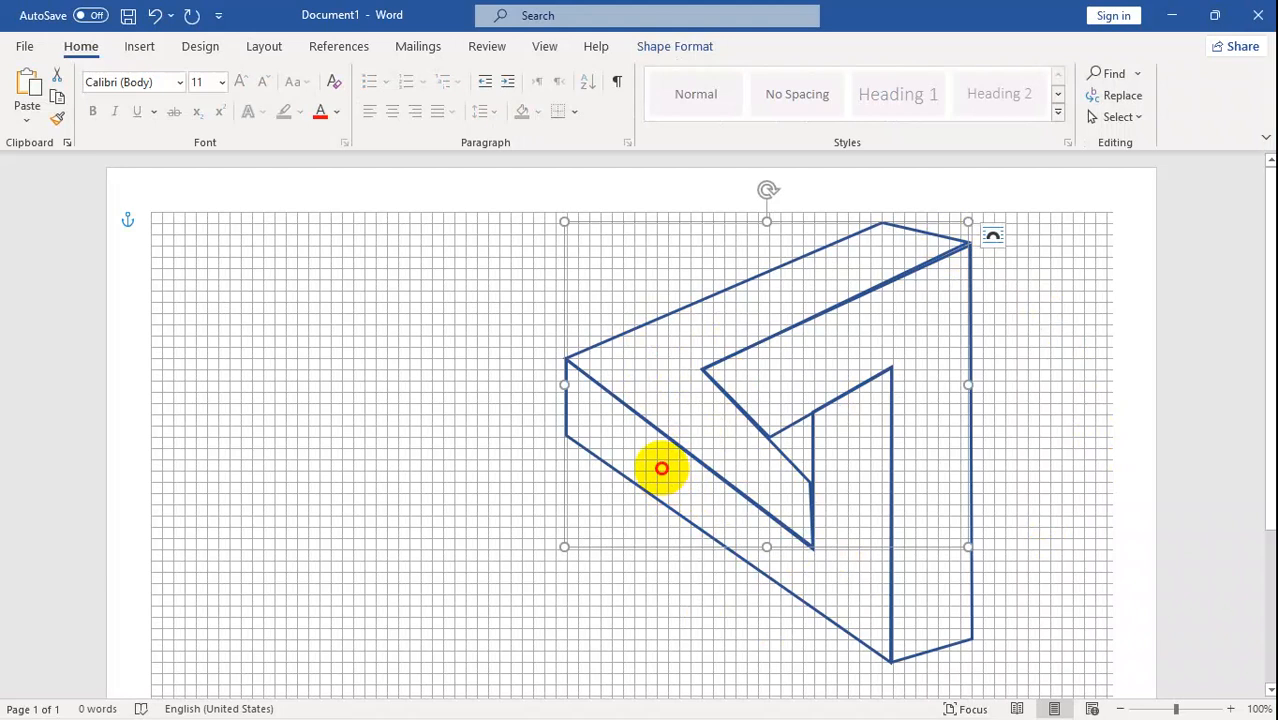
left_click(661, 468)
left_click(820, 545)
left_click(892, 608, "shift")
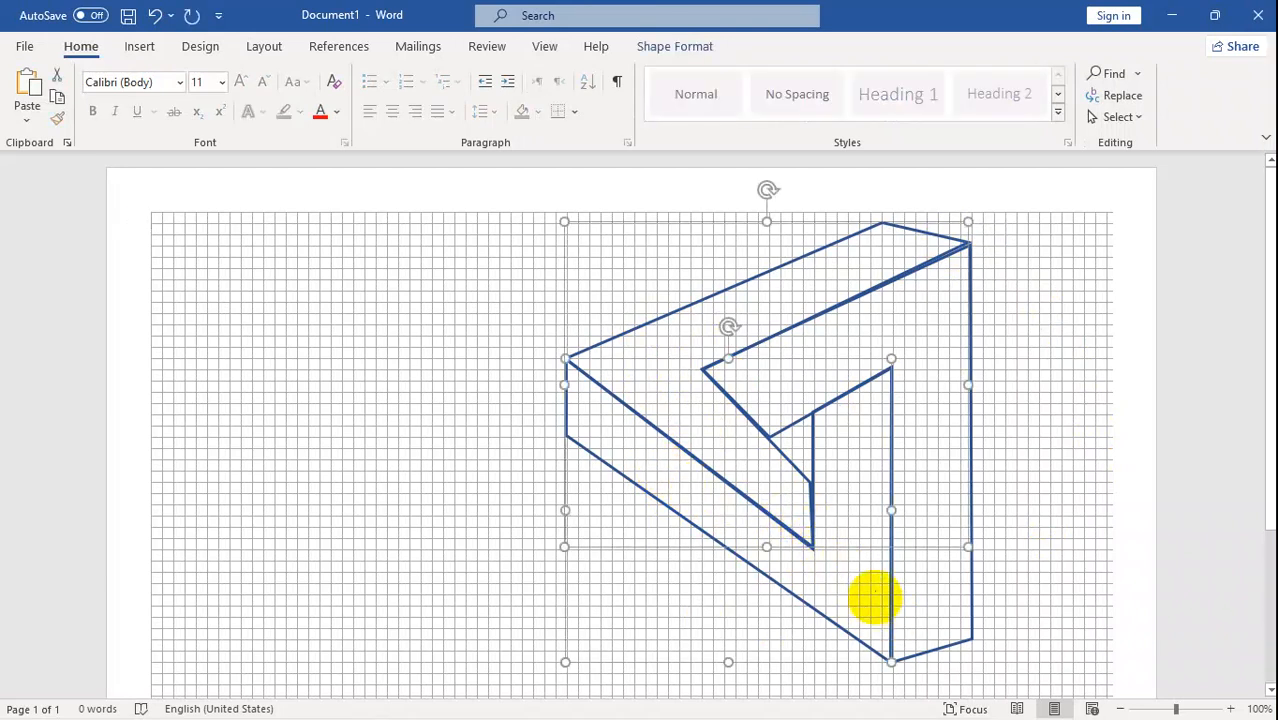
left_click(970, 628, "shift")
left_click_drag(893, 462, 667, 473)
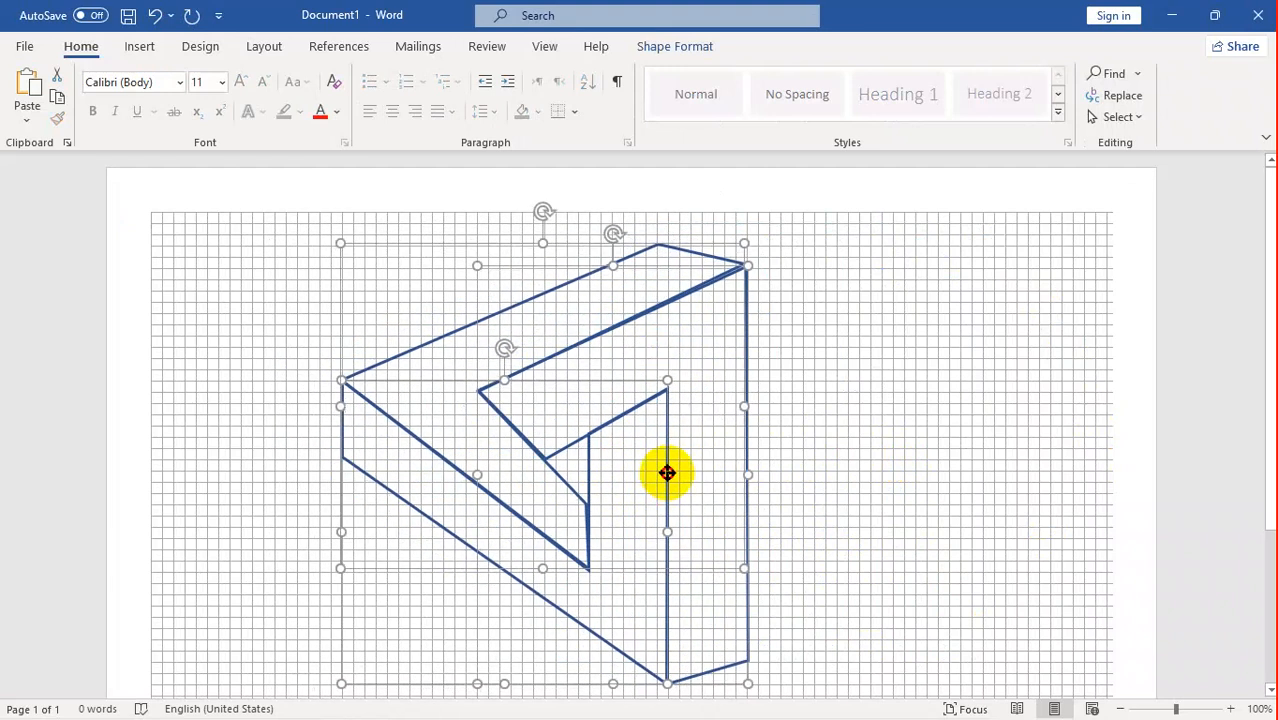
left_click(852, 451)
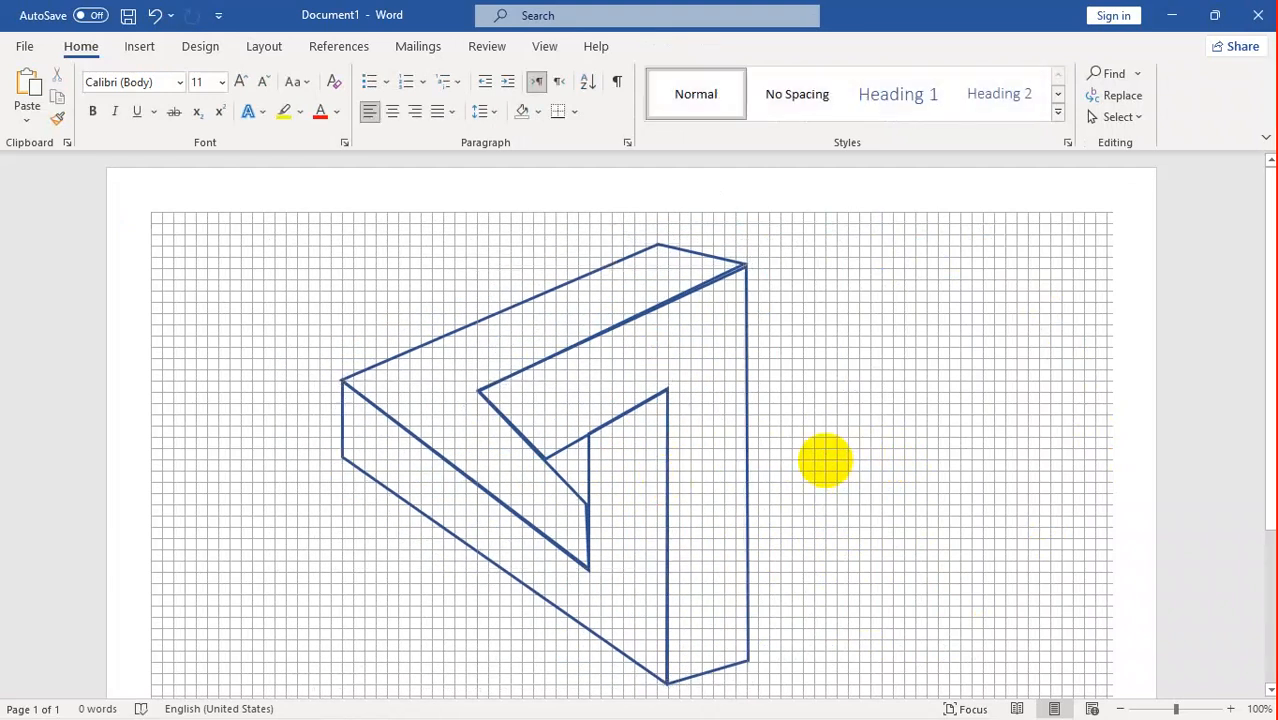
Give the upper arrow-shaped freeform a black fill and a black outline.
left_click(658, 253)
left_click(656, 46)
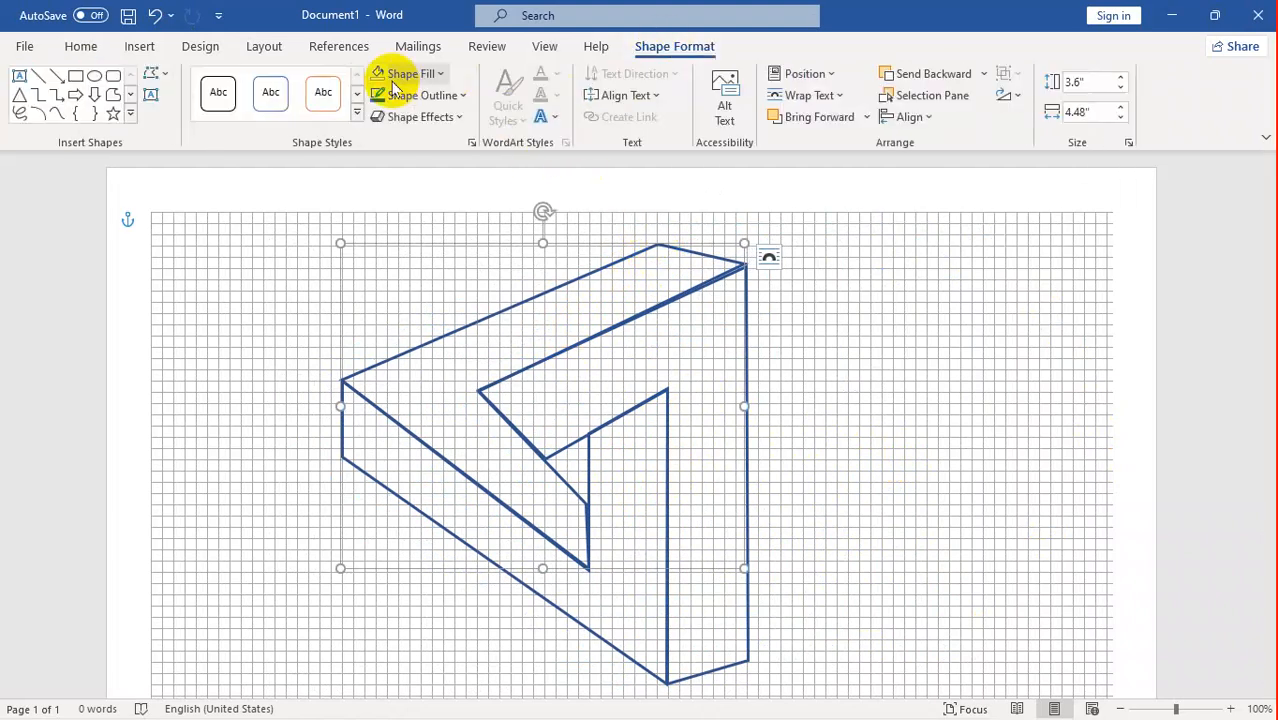
left_click(418, 80)
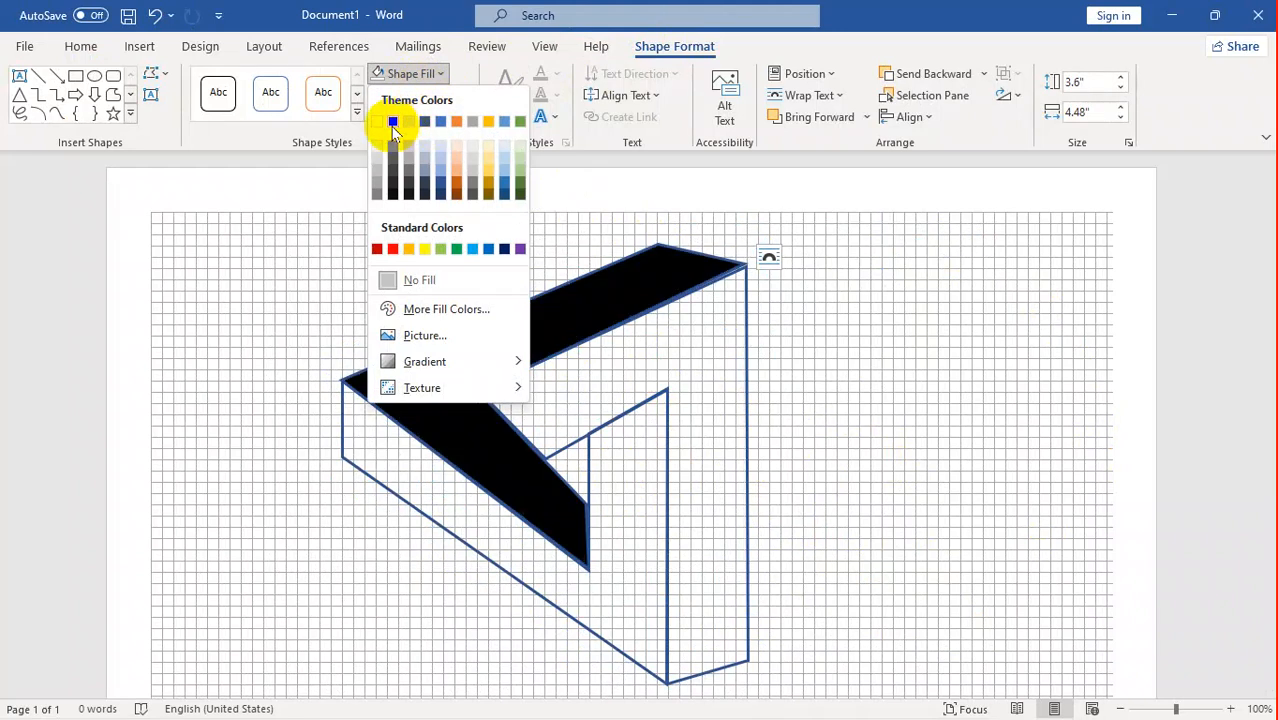
left_click(392, 123)
left_click(414, 95)
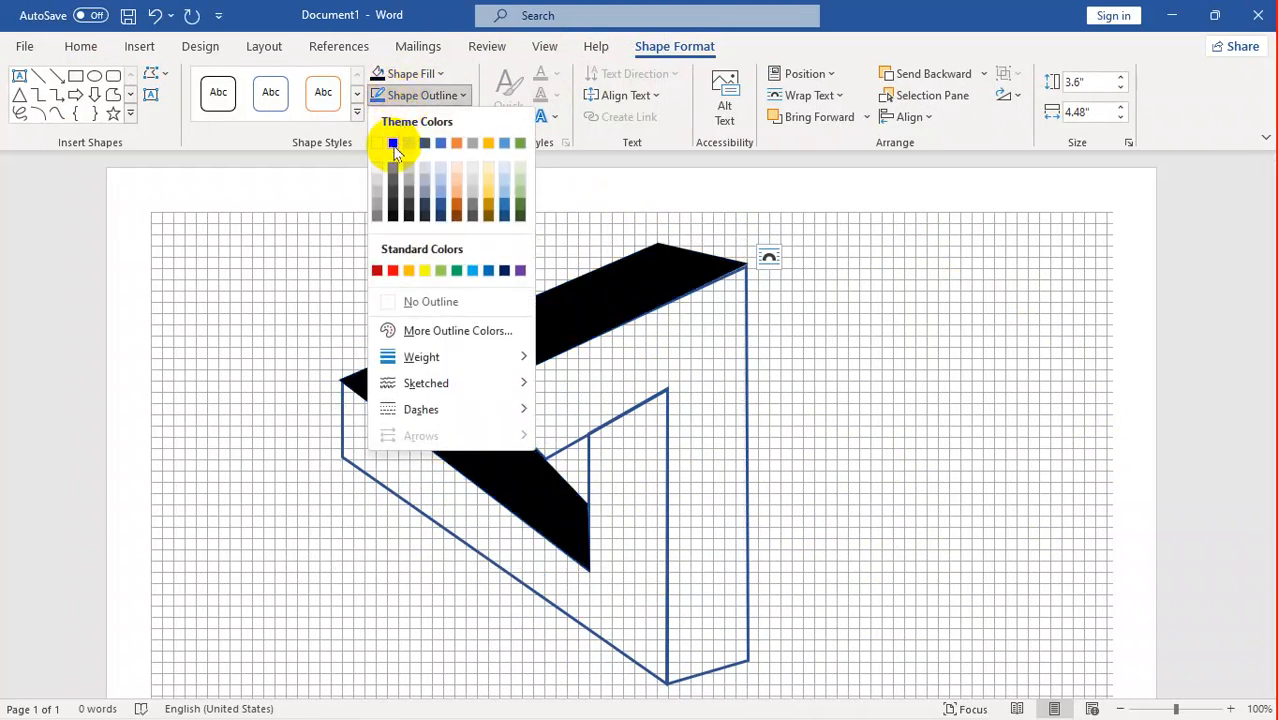
left_click(393, 143)
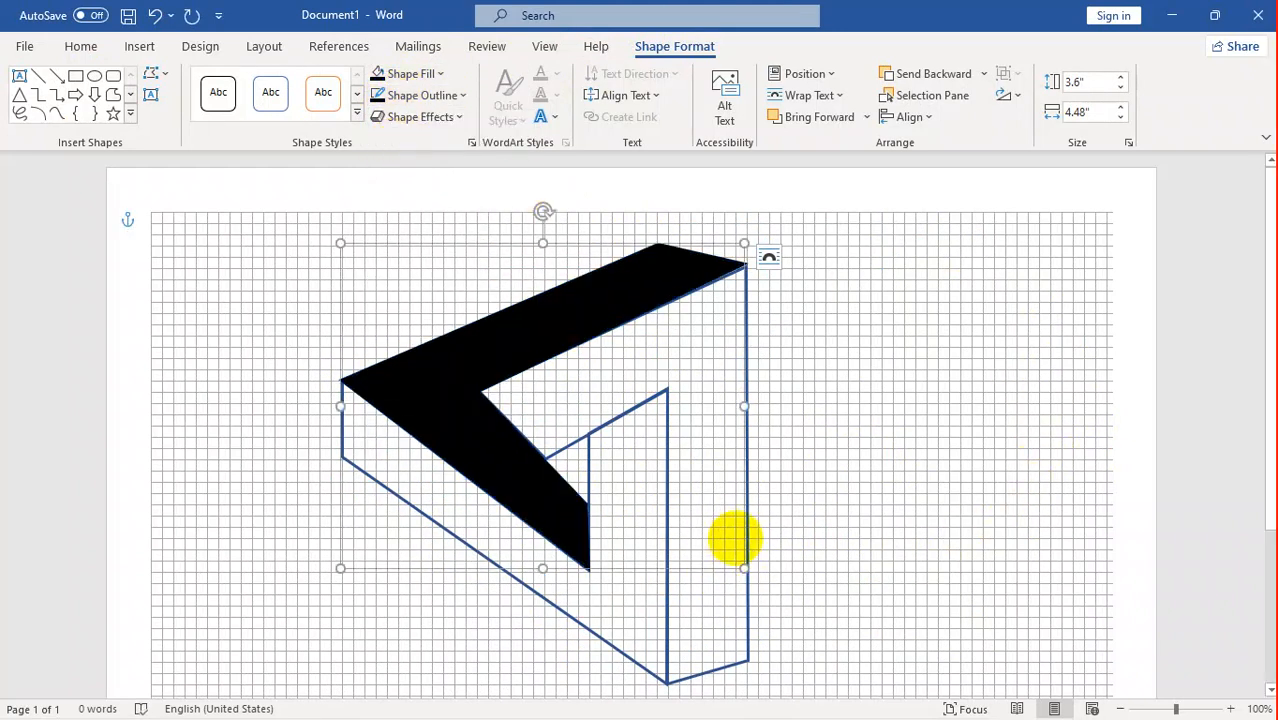
Give the freeform resembling a numeral 1 a purple fill and a purple outline.
left_click(747, 648)
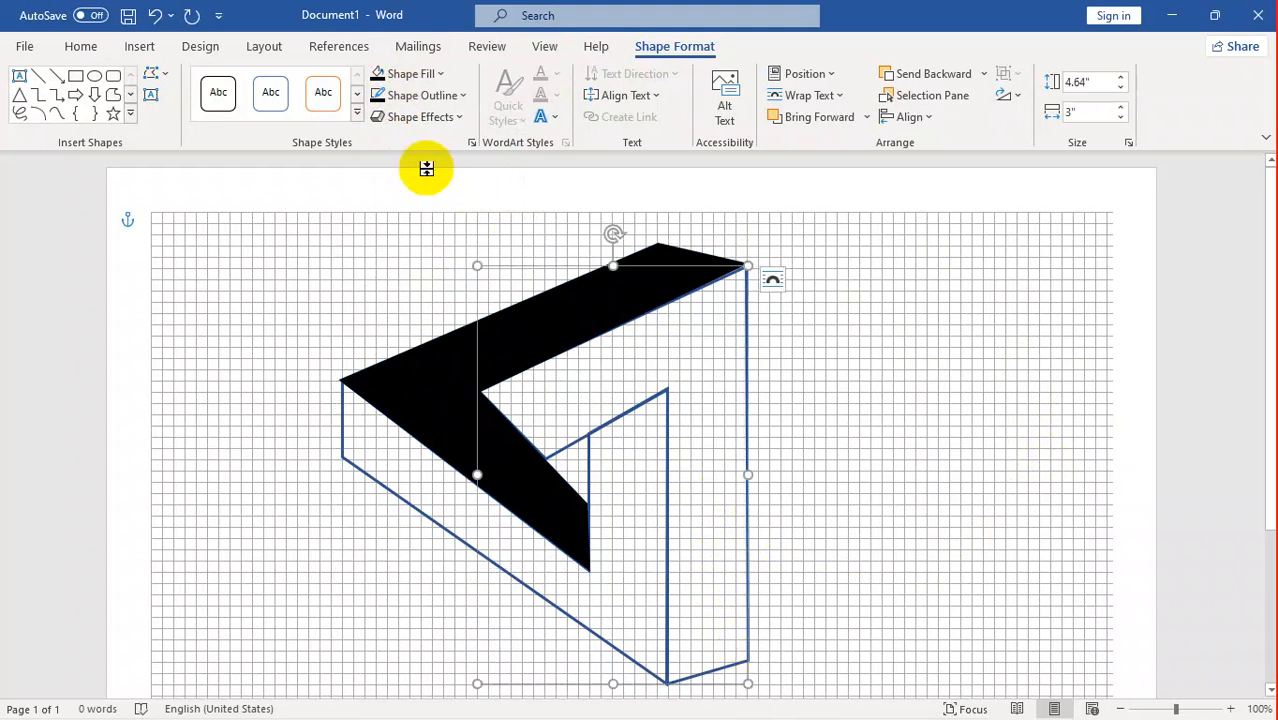
left_click(406, 80)
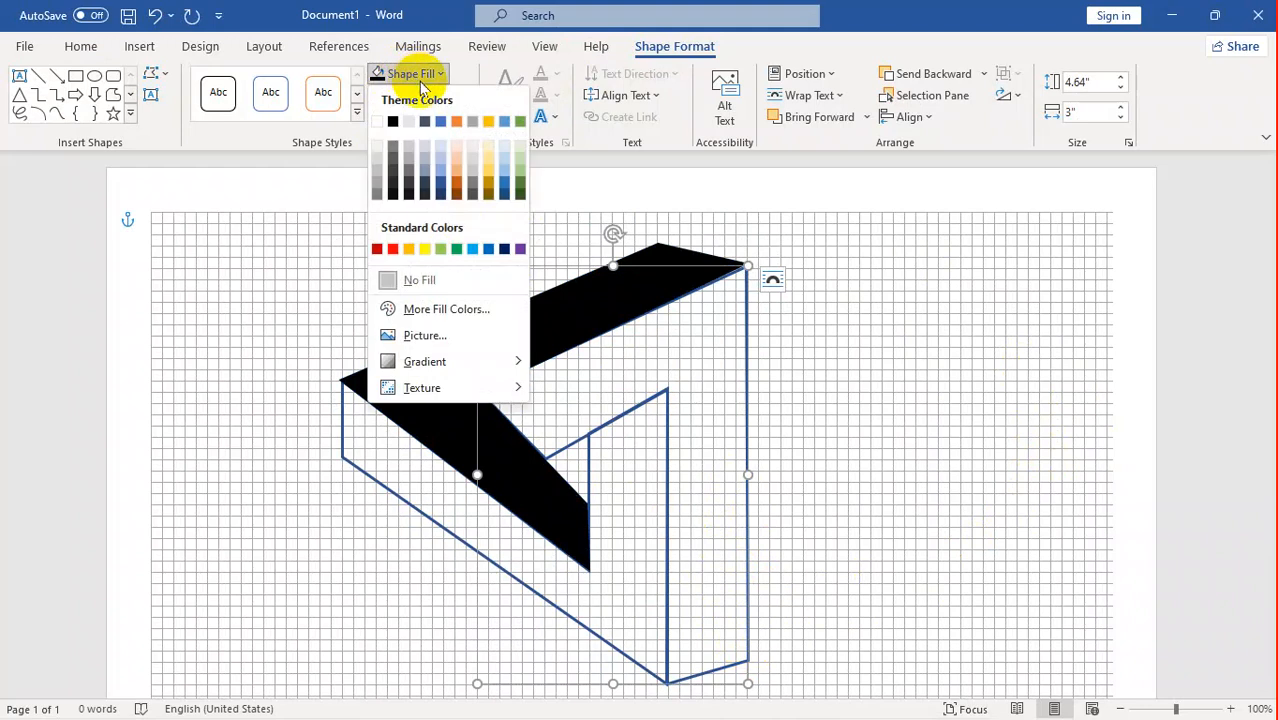
left_click(519, 253)
left_click(410, 95)
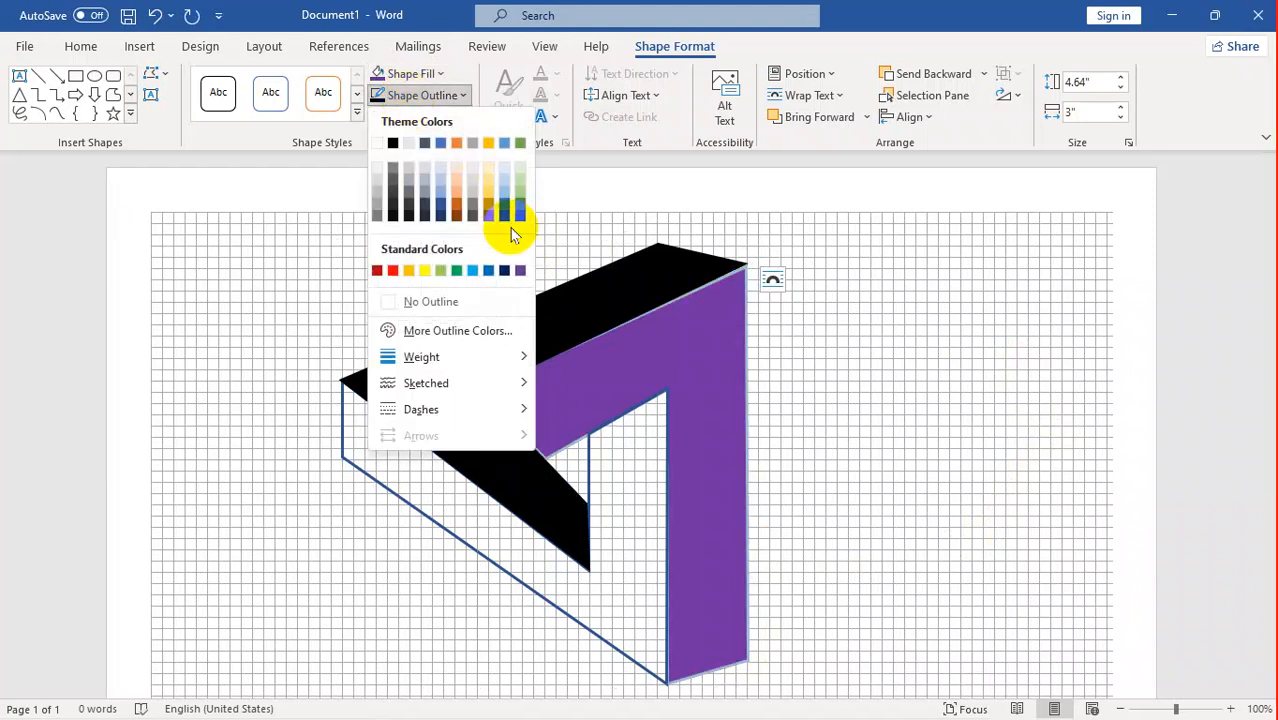
left_click(520, 270)
left_click(964, 508)
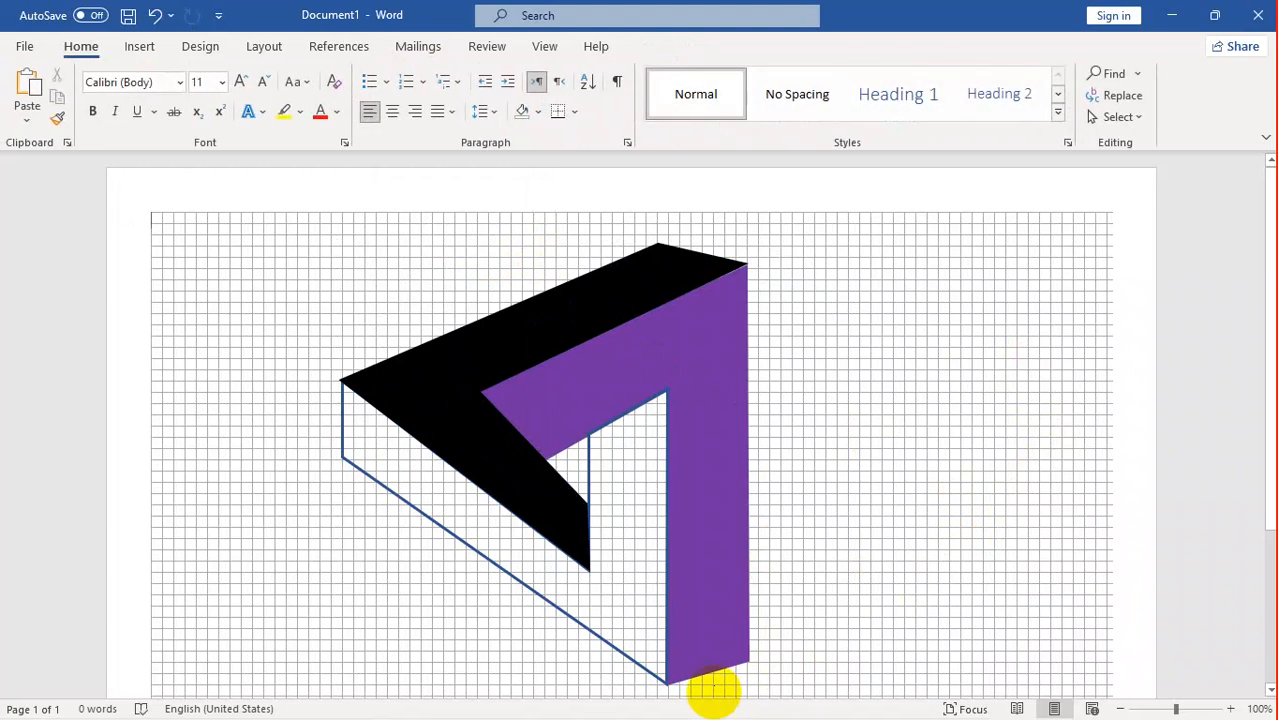
Give the unfilled lower freeform a dark red fill and a dark red outline.
left_click(650, 675)
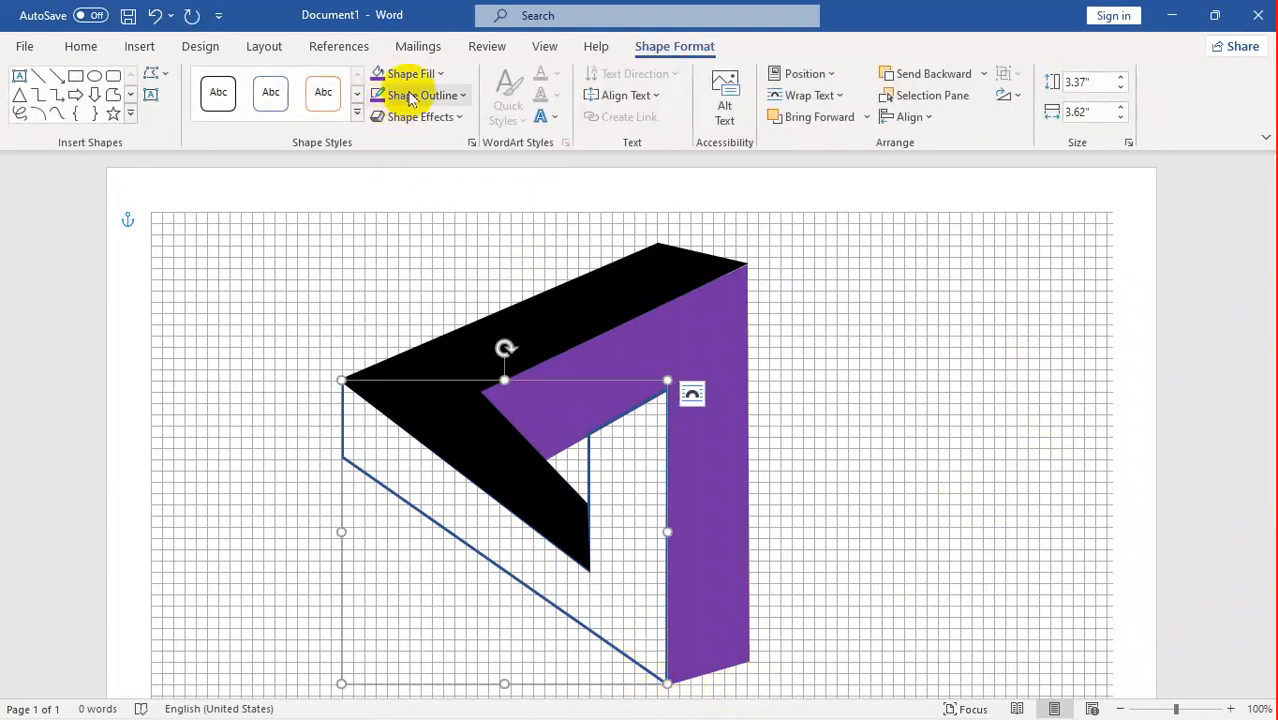
left_click(386, 73)
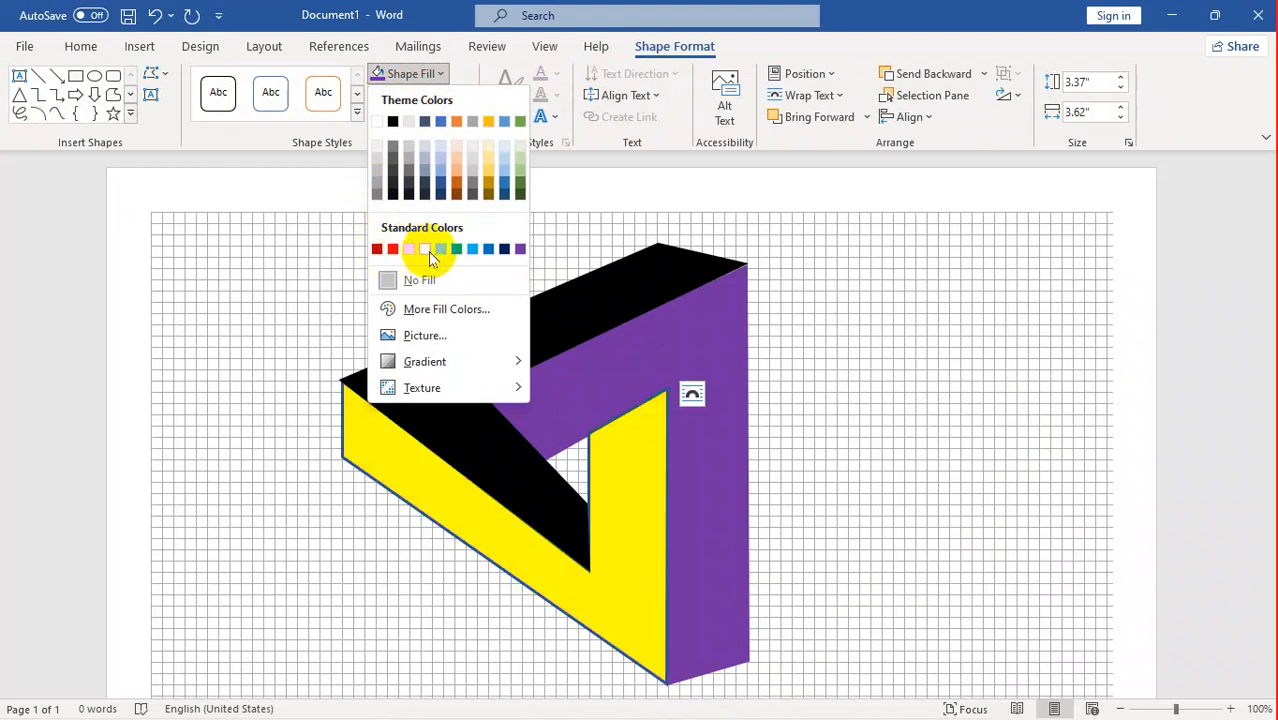
left_click(377, 249)
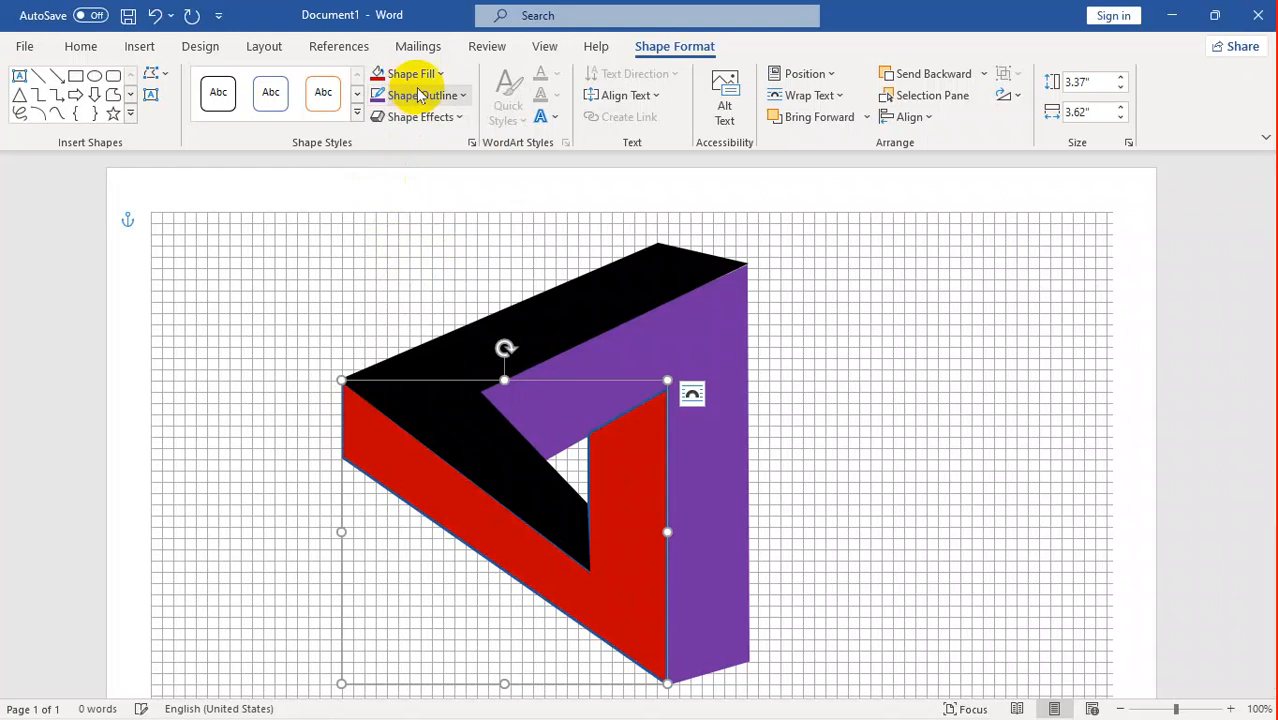
left_click(420, 97)
left_click(377, 270)
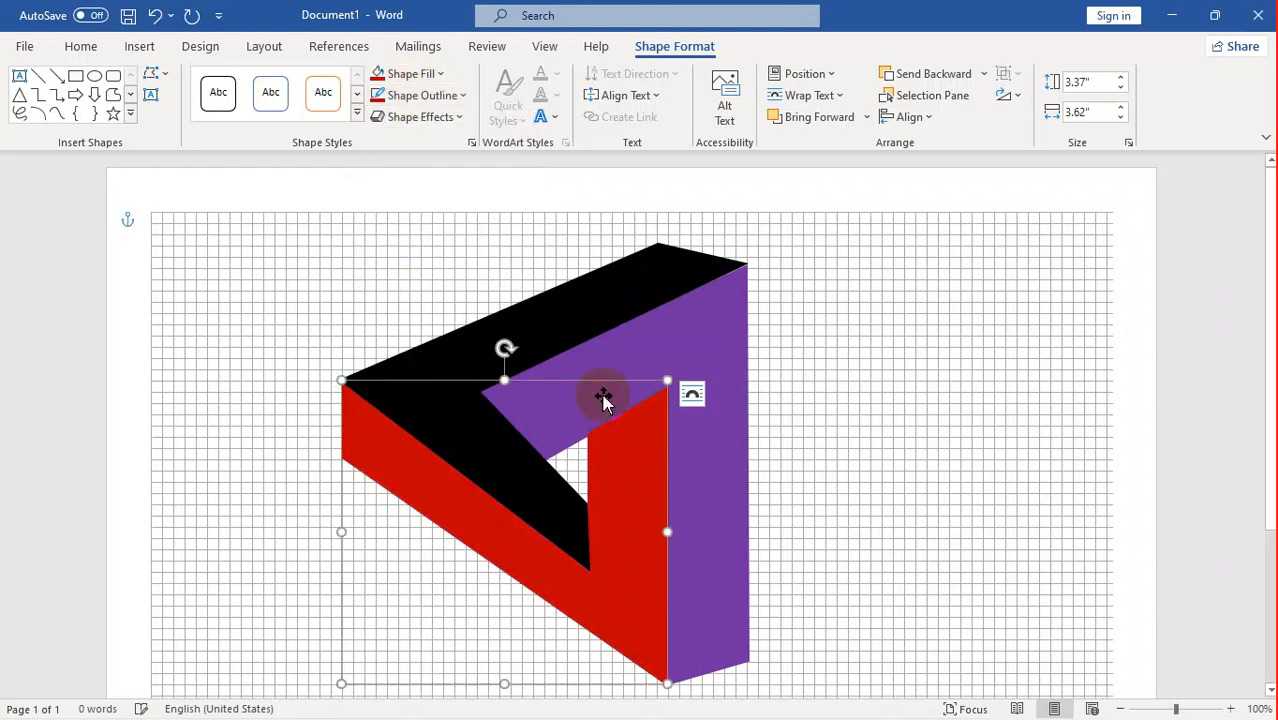
left_click(912, 562)
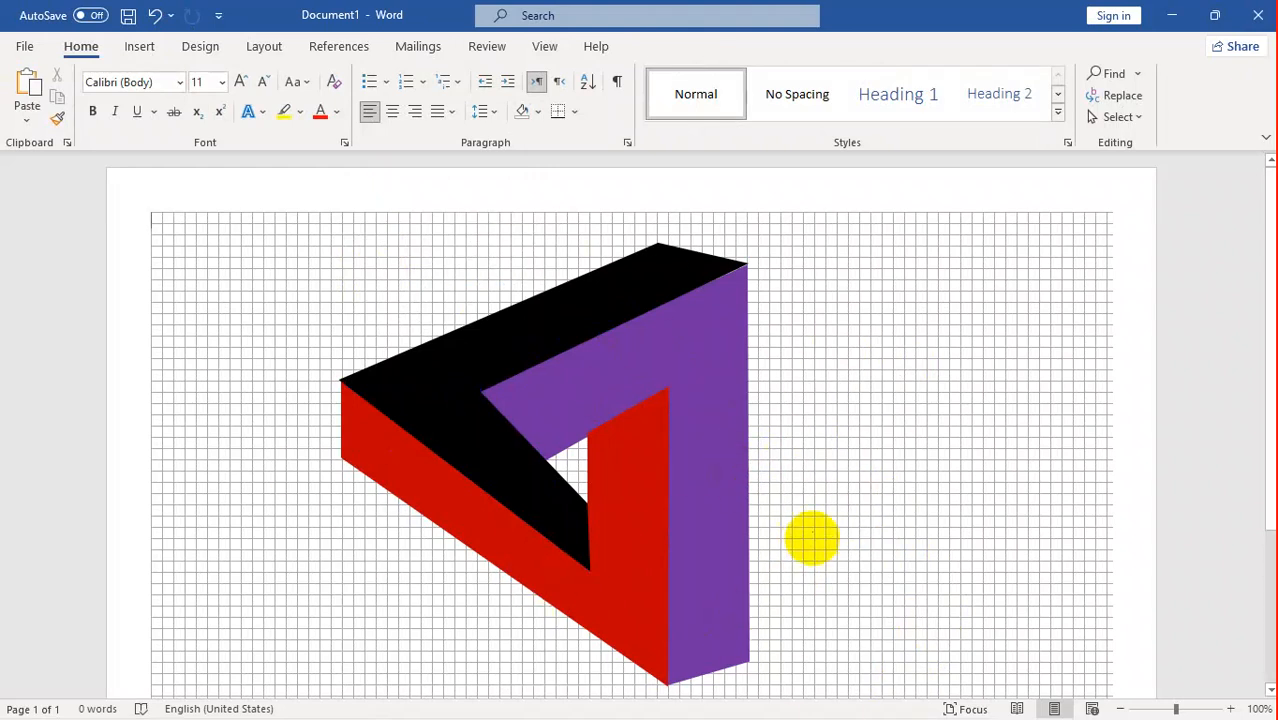
Open the detailed fill settings for the purple freeform resembling a numeral 1.
left_click(685, 360)
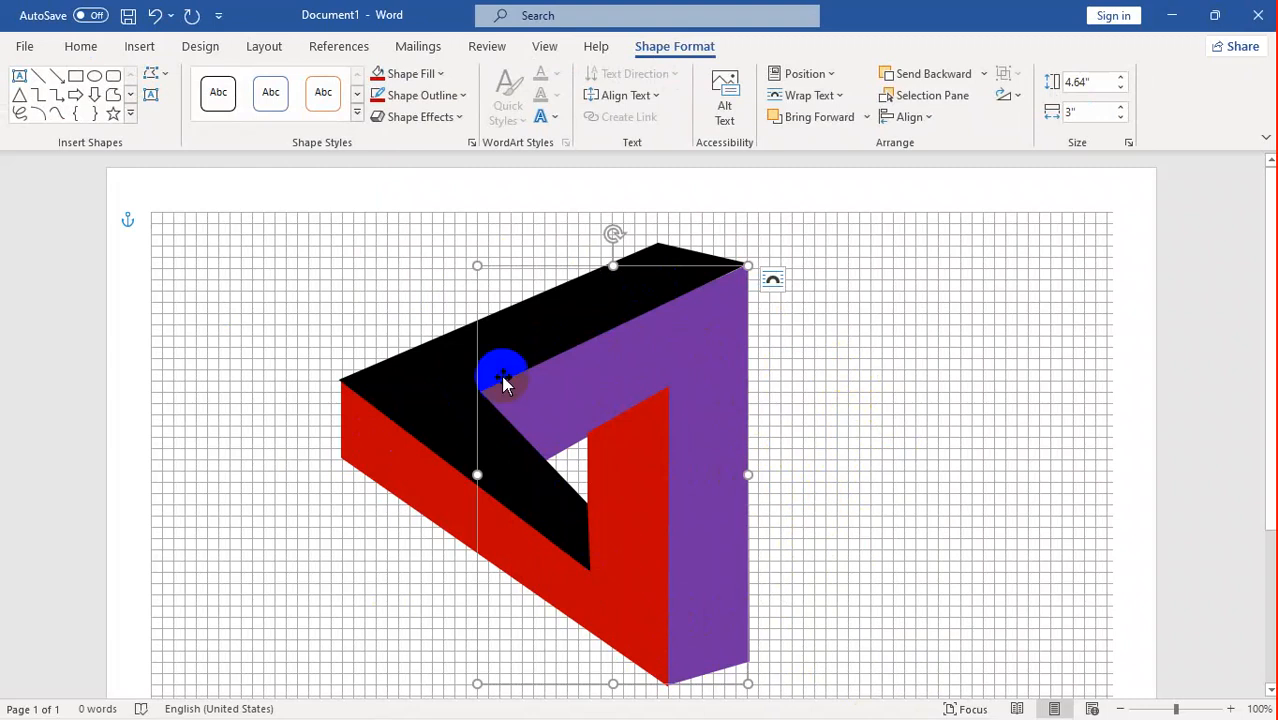
left_click(430, 74)
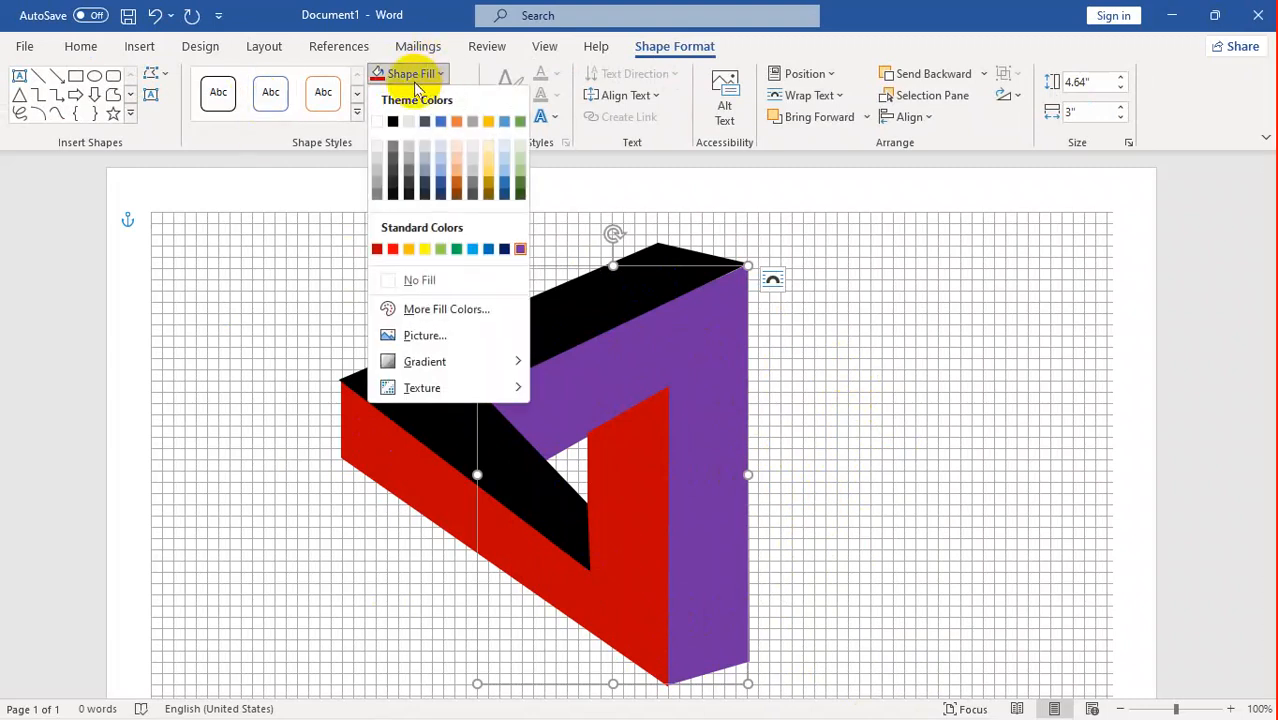
mouse_move(433, 366)
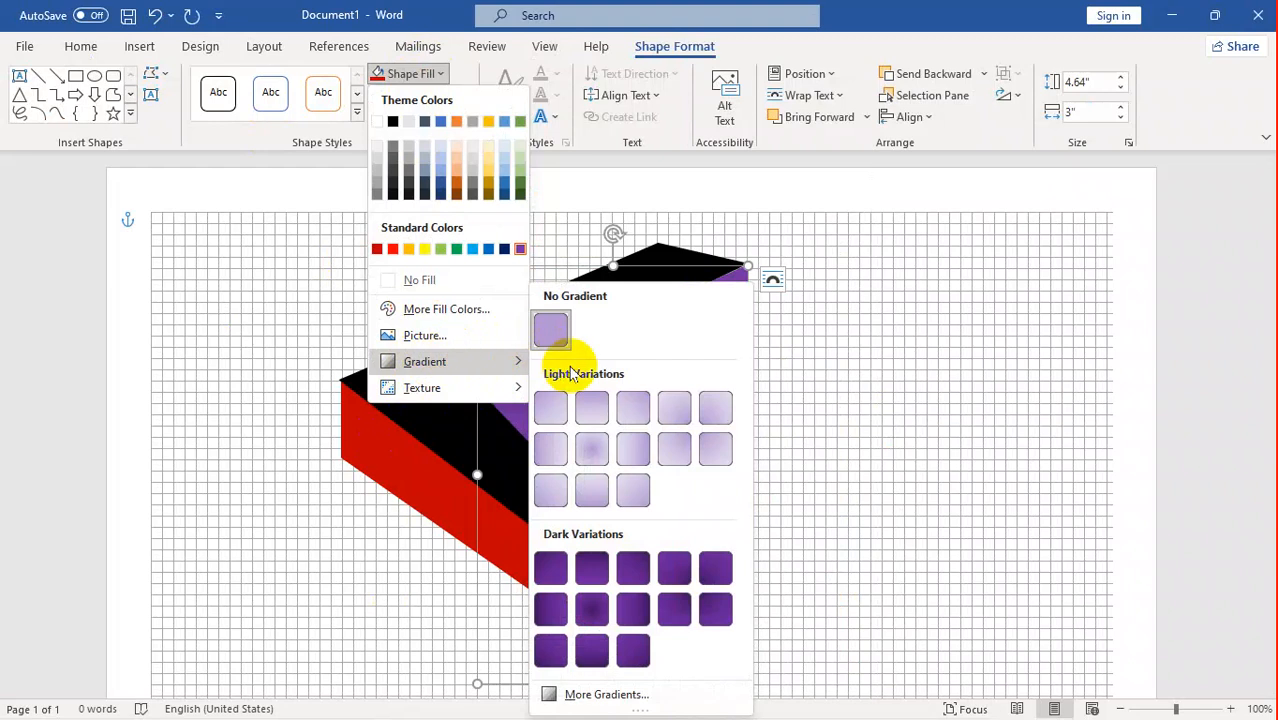
left_click(572, 698)
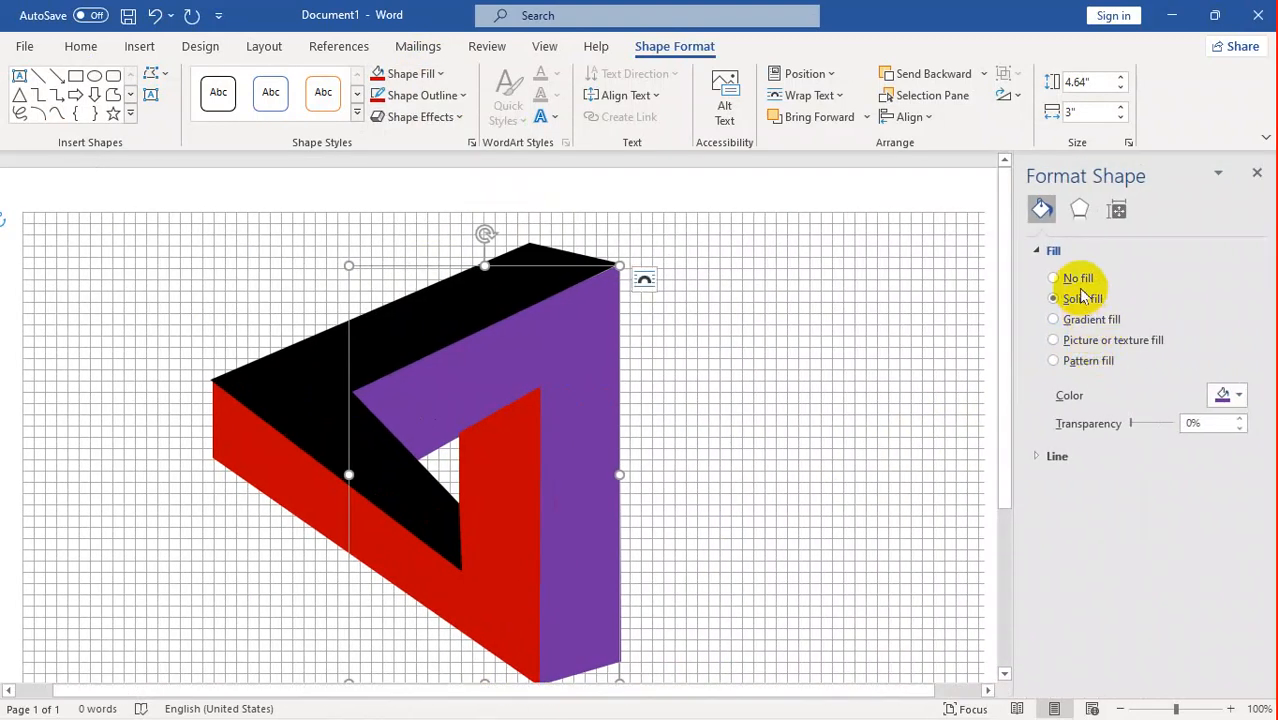
Try no fill, solid, gradient and picture or texture fills on the purple freeform.
left_click(1075, 280)
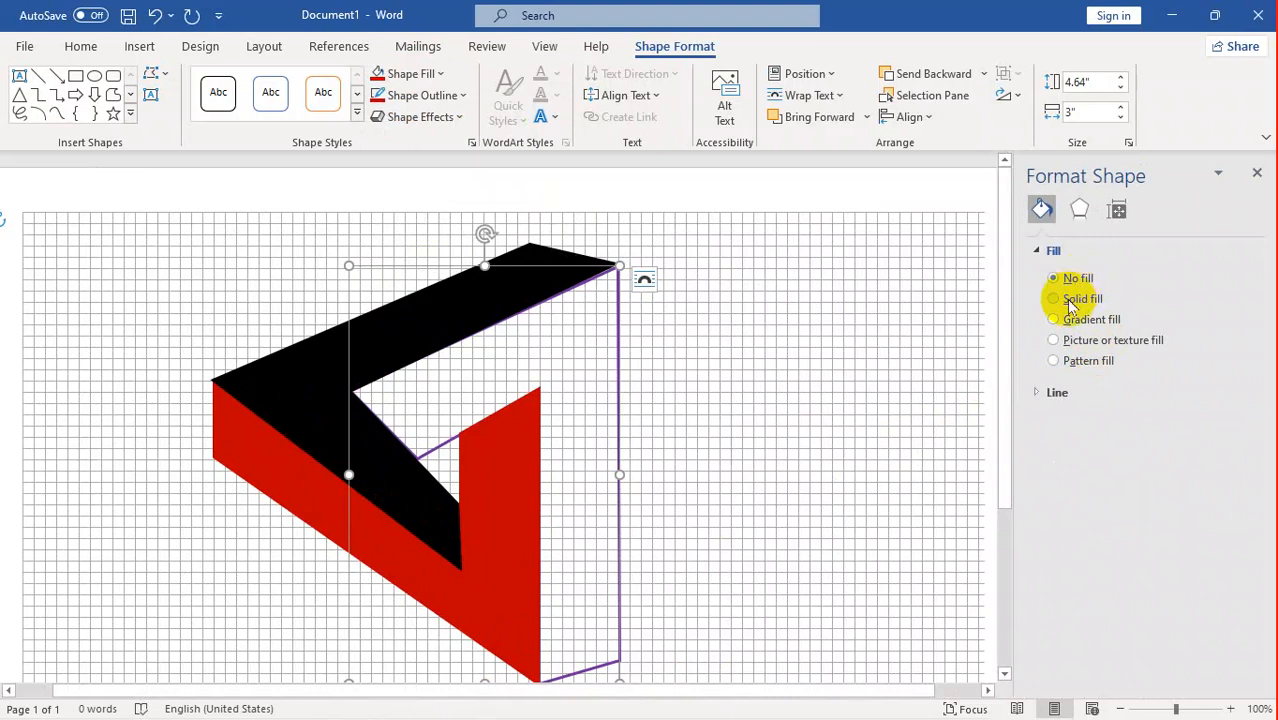
left_click(1070, 300)
left_click(1080, 322)
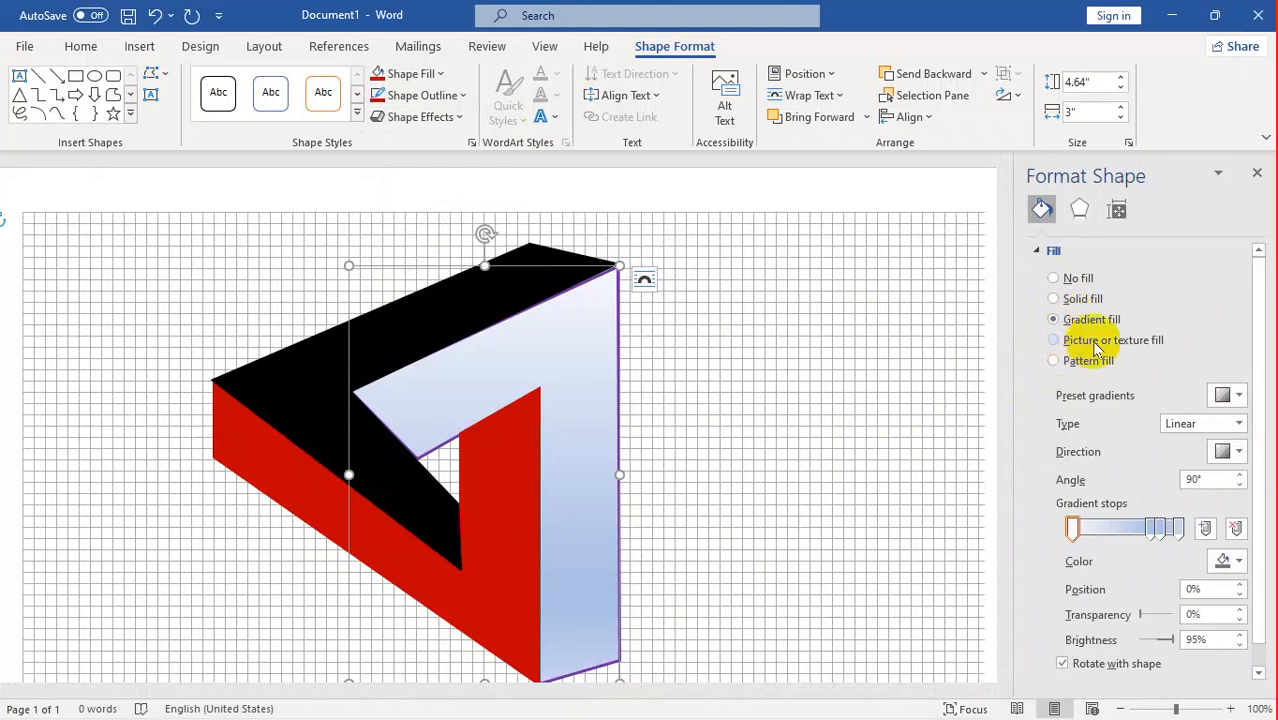
left_click(1078, 340)
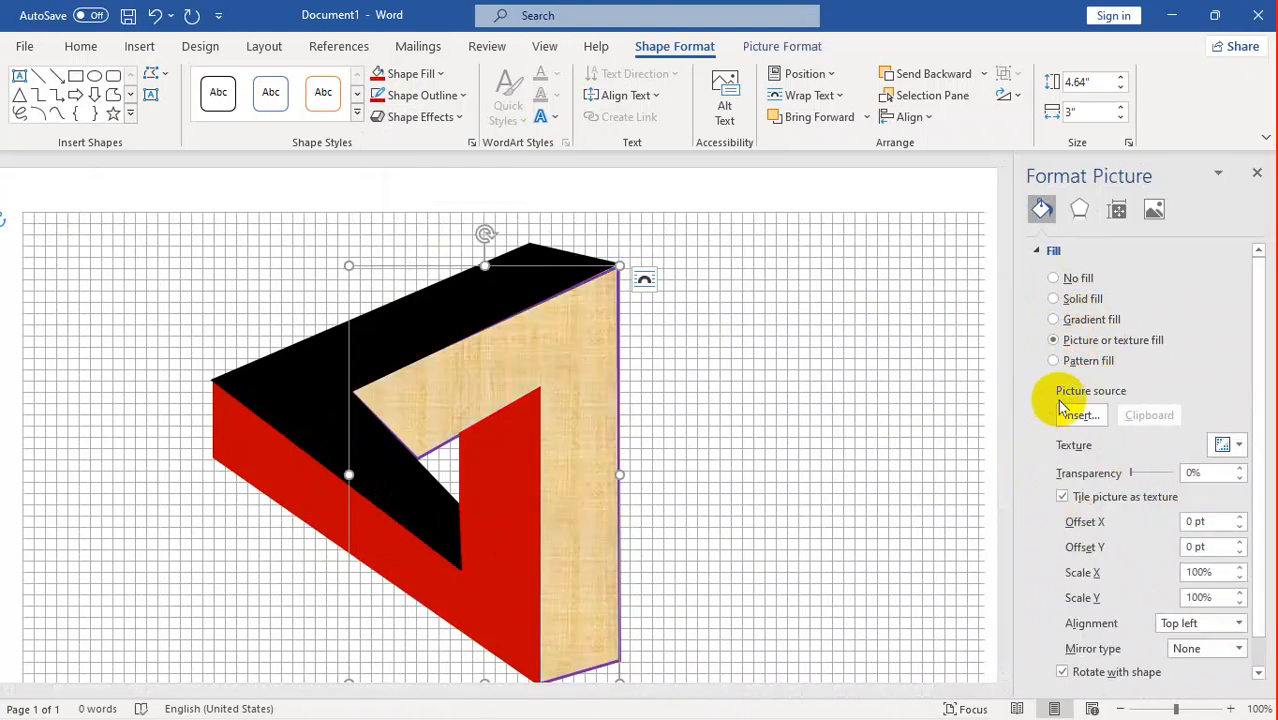
Apply a diagonal brick pattern fill to the purple freeform and the black arrow-shaped freeform.
left_click(1060, 364)
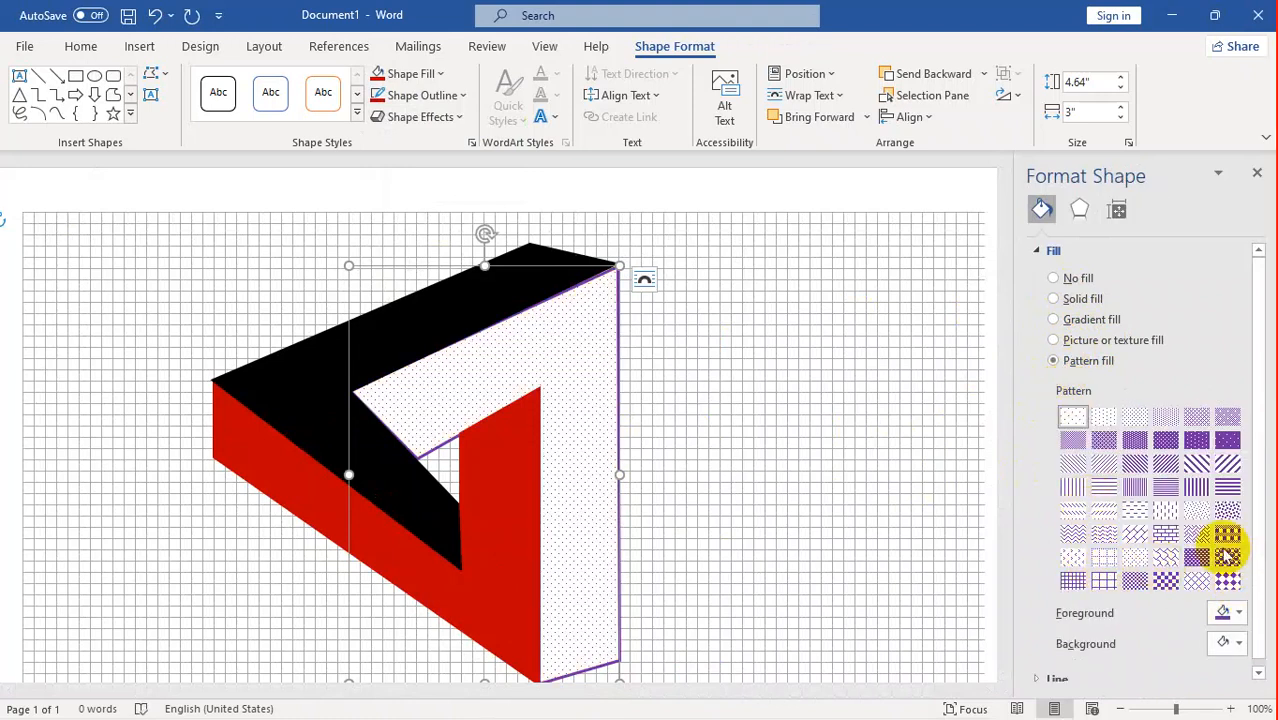
left_click(1143, 537)
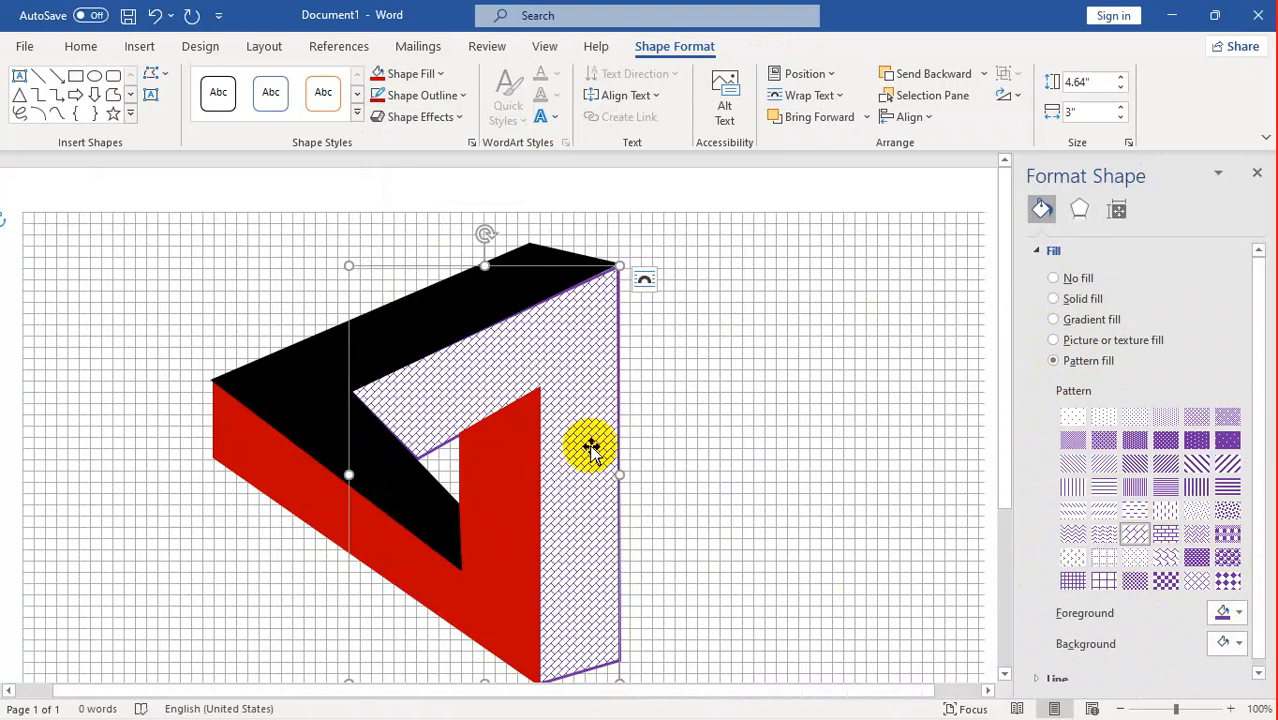
left_click(334, 379)
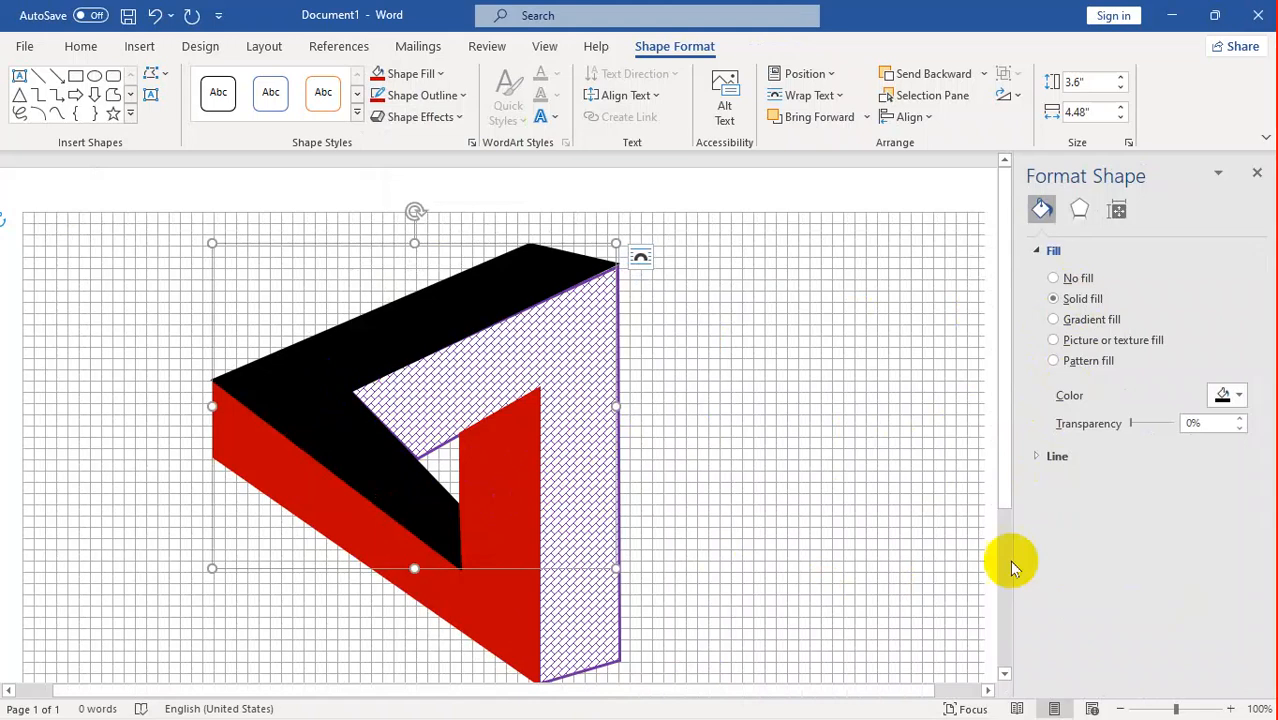
left_click(1054, 360)
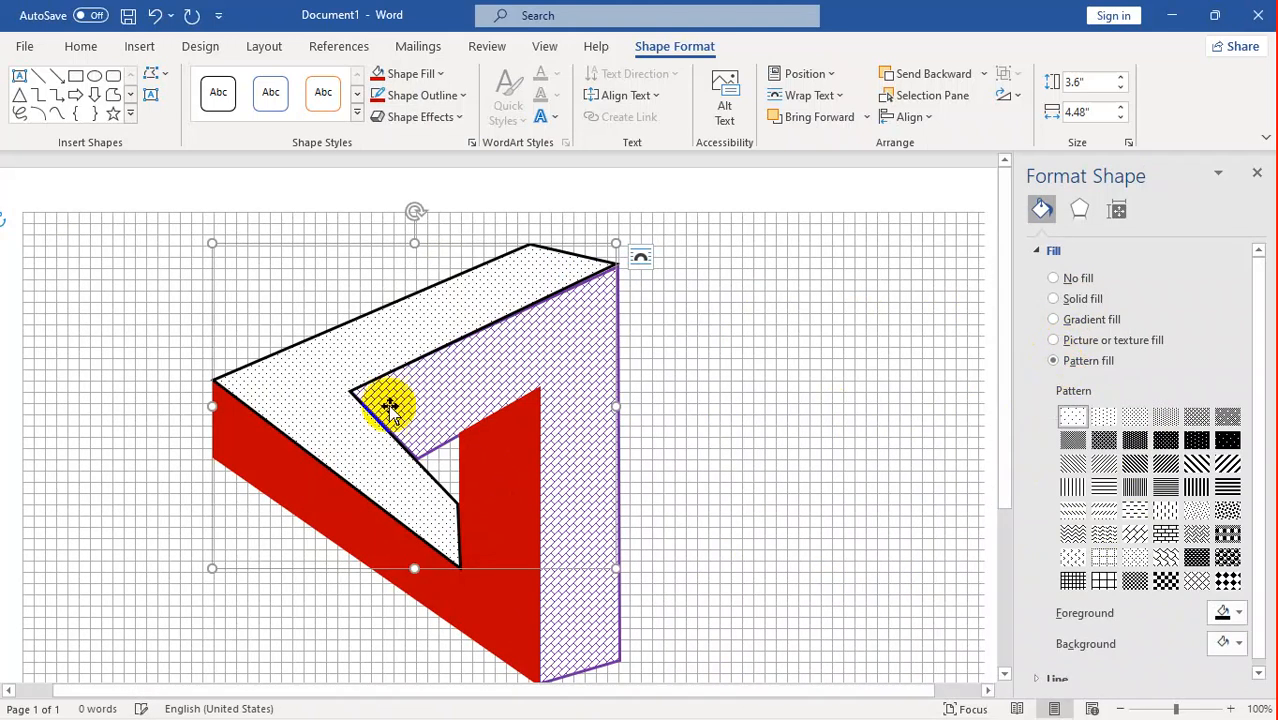
left_click(1134, 533)
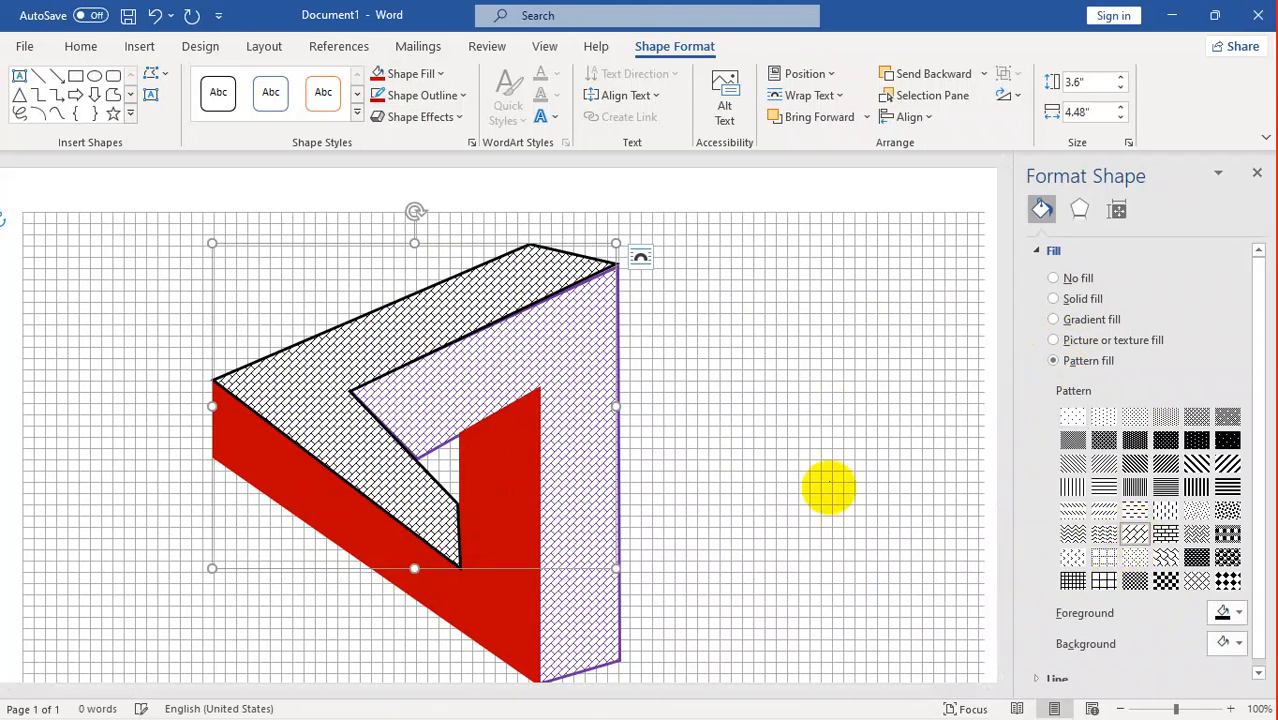
Give the red lower freeform the same diagonal brick pattern fill and deselect it.
left_click(499, 600)
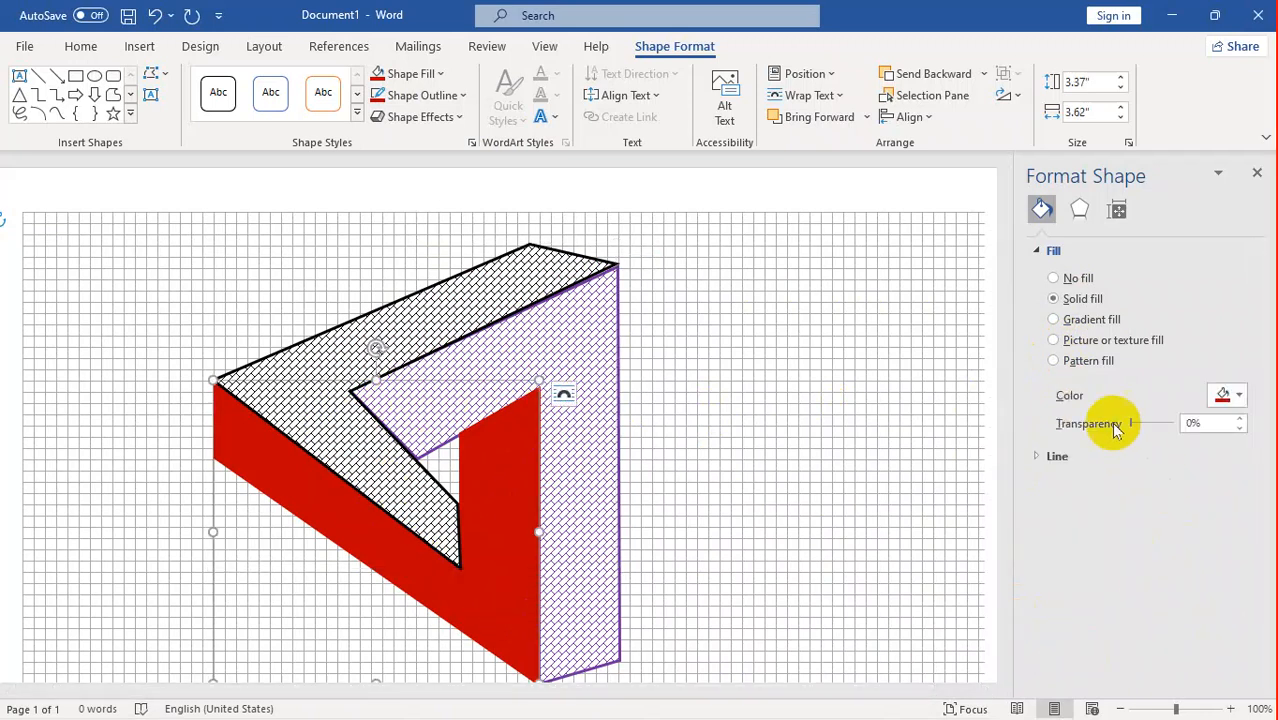
left_click(1068, 360)
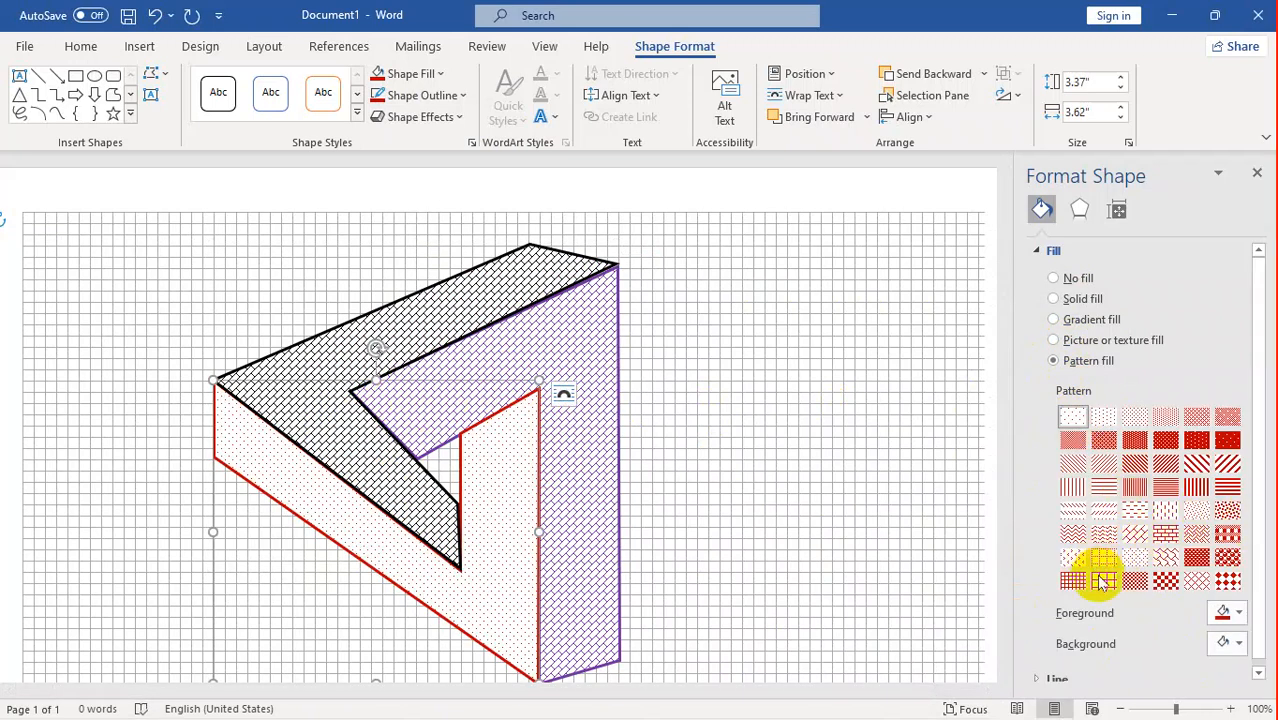
left_click(1138, 535)
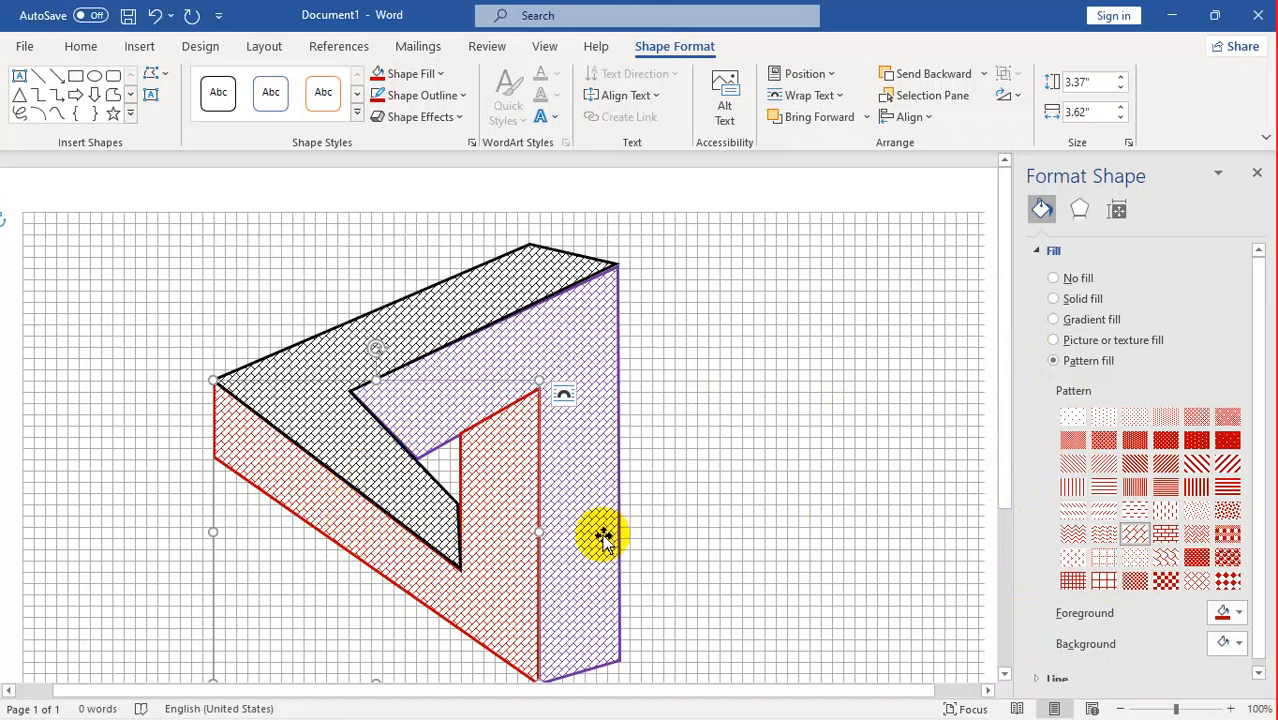
left_click(900, 502)
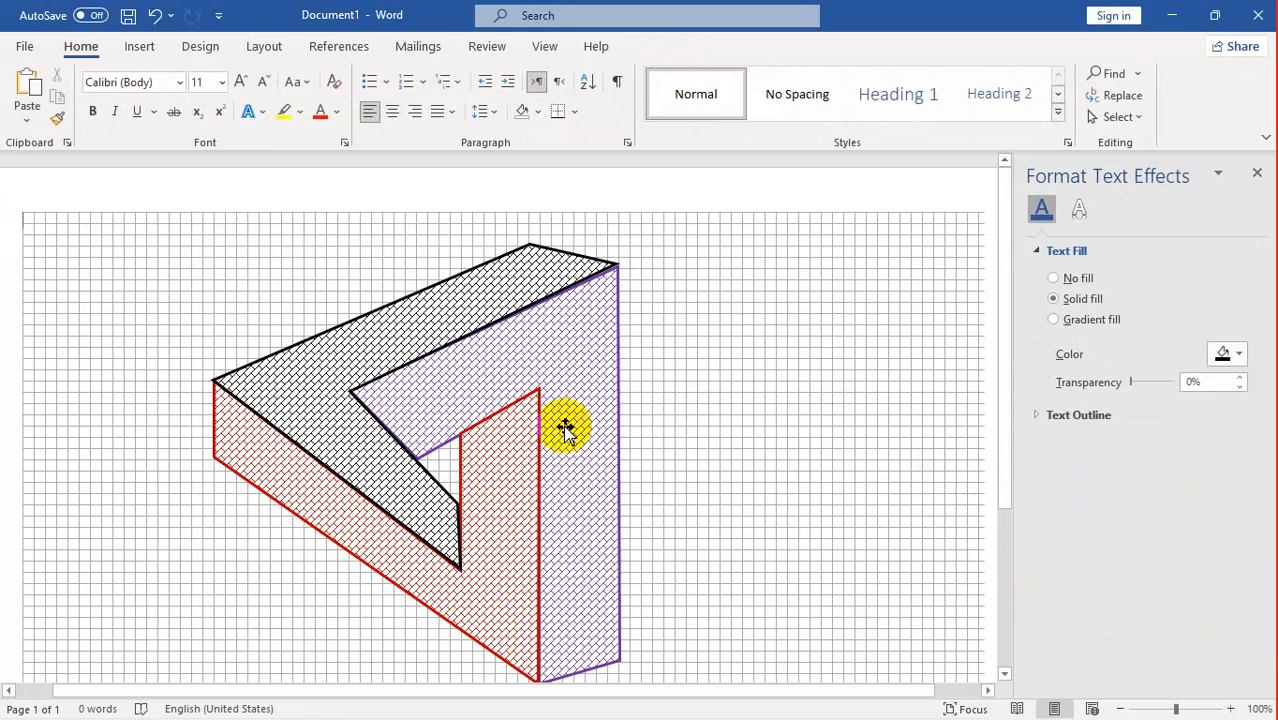
Minimize the document and open logo.png from the desktop to view the tea shop logo.
left_click(616, 348)
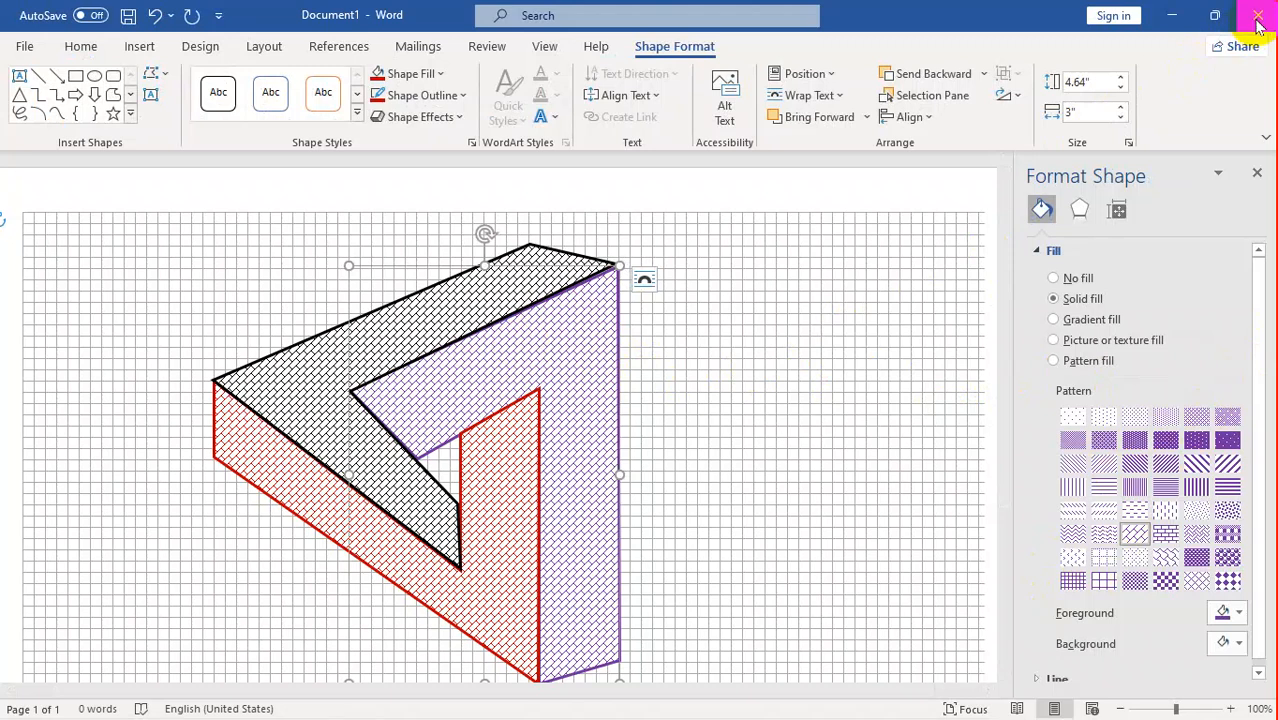
key("alt+Tab")
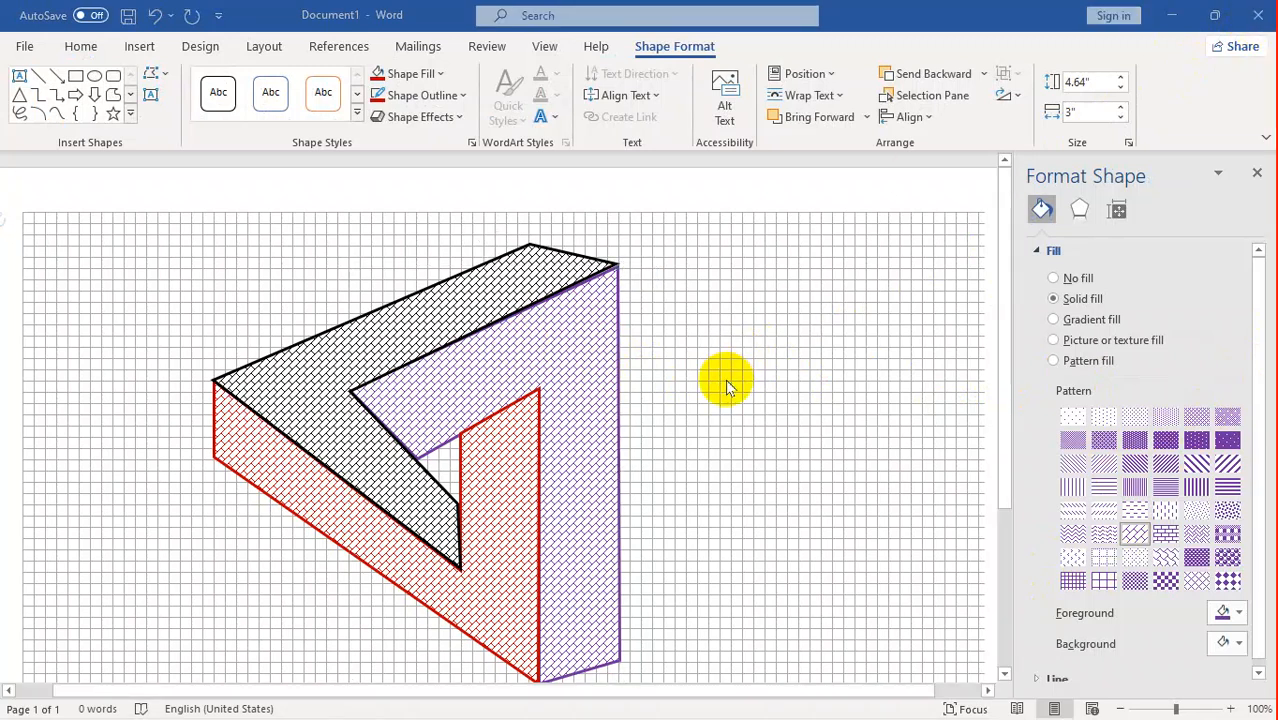
left_click(1173, 17)
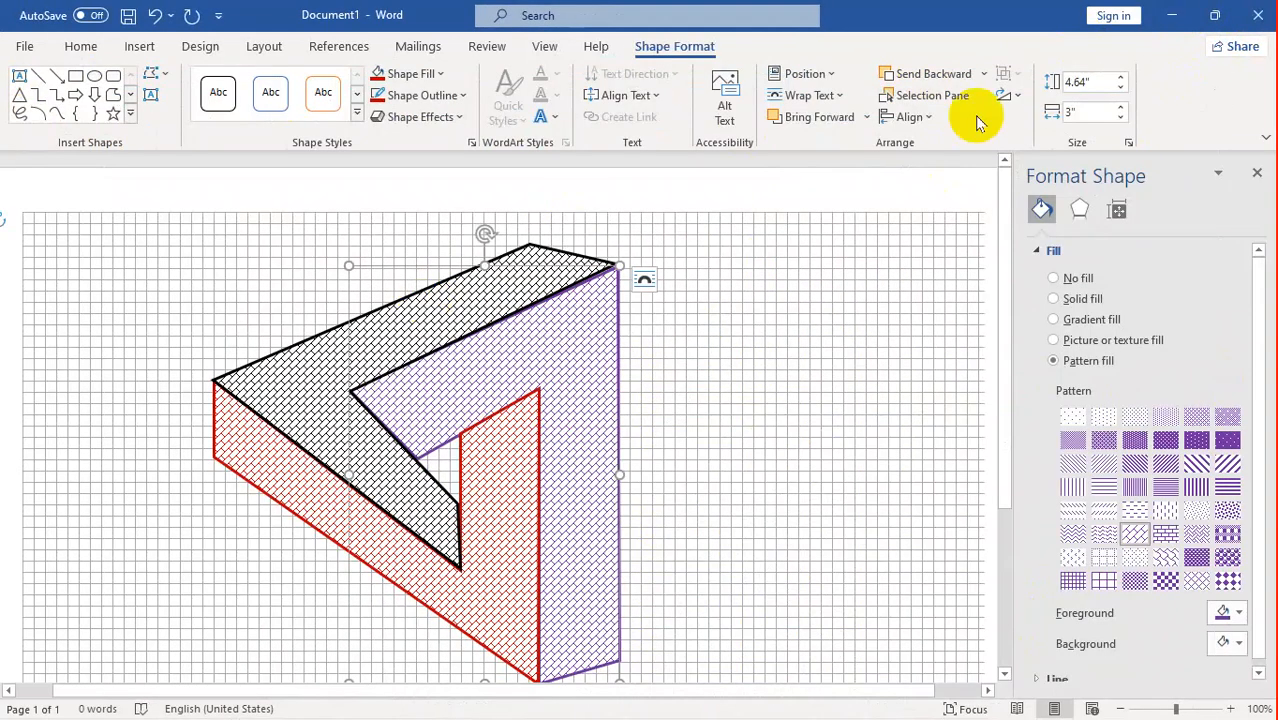
left_click(1173, 15)
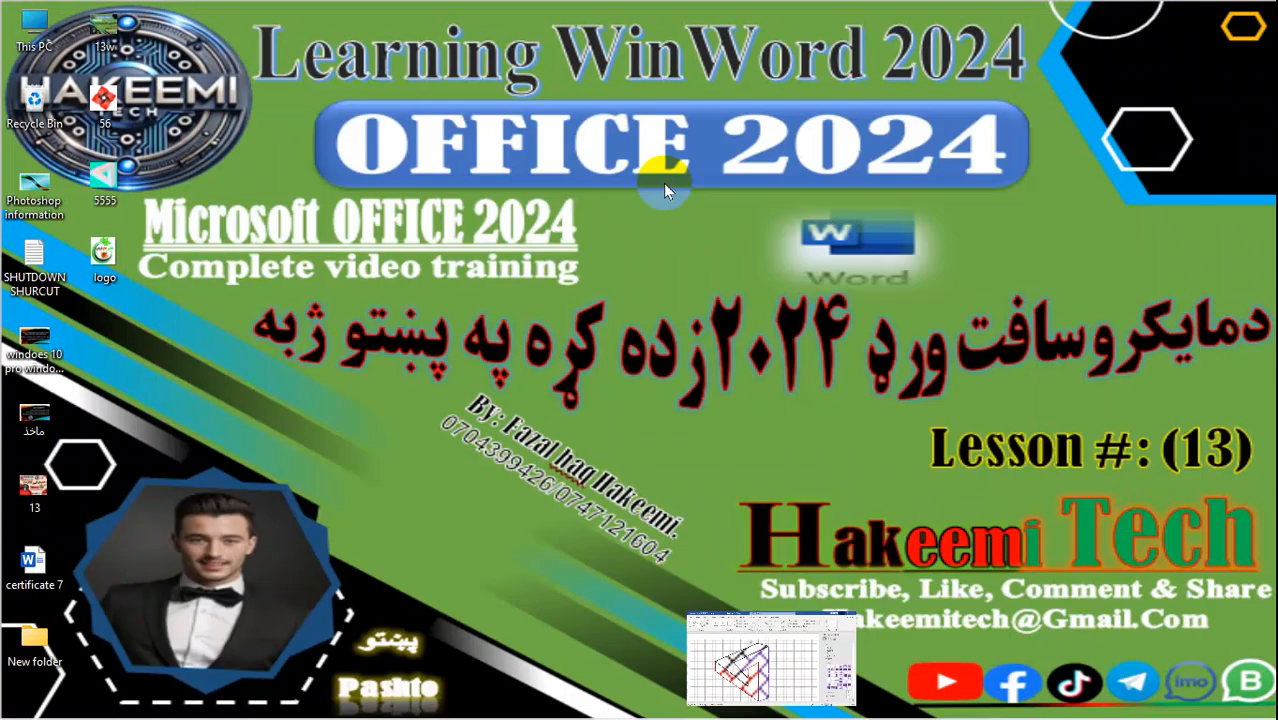
double_click(115, 268)
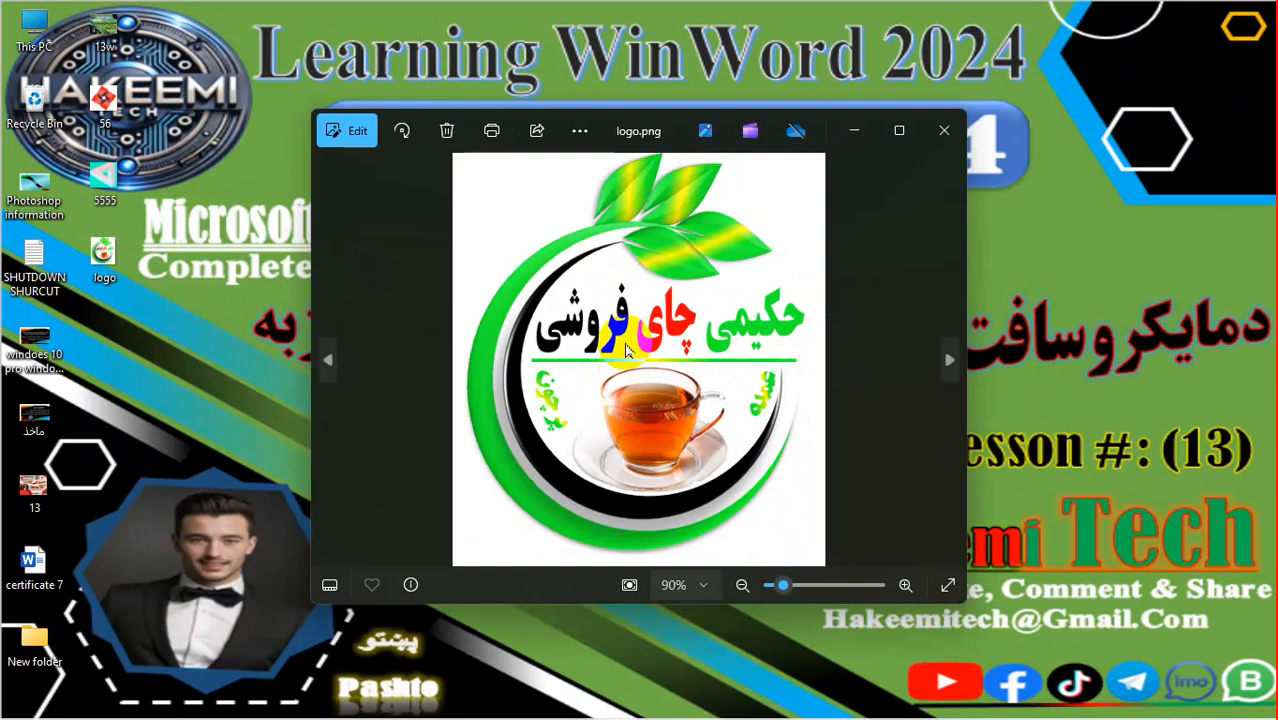
left_click(869, 139)
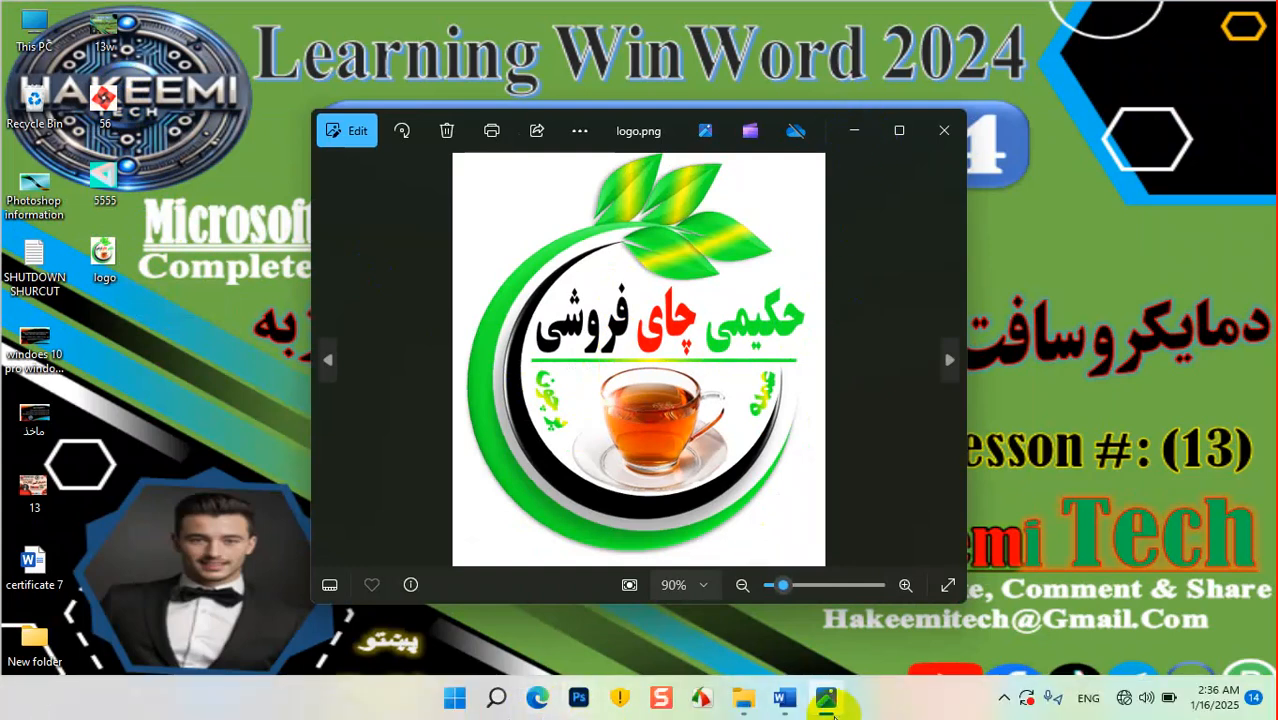
Switch to the blank Document2 in Word and set its page to A4 size in landscape orientation.
mouse_move(795, 705)
left_click(884, 591)
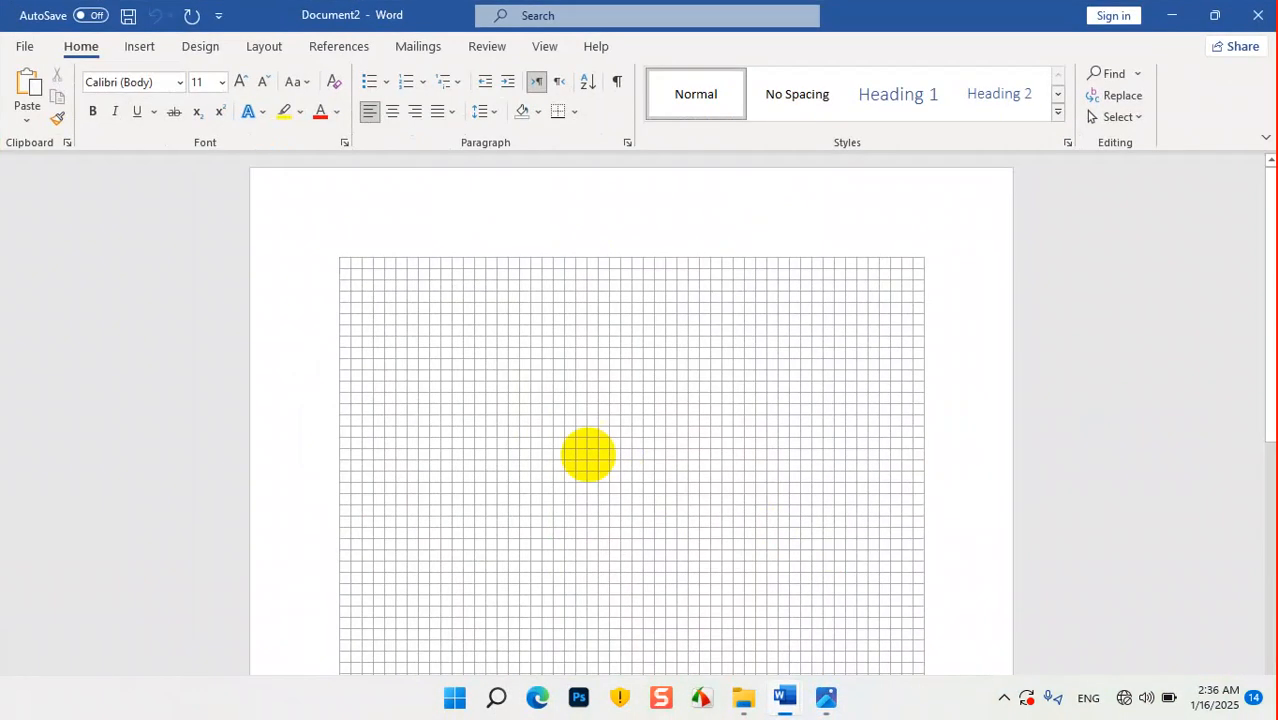
left_click(264, 46)
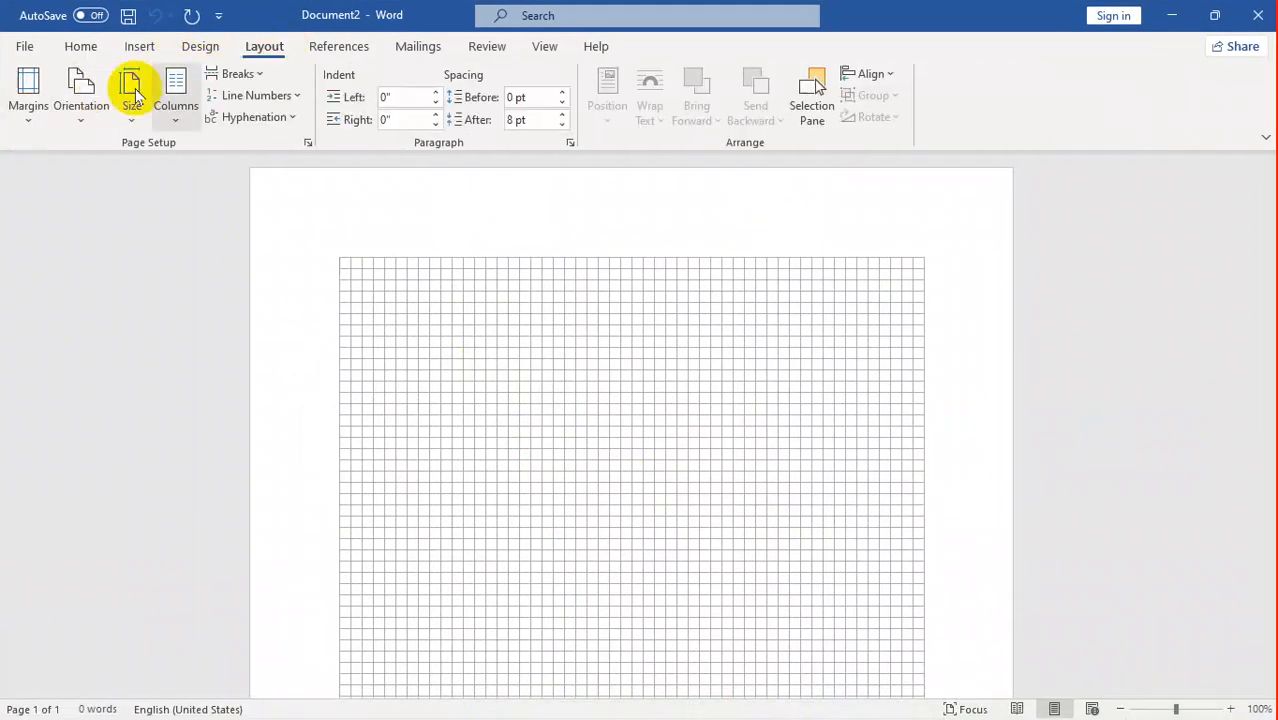
left_click(132, 98)
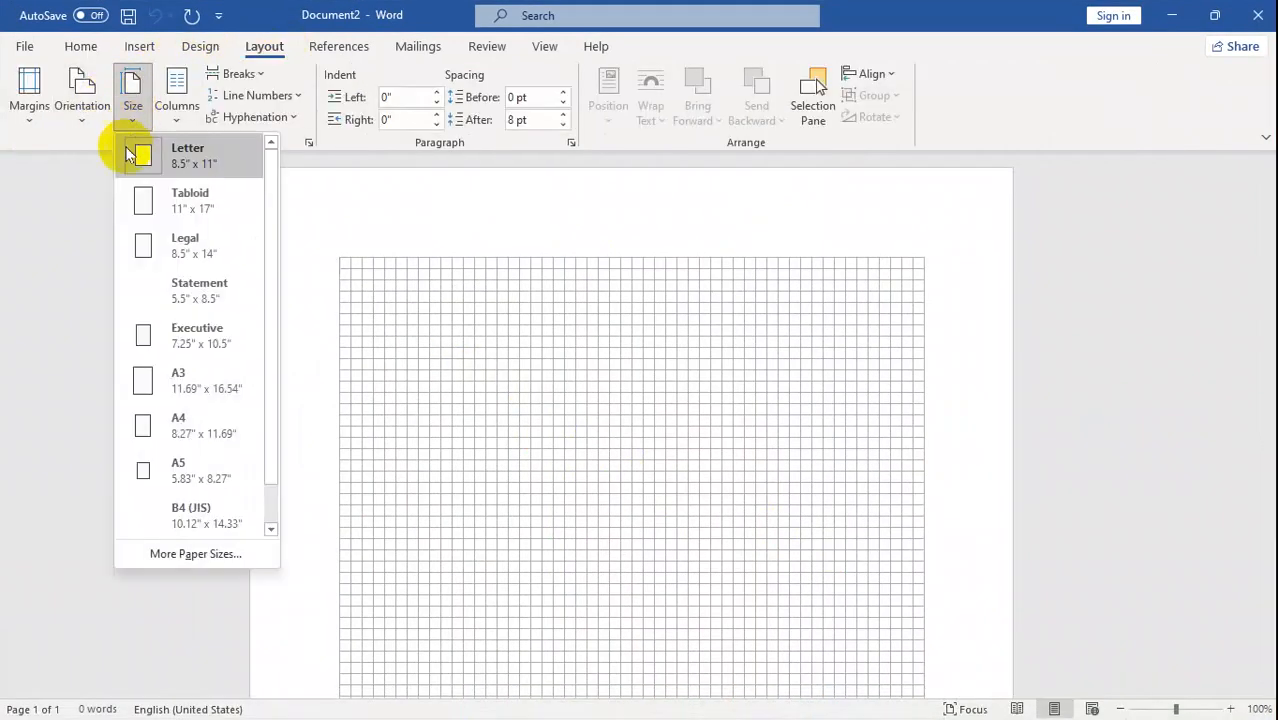
left_click(168, 425)
left_click(92, 108)
left_click(122, 225)
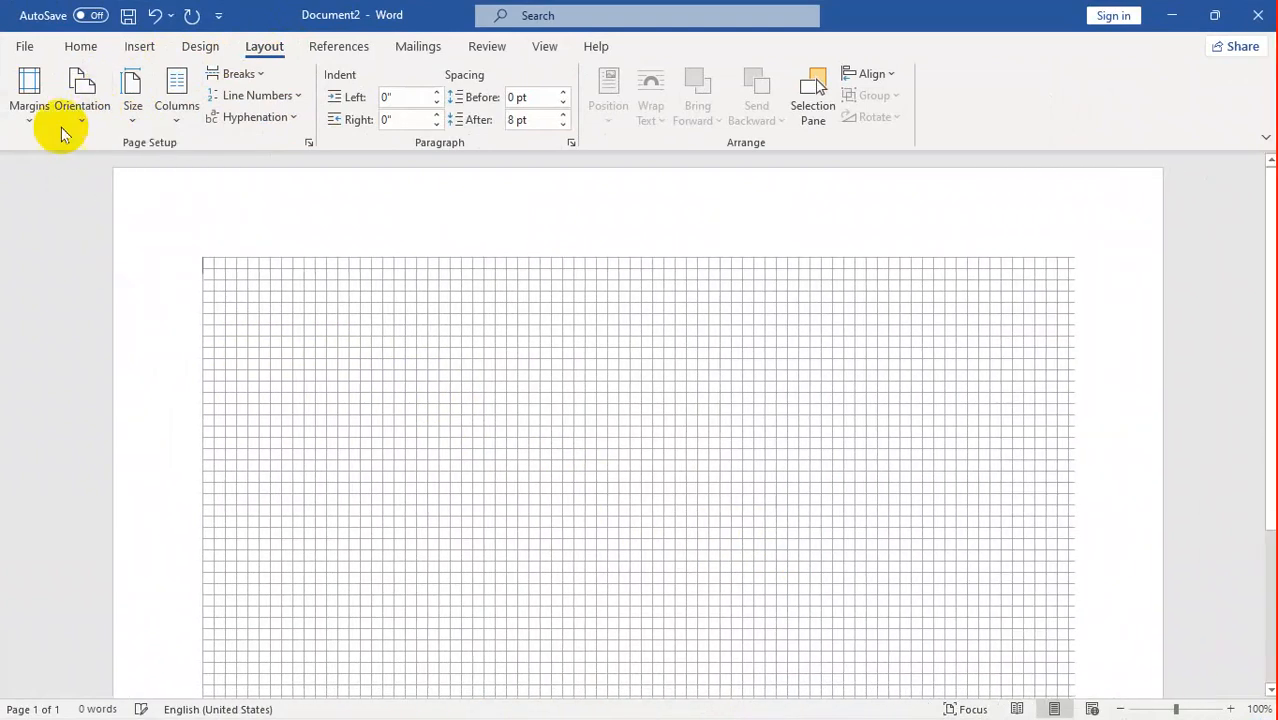
Apply narrow margins to the page and turn off the gridlines.
left_click(29, 98)
left_click(29, 230)
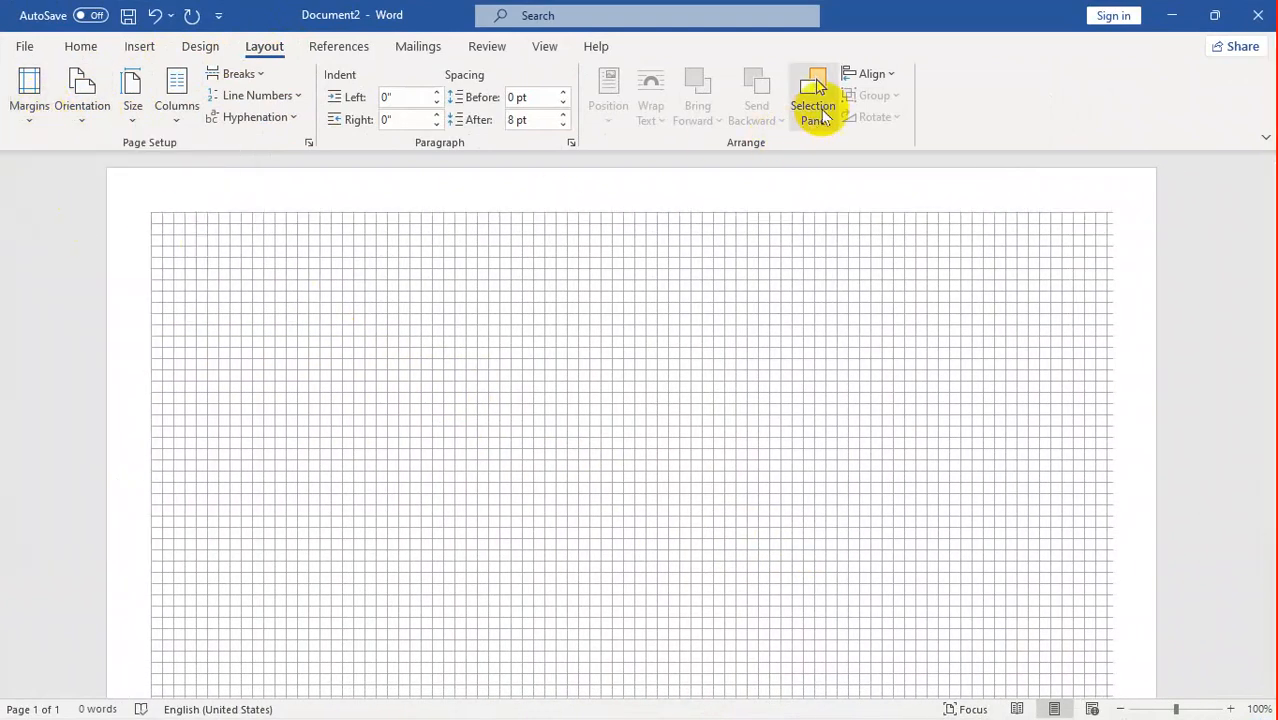
left_click(872, 74)
left_click(868, 430)
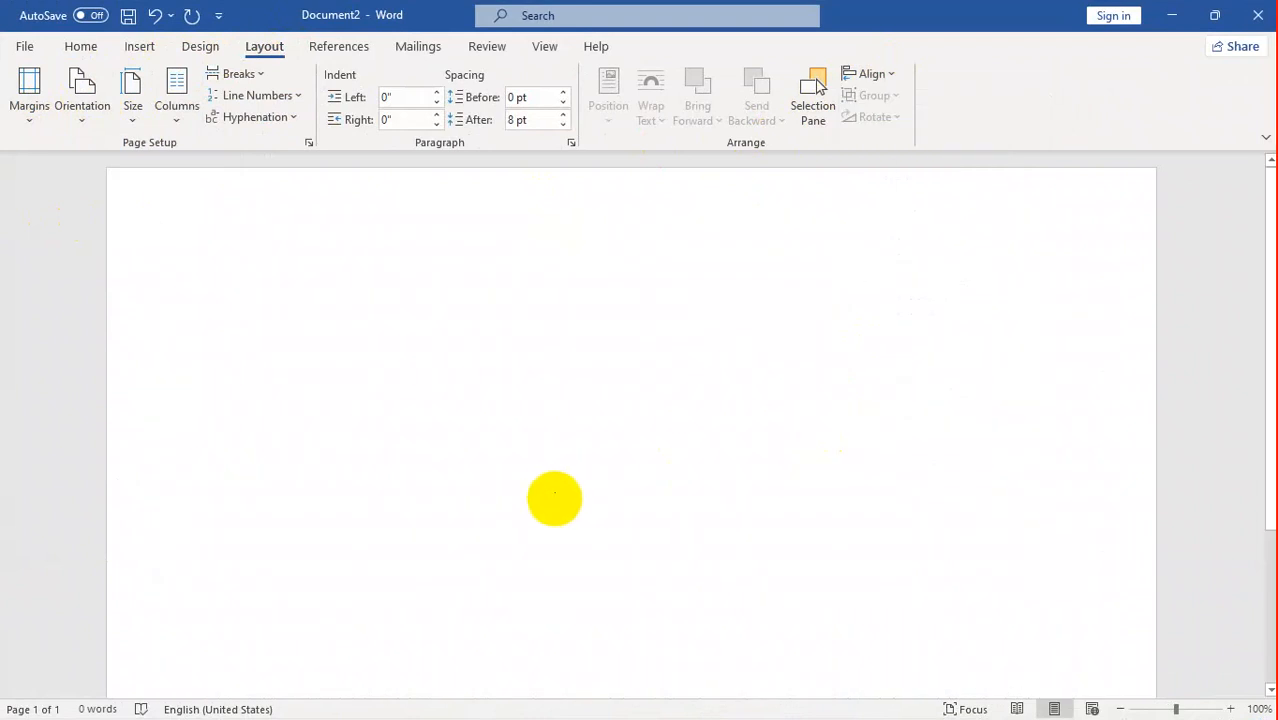
Draw an oval about 4.45" high and 4.6" wide in the middle of the page.
left_click(139, 46)
left_click(255, 75)
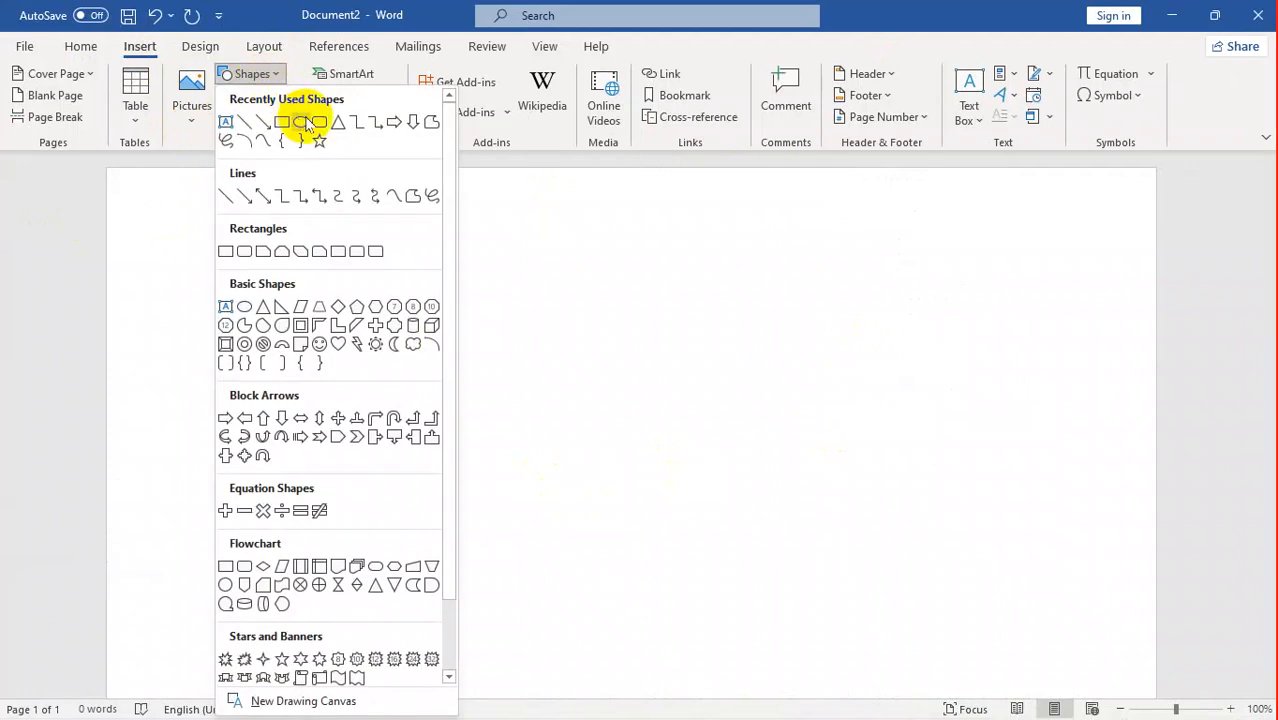
left_click(309, 122)
left_click_drag(408, 248, 822, 650)
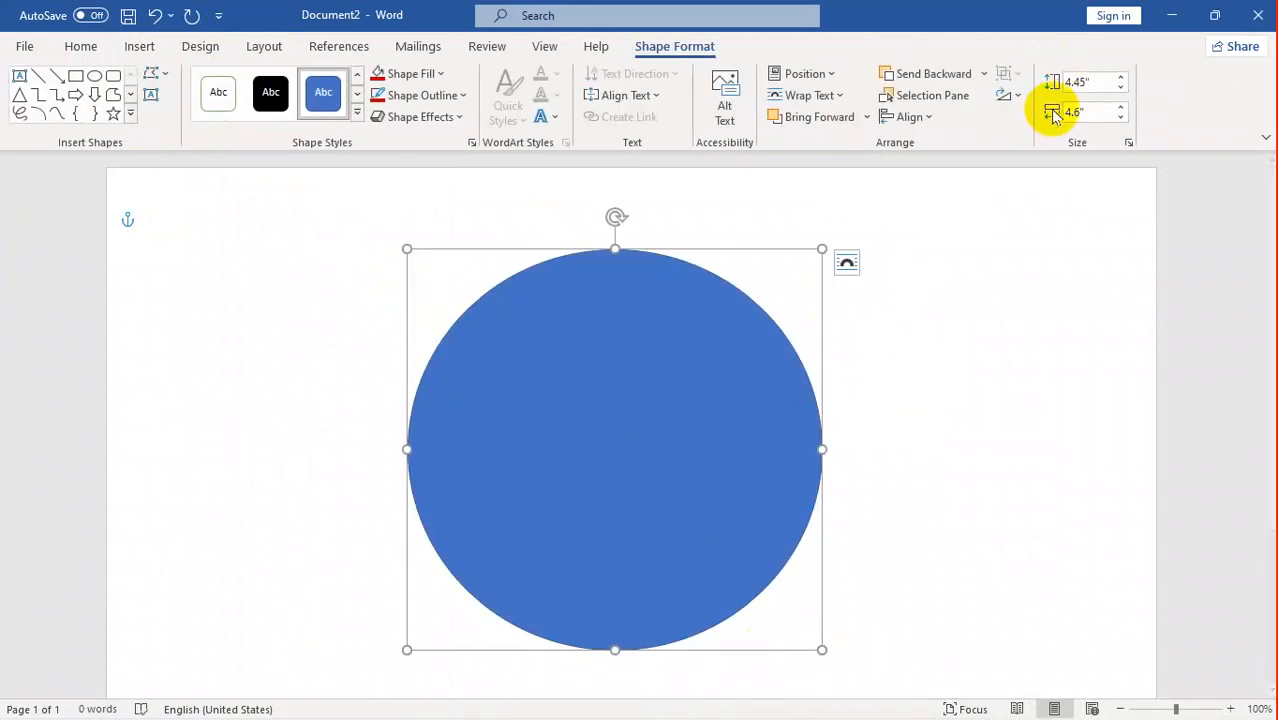
Set the oval's height to 4.6" to make a true circle, and duplicate it with the copy slightly offset down and to the right.
left_click(1100, 112)
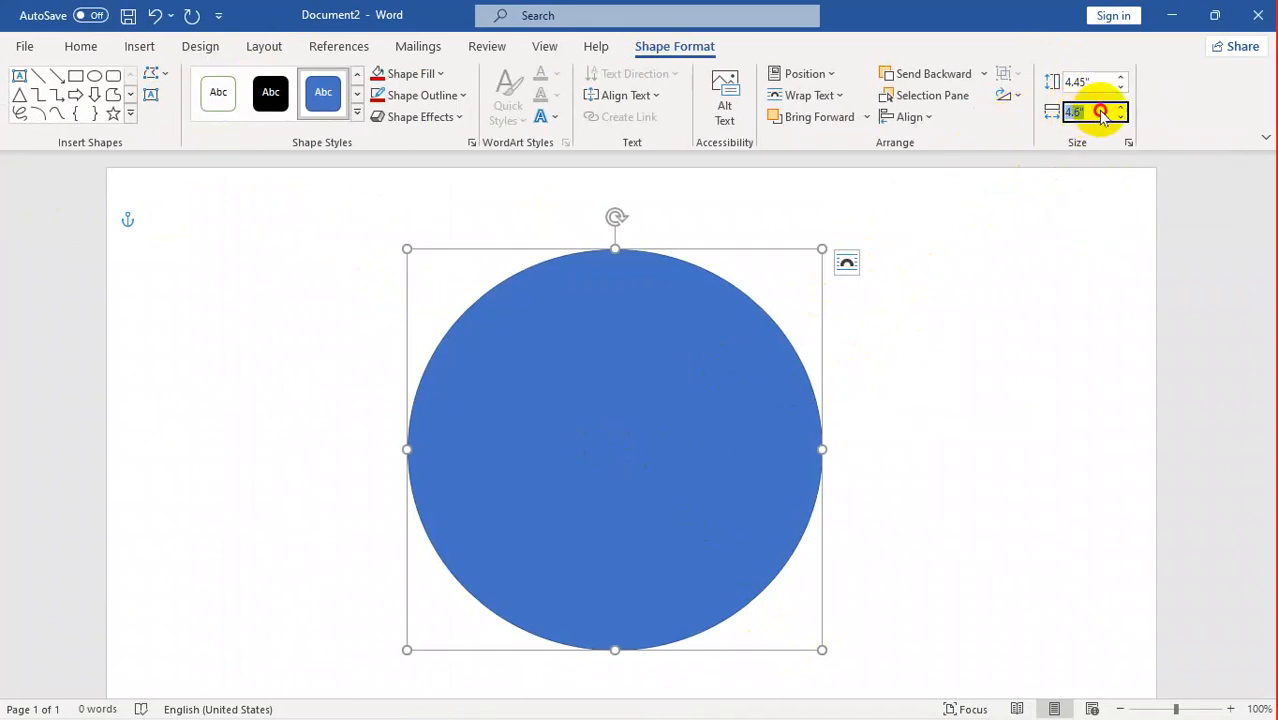
left_click(1090, 82)
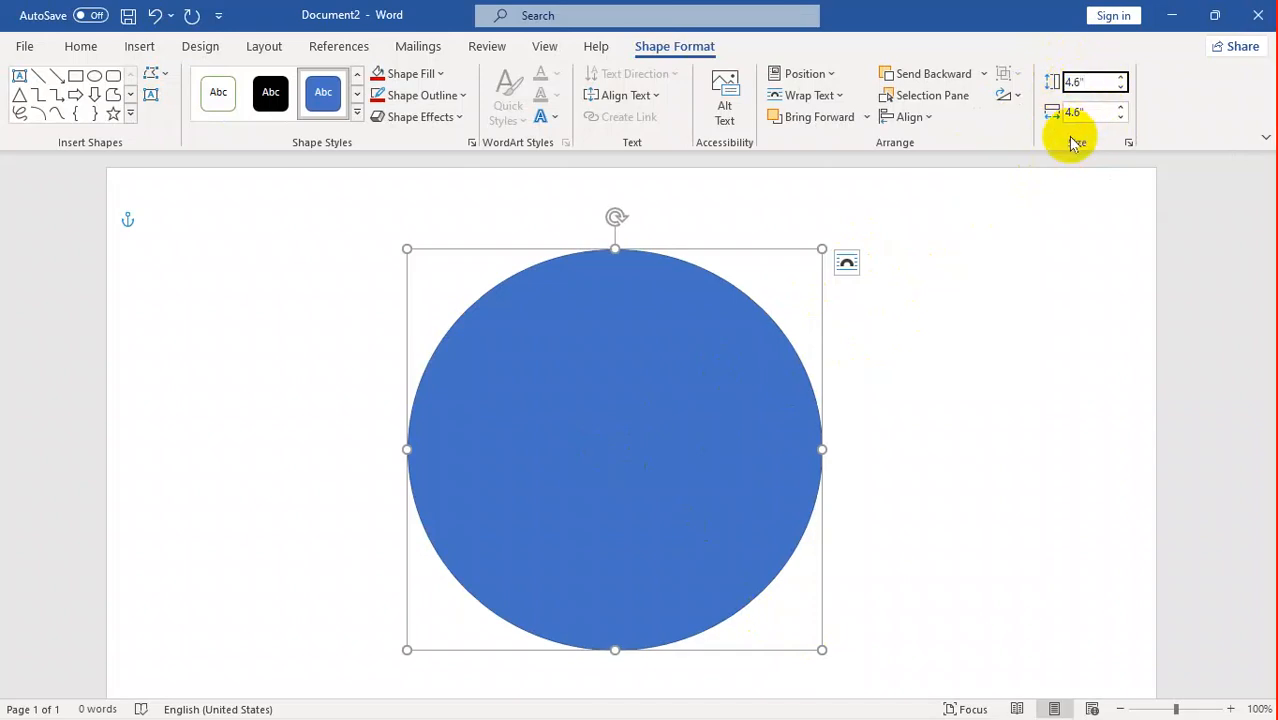
type("4.6\"")
key("Return")
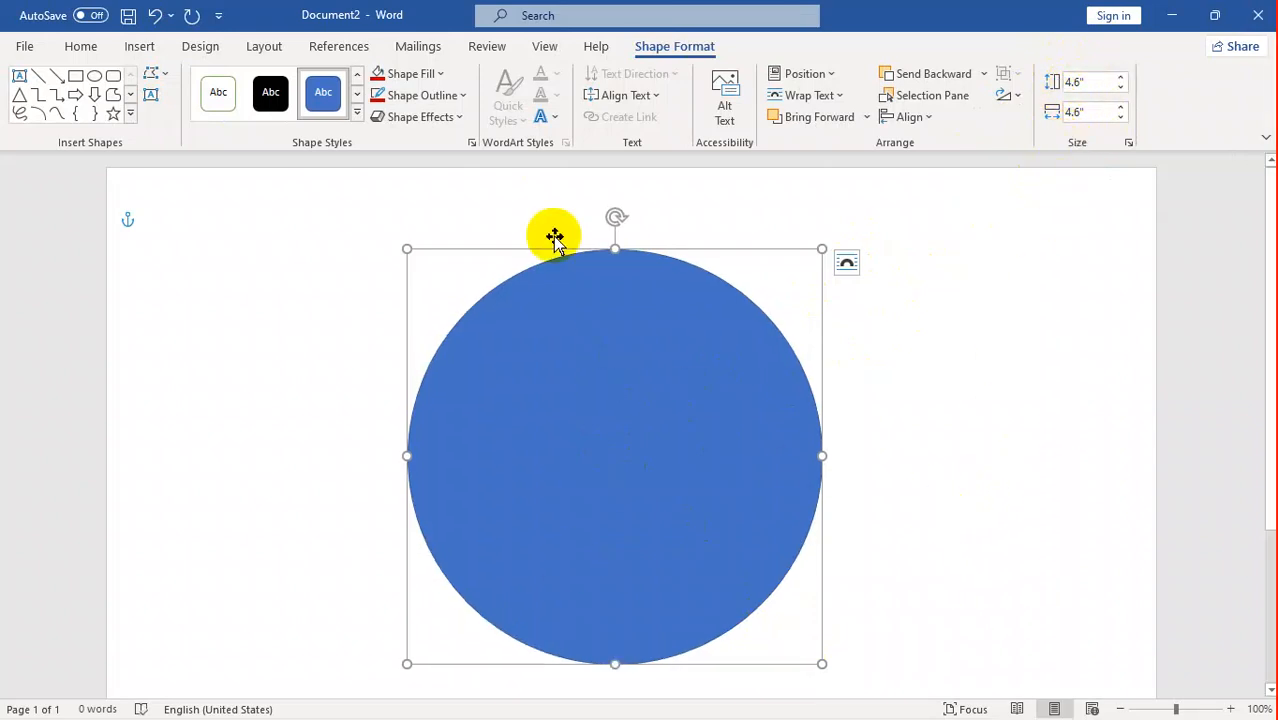
left_click(706, 487)
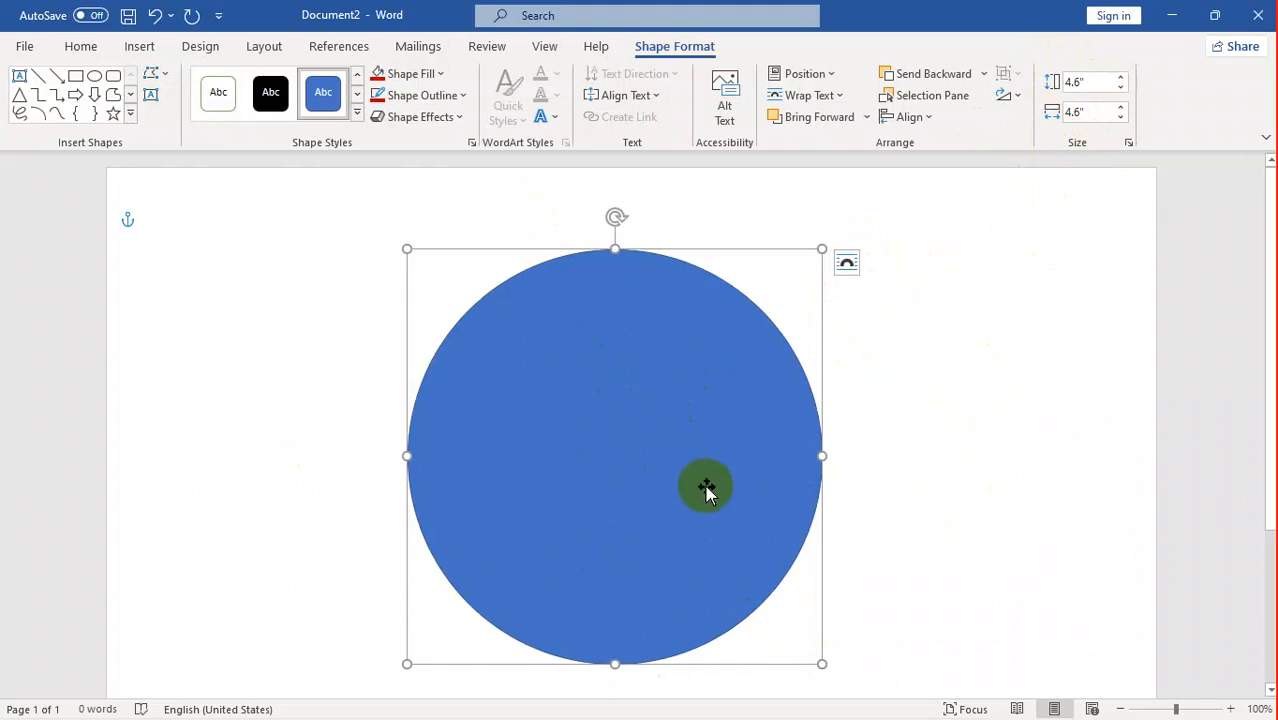
left_click_drag(706, 487, 645, 498)
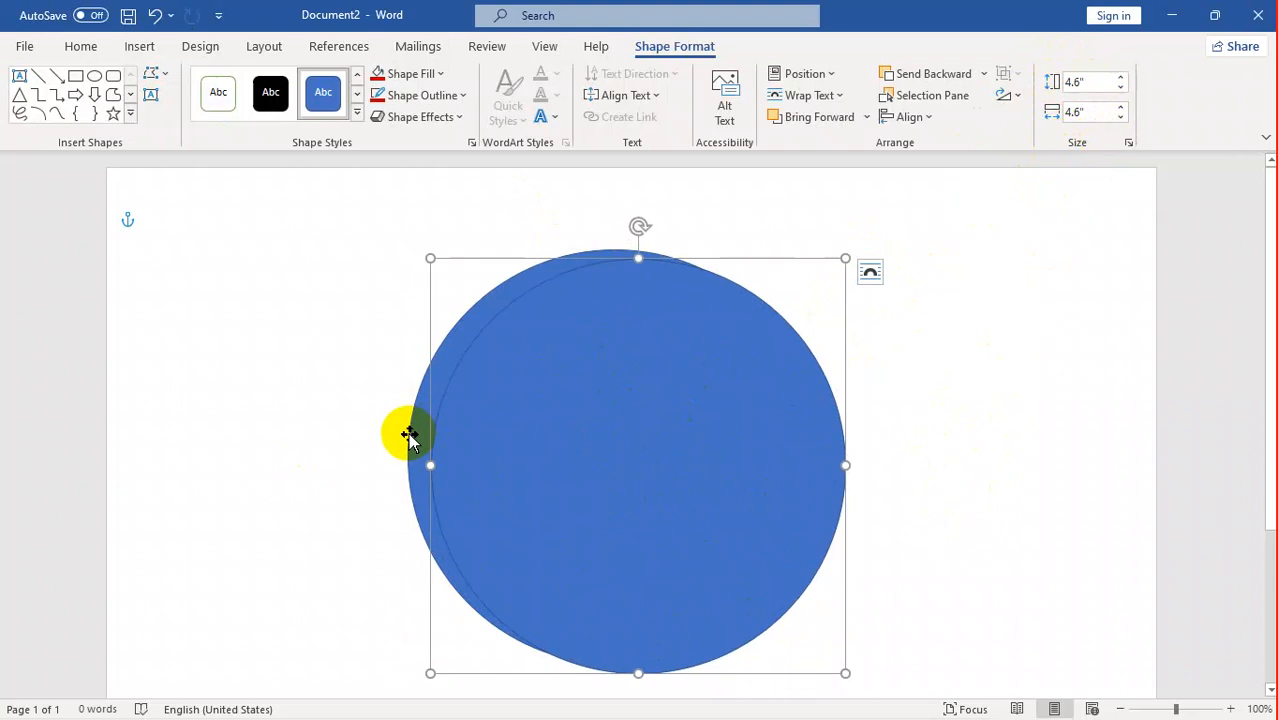
Give the original circle behind the copy a black fill and a black outline.
left_click(410, 437)
left_click(268, 100)
left_click(412, 74)
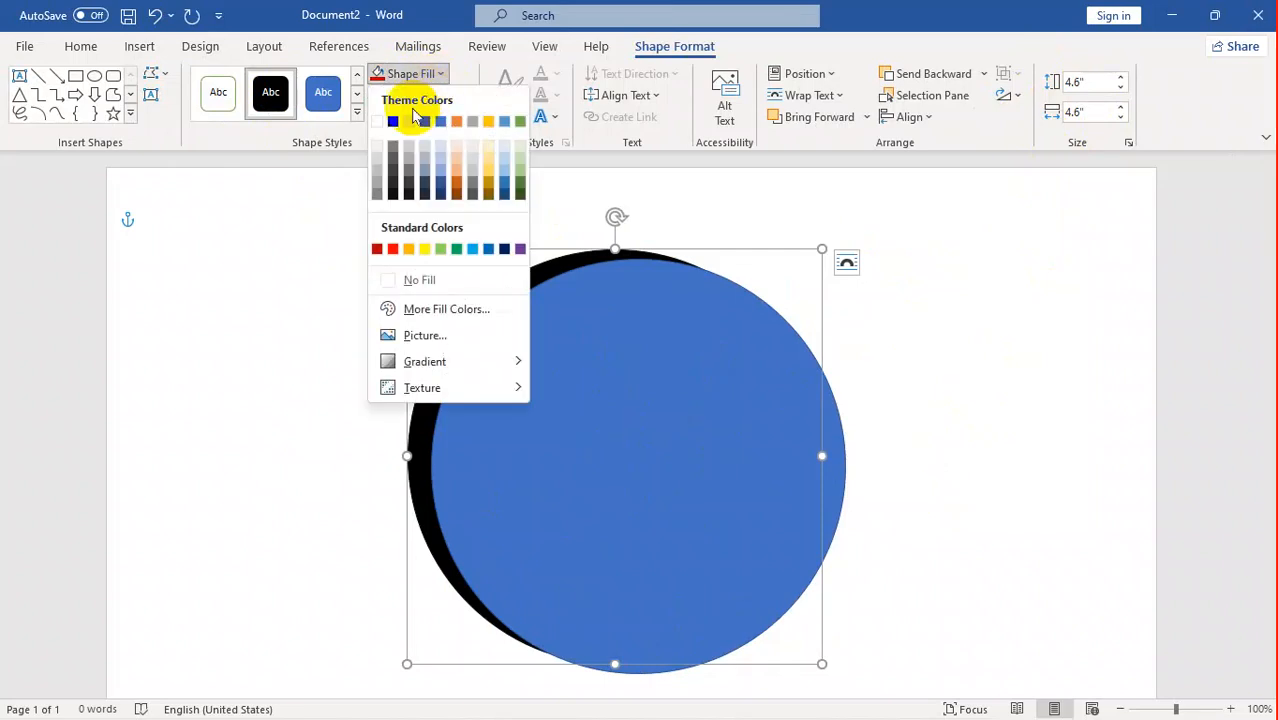
left_click(395, 124)
left_click(410, 95)
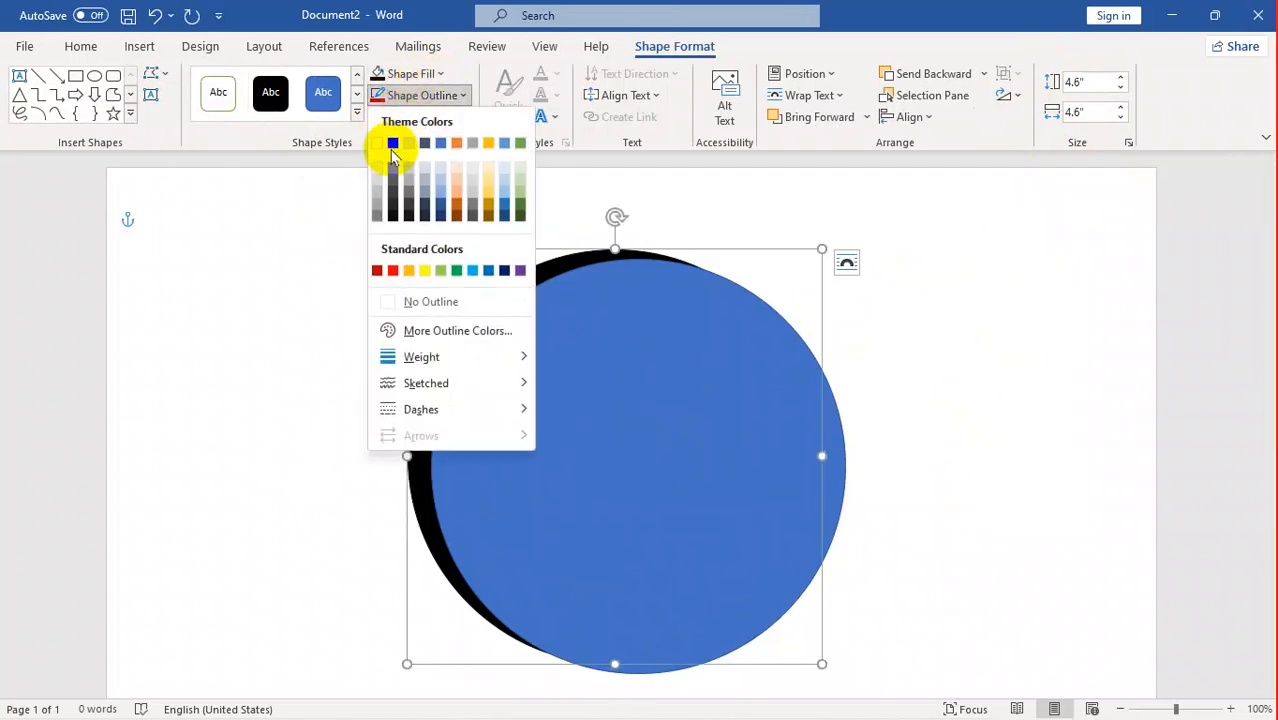
left_click(394, 139)
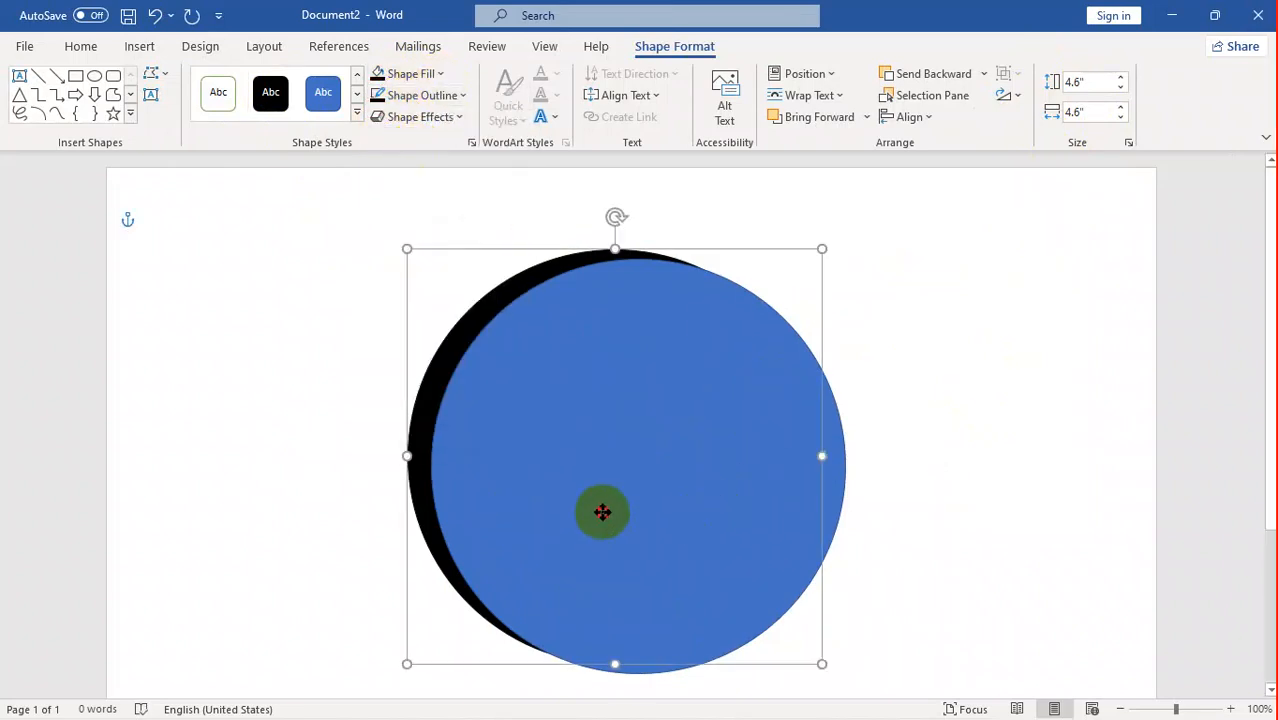
Level the front circle with the black one in white fill and outline, and shrink it to about 4.37" by 4.4" to form a crescent.
left_click(604, 511)
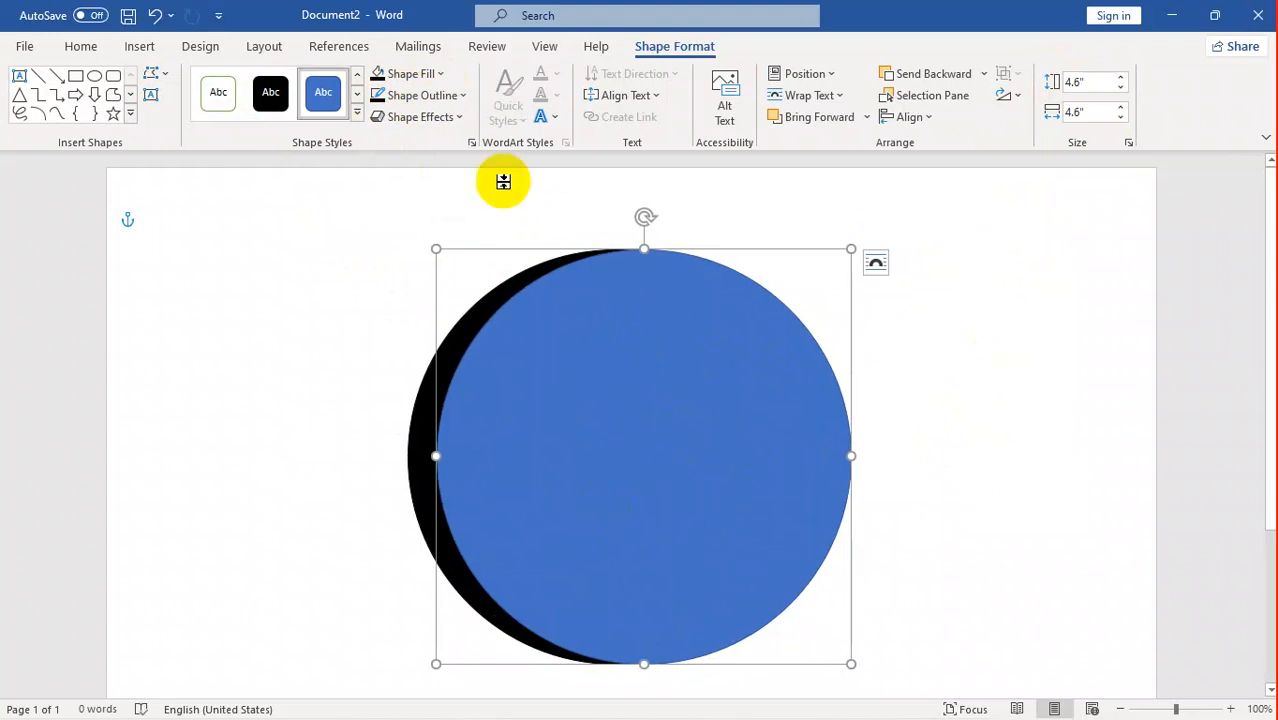
left_click(405, 75)
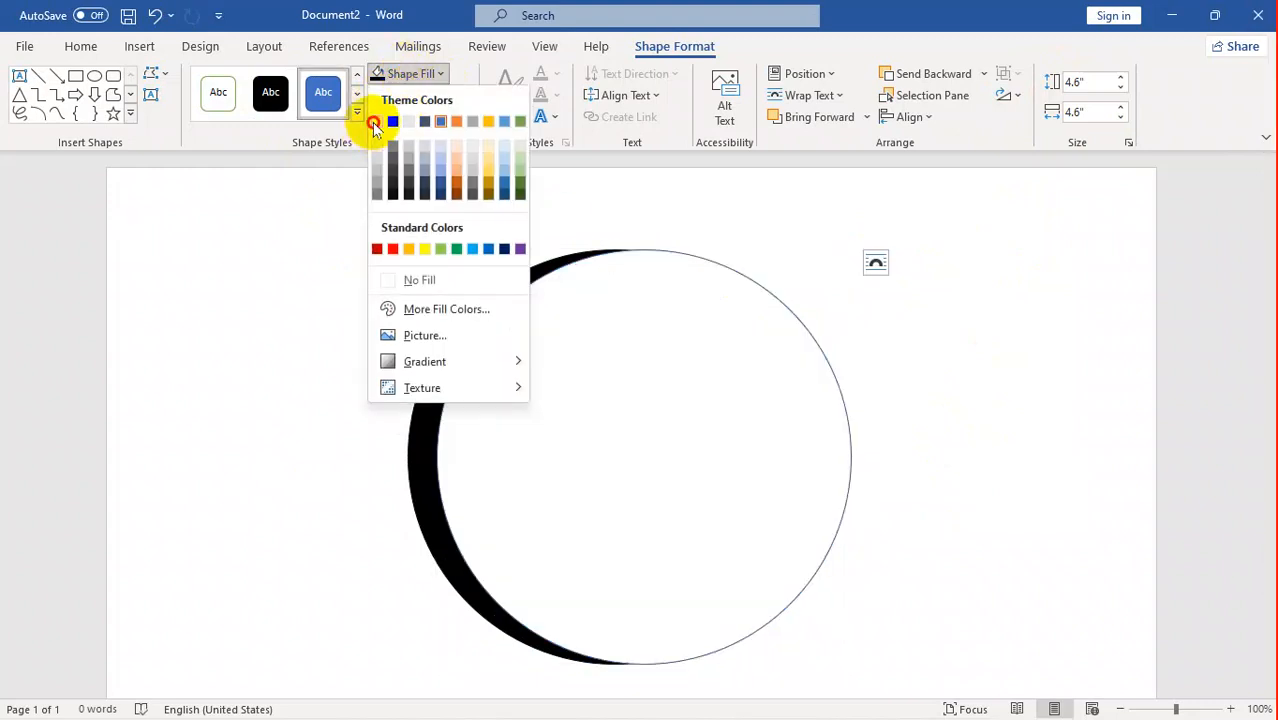
left_click(376, 121)
left_click(412, 95)
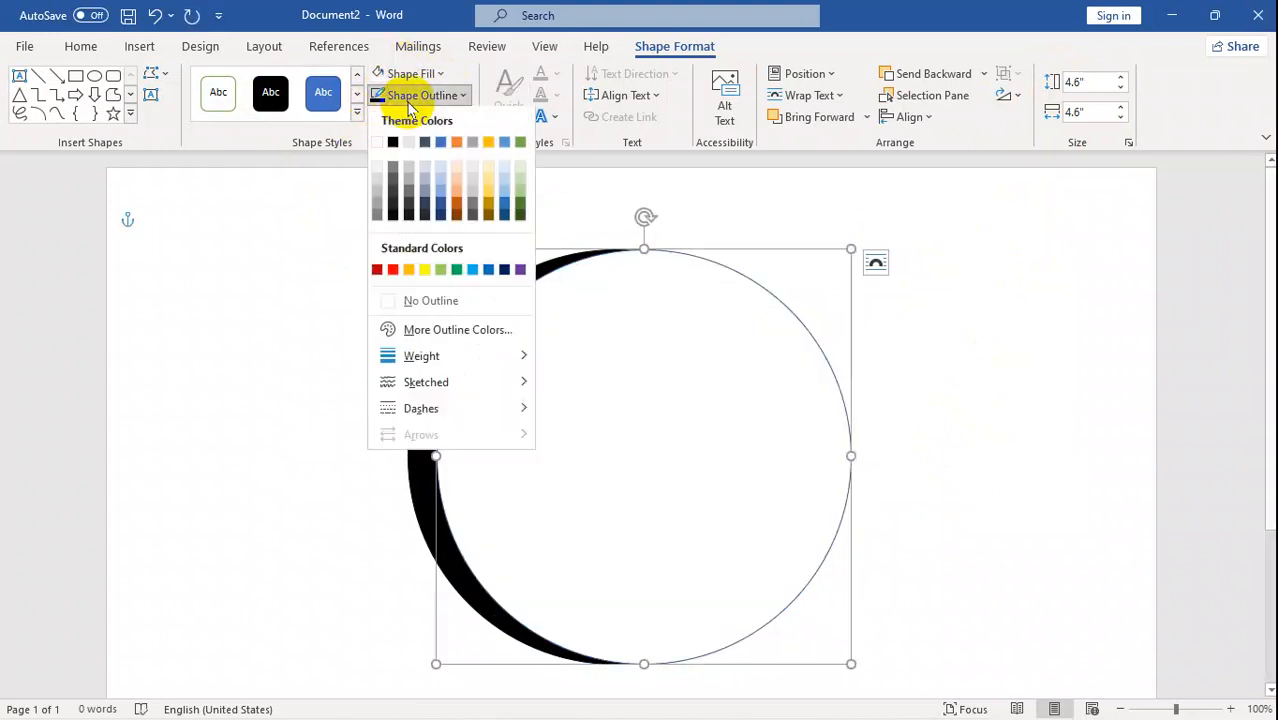
left_click(377, 143)
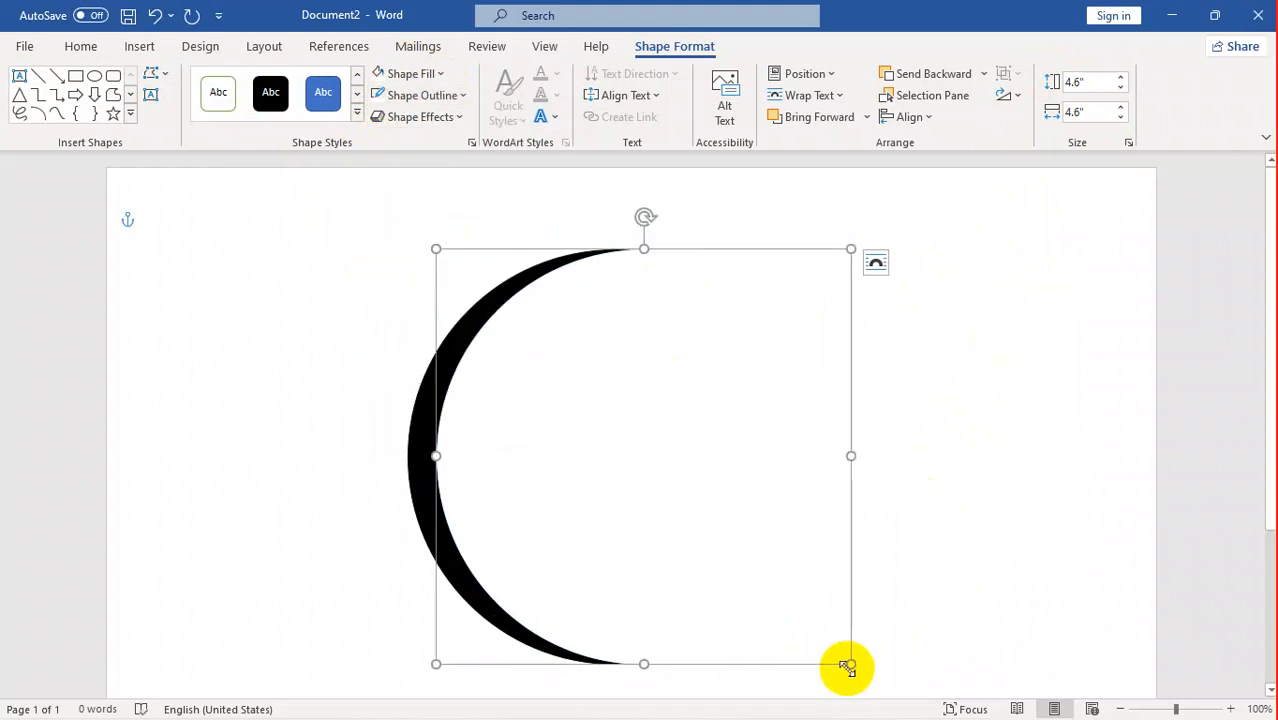
left_click_drag(847, 667, 832, 643)
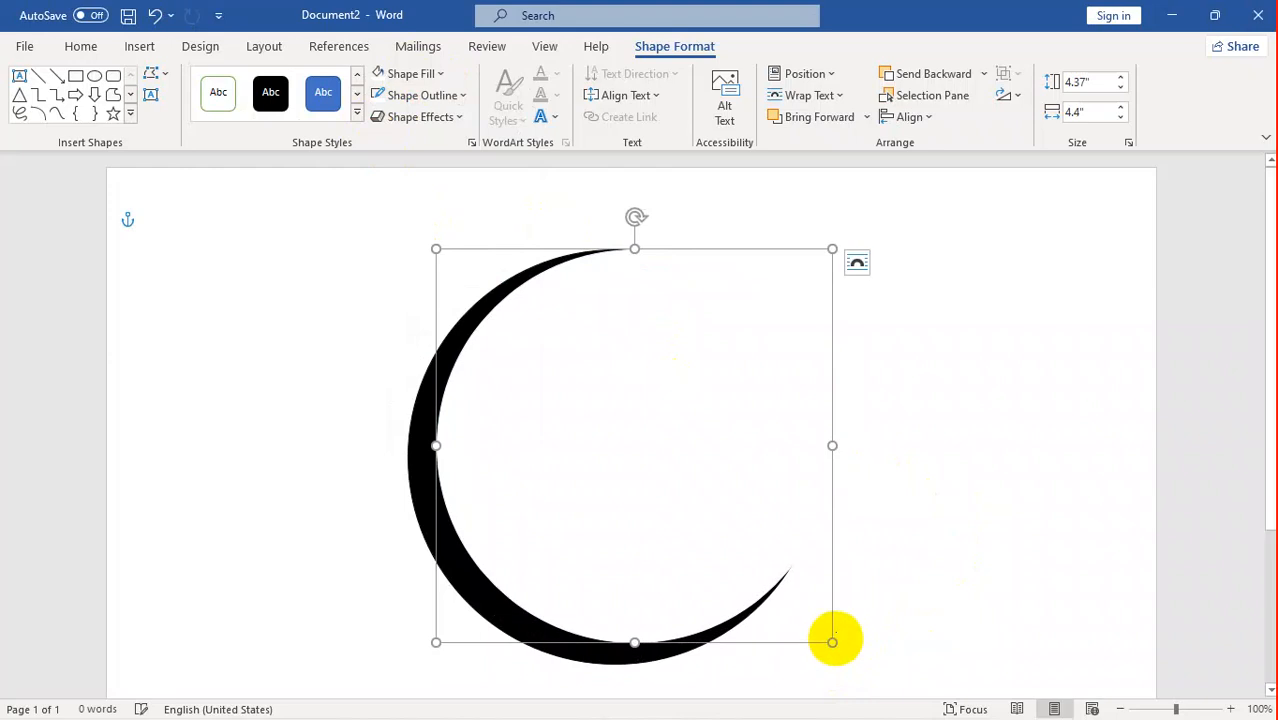
left_click(984, 583)
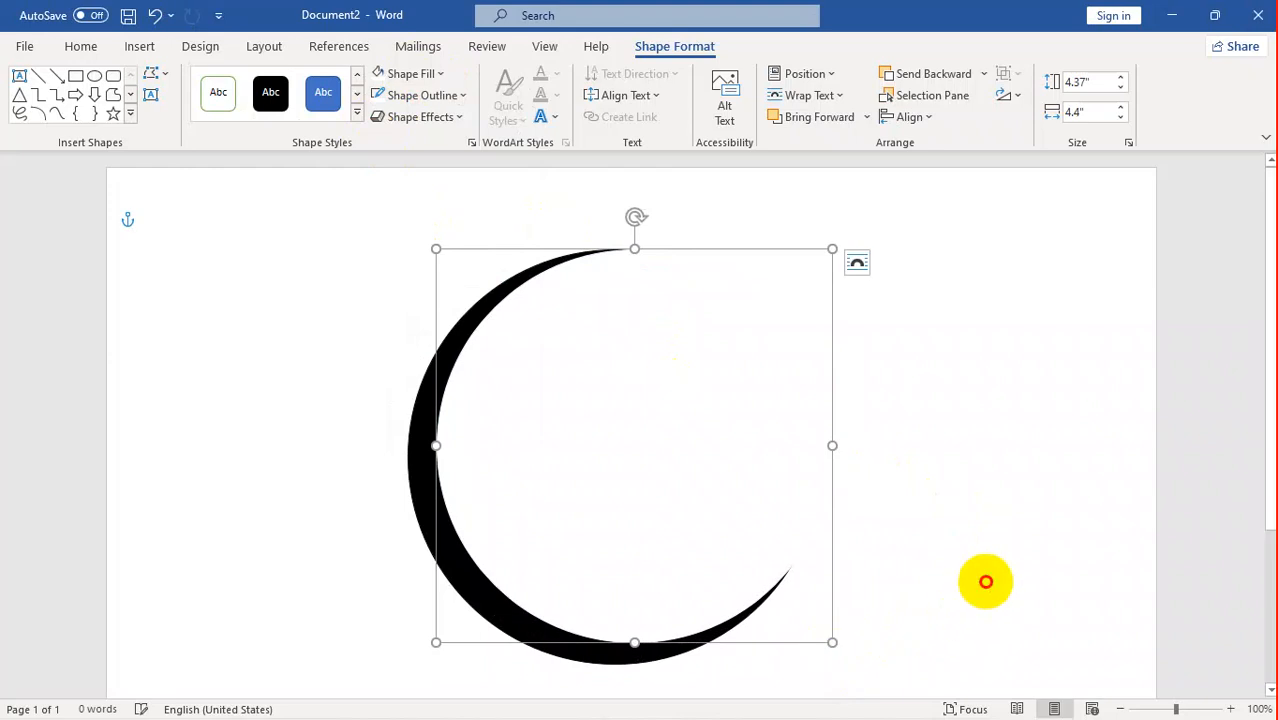
Duplicate the black and white circles together and scale the copy down into a smaller crescent inside the first one.
left_click(508, 482)
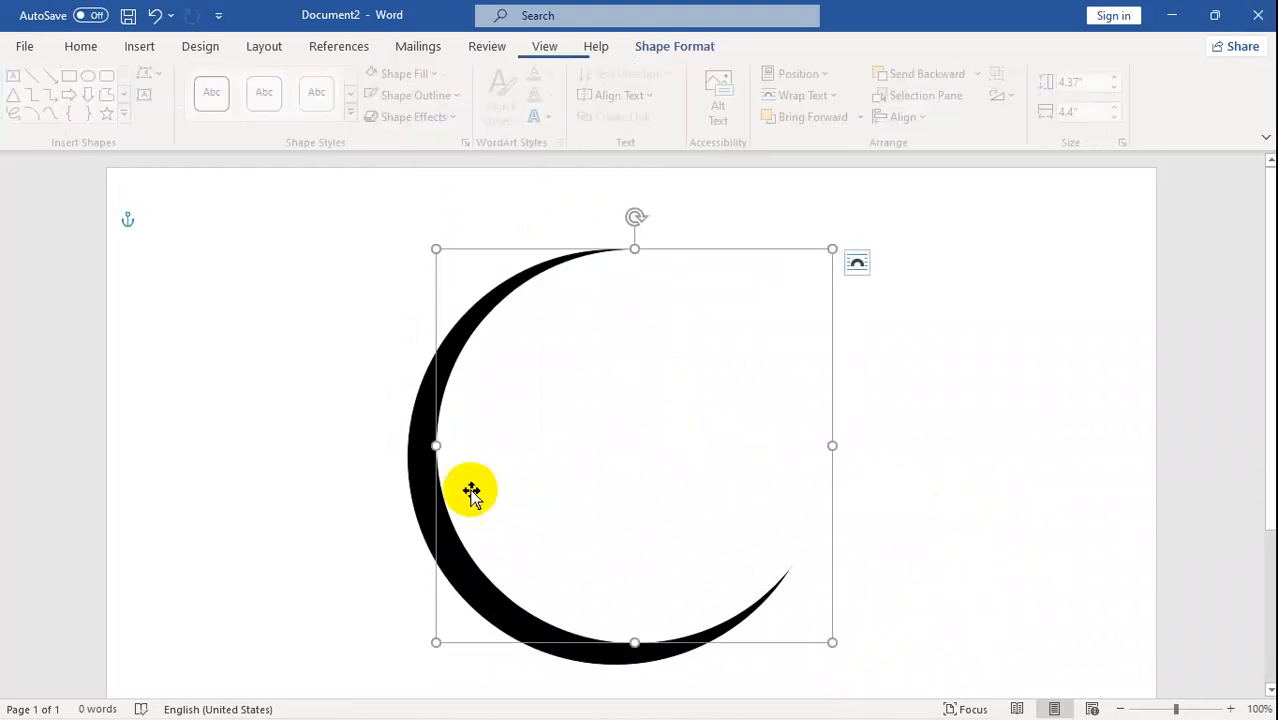
left_click(411, 483, "shift")
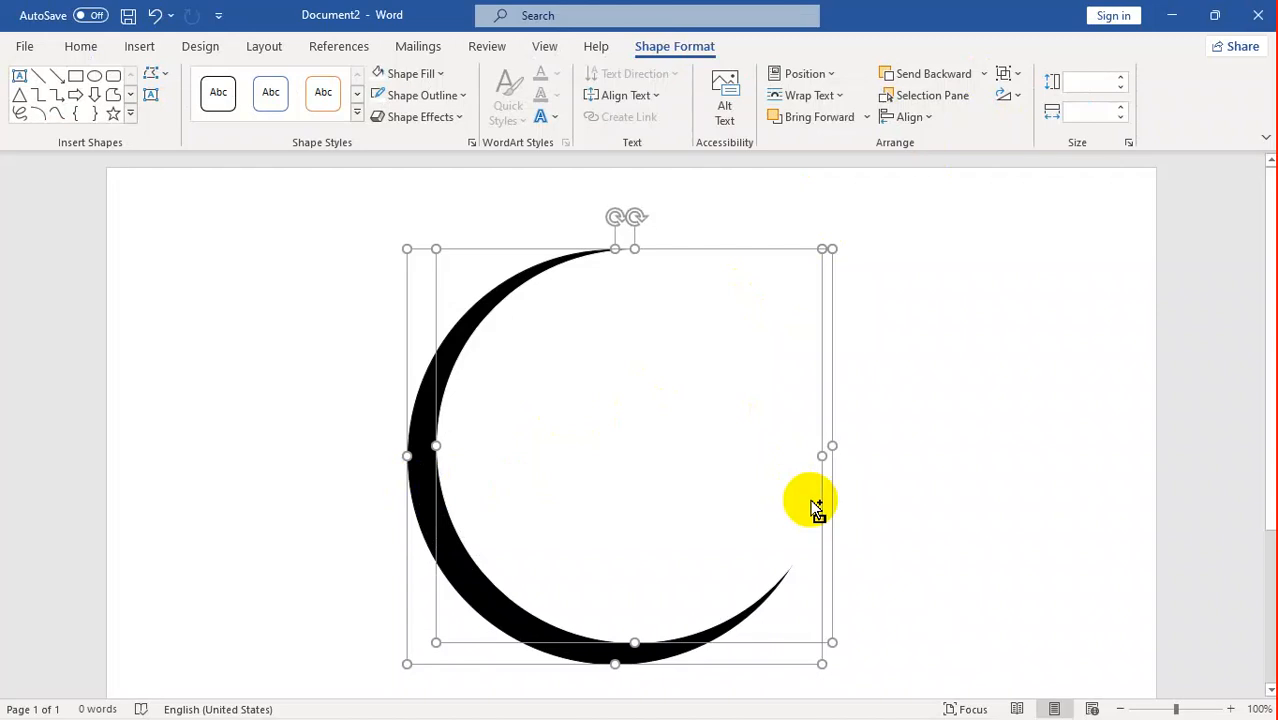
left_click_drag(510, 515, 564, 500)
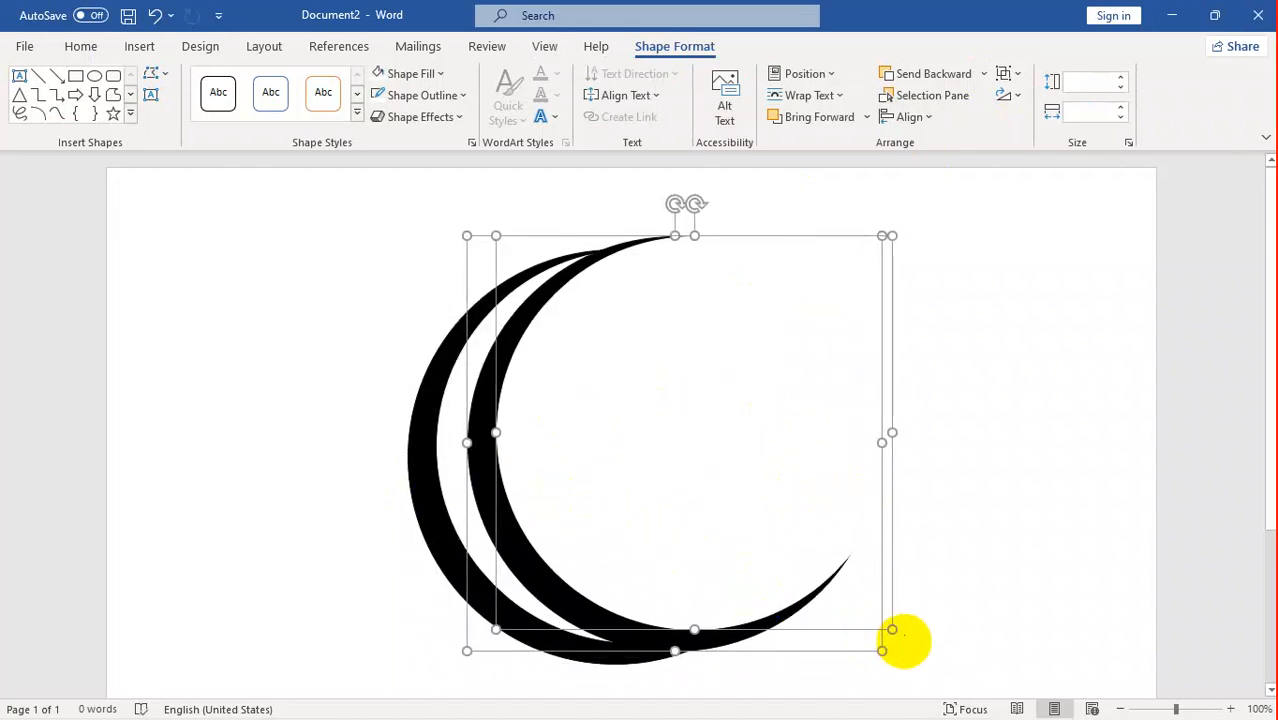
left_click_drag(892, 631, 825, 539)
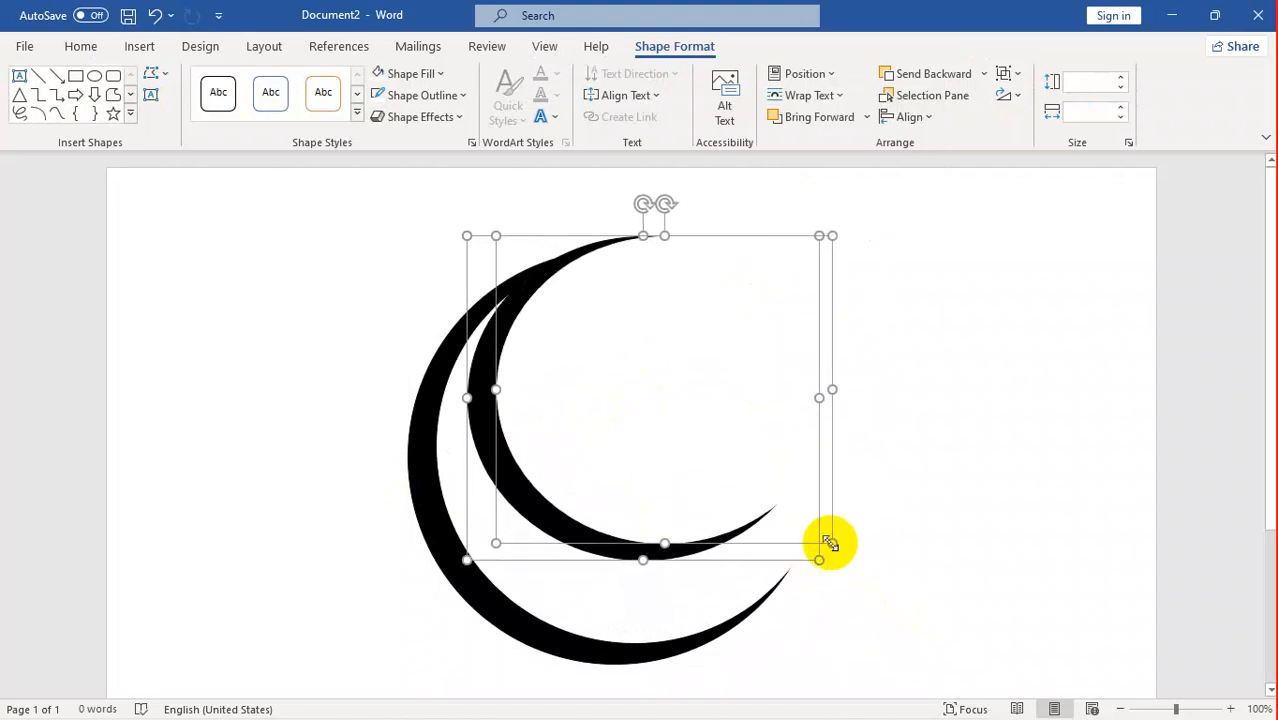
mouse_move(566, 521)
left_mouse_down()
mouse_move(562, 551)
mouse_move(562, 539)
left_mouse_up()
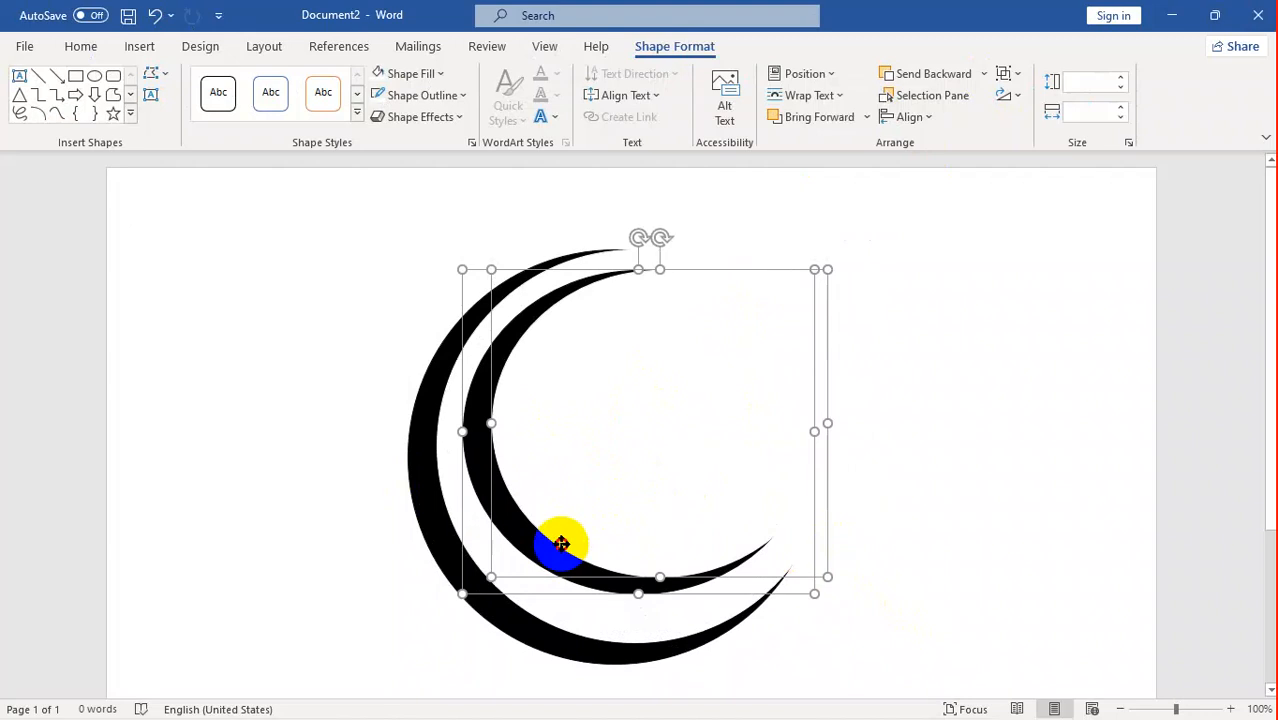
left_click_drag(636, 599, 632, 621)
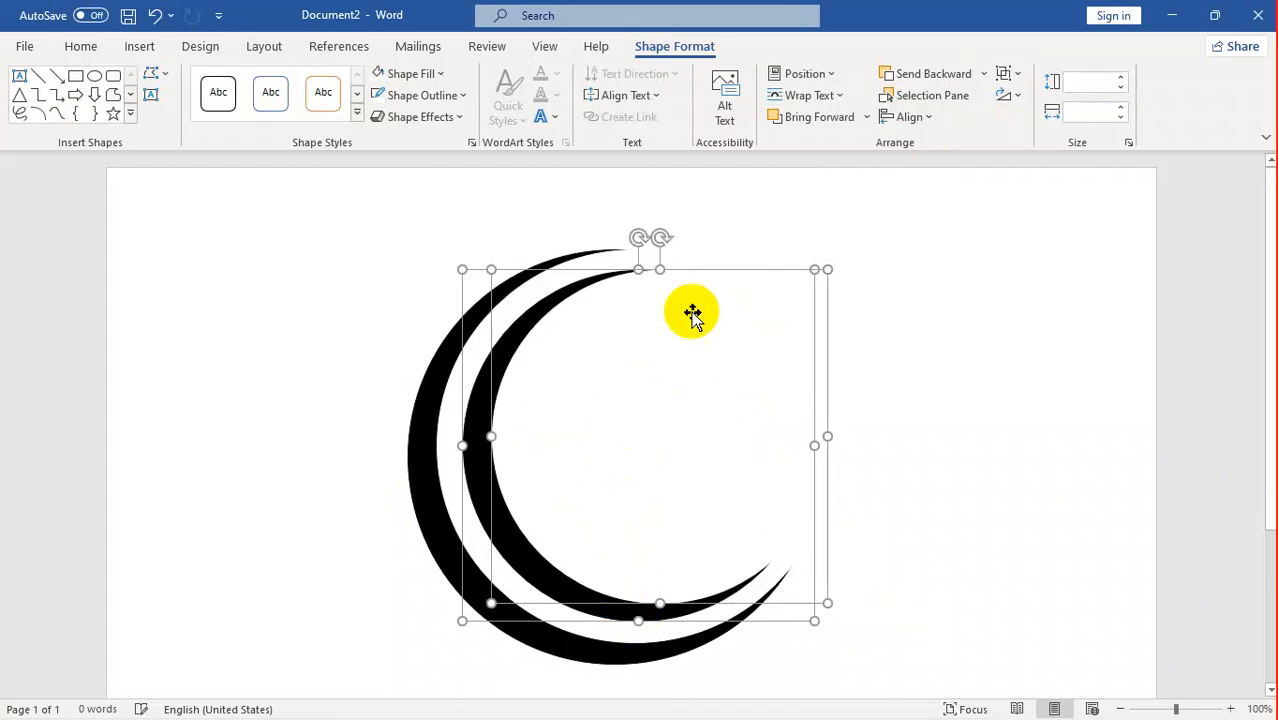
Rotate the inner crescent's two circles counterclockwise and reposition them together so the crescent sits neatly inside the outer one.
left_click_drag(659, 243, 530, 268)
left_click(937, 507)
left_click(697, 499)
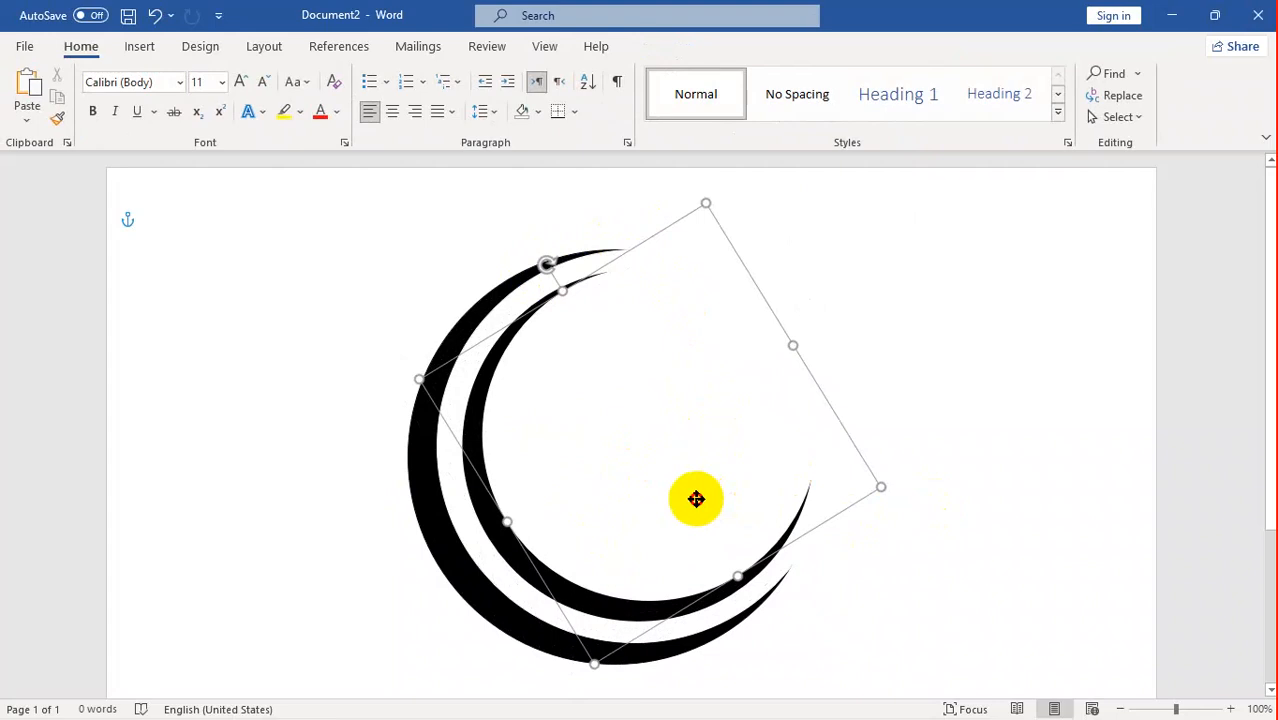
left_click(505, 545, "shift")
left_click_drag(505, 545, 496, 528)
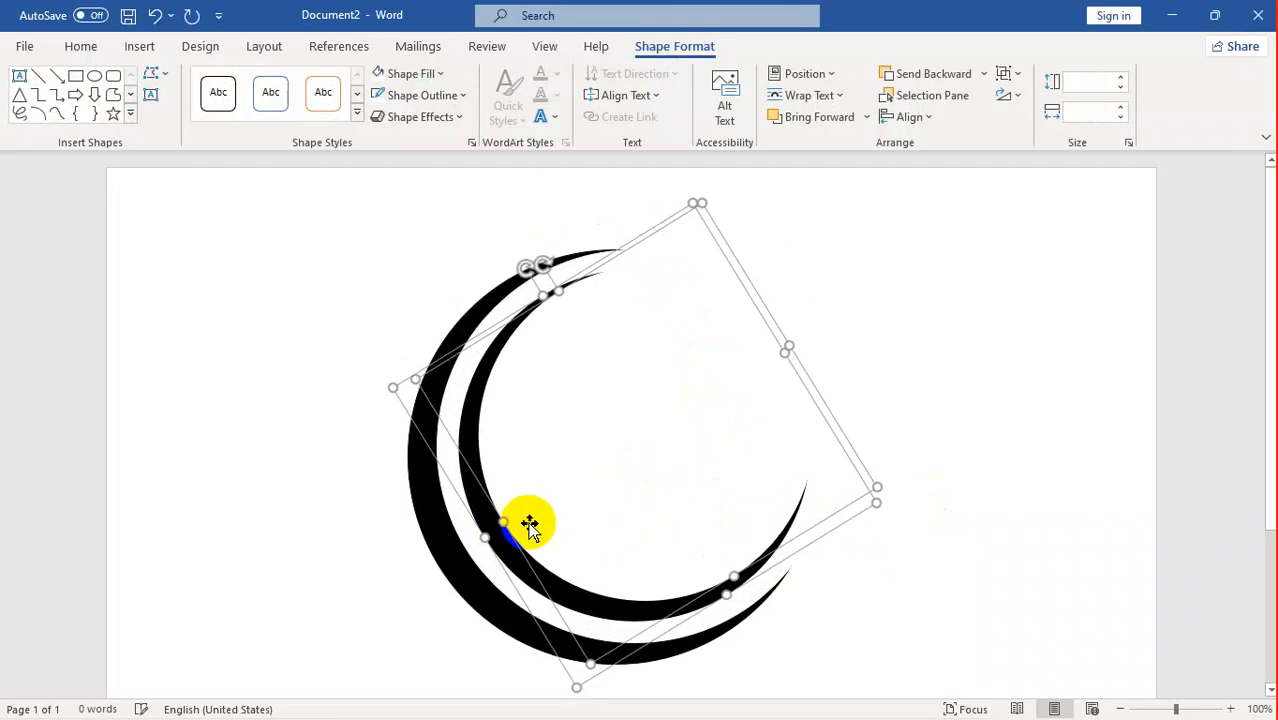
key("Down")
key("Down")
key("Down")
key("Down")
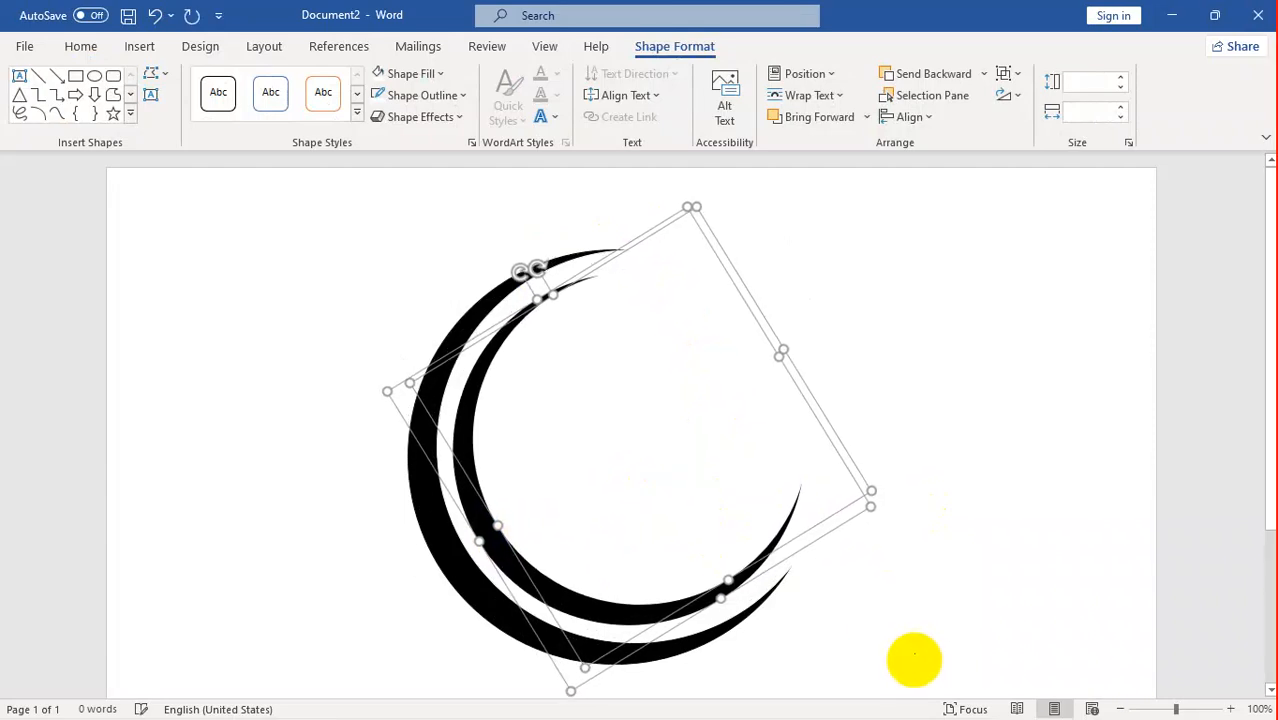
key("Right")
key("Right")
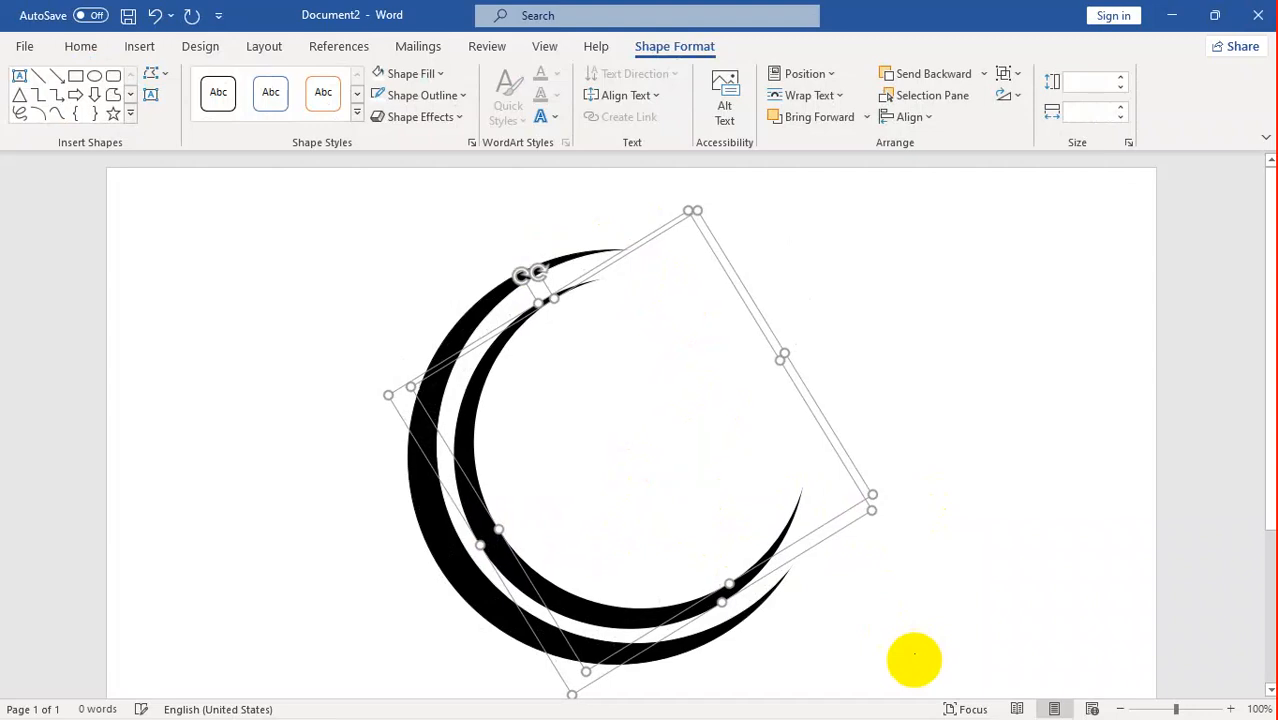
left_click(929, 660)
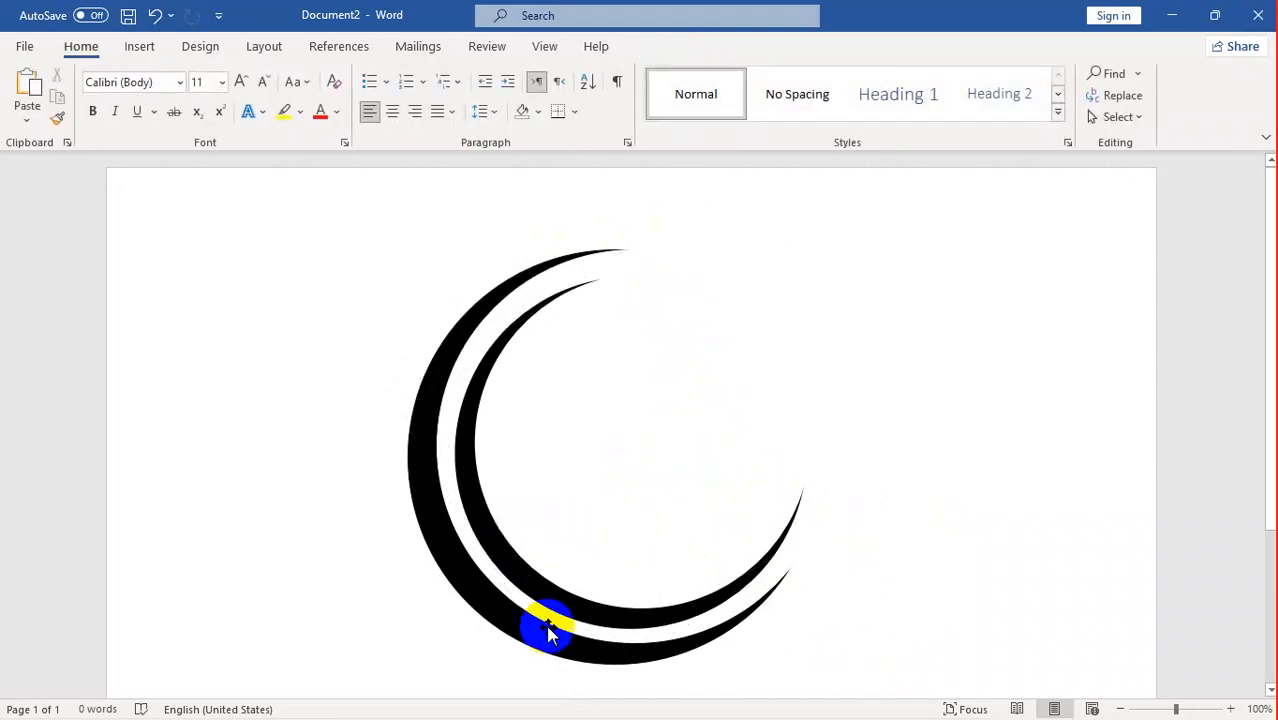
Bring up logo.png to compare the reference crescents' colours, and minimize it again.
mouse_move(665, 686)
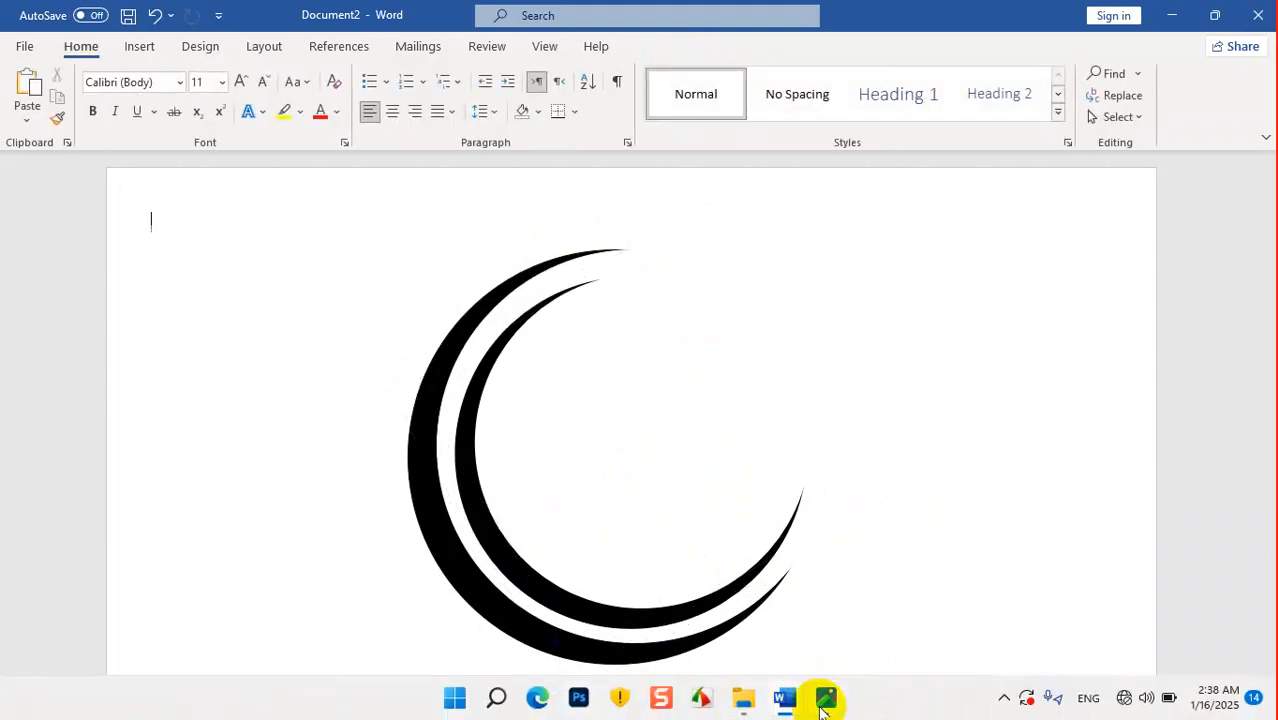
left_click(824, 700)
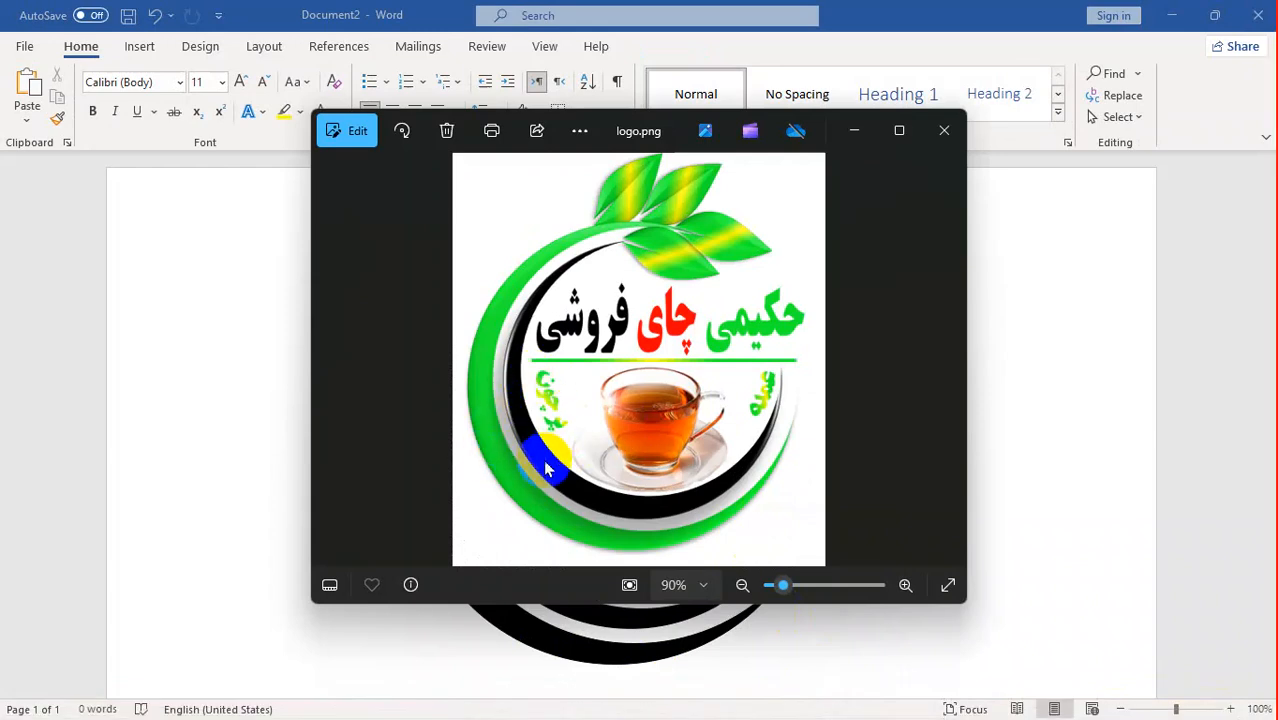
left_click(854, 131)
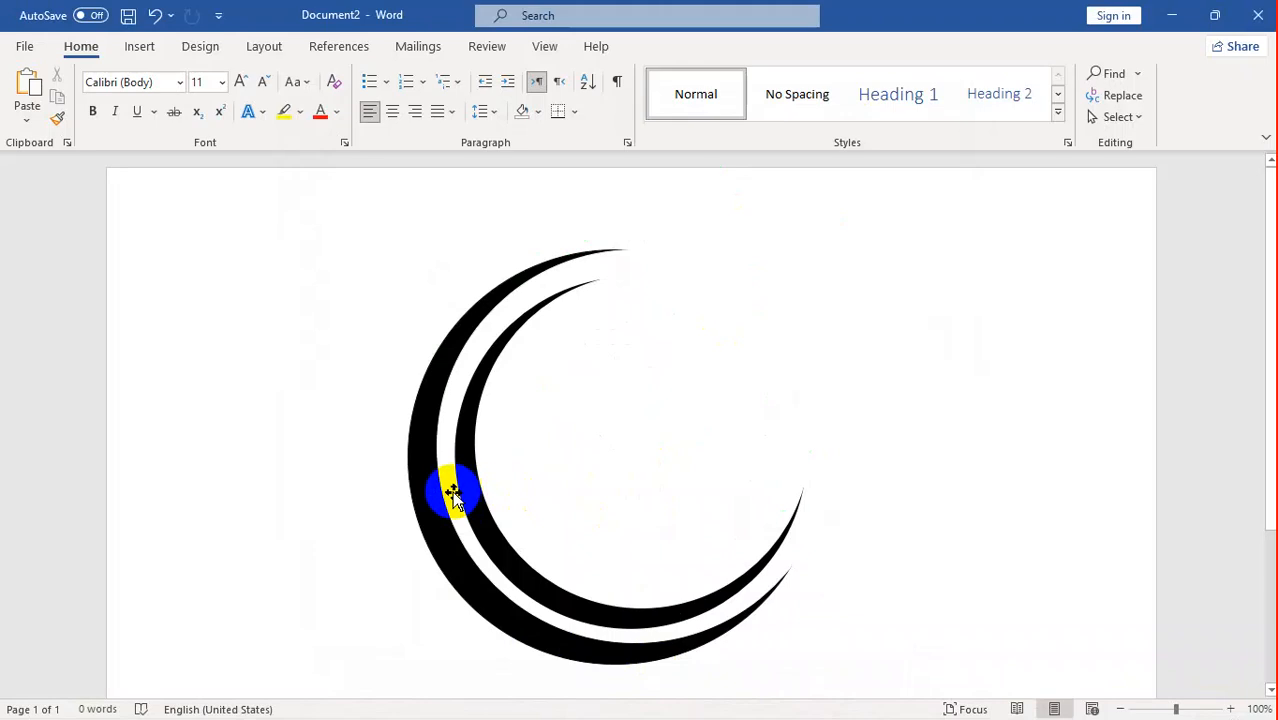
Fill the outer crescent's black circle with a bright green standard colour and apply the same green to its outline.
left_click(433, 507)
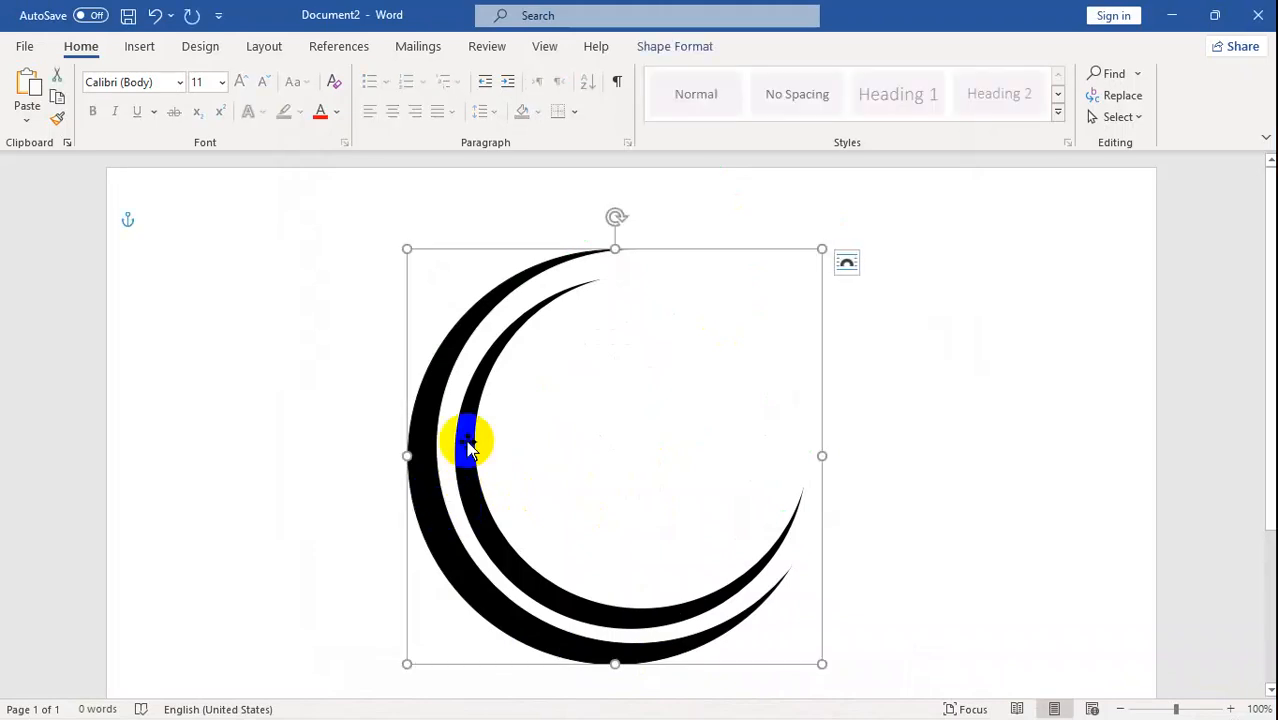
left_click(672, 46)
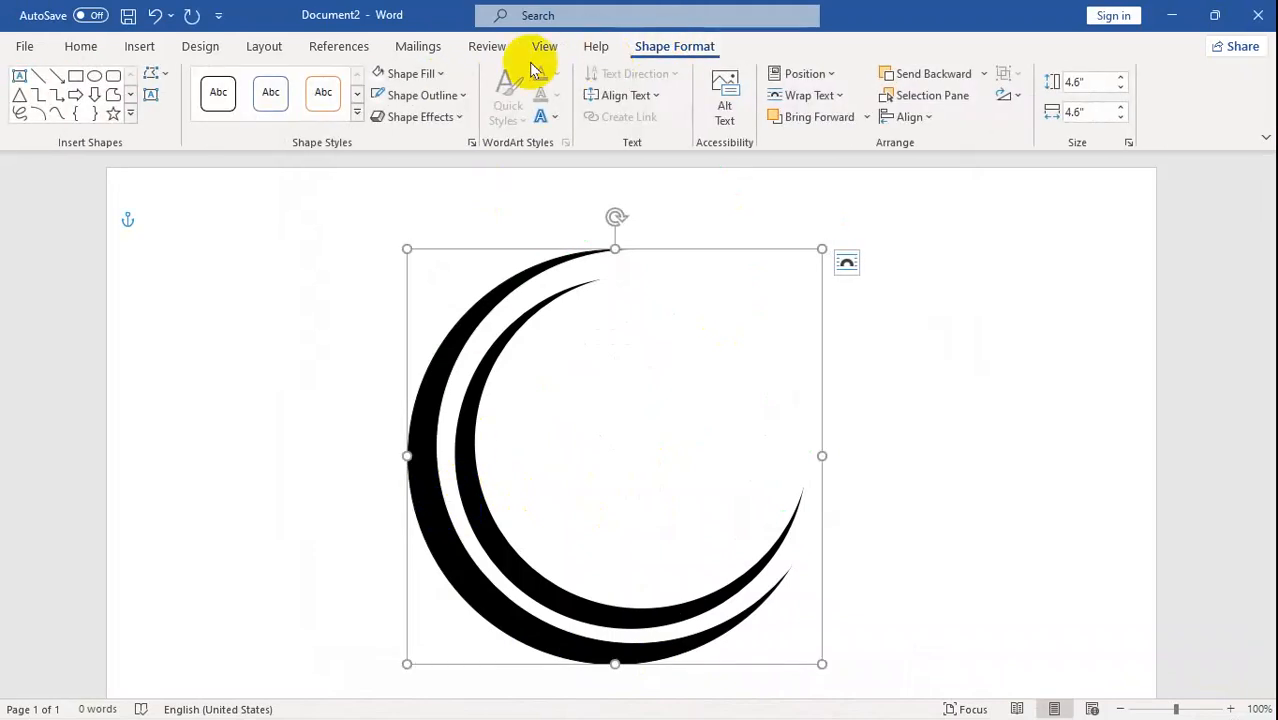
left_click(400, 74)
key("Escape")
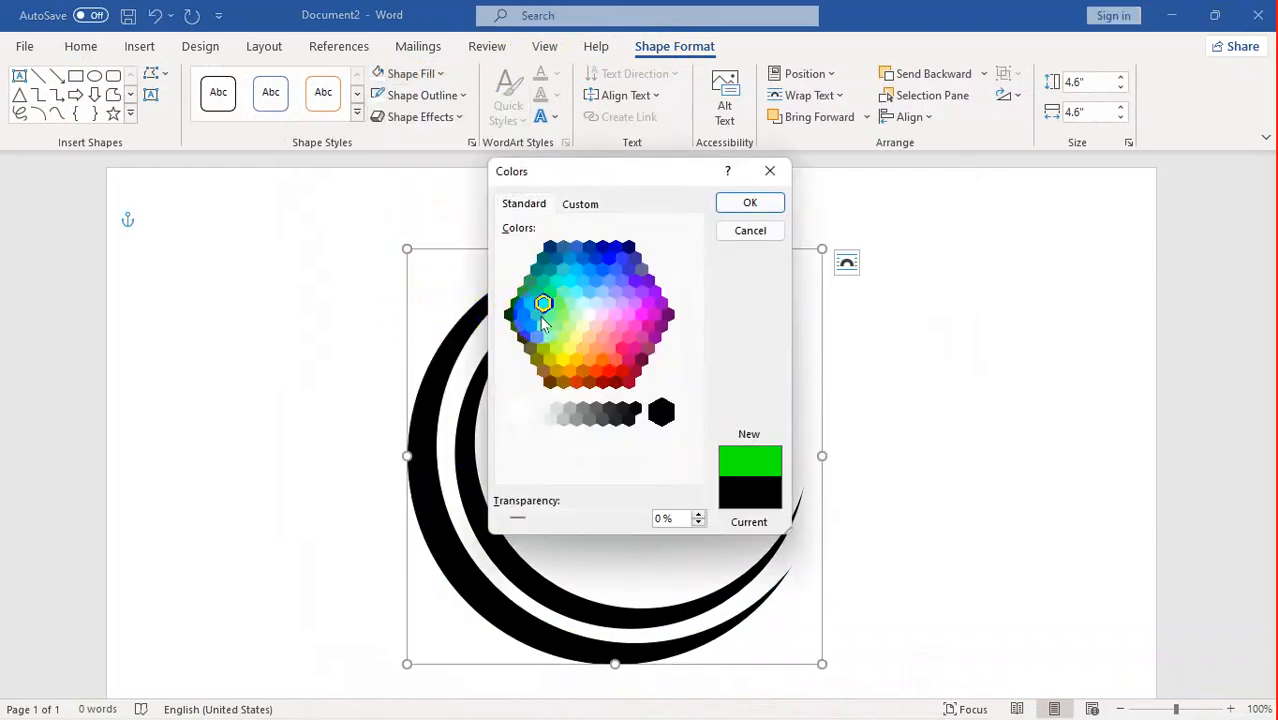
left_click(750, 202)
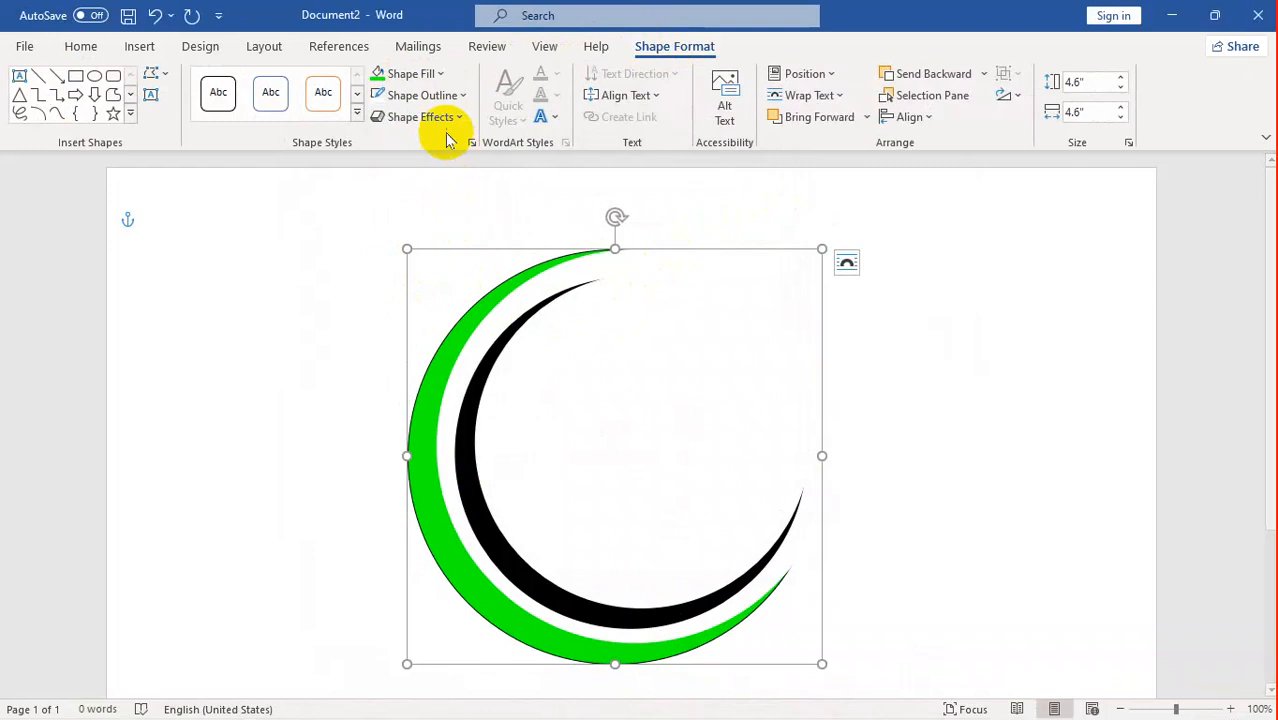
left_click(400, 95)
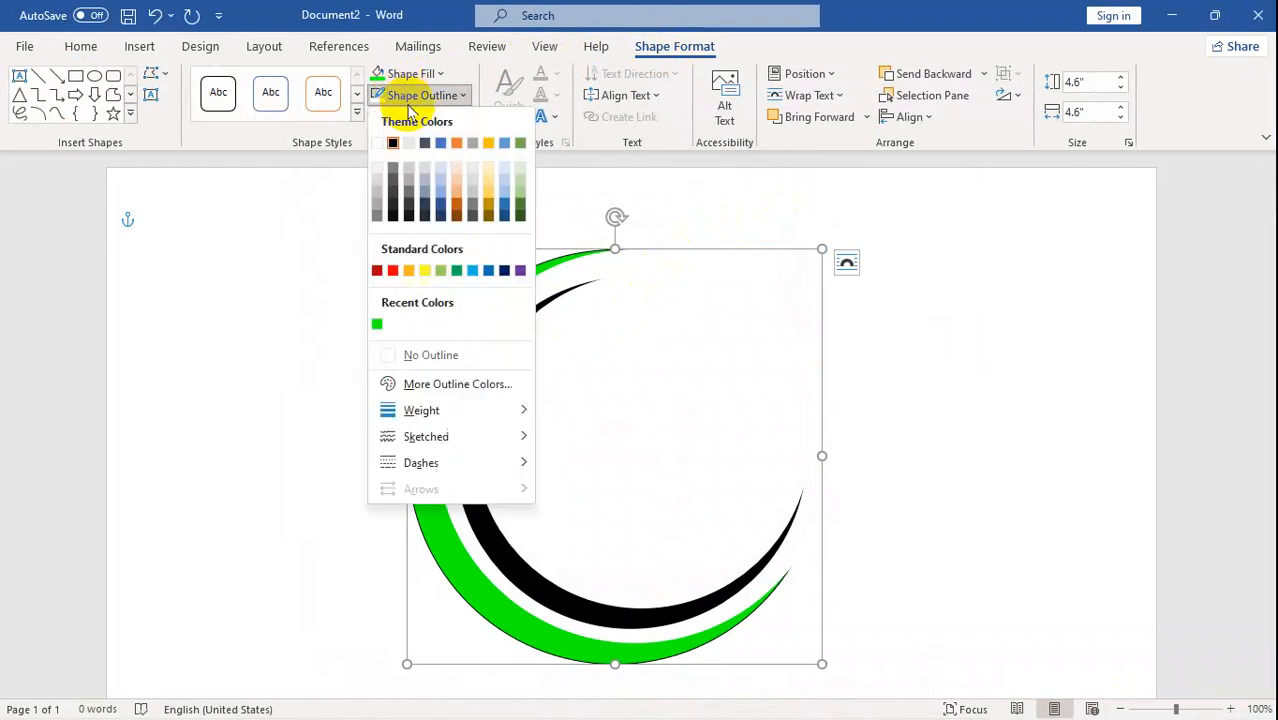
left_click(378, 326)
left_click(1098, 422)
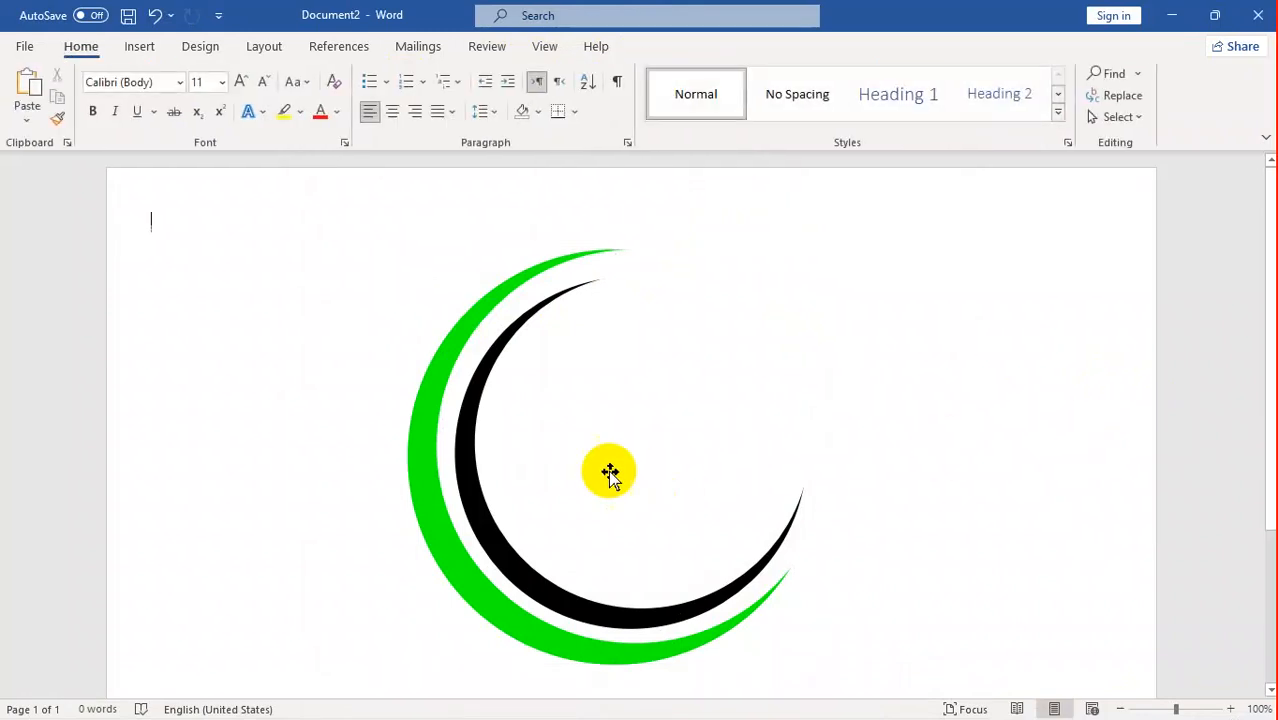
Apply the second 3-D shape effect preset to the green circle and the inner crescent's black circle.
left_click(428, 451)
left_click(420, 118)
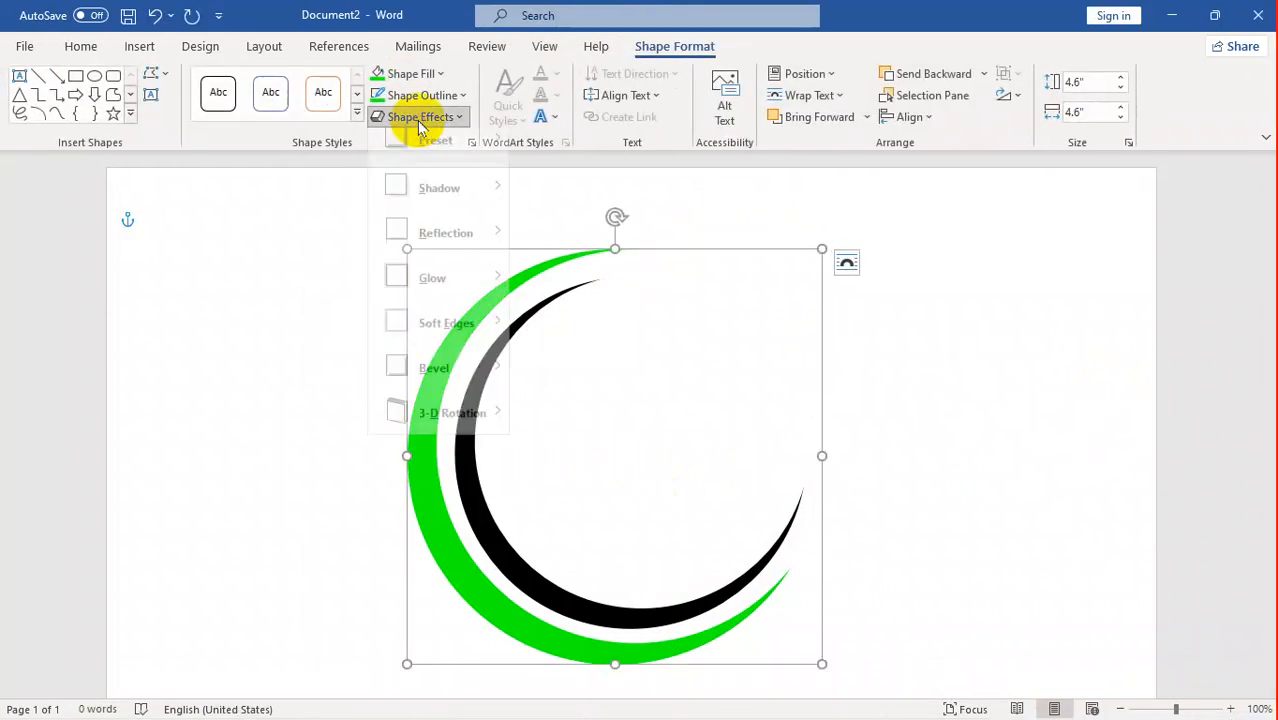
mouse_move(440, 153)
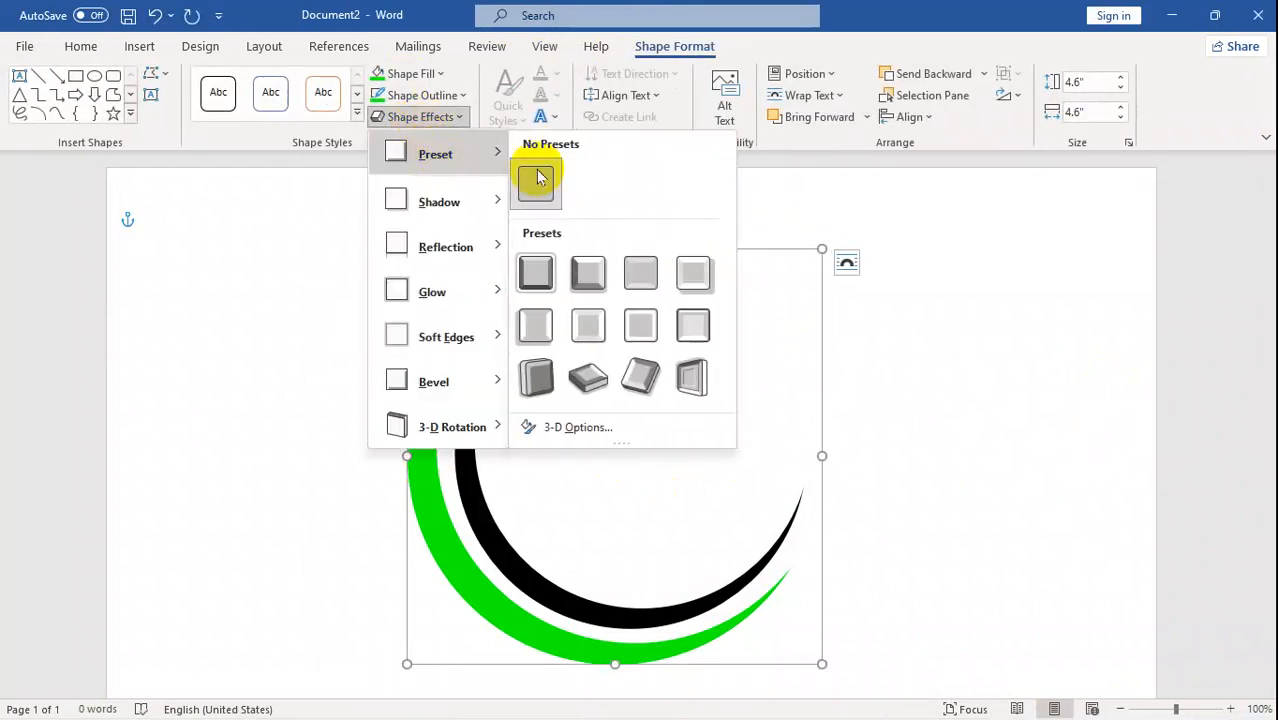
left_click(587, 277)
left_click(465, 428)
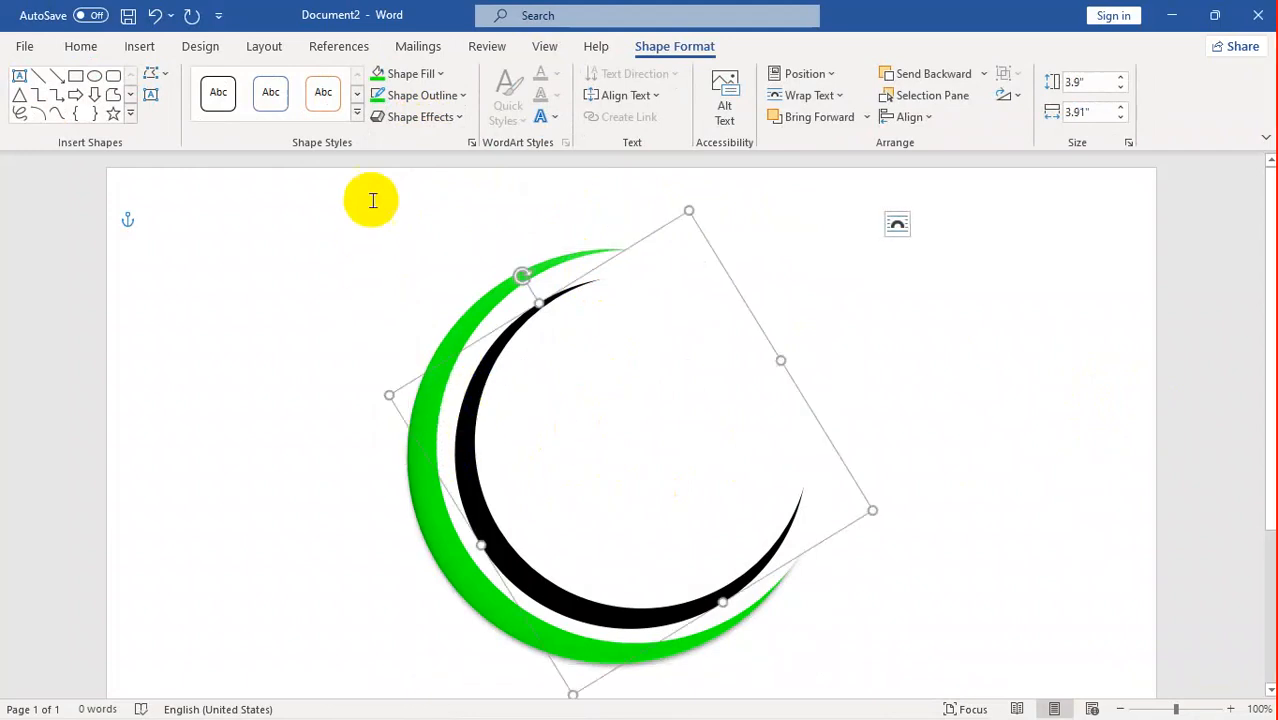
left_click(420, 117)
mouse_move(491, 157)
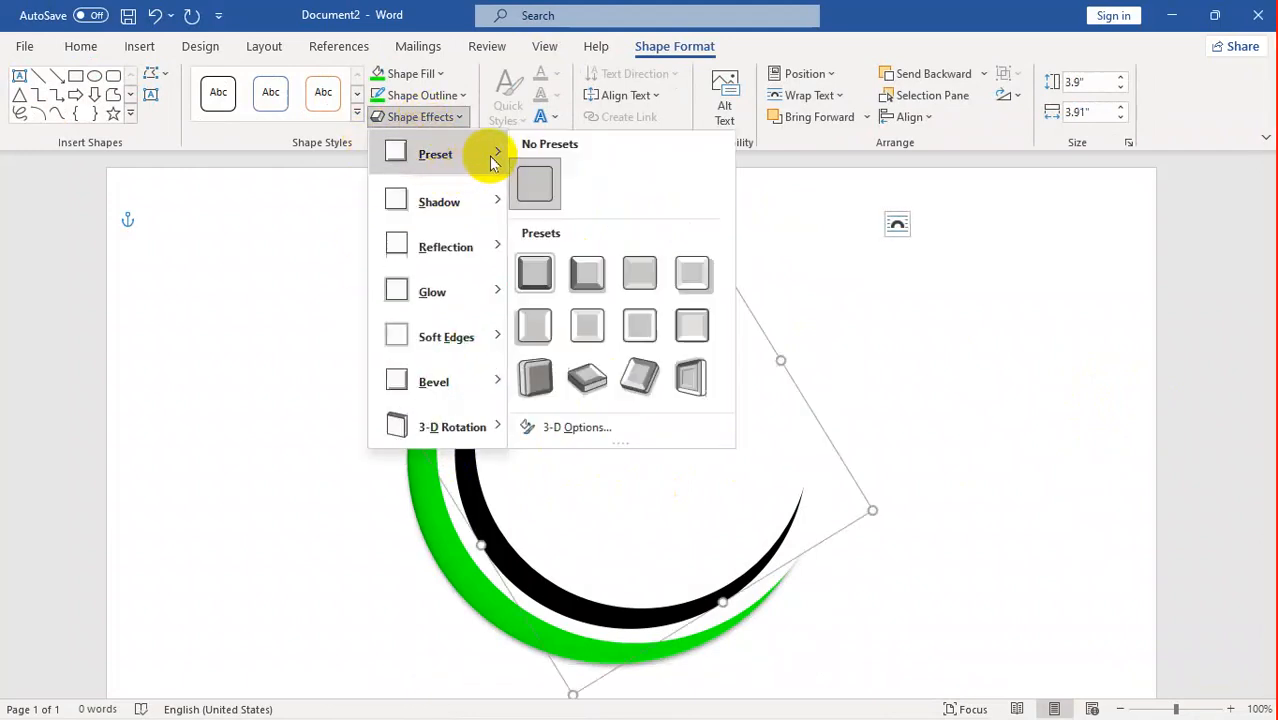
left_click(590, 265)
left_click(938, 457)
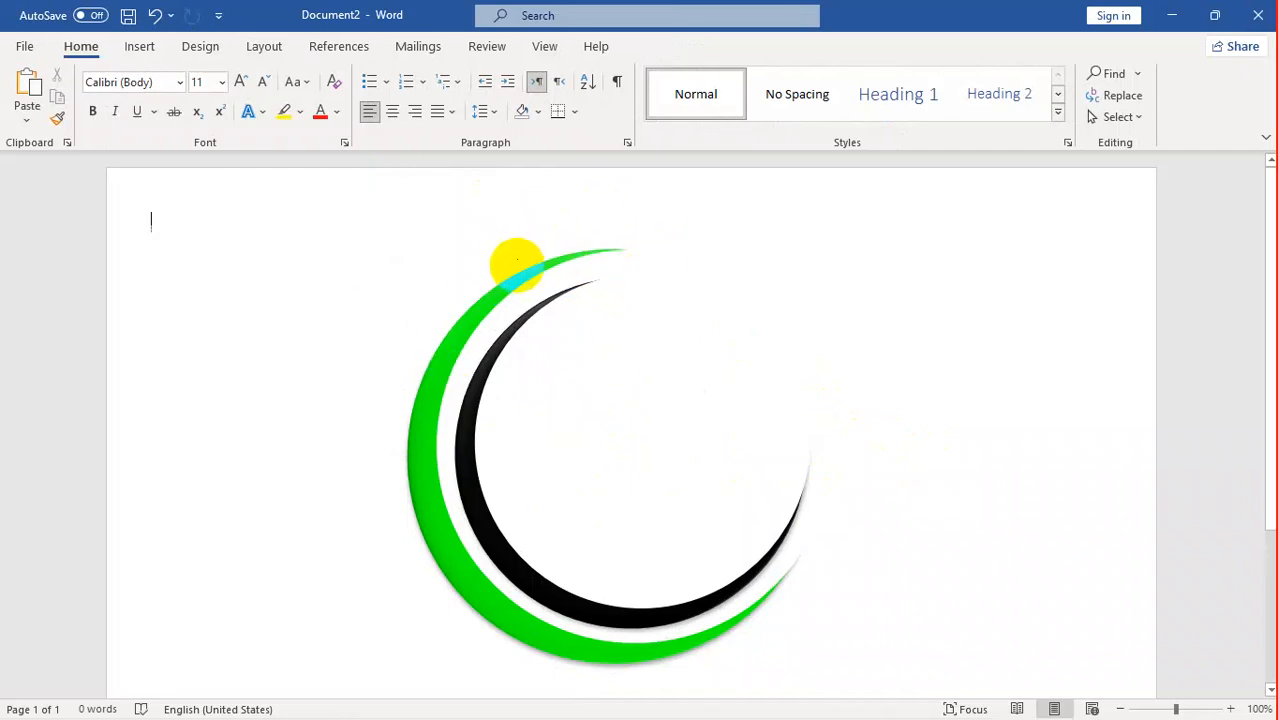
left_click(130, 47)
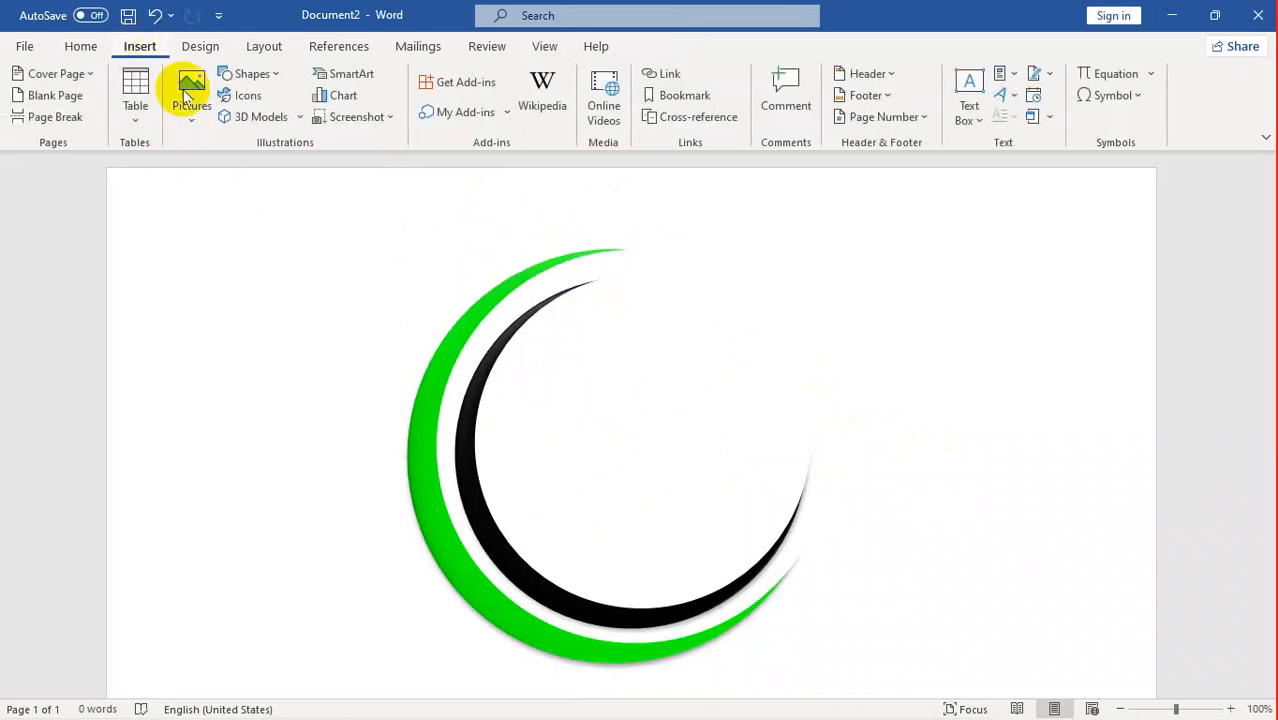
left_click(250, 74)
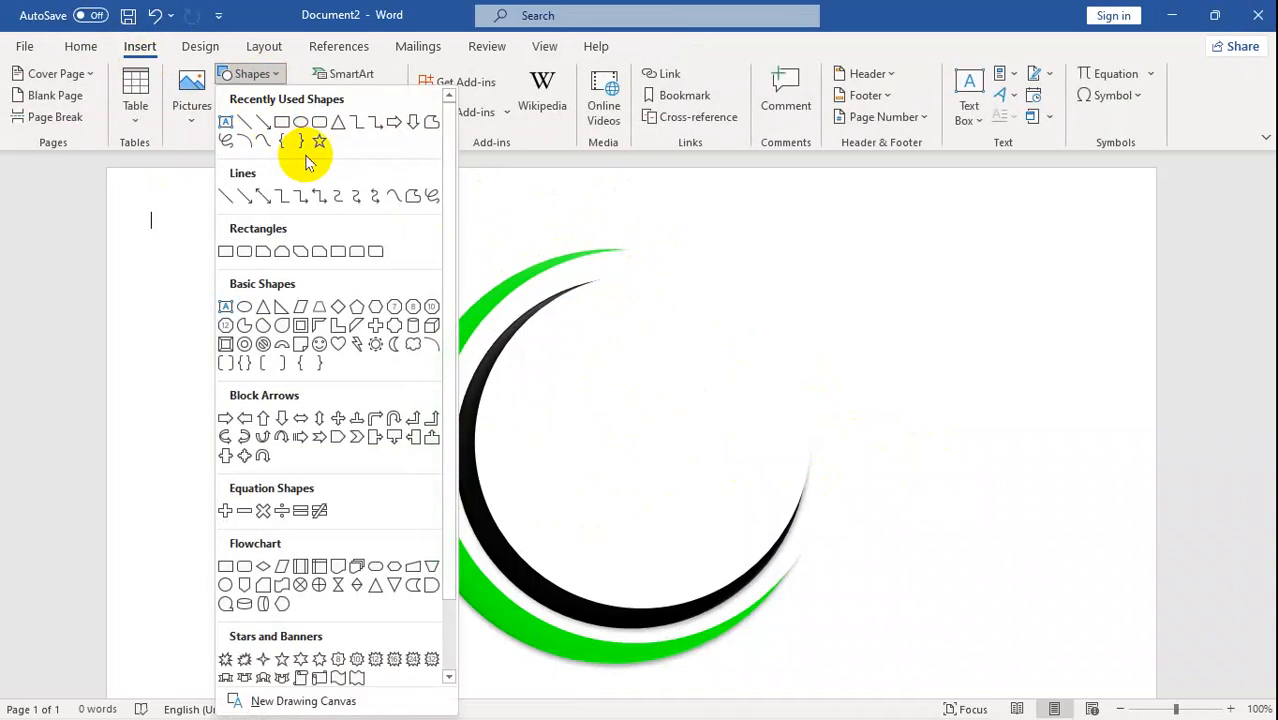
left_click(431, 122)
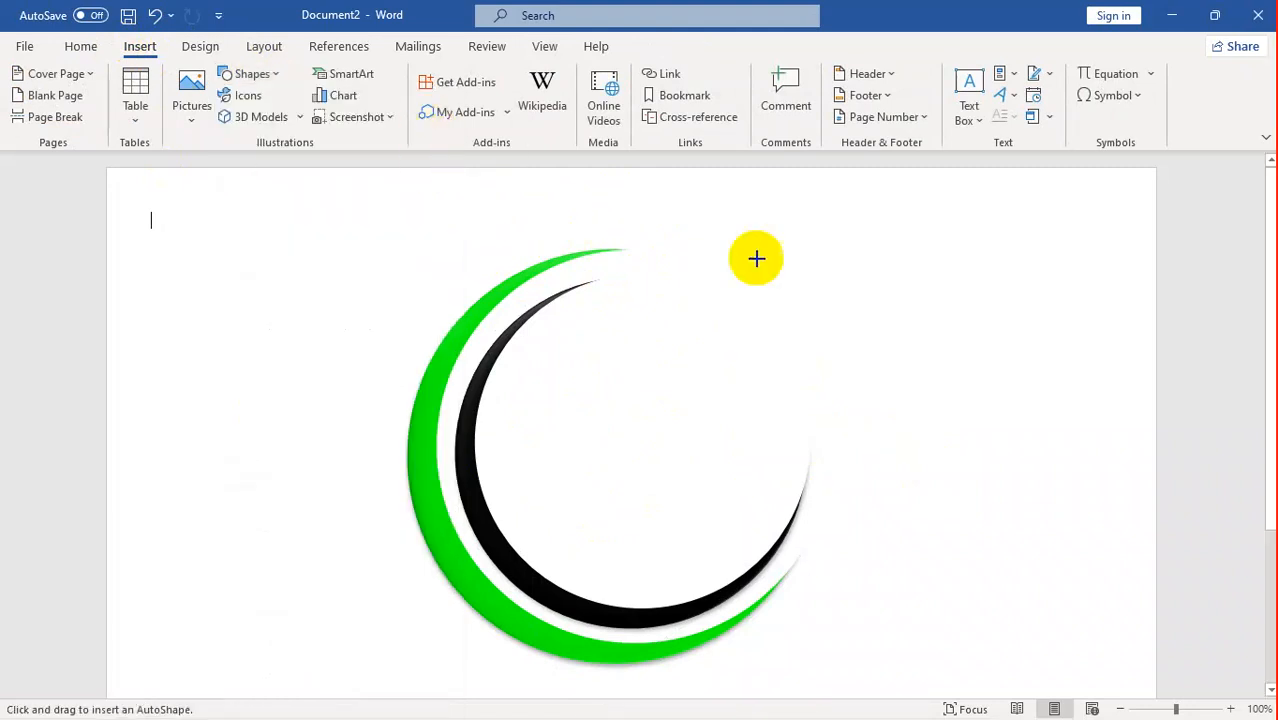
left_click(979, 343)
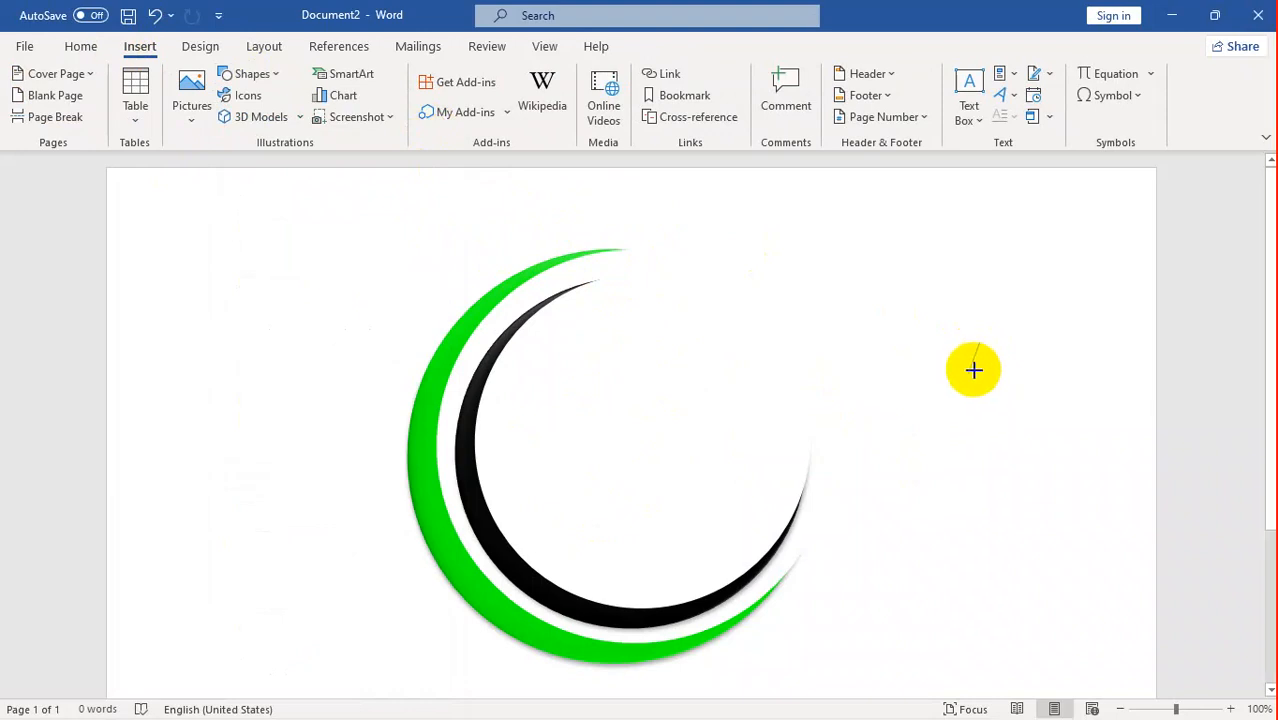
left_click(1016, 297)
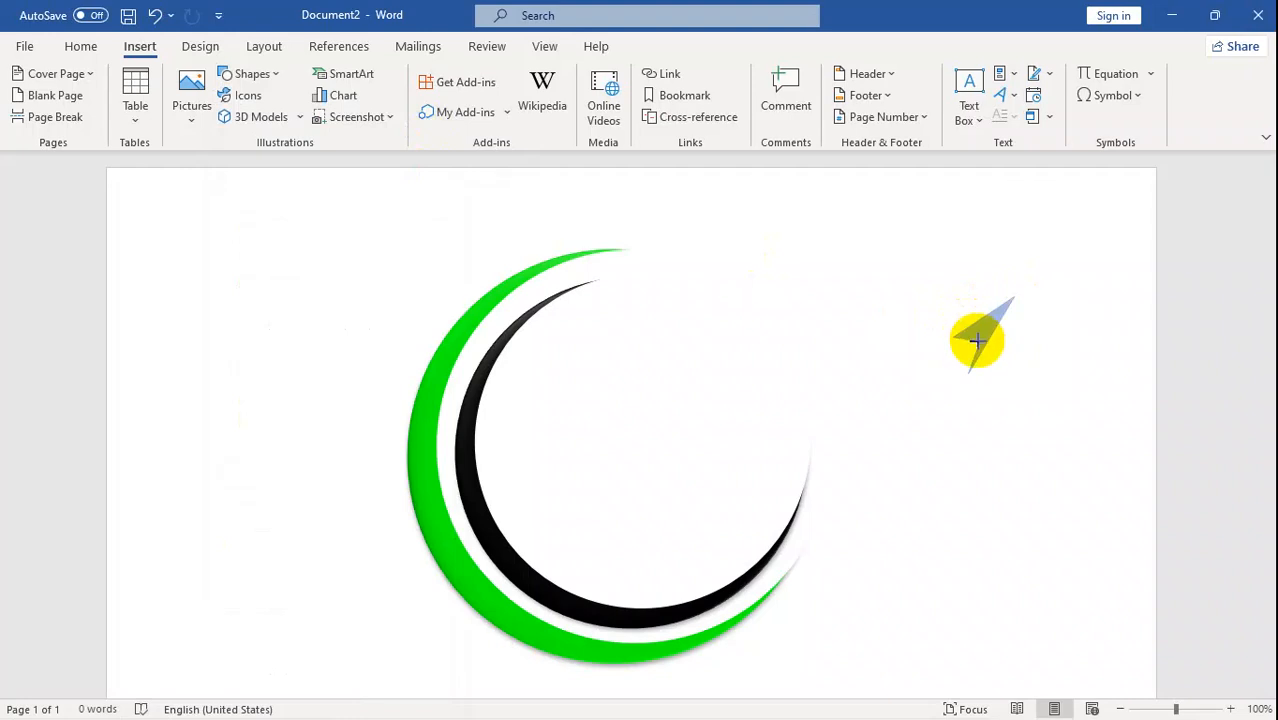
left_click(977, 343)
key("Delete")
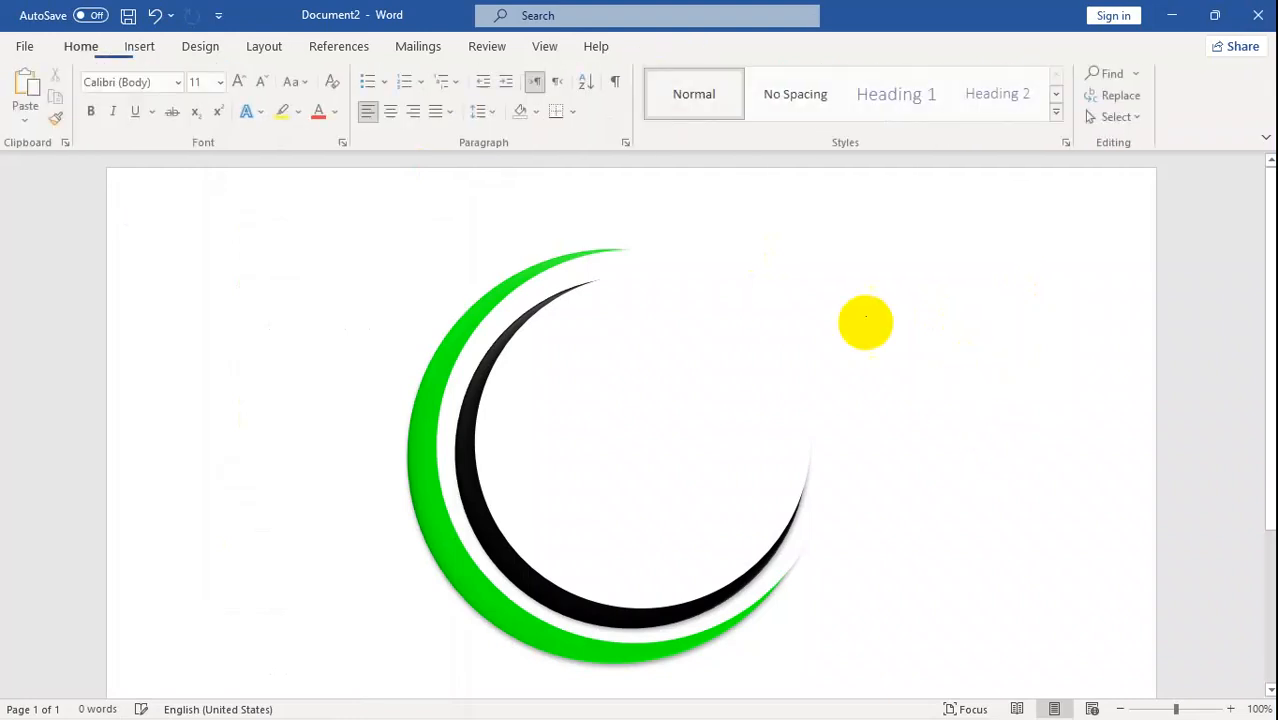
Draw a four-point arrowhead-like freeform about 1.19" wide and 0.7" high, and move it inside the crescents.
left_click(140, 48)
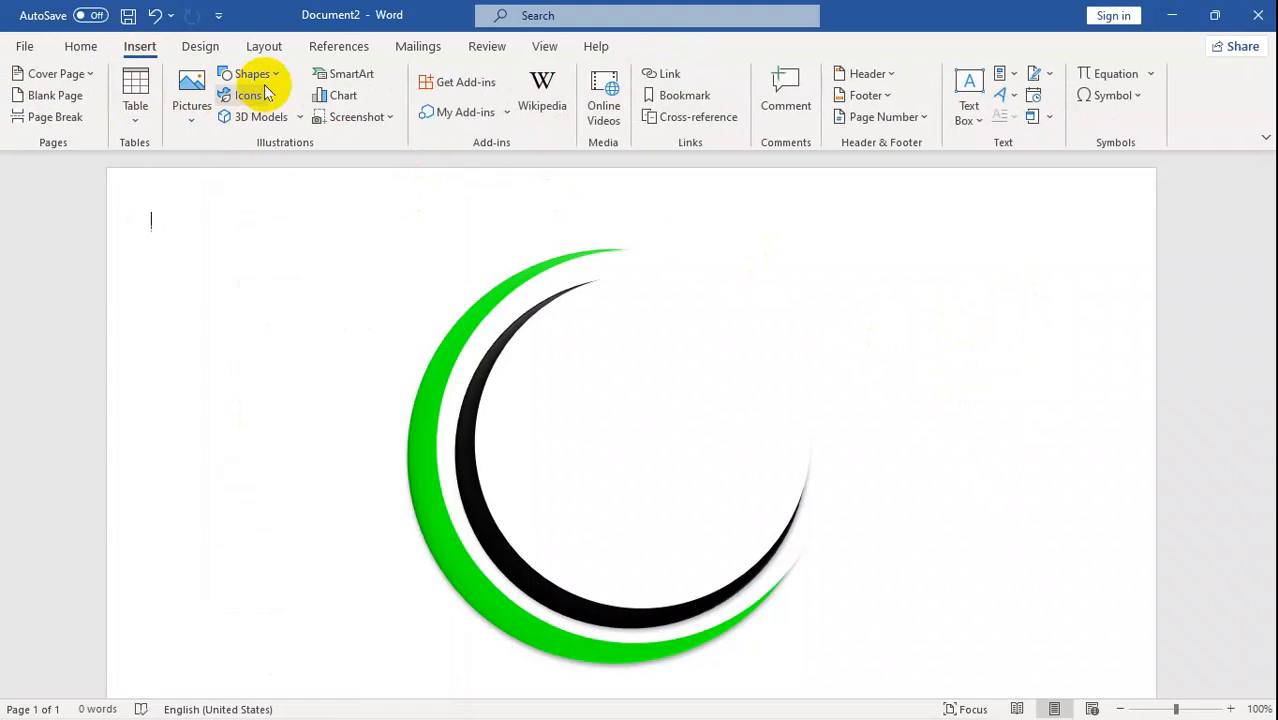
left_click(251, 74)
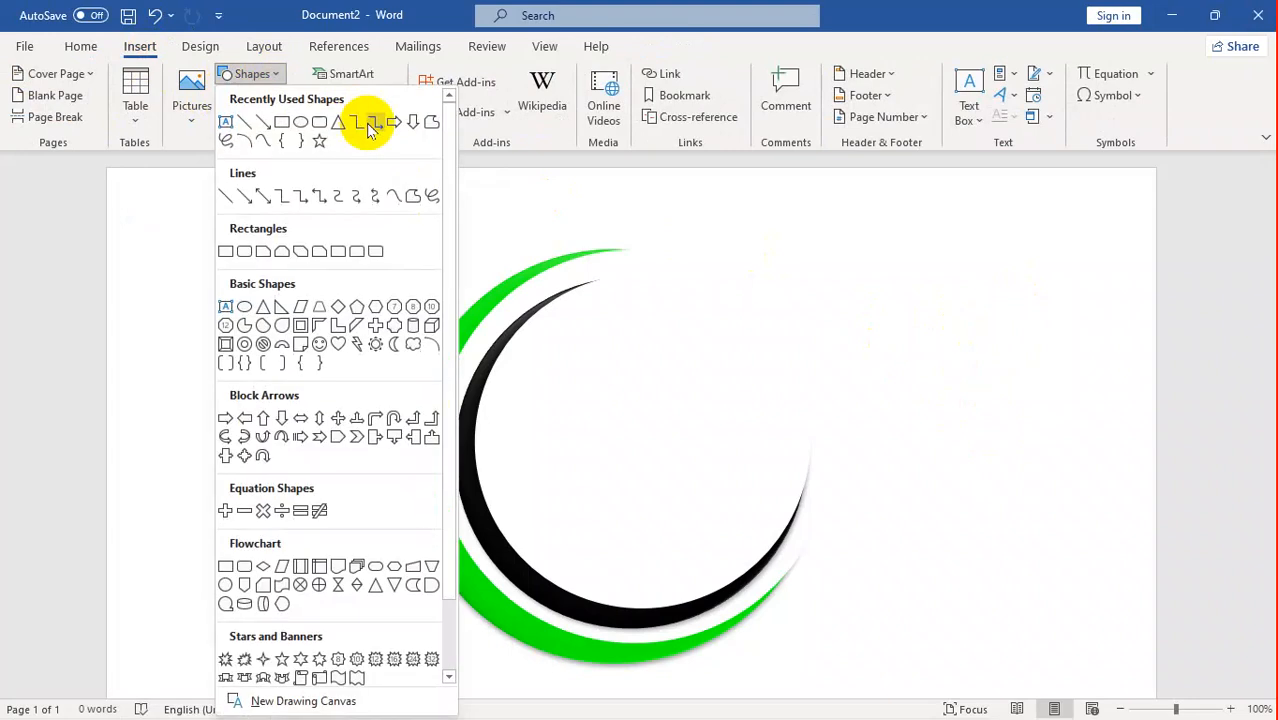
left_click(431, 122)
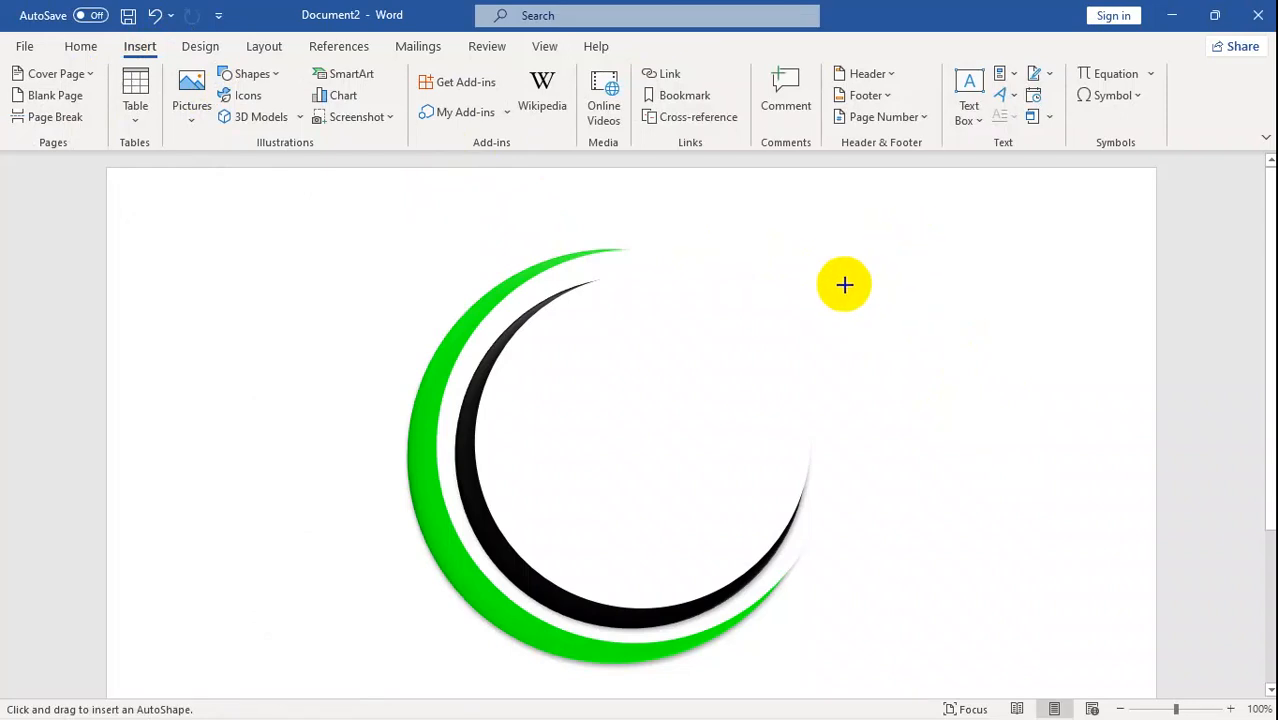
left_click(856, 286)
left_click(811, 282)
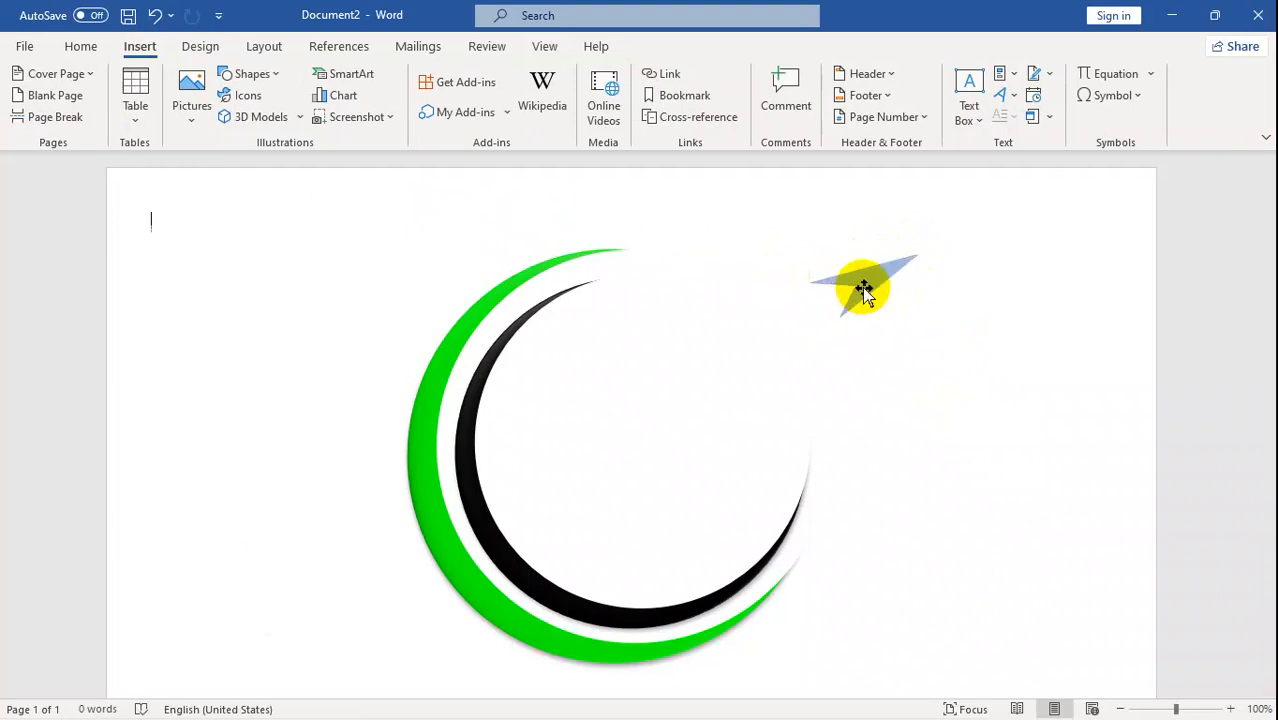
left_click(863, 290)
left_click_drag(864, 277, 728, 364)
Edit the freeform's points to curve it into a notched leaf, and move it, rotated slightly clockwise, to the green crescent's upper tip.
left_click(155, 74)
left_click(195, 128)
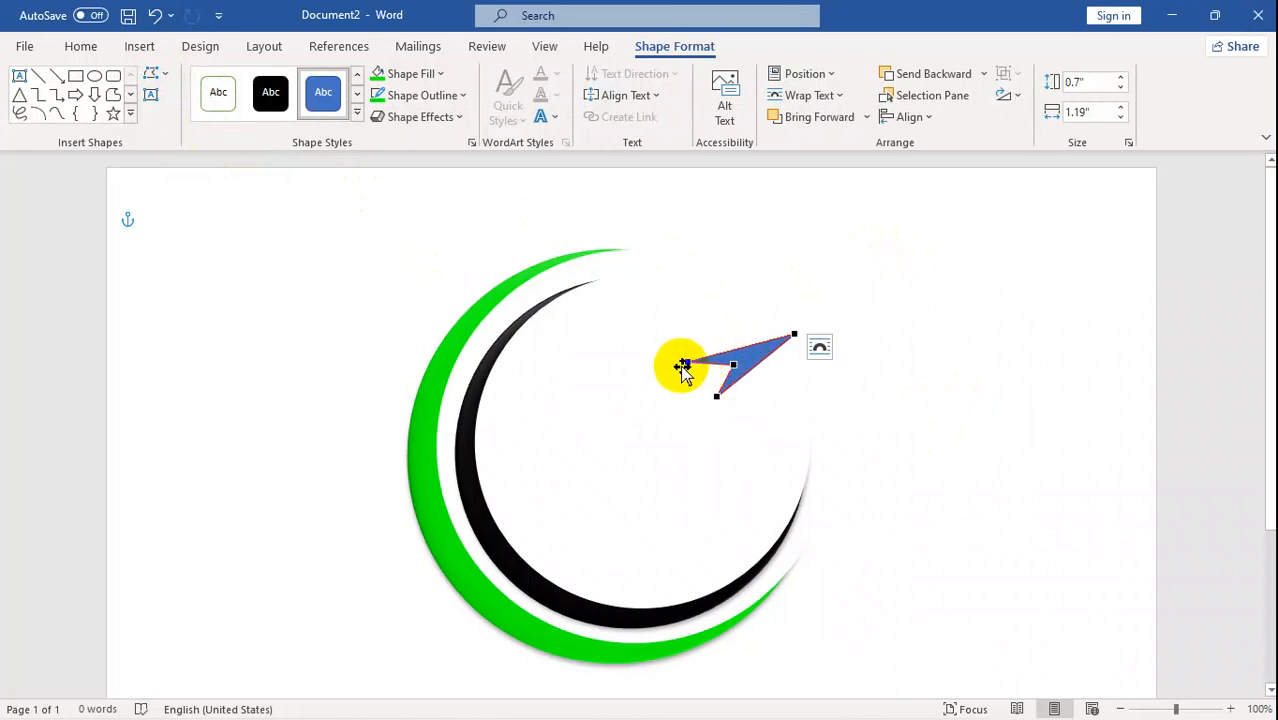
left_click_drag(690, 363, 727, 355)
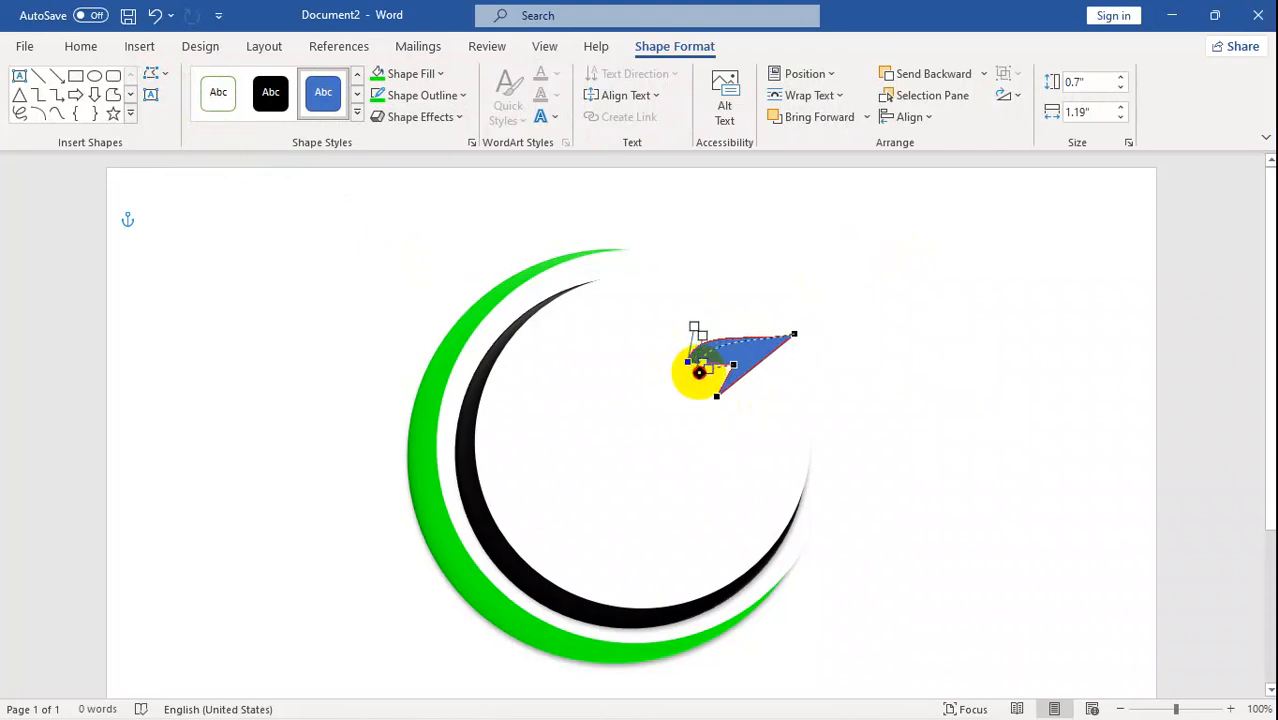
left_click_drag(702, 374, 685, 328)
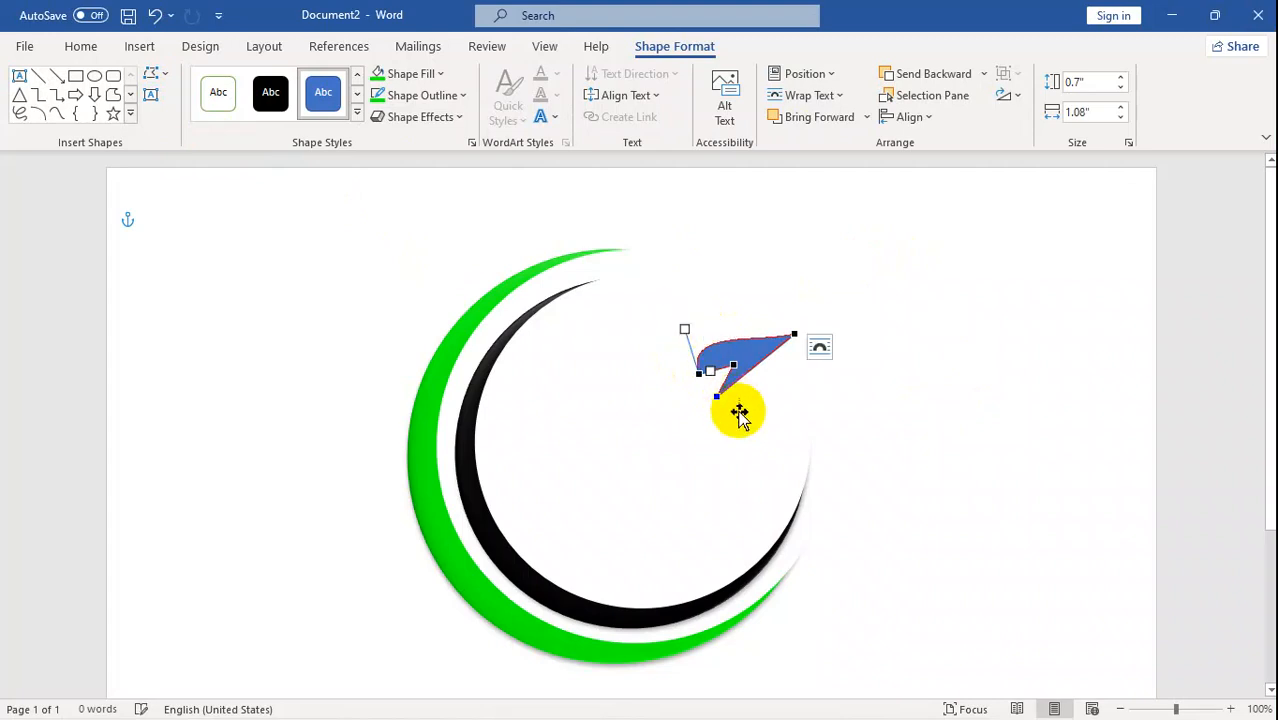
left_click_drag(741, 392, 712, 384)
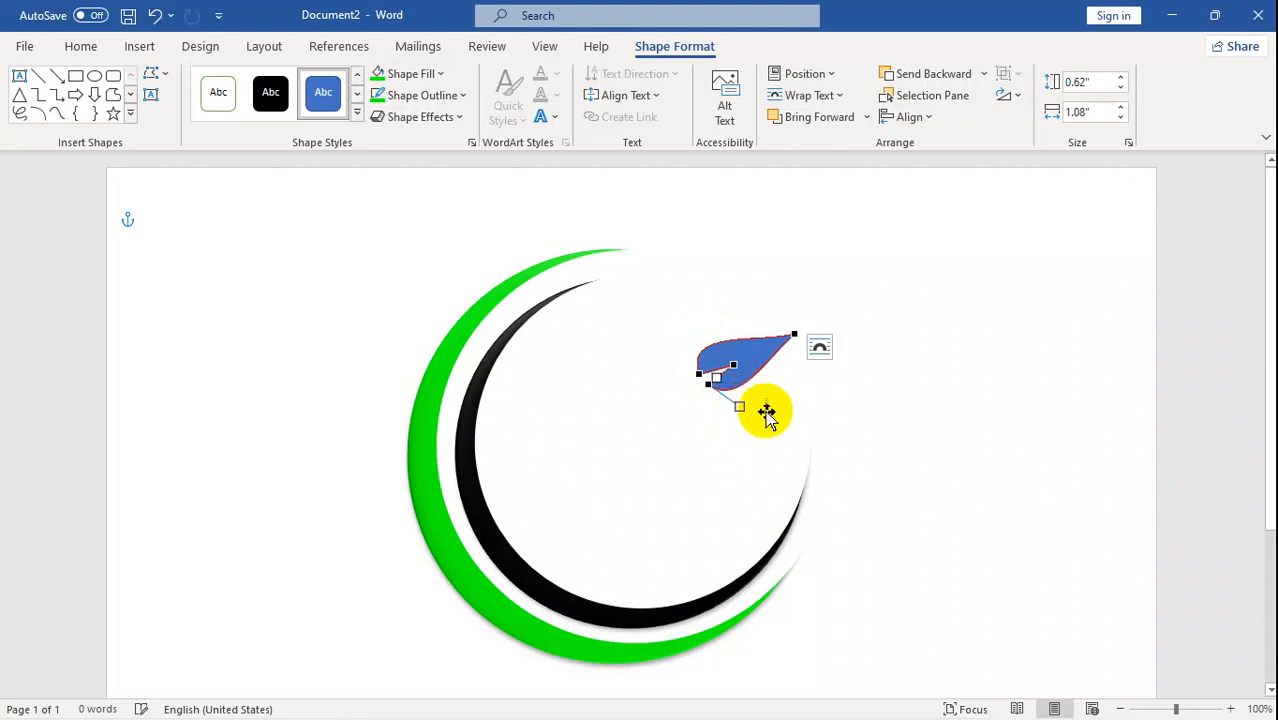
left_click(864, 394)
left_click_drag(758, 365, 672, 252)
left_click_drag(682, 200, 684, 200)
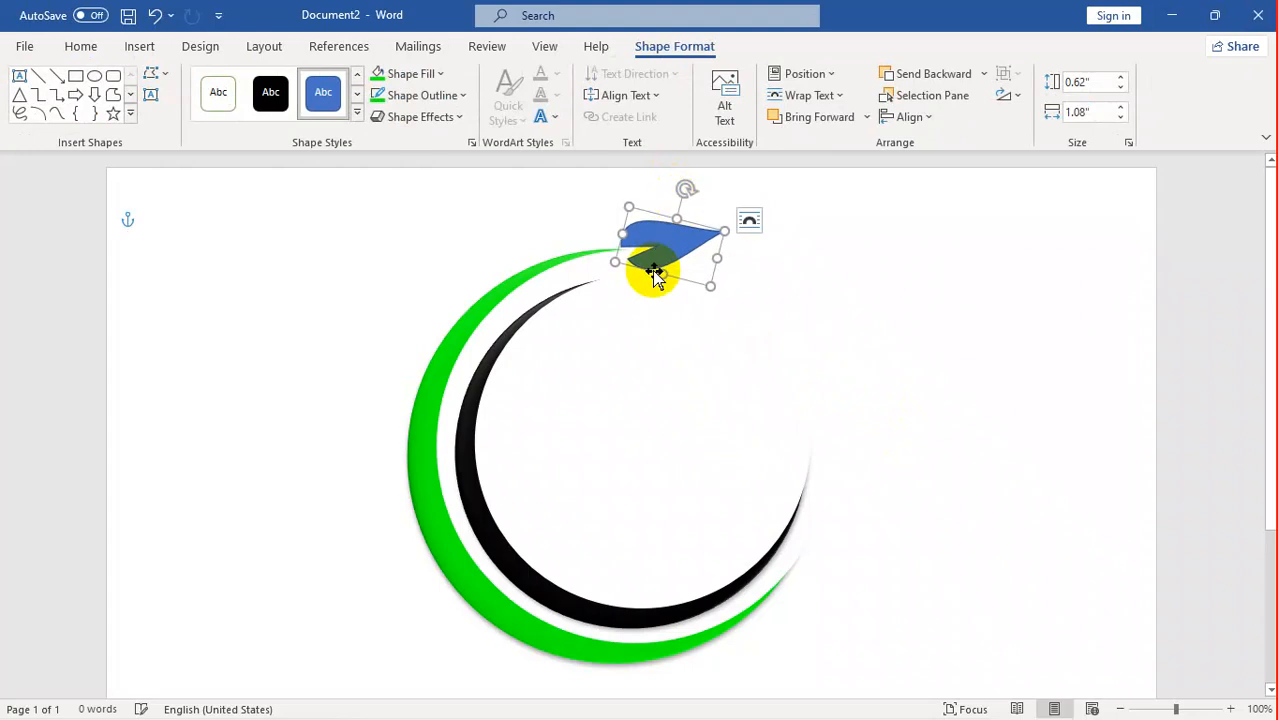
left_click(158, 80)
left_click(190, 128)
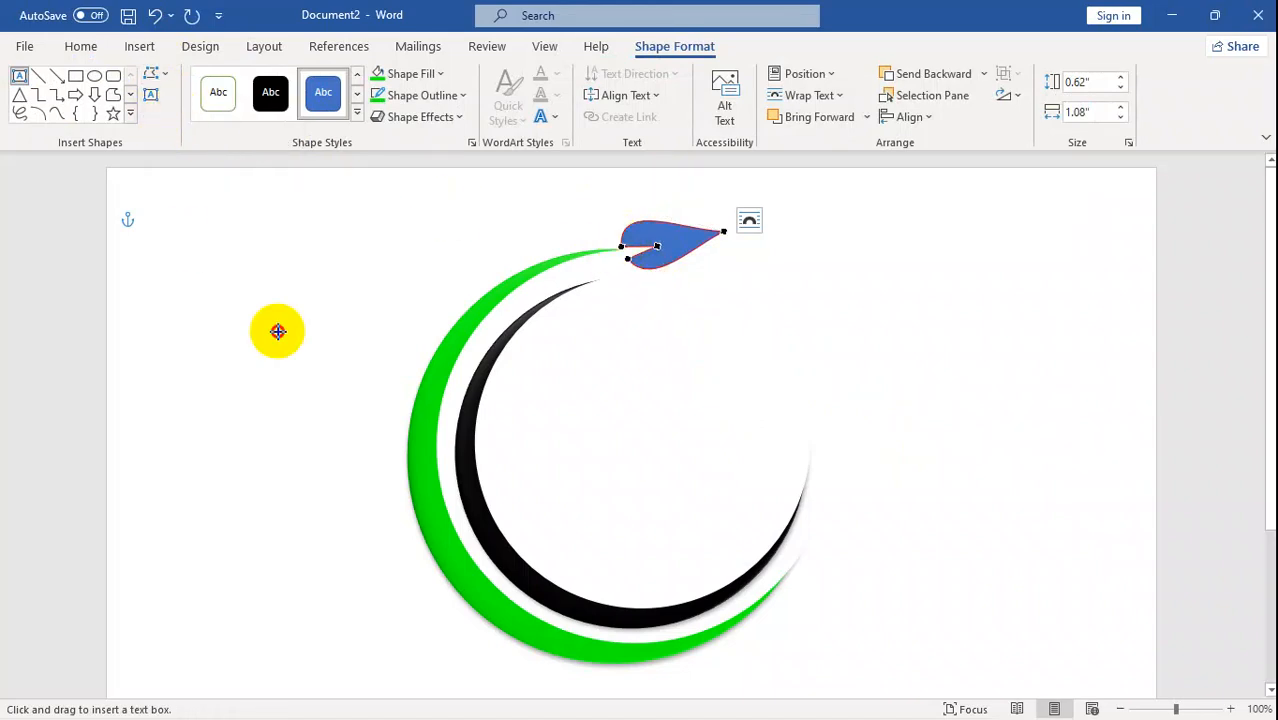
left_click_drag(277, 330, 305, 421)
left_click(913, 656)
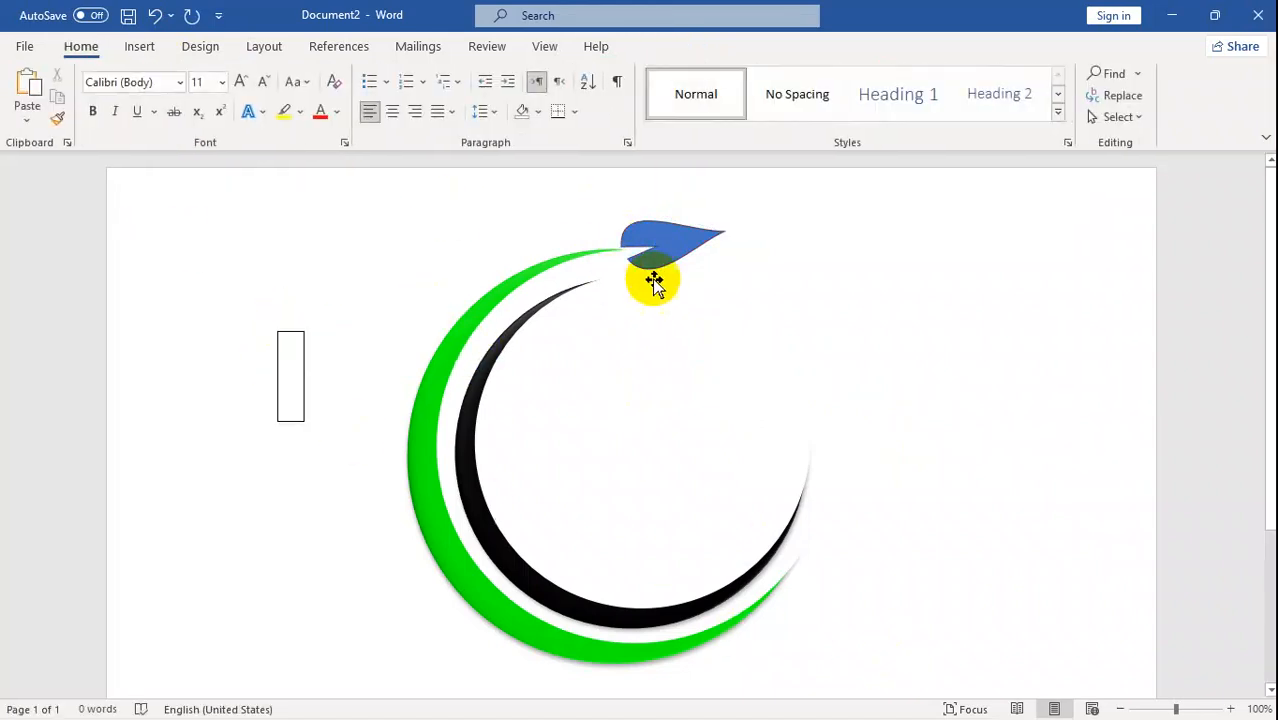
left_click(304, 403)
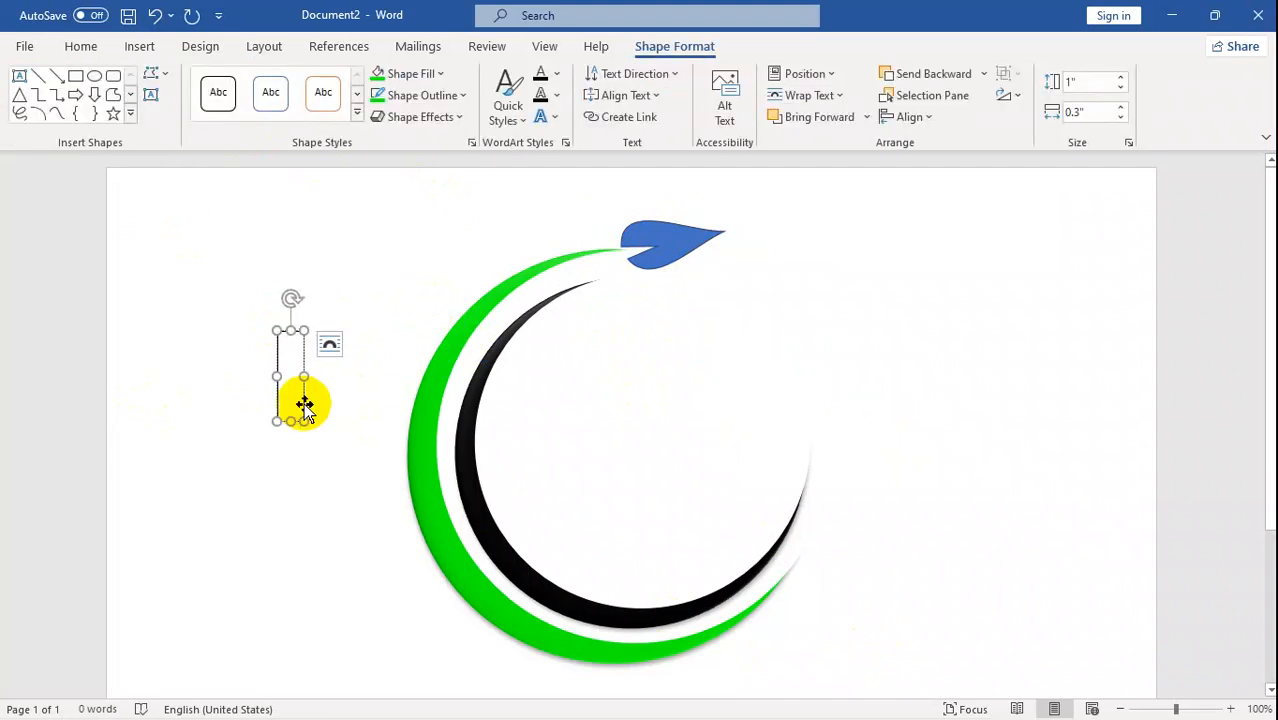
left_click(294, 350)
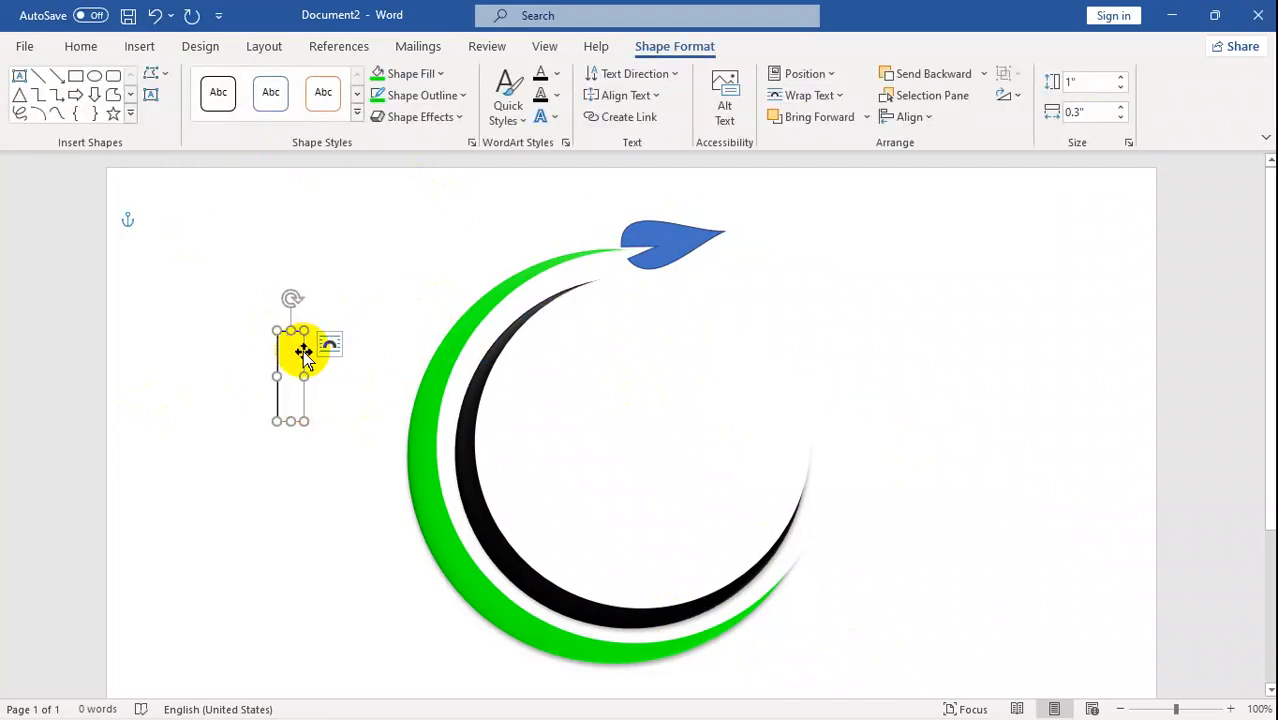
Edit the leaf's points, moving the lower lobe's end point outward to narrow the notch.
left_click(694, 252)
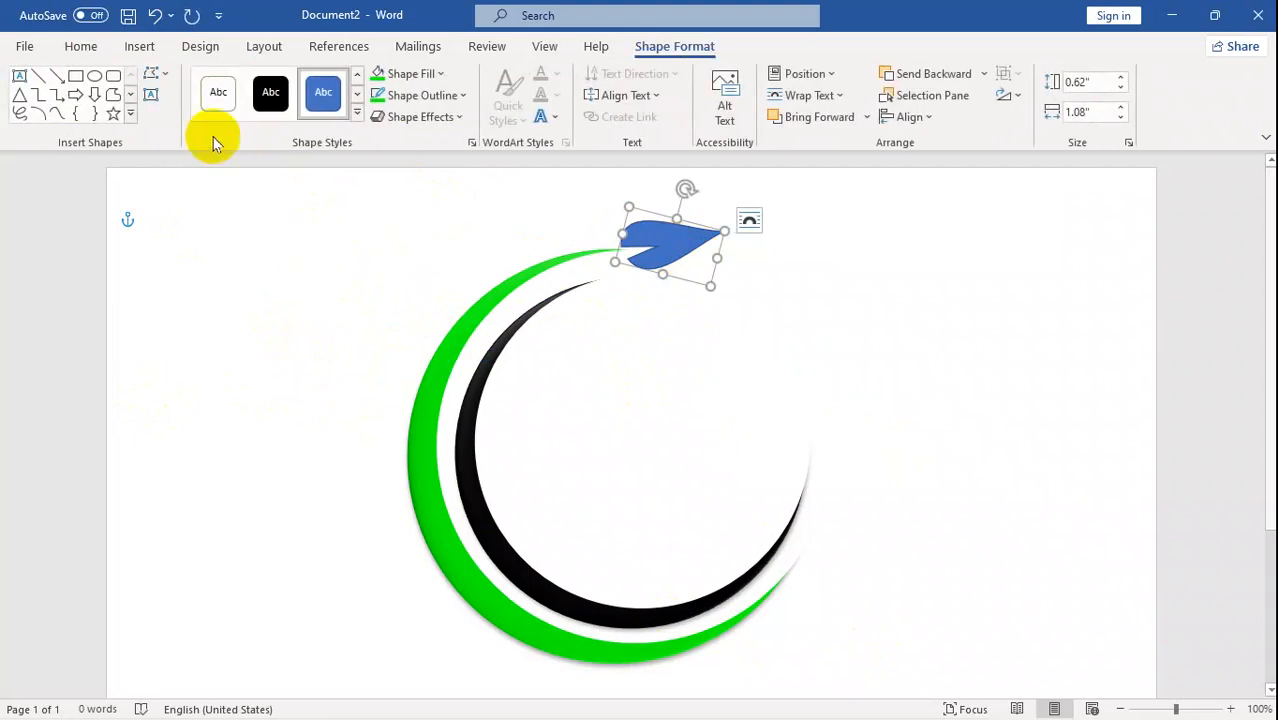
left_click(155, 75)
left_click(195, 128)
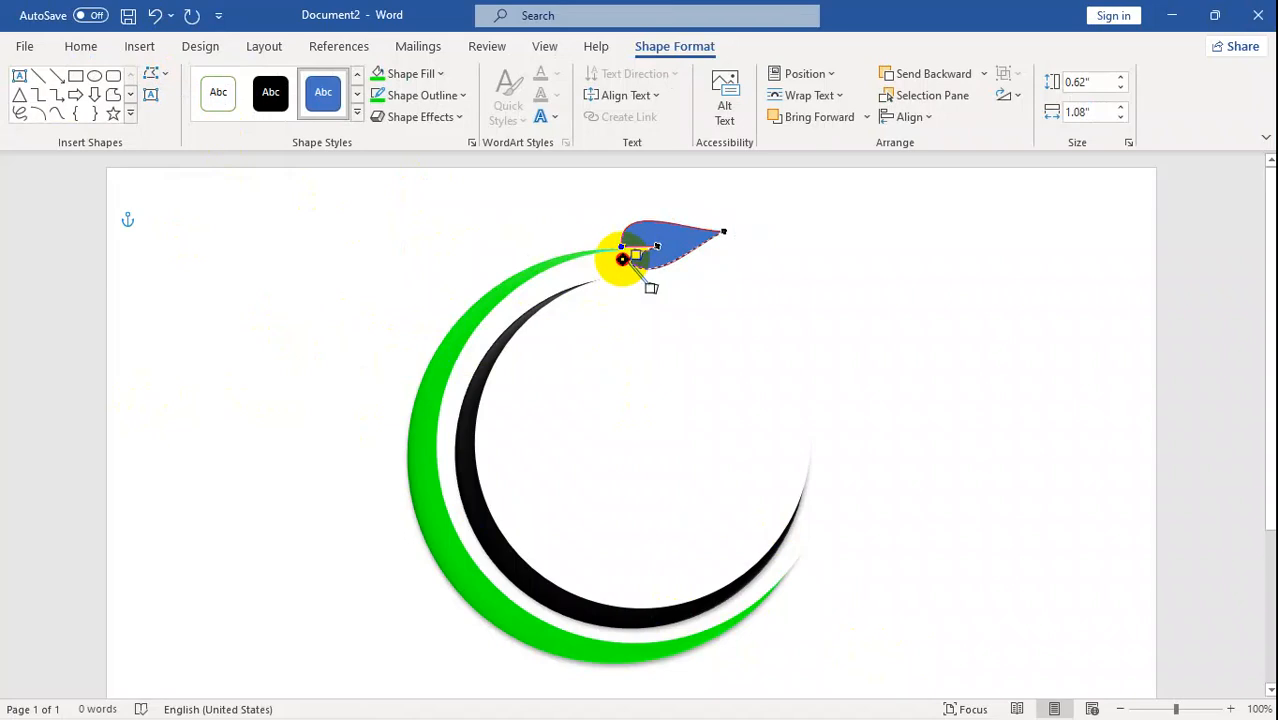
left_click(845, 318)
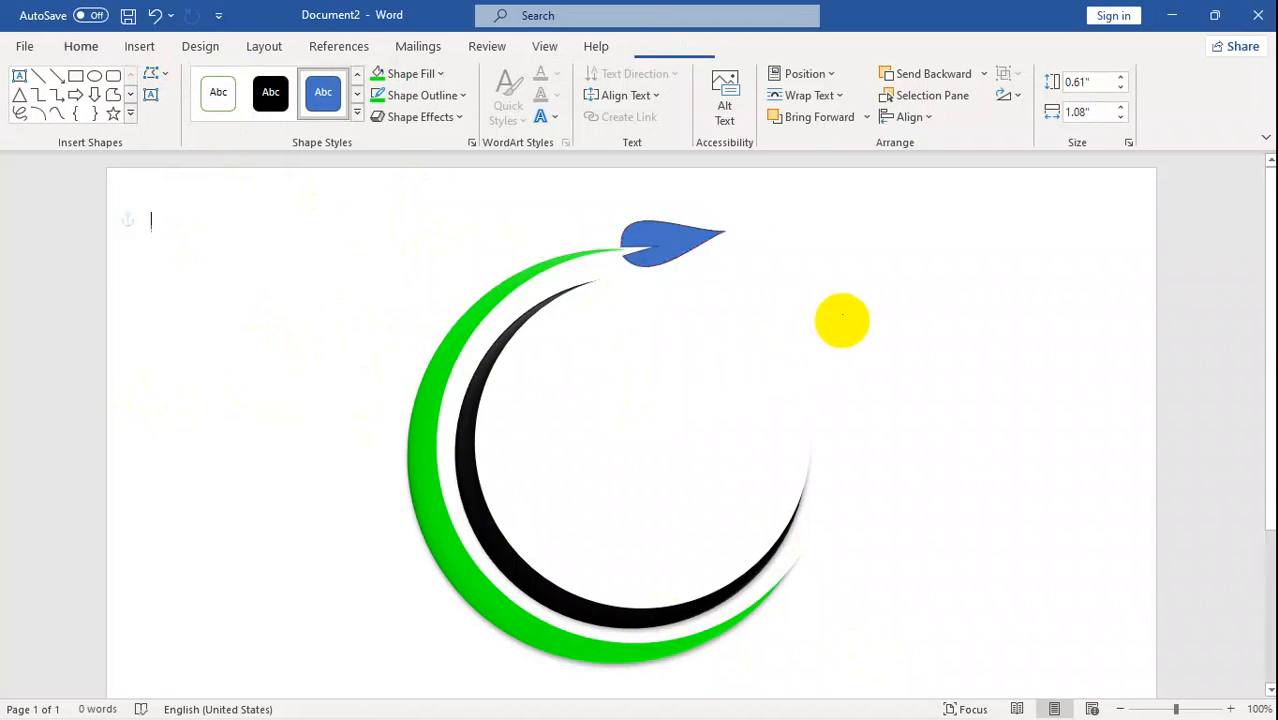
Rotate the leaf counterclockwise at the green crescent's upper end and send it backward so its notched base tucks behind the crescent.
left_click(652, 240)
left_click_drag(665, 234, 590, 228)
left_click_drag(600, 176, 564, 184)
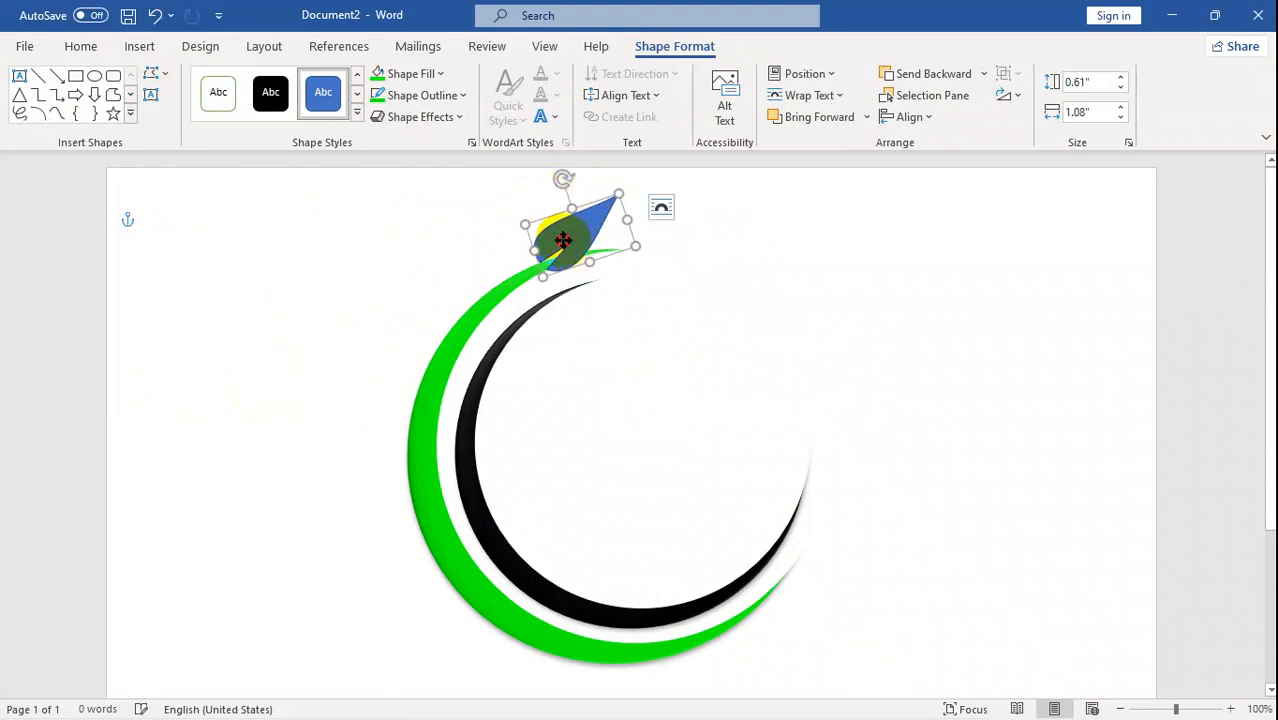
left_click_drag(565, 242, 552, 233)
left_click_drag(550, 174, 534, 181)
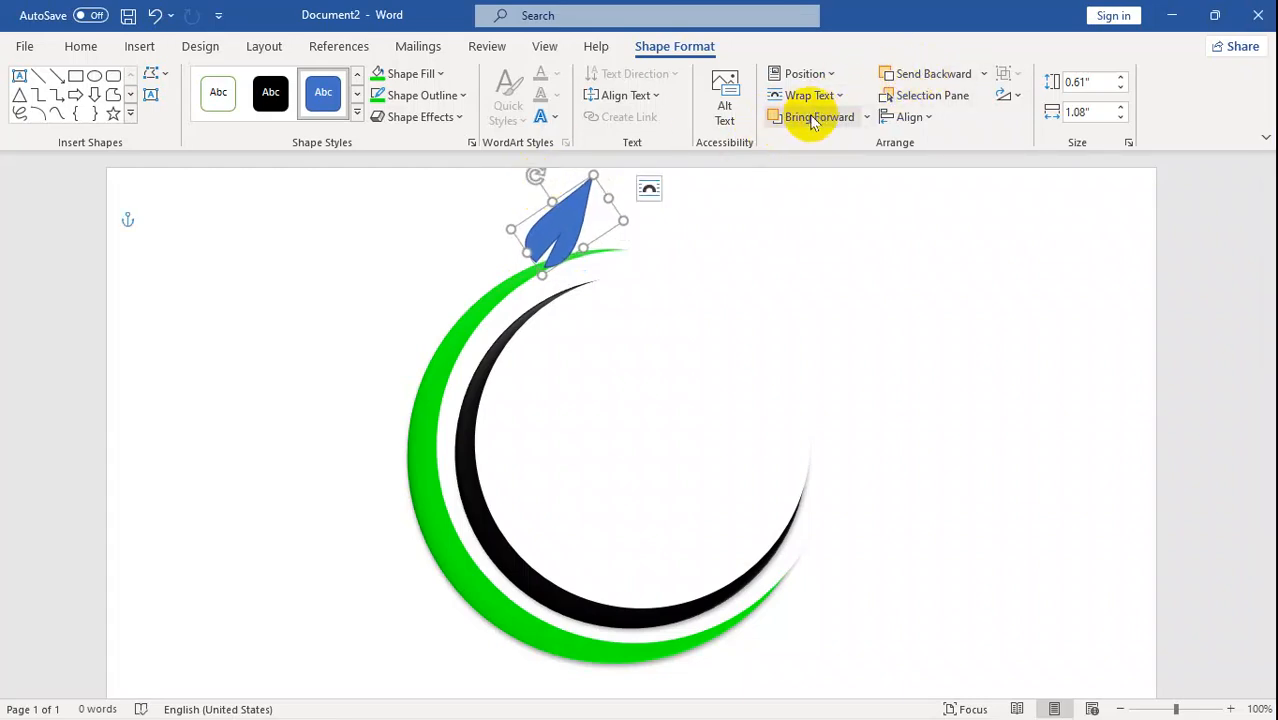
left_click(921, 75)
left_click_drag(563, 223, 556, 228)
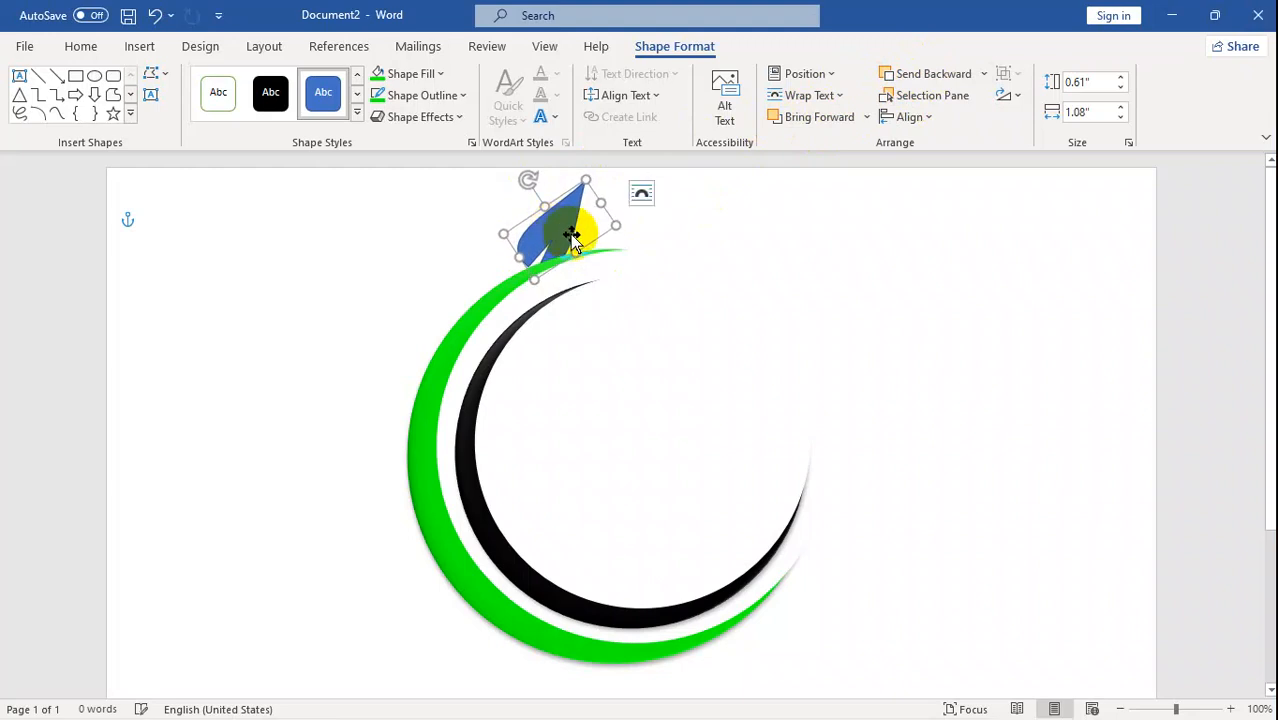
Duplicate the leaf beside the first one, send the copy behind the green crescent and rotate it slightly clockwise.
key("ctrl+d")
left_click_drag(579, 234, 596, 178)
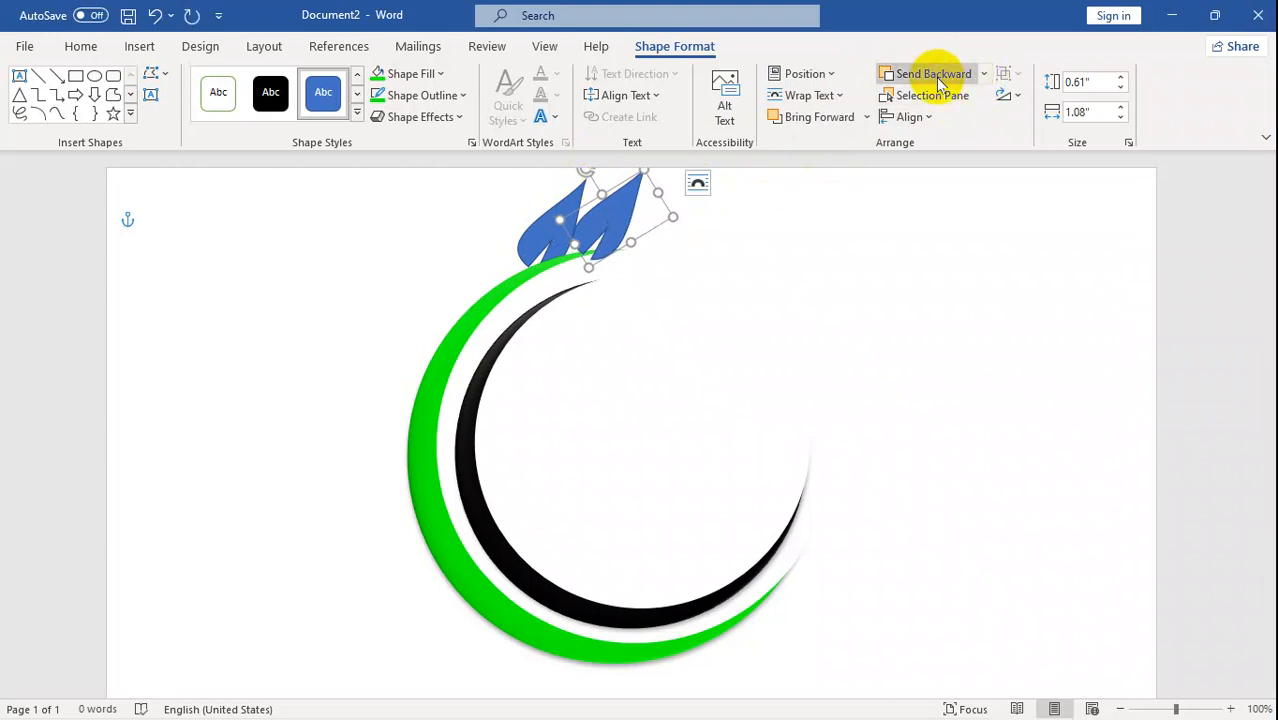
left_click(628, 243)
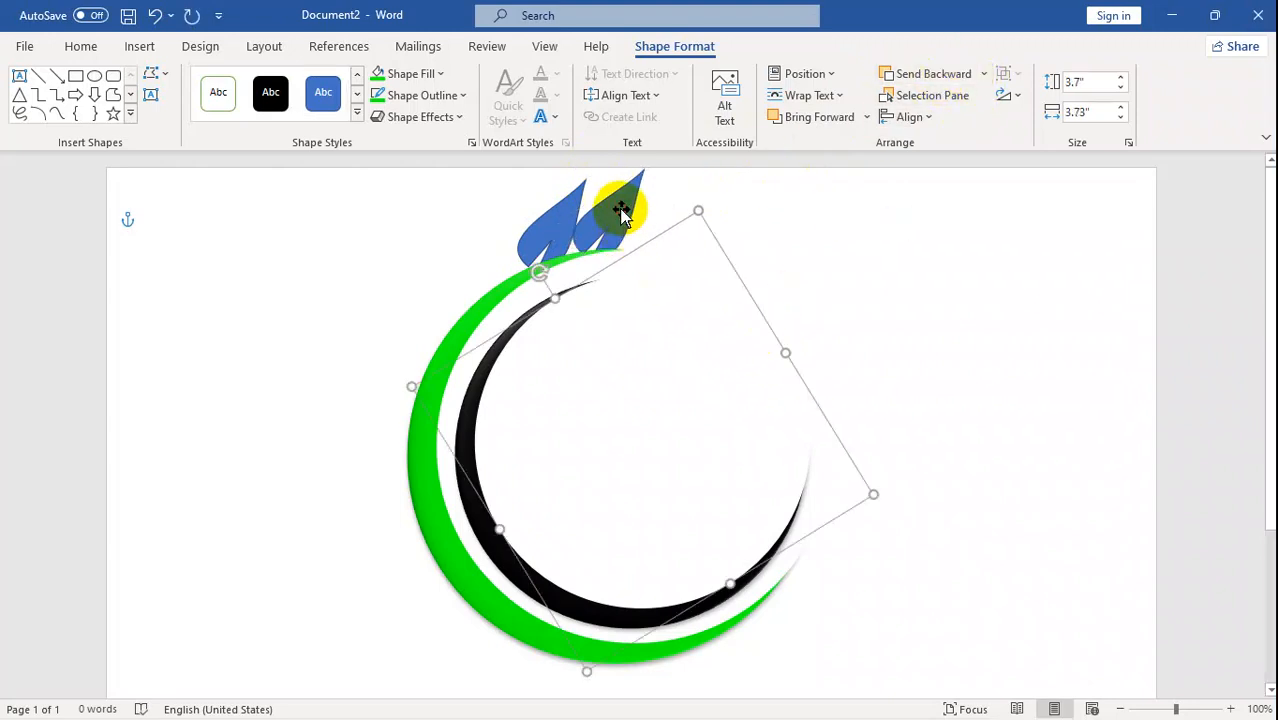
left_click(621, 213)
left_click_drag(581, 170, 585, 167)
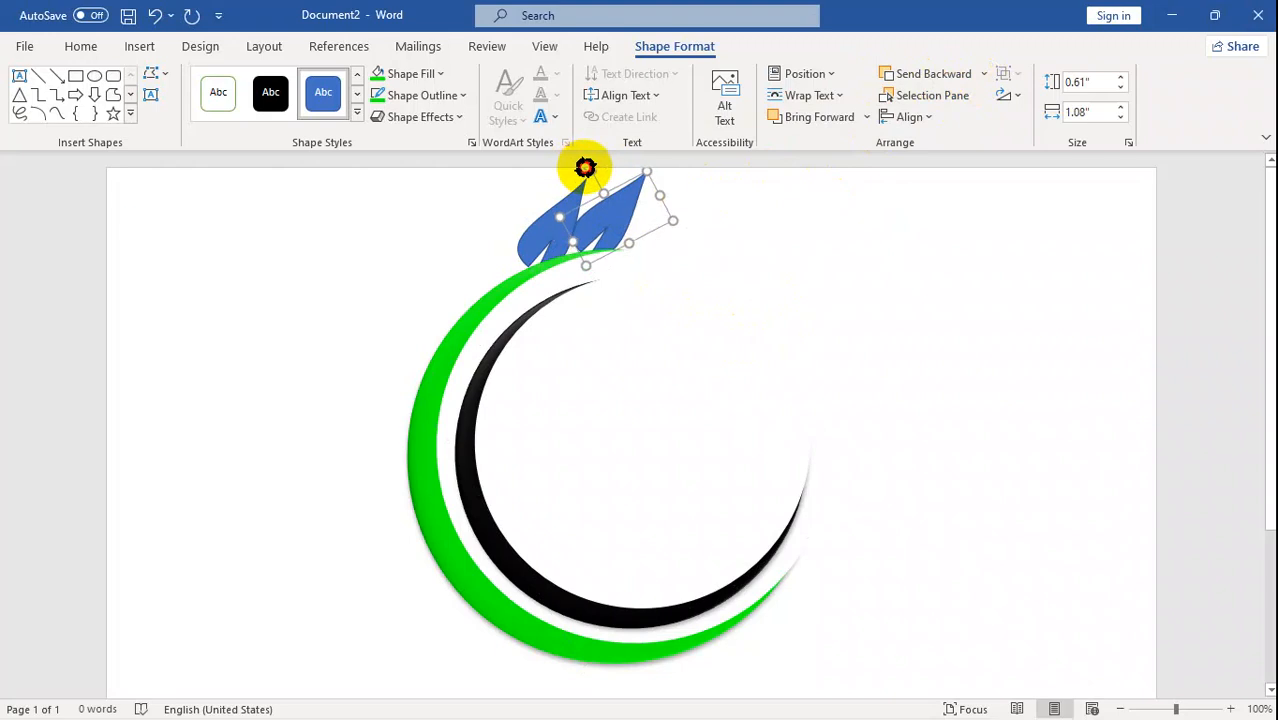
Duplicate the second leaf at the green crescent's upper tip and rotate the copy clockwise until it lies nearly horizontal.
left_click(665, 265)
left_click(632, 207)
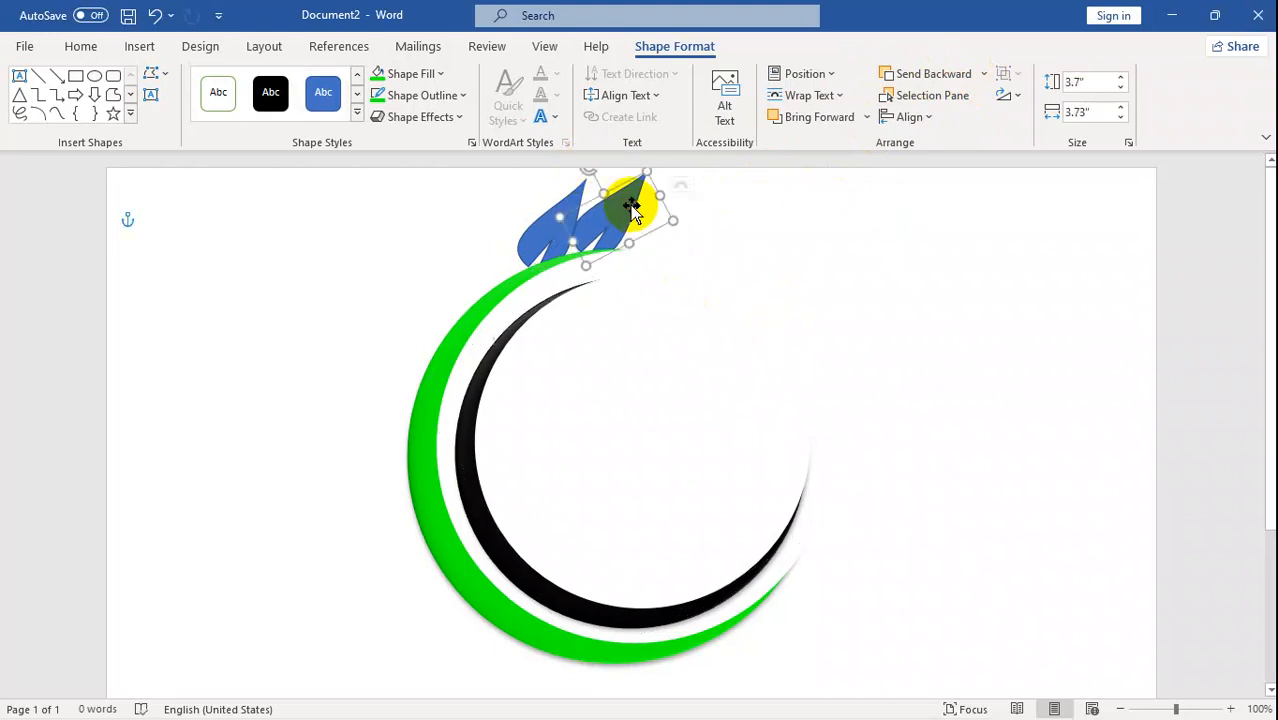
left_click_drag(636, 232, 662, 223)
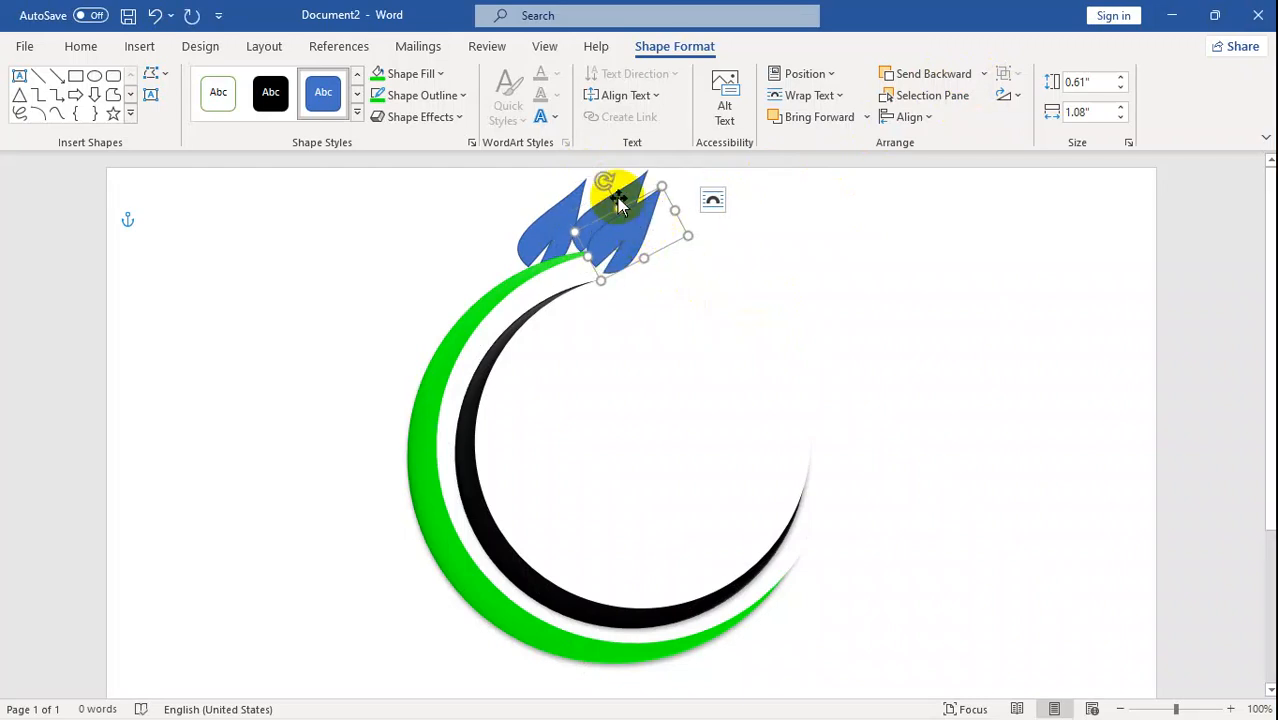
left_click_drag(612, 182, 656, 239)
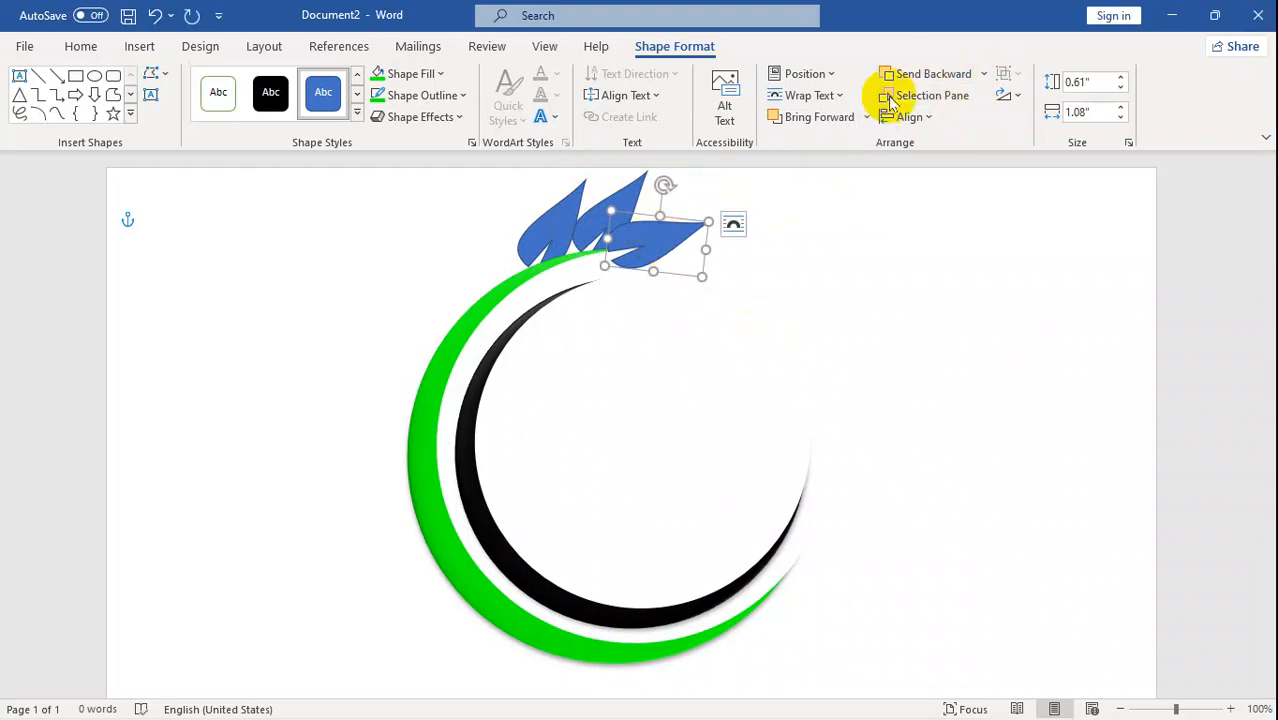
left_click(914, 76)
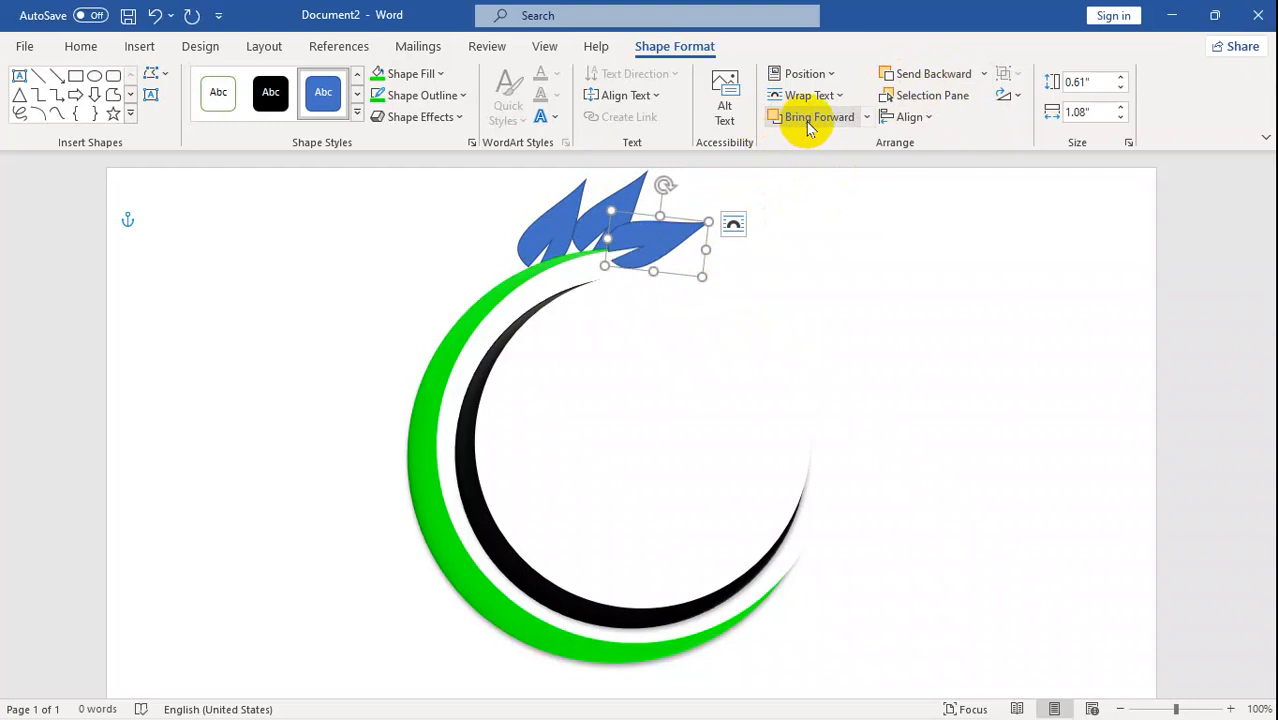
left_click_drag(672, 243, 675, 243)
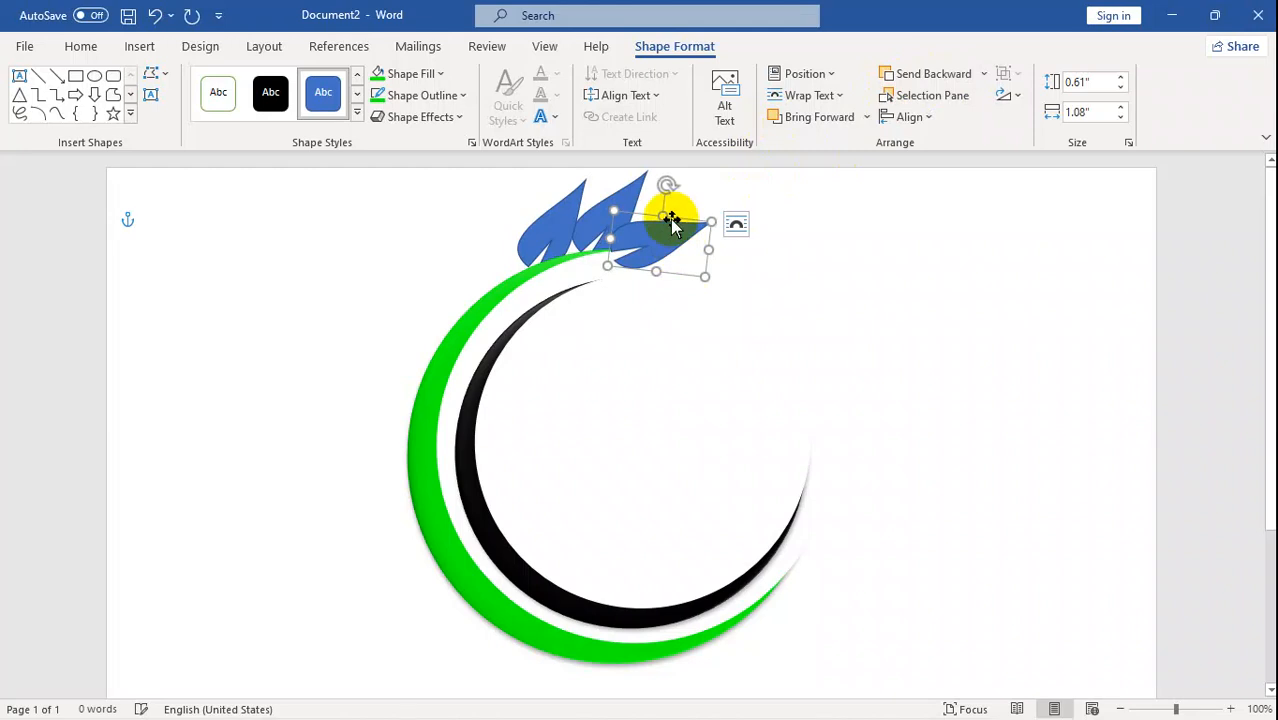
left_click_drag(666, 187, 671, 190)
left_click_drag(636, 236, 632, 236)
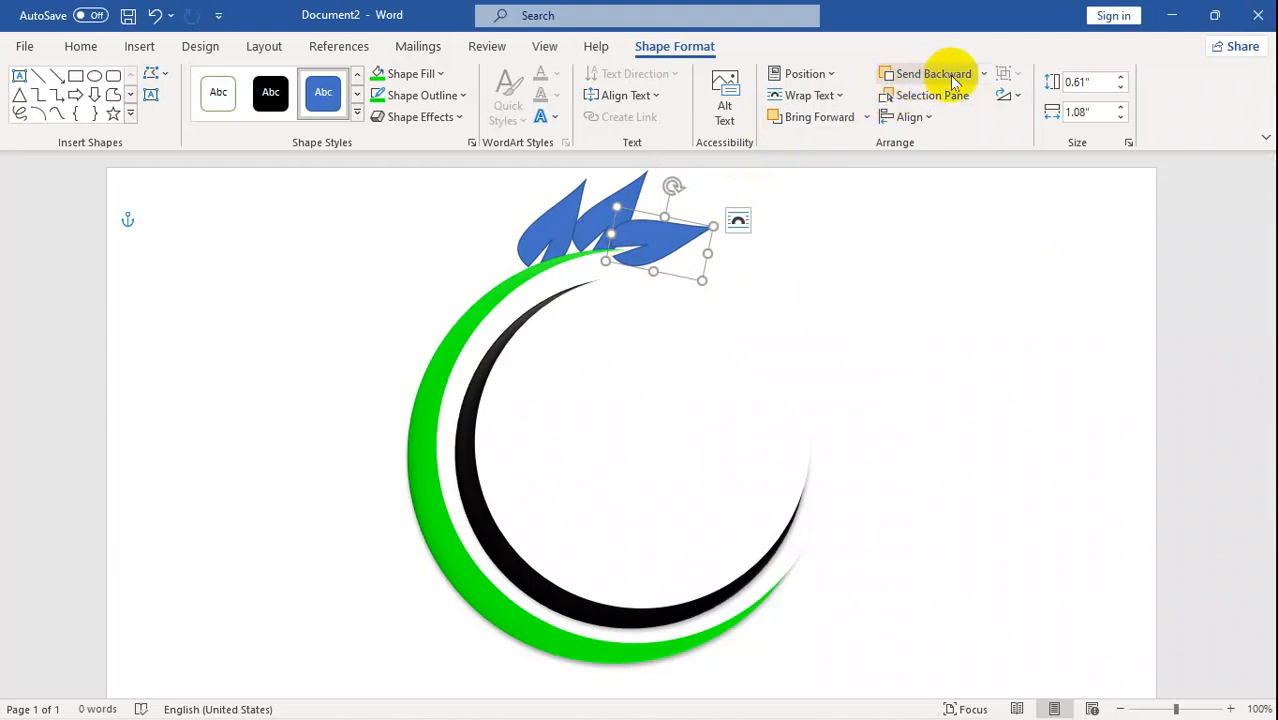
Try sending the third leaf backward behind the green crescent, and bring it forward again.
left_click(981, 78)
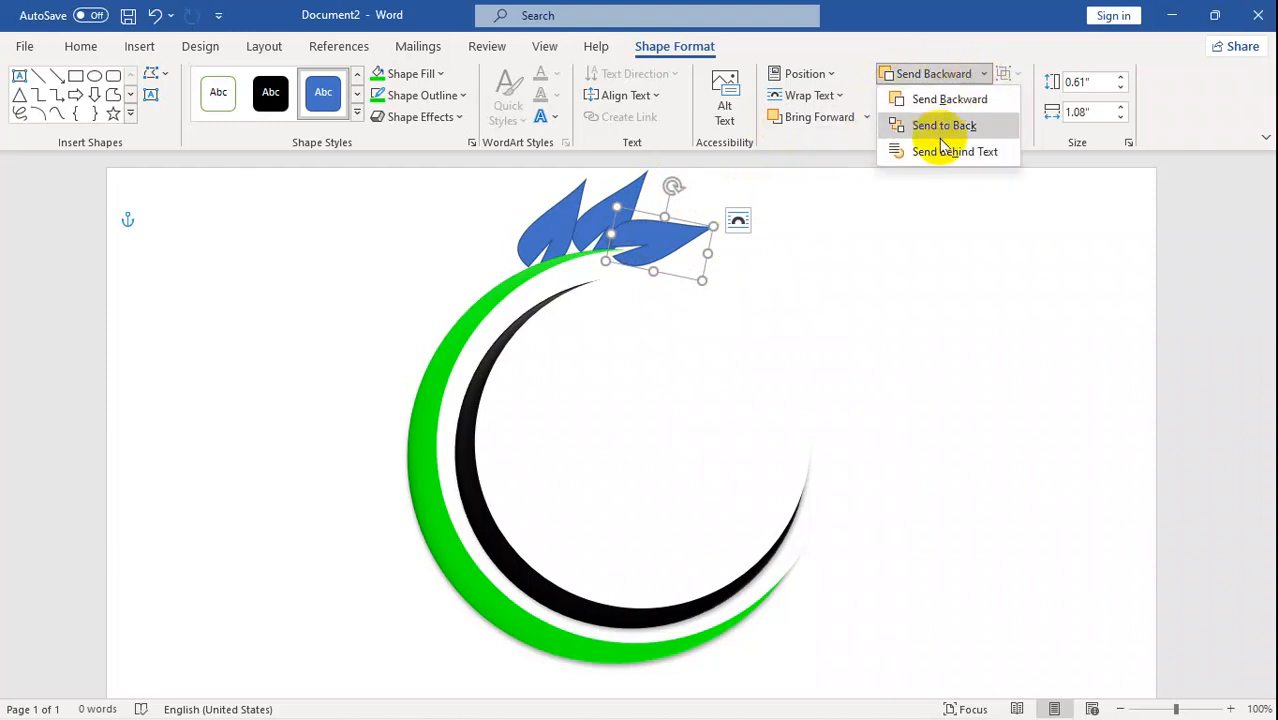
left_click(925, 99)
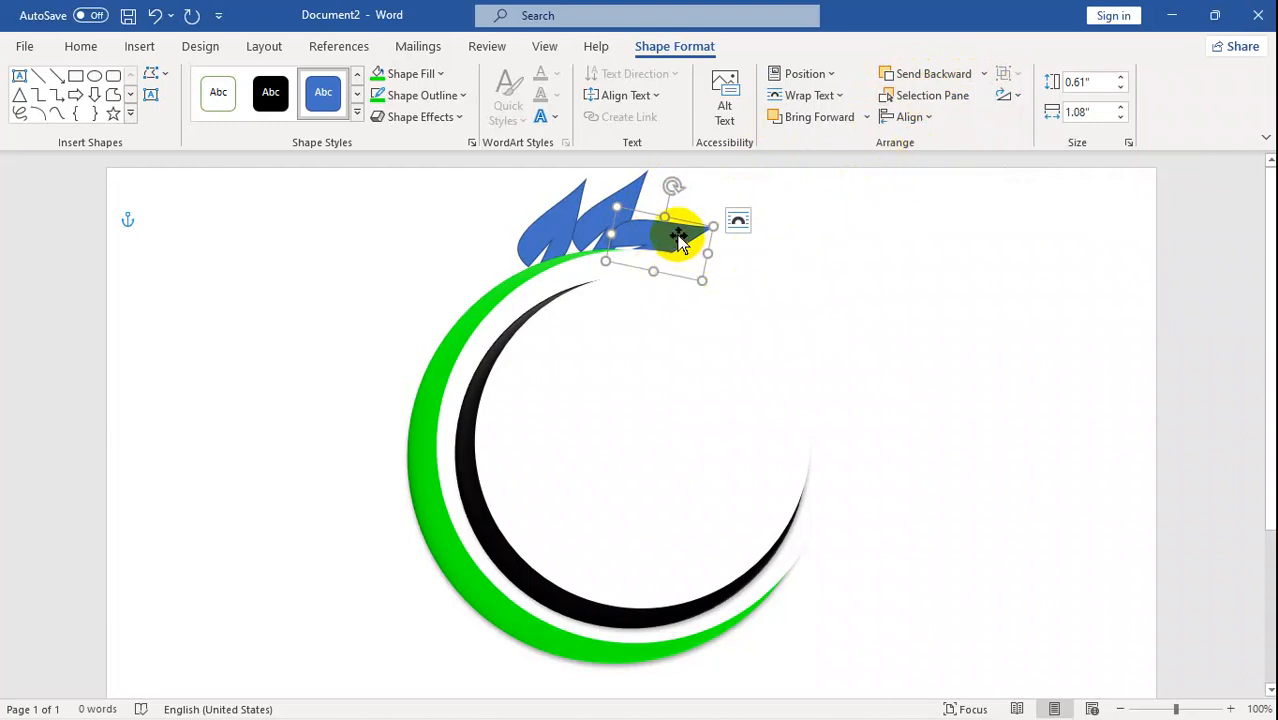
left_click(820, 117)
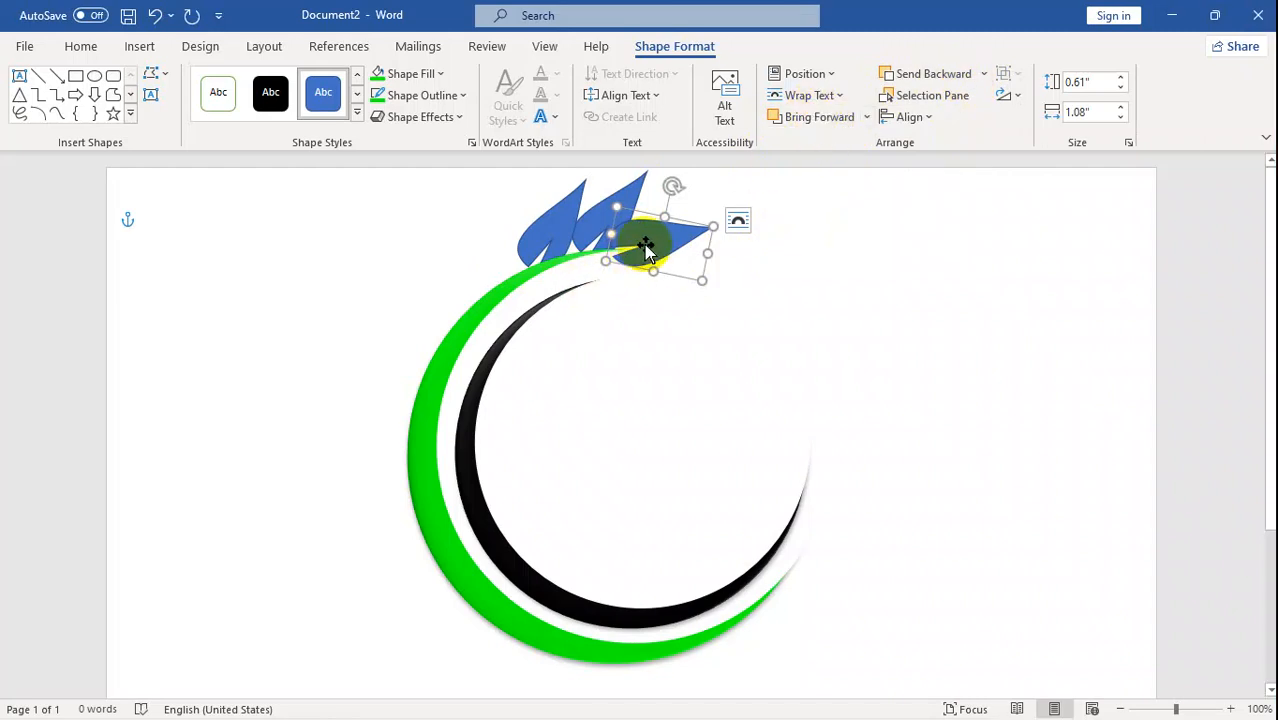
Duplicate the third leaf onto the black crescent's upper tip, rotate the copy clockwise and shrink it to about 0.48" by 0.97".
left_click_drag(650, 255, 612, 298)
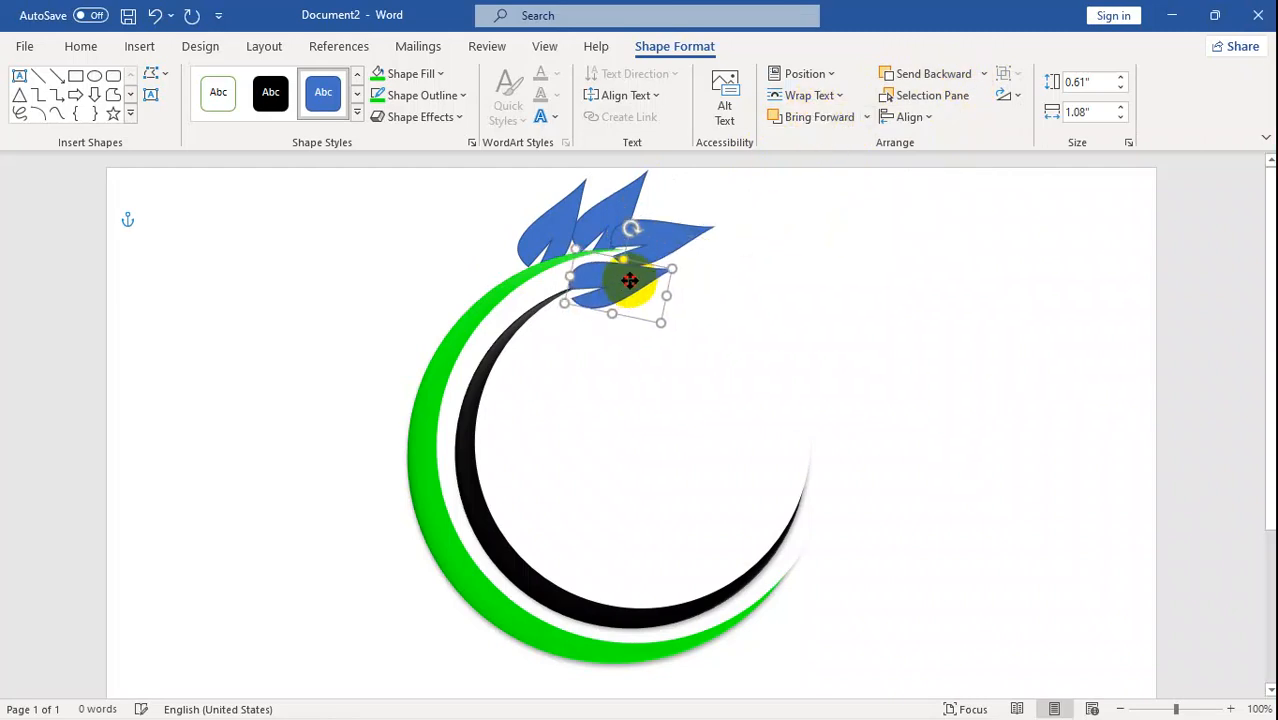
left_click_drag(634, 234, 640, 261)
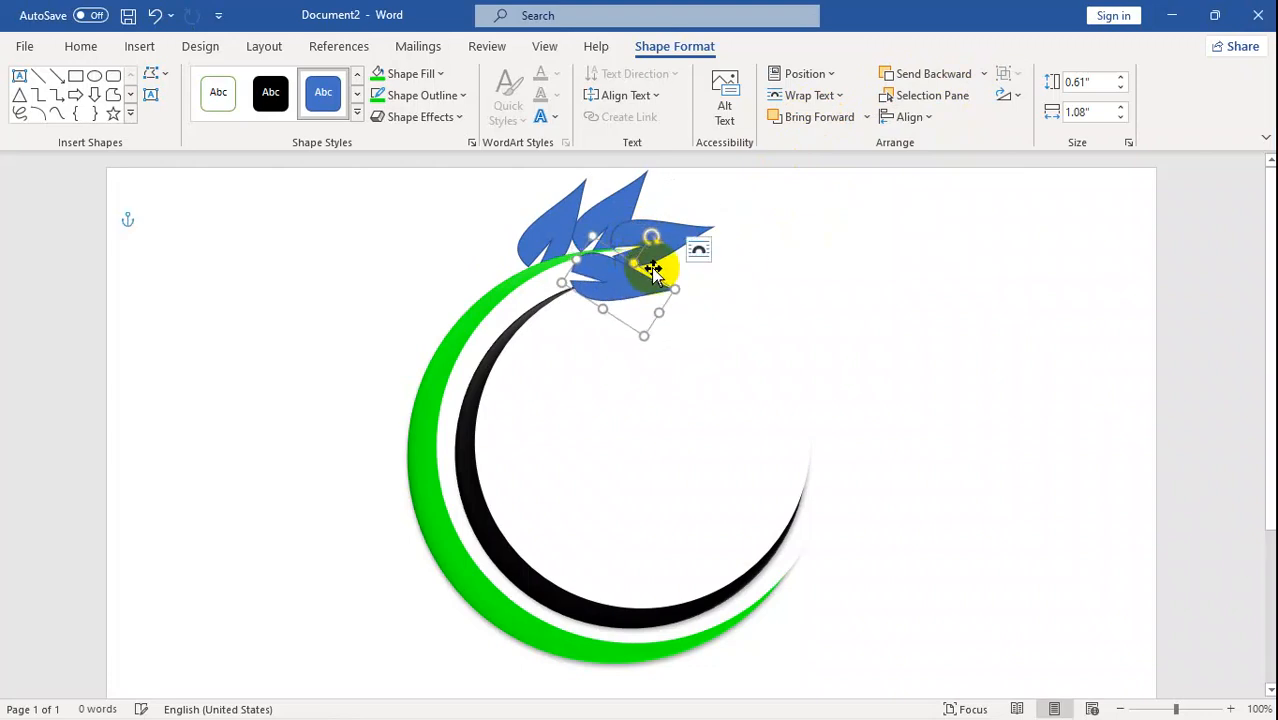
left_click(614, 280)
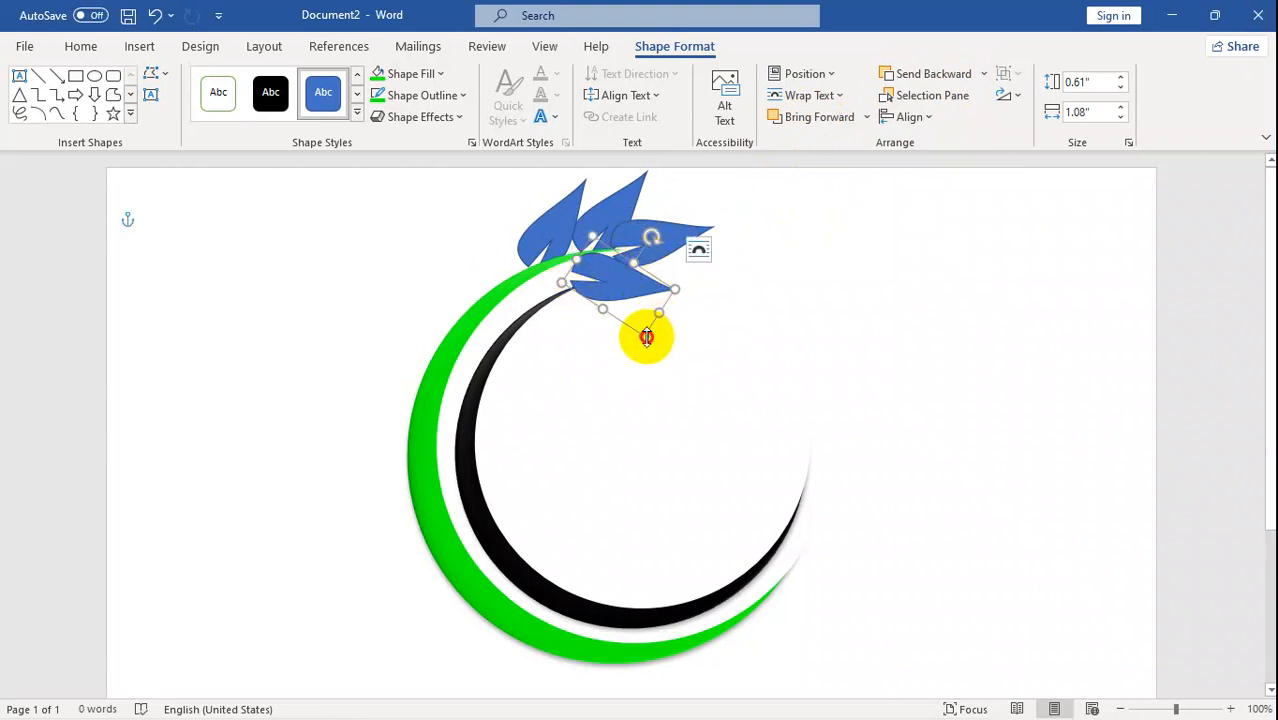
left_click_drag(647, 337, 642, 321)
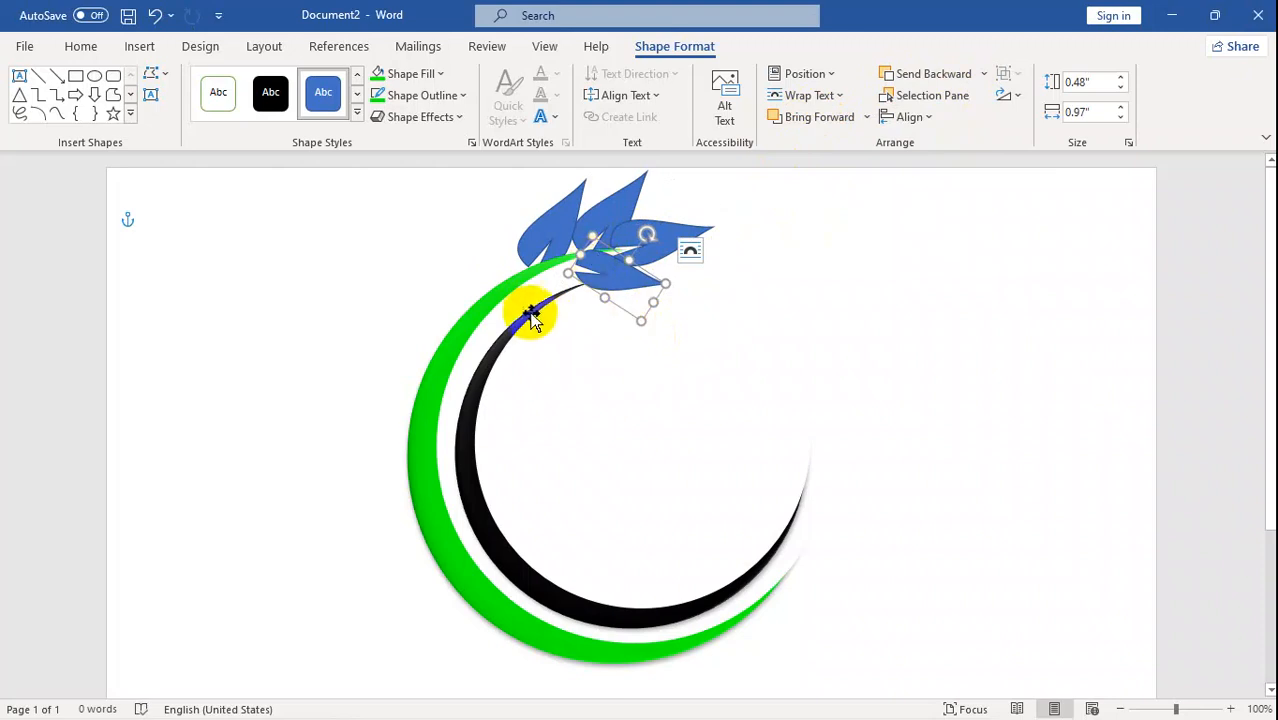
Select all four leaves and give them a bright green fill and outline matching the green crescent.
left_click(566, 246)
left_click(553, 236)
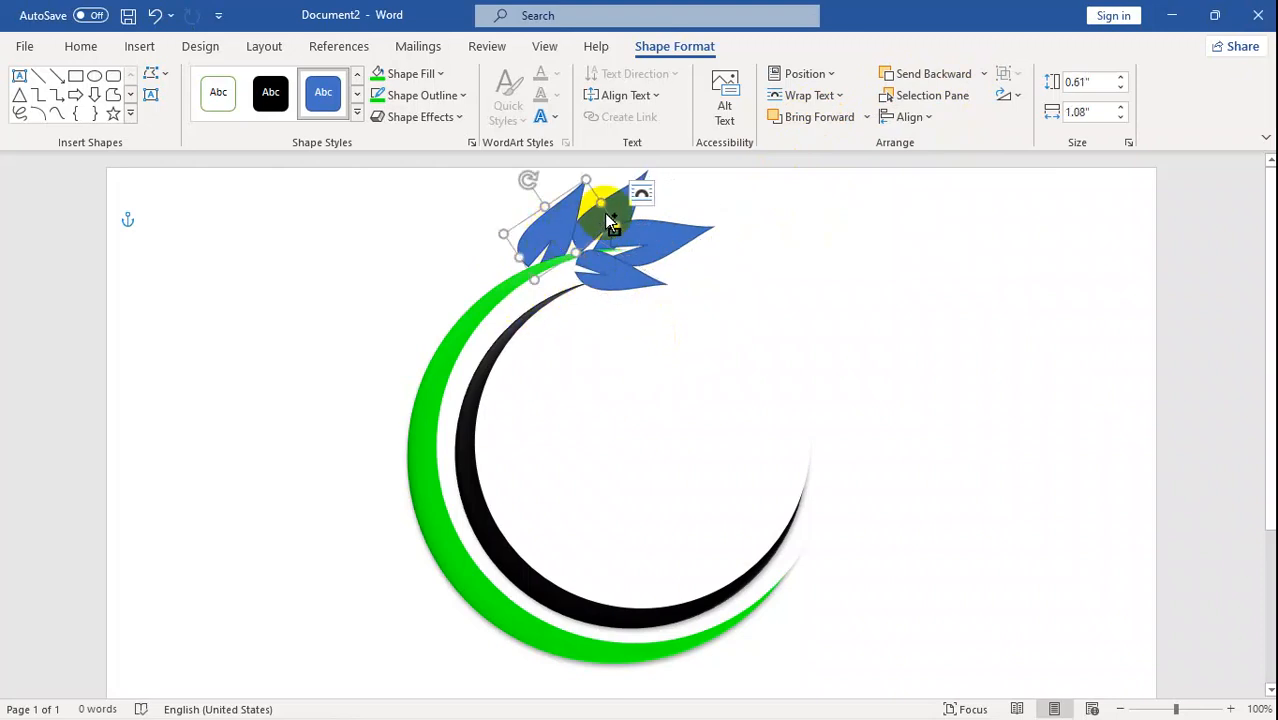
left_click_drag(618, 220, 636, 293)
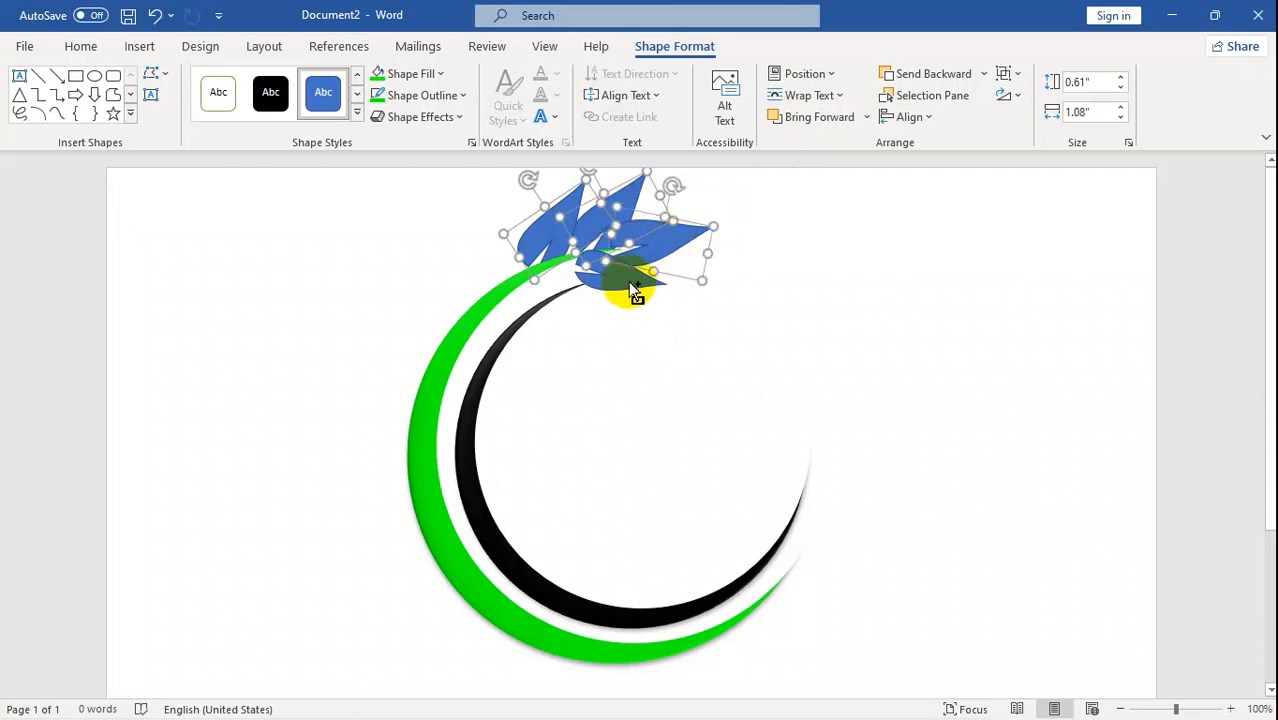
left_click(379, 76)
left_click(380, 101)
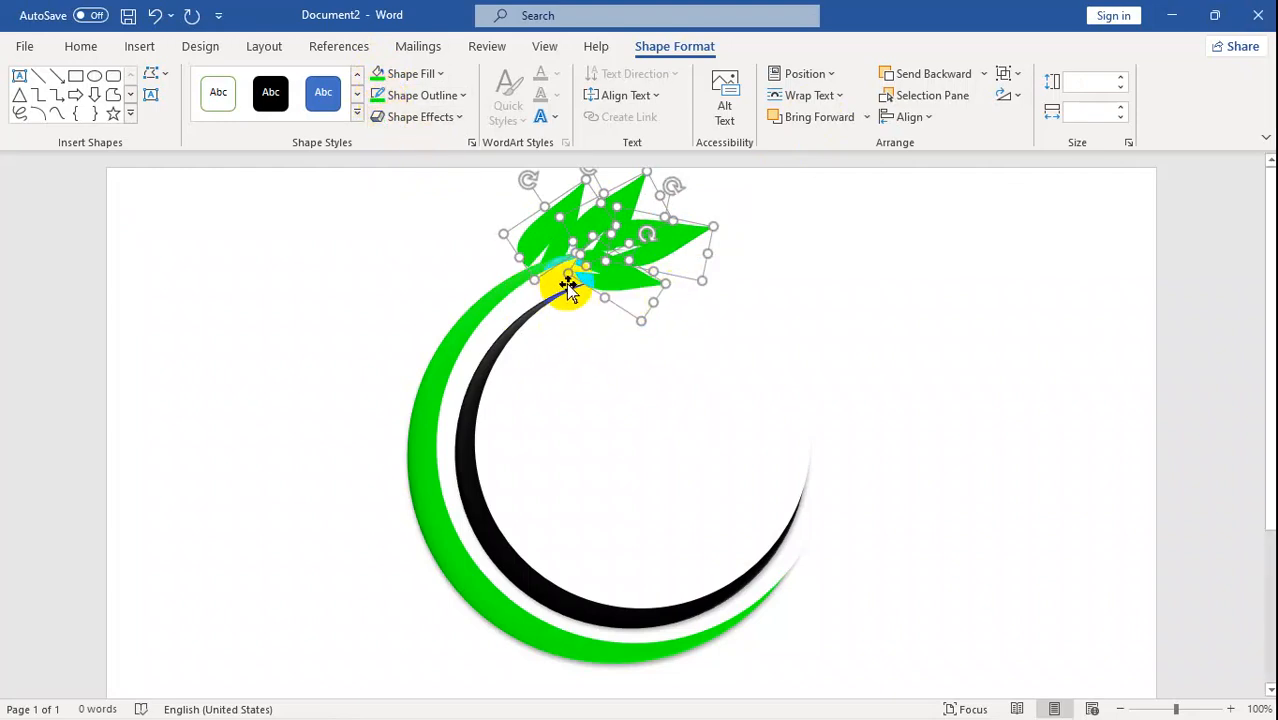
Apply the second preset shape effect to the four leaves and change their bevel to the second style in the first row.
left_click(420, 116)
mouse_move(440, 172)
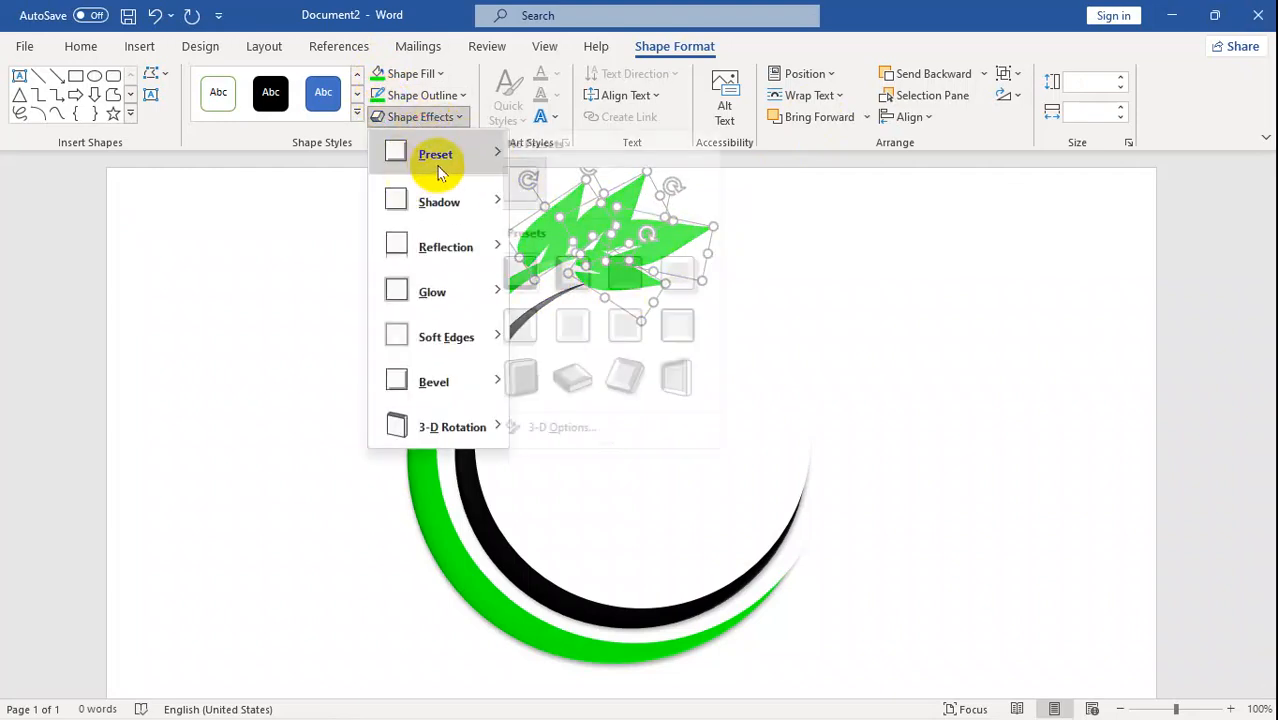
left_click(580, 273)
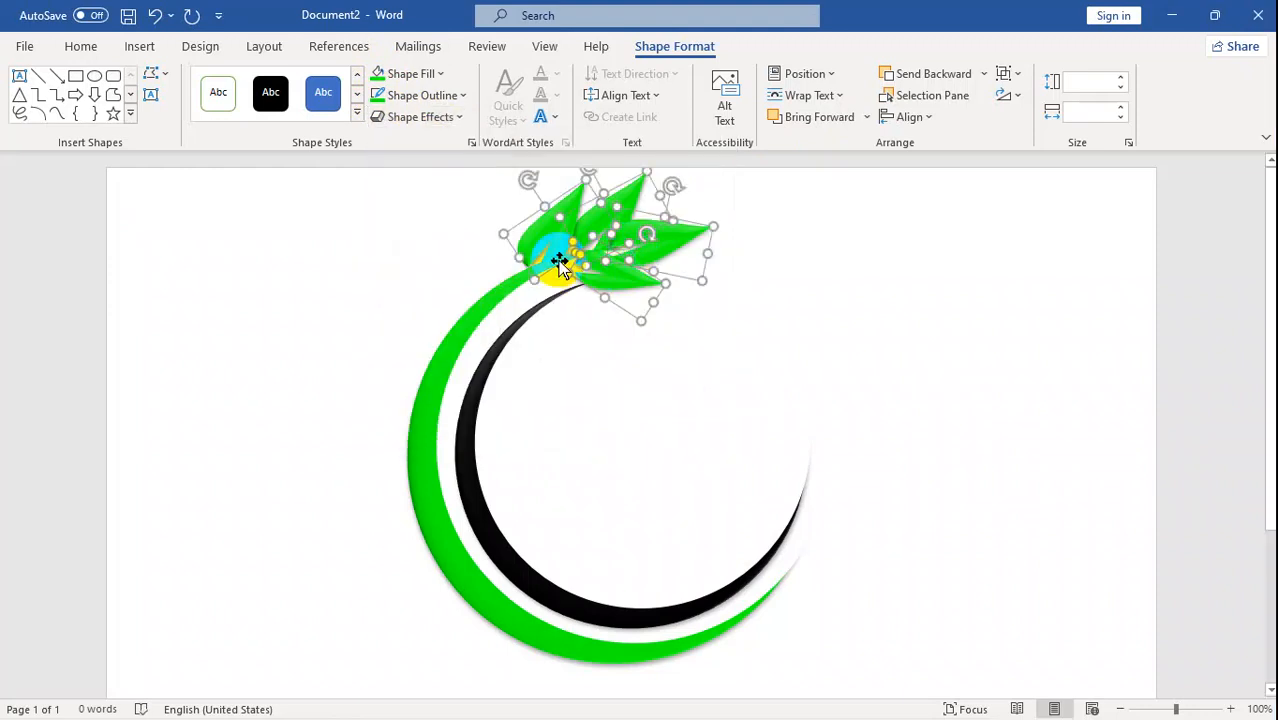
left_click(416, 116)
mouse_move(457, 377)
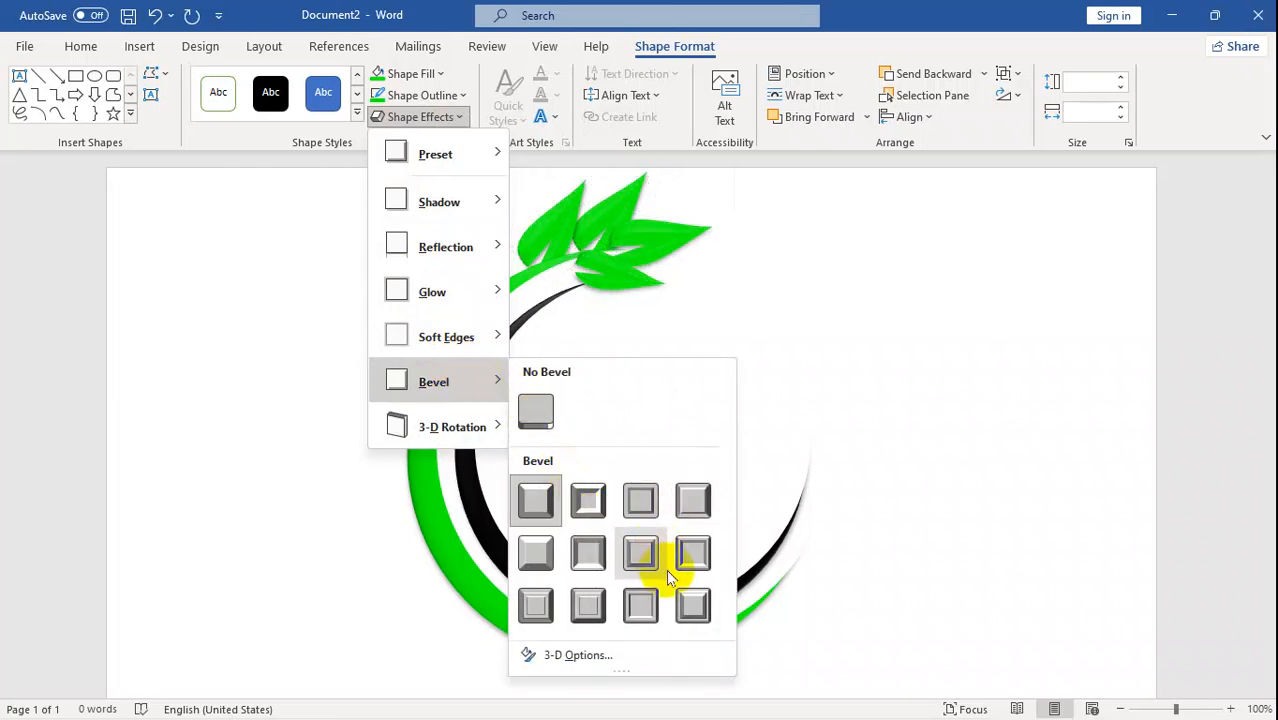
left_click(588, 500)
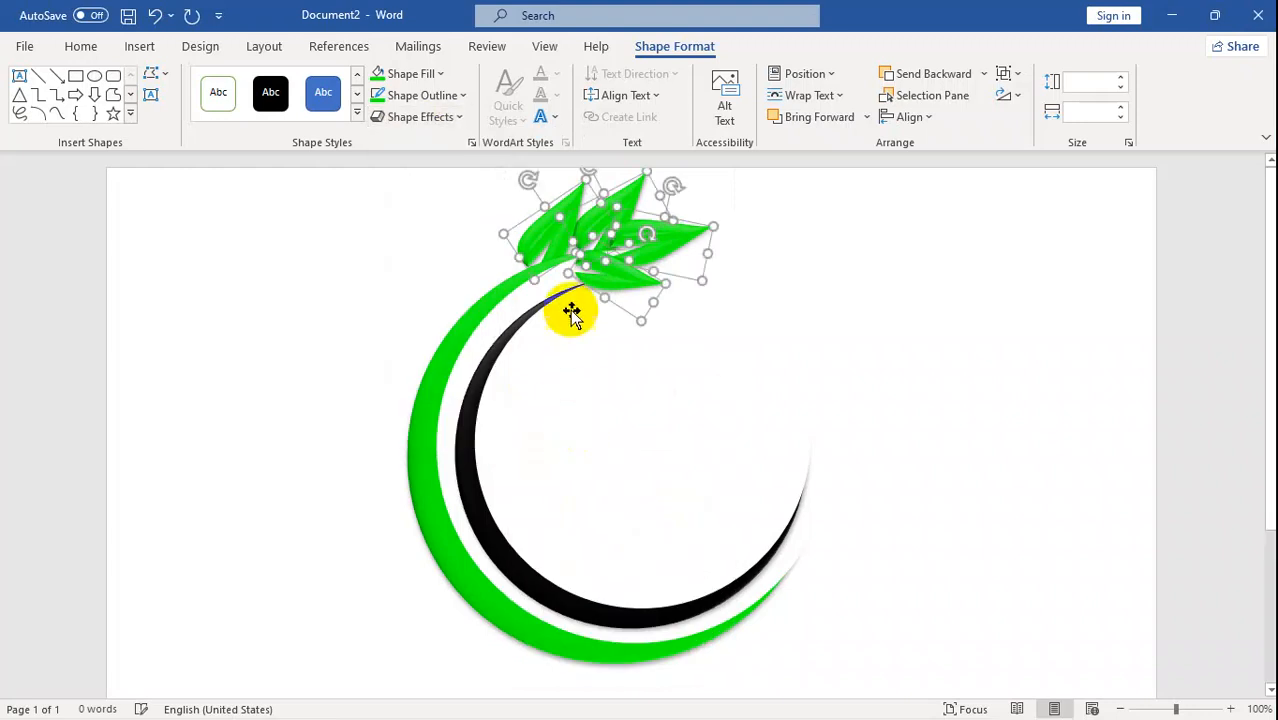
Switch the four leaves to a gradient fill and set its first stop to the recent bright green.
left_click(412, 74)
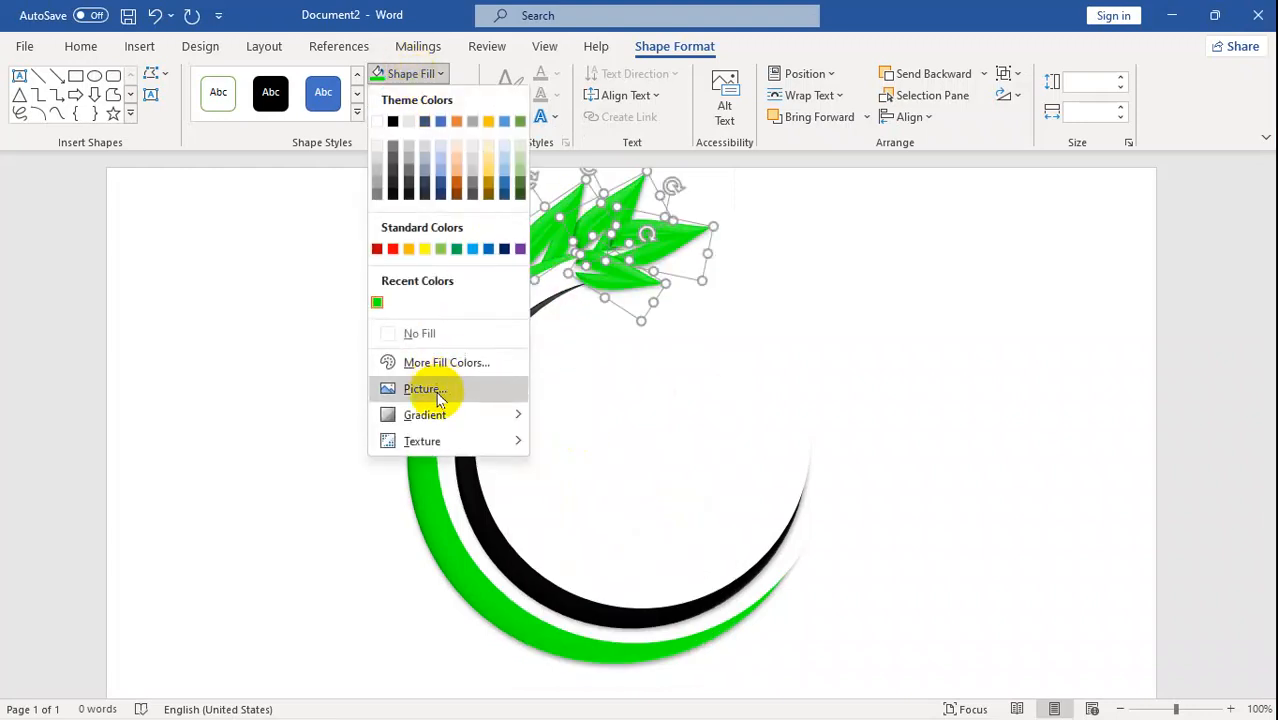
mouse_move(470, 425)
left_click(620, 694)
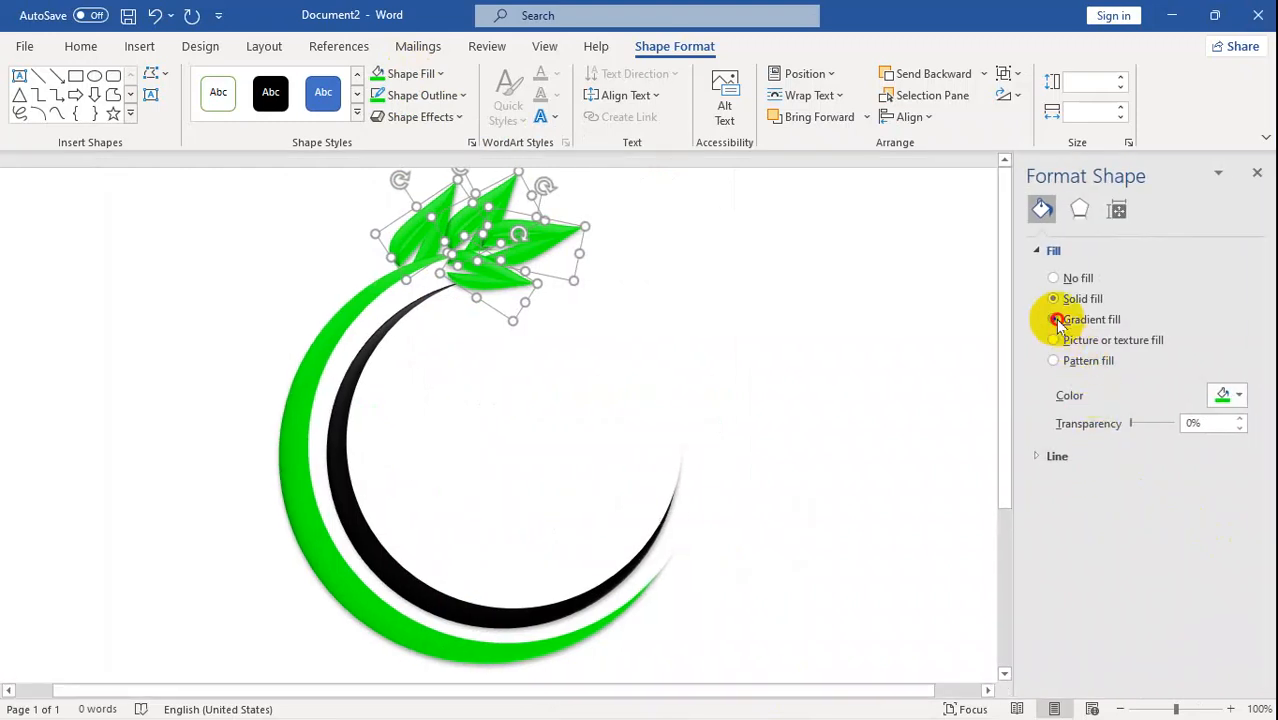
left_click(1055, 320)
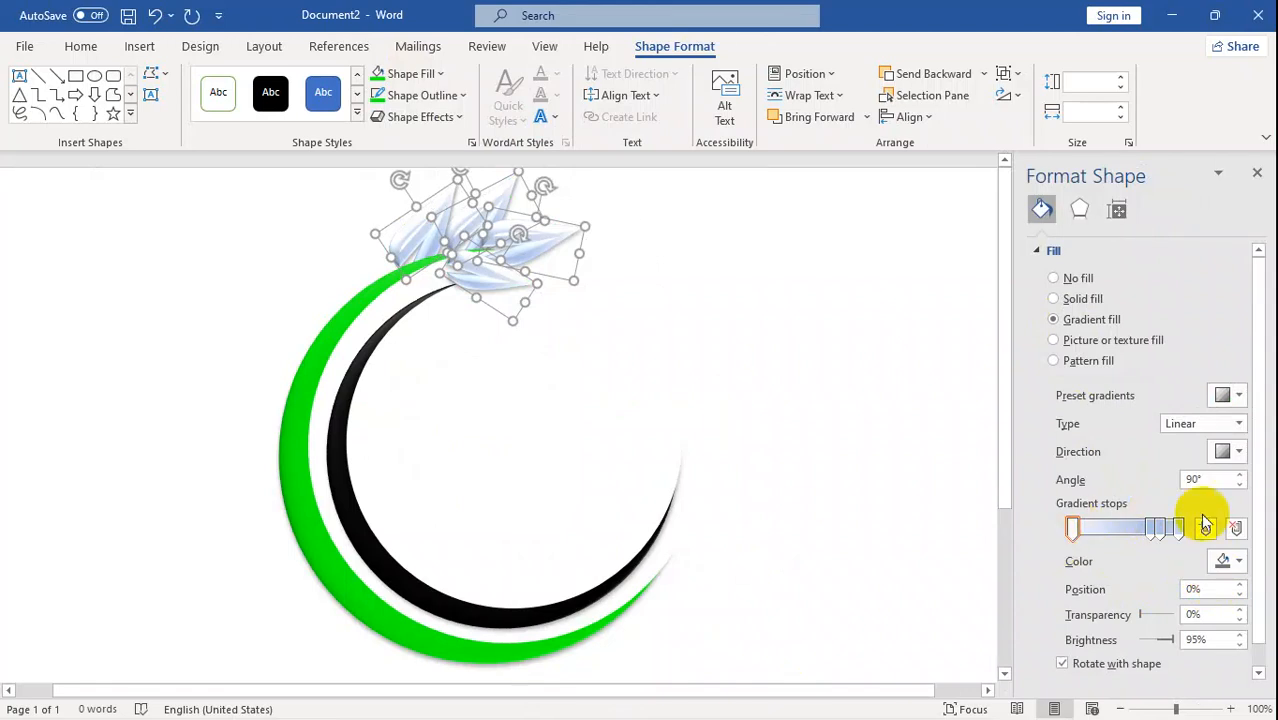
left_click(1230, 561)
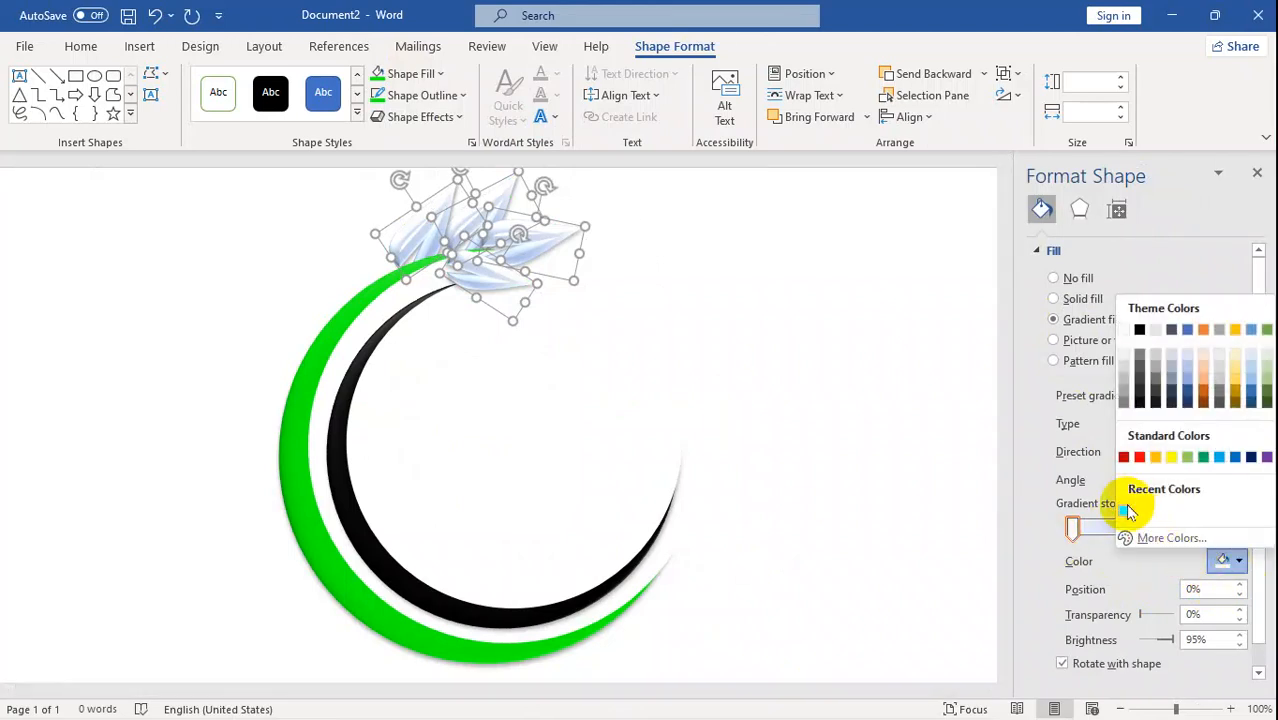
left_click(1125, 509)
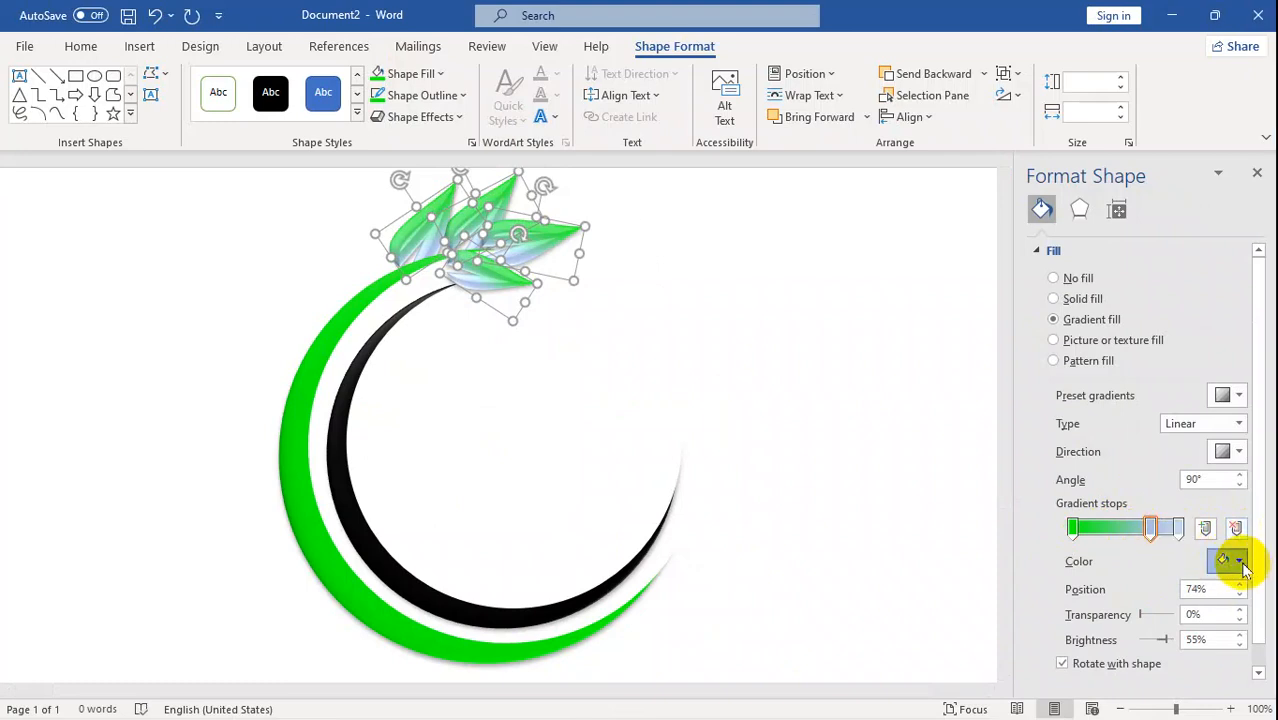
Color the leaves' gradient stop at 74% yellow and the end stop at 100% bright green.
left_click(1240, 562)
left_click(1176, 458)
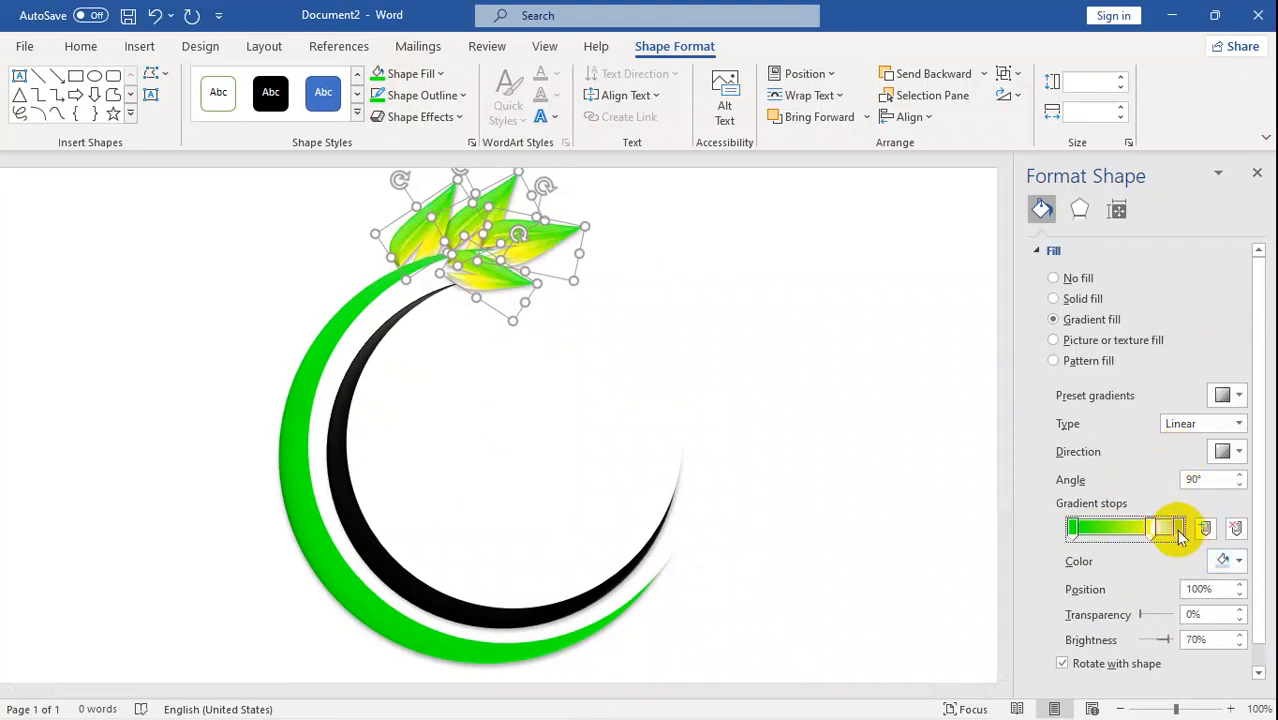
left_click(1243, 563)
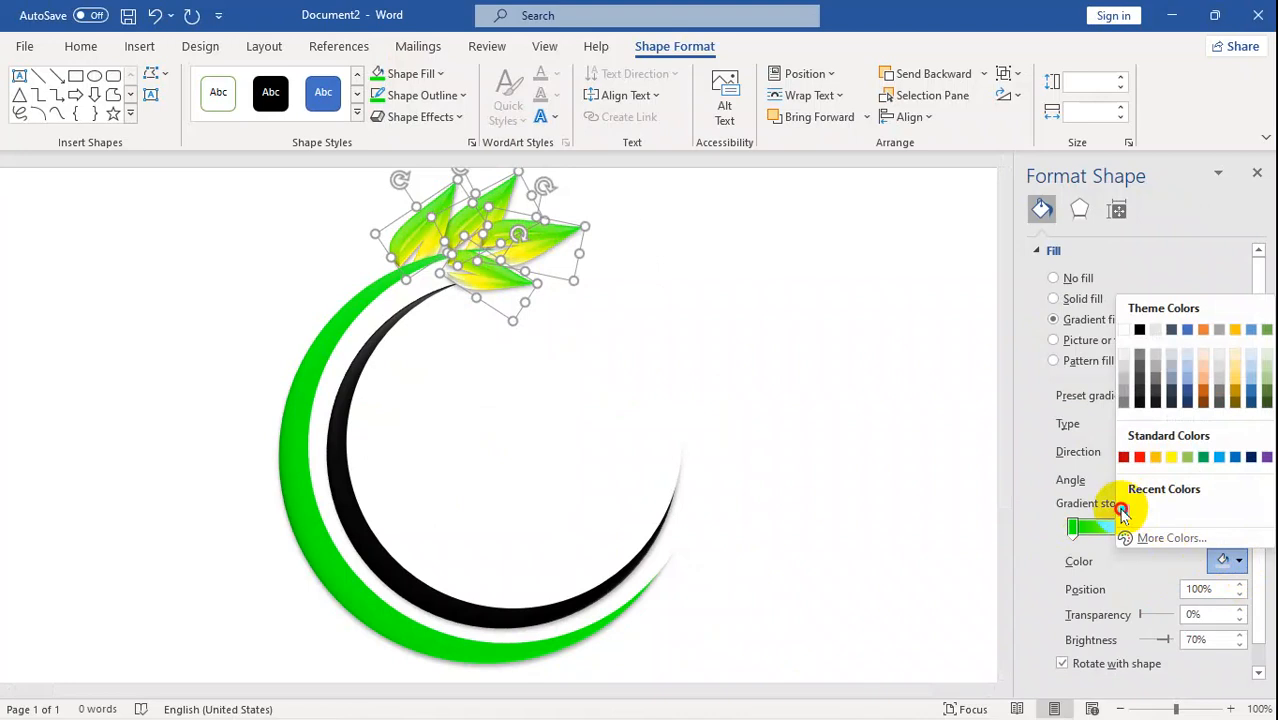
left_click(1119, 512)
Move the leaves' gradient stops: yellow to 52%, the first green to about 12% and the last green to about 95%.
left_click_drag(1150, 527, 1131, 528)
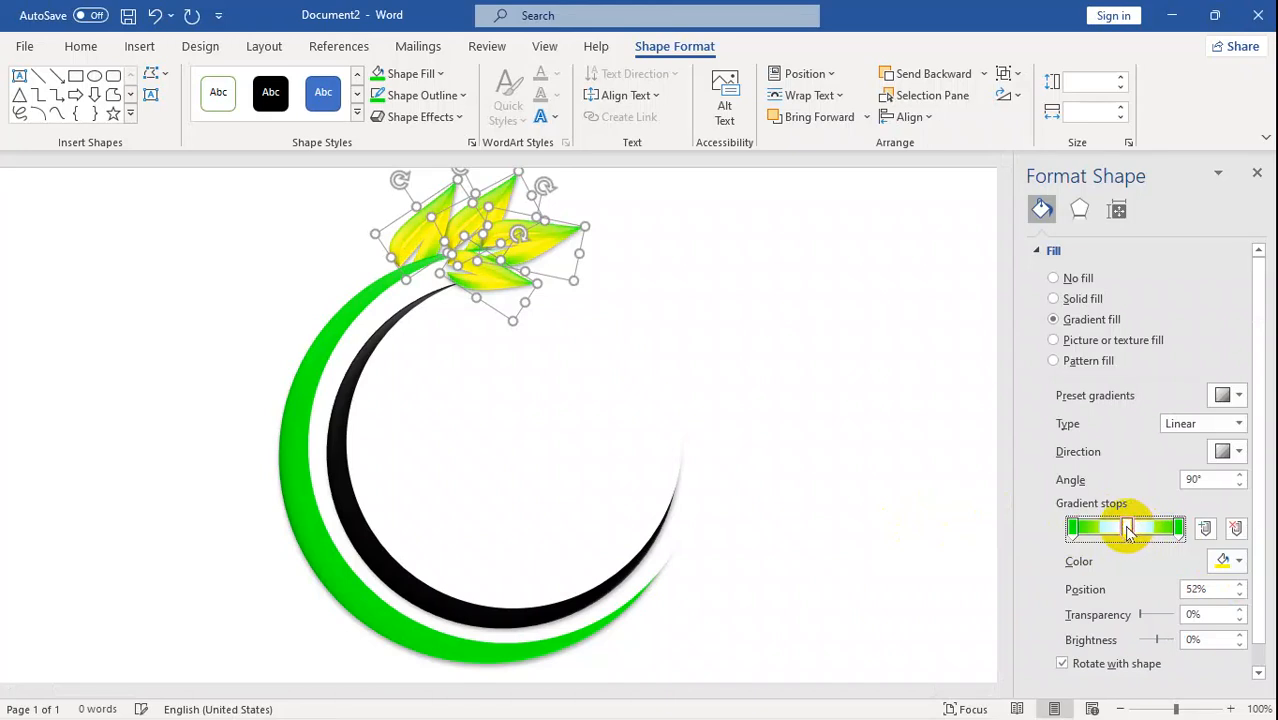
left_click(1076, 528)
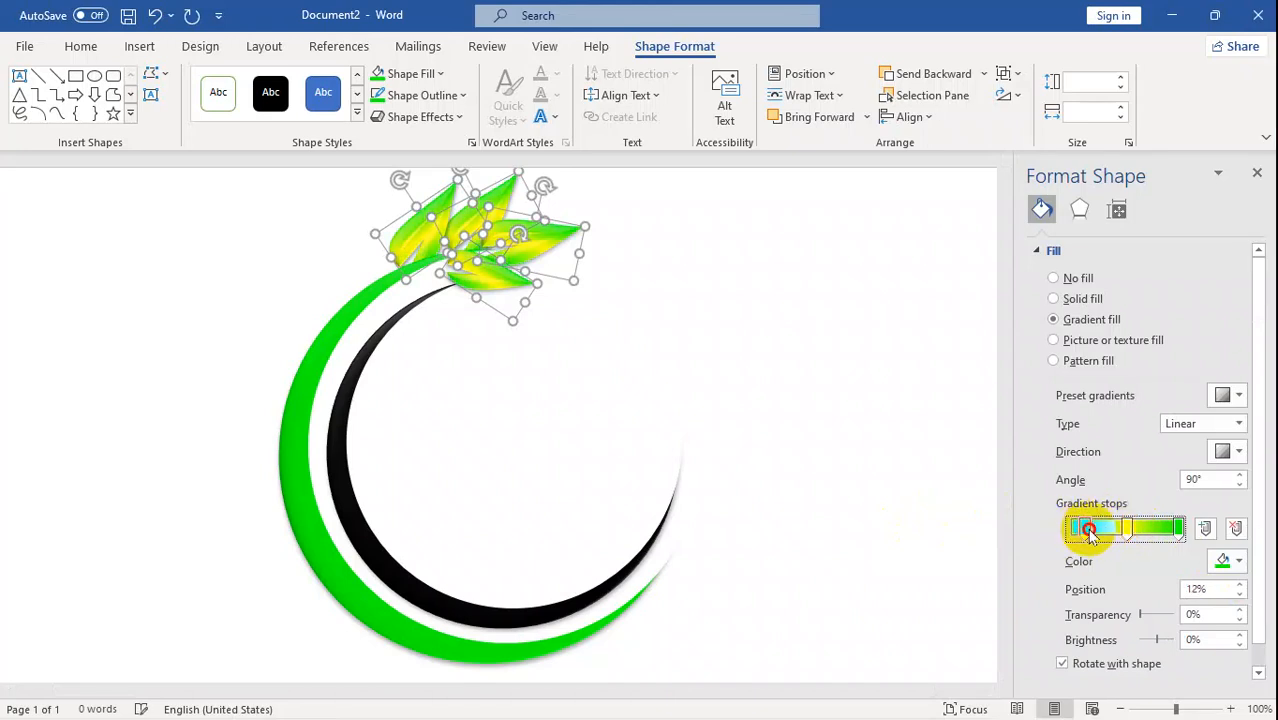
left_click_drag(1089, 530, 1158, 537)
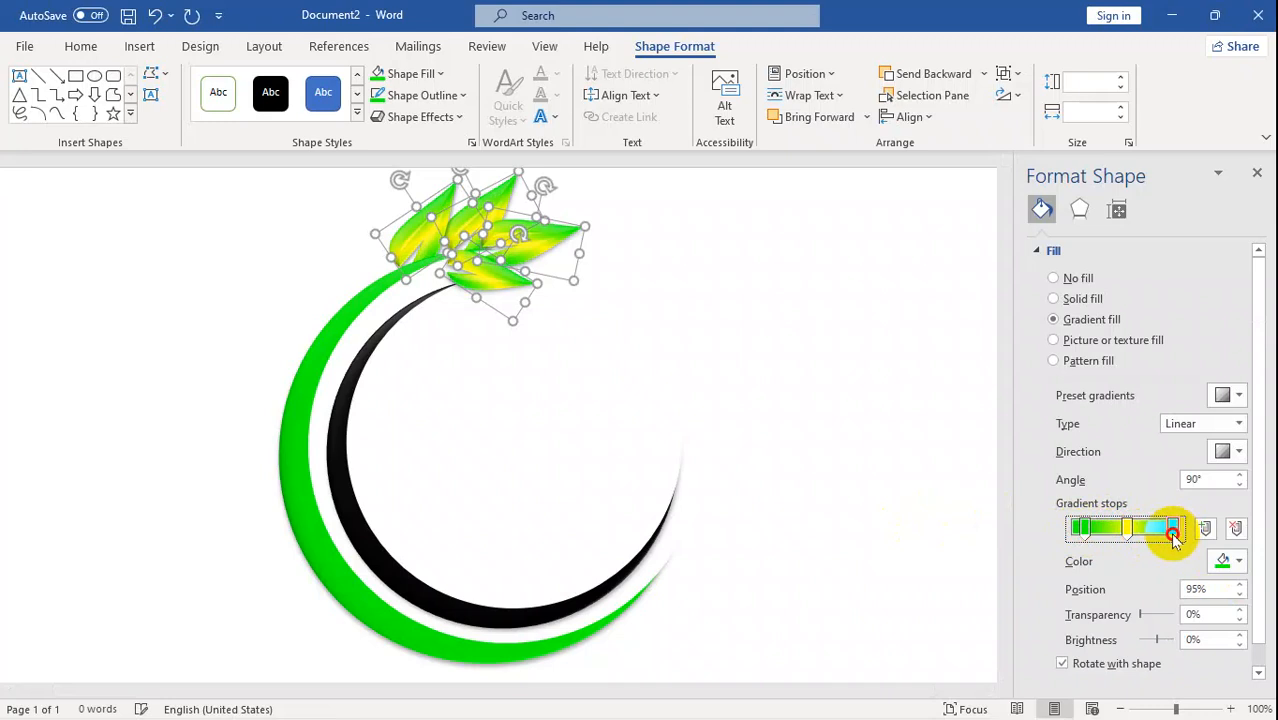
left_click(864, 516)
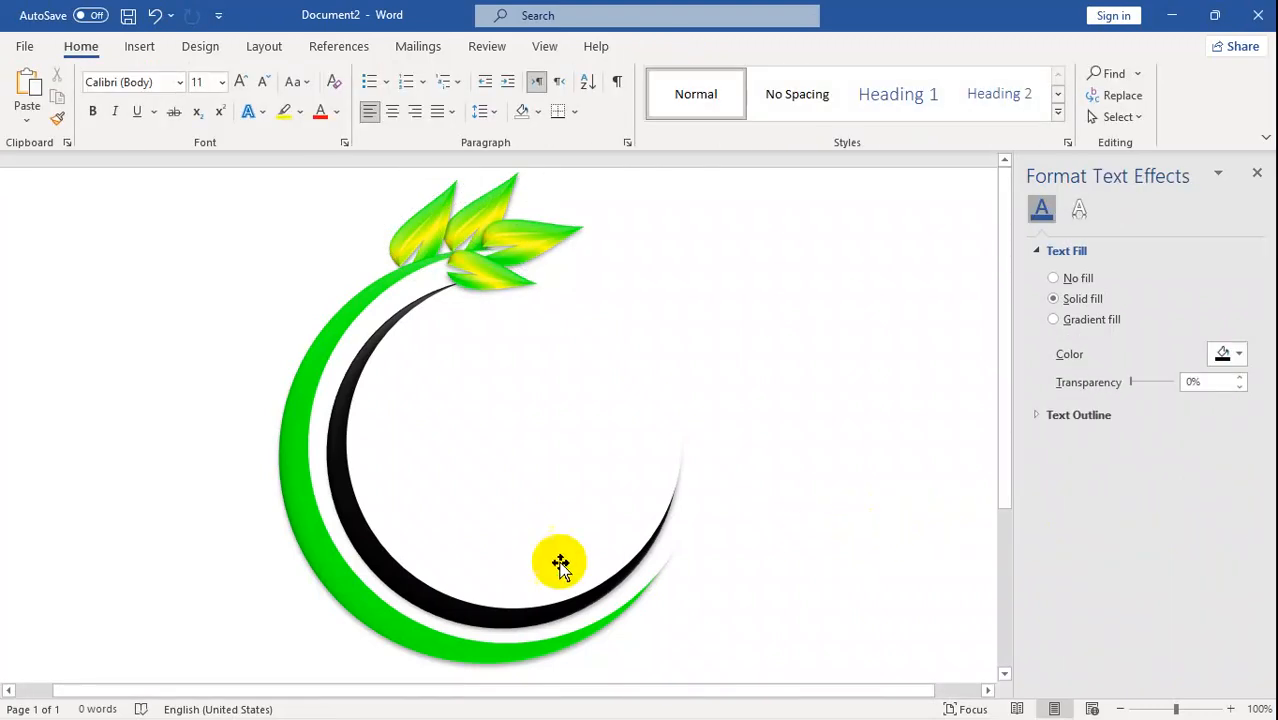
Switch to the logo.png reference image to check the remaining logo elements, and return to the document.
left_click(140, 47)
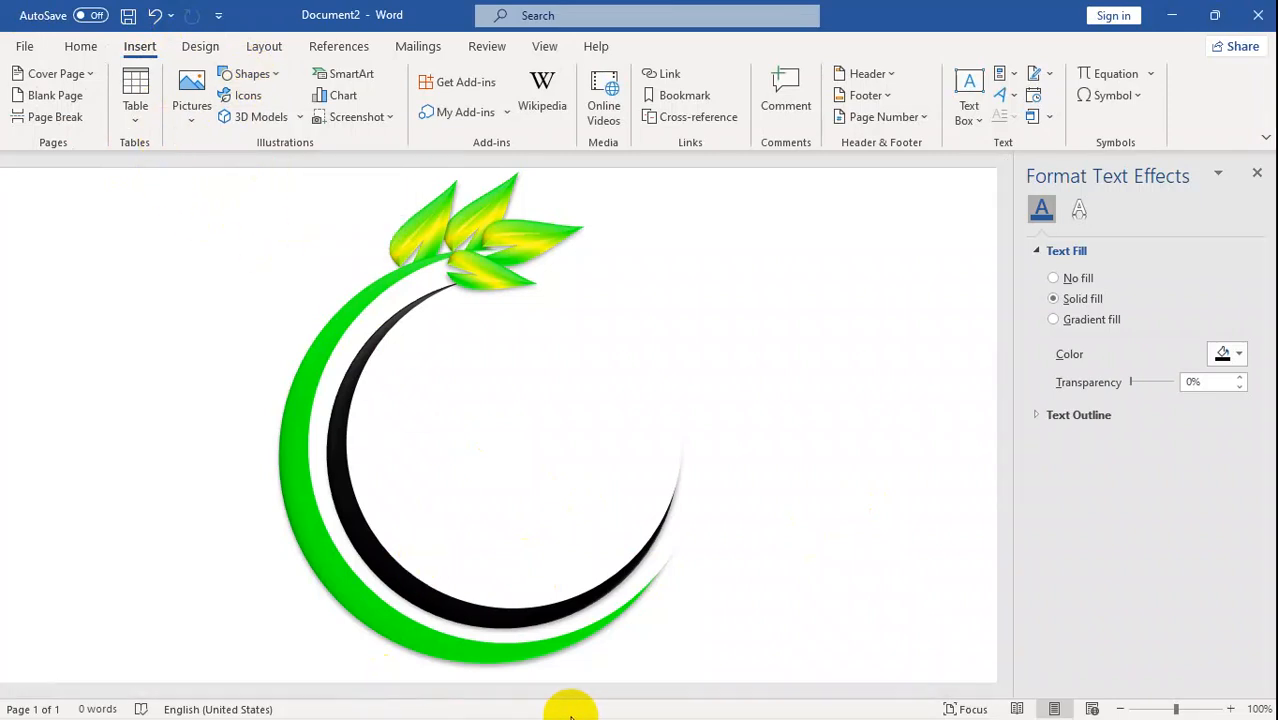
mouse_move(762, 710)
left_click(825, 700)
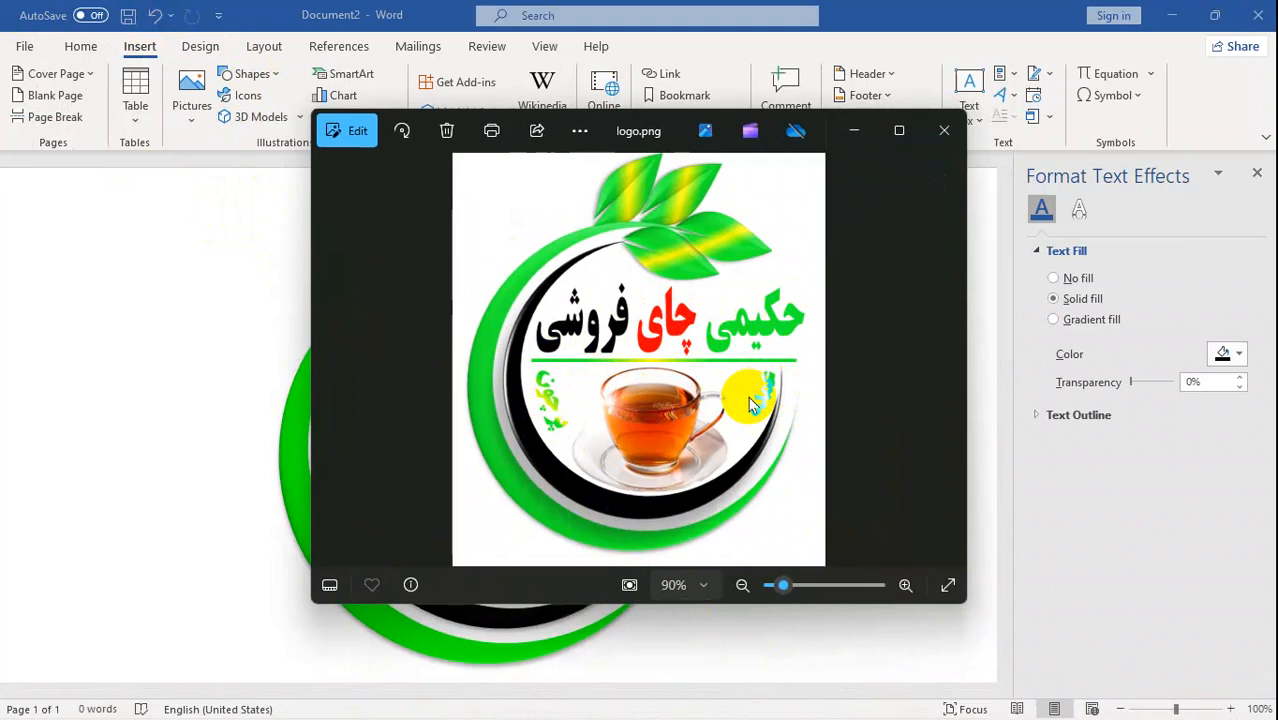
left_click(855, 135)
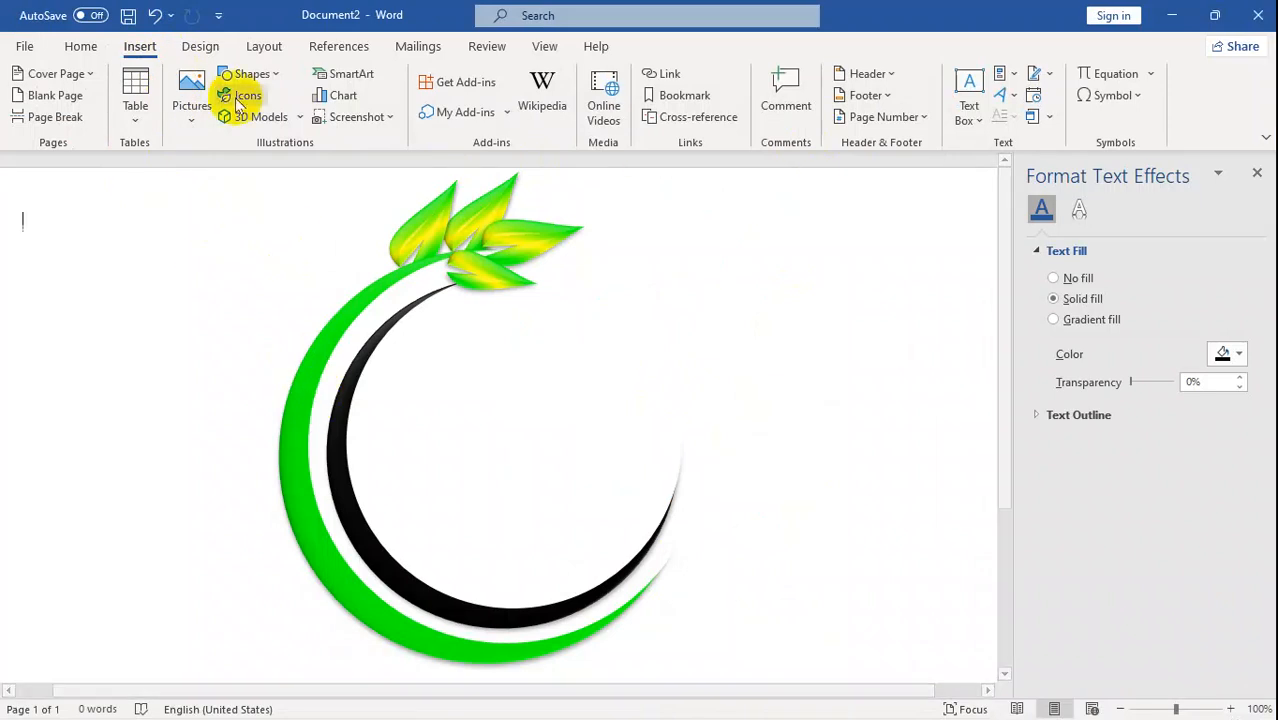
left_click(190, 95)
left_click(237, 175)
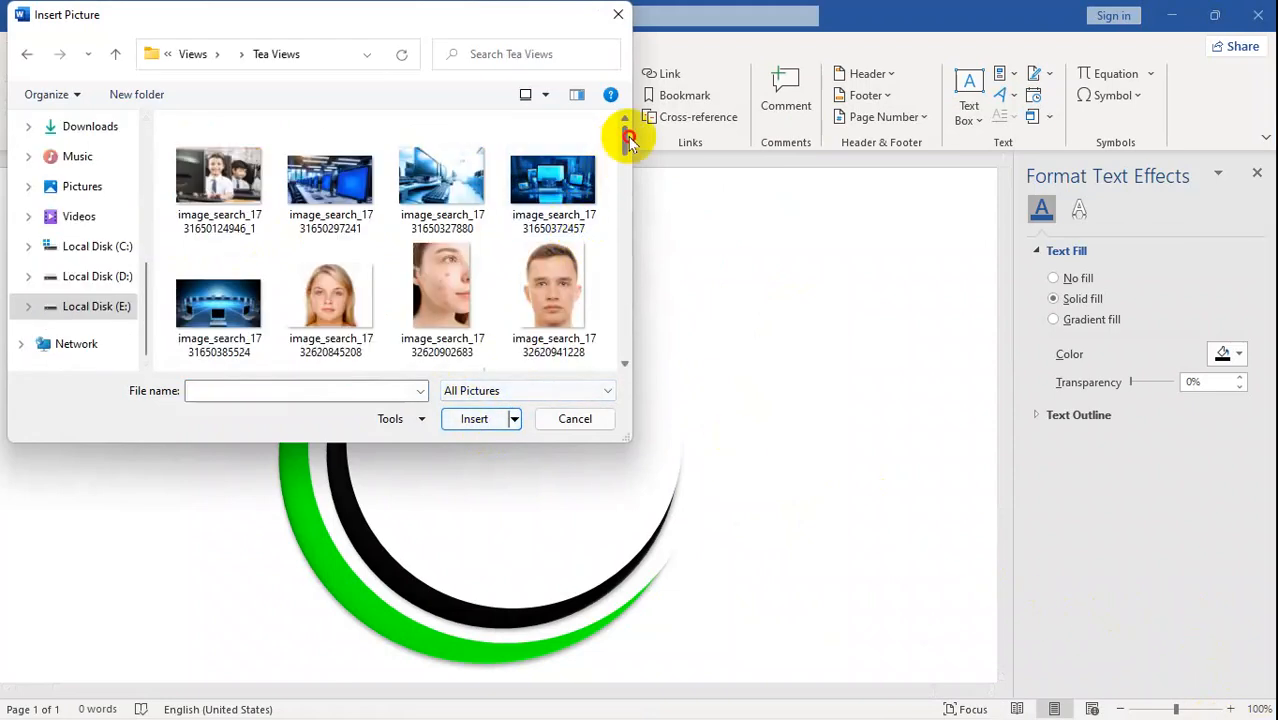
left_click_drag(627, 140, 627, 203)
left_click(561, 208)
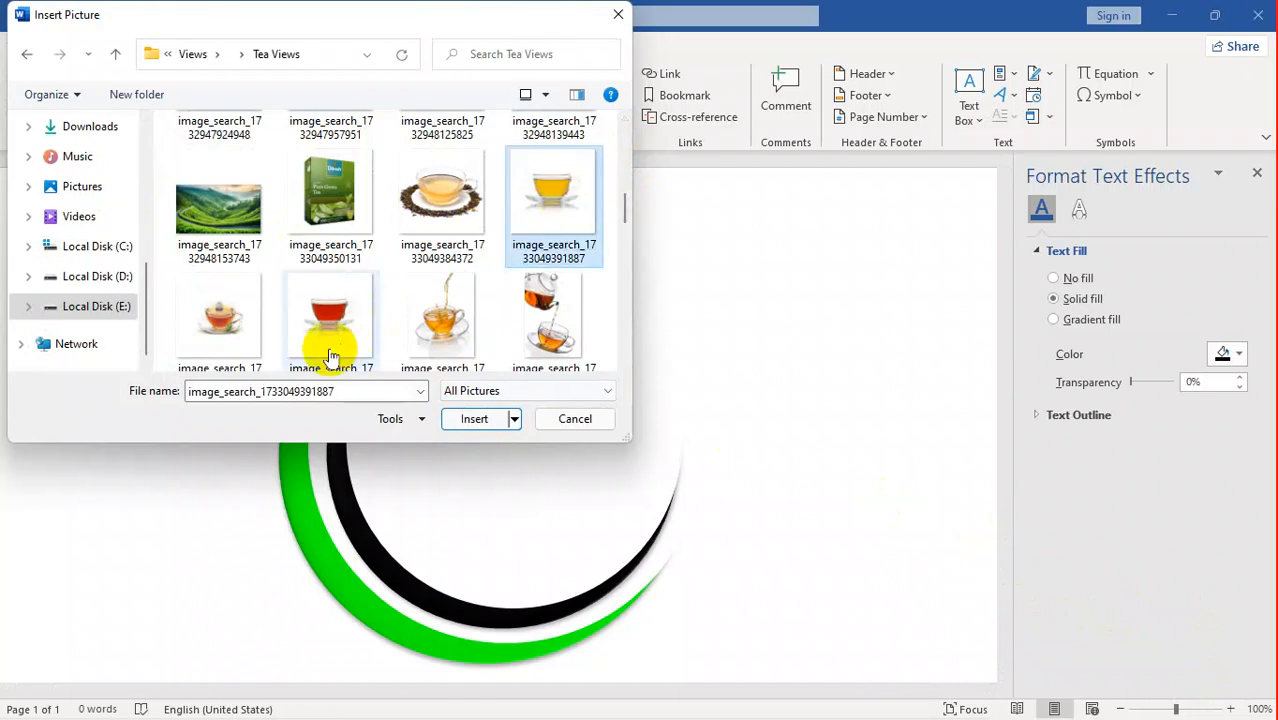
left_click(330, 338)
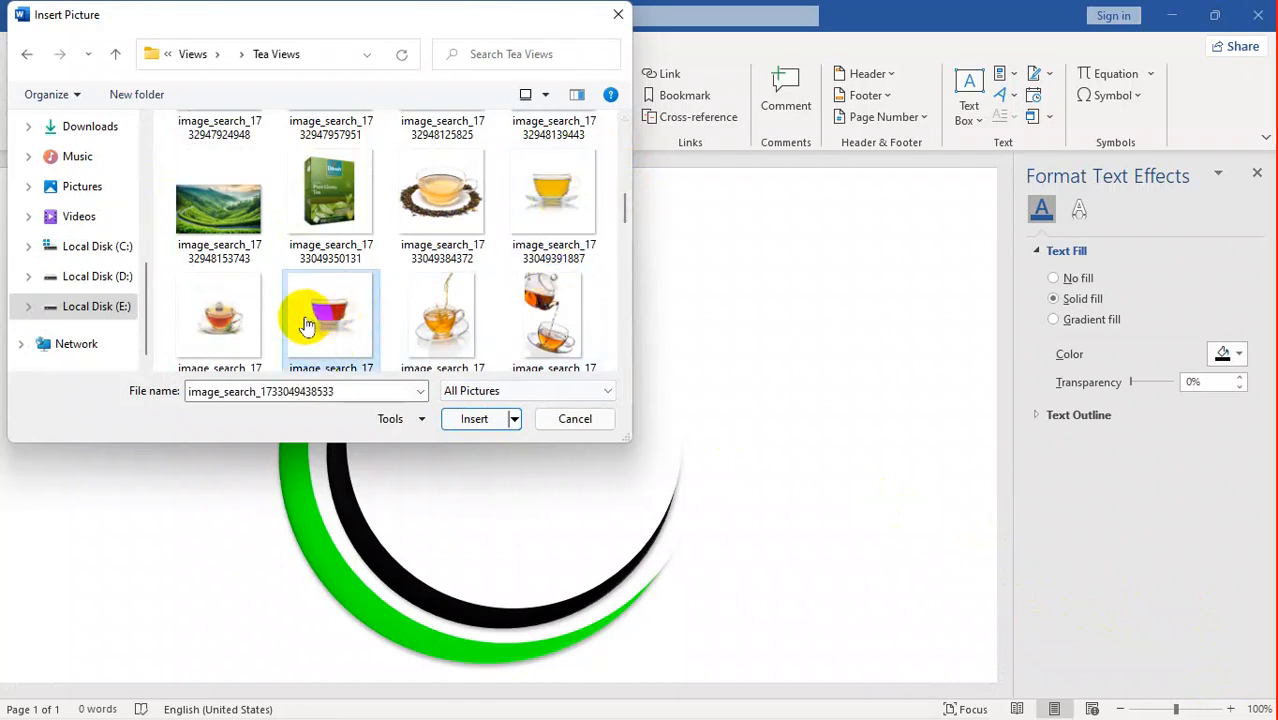
left_click_drag(622, 207, 622, 337)
double_click(553, 210)
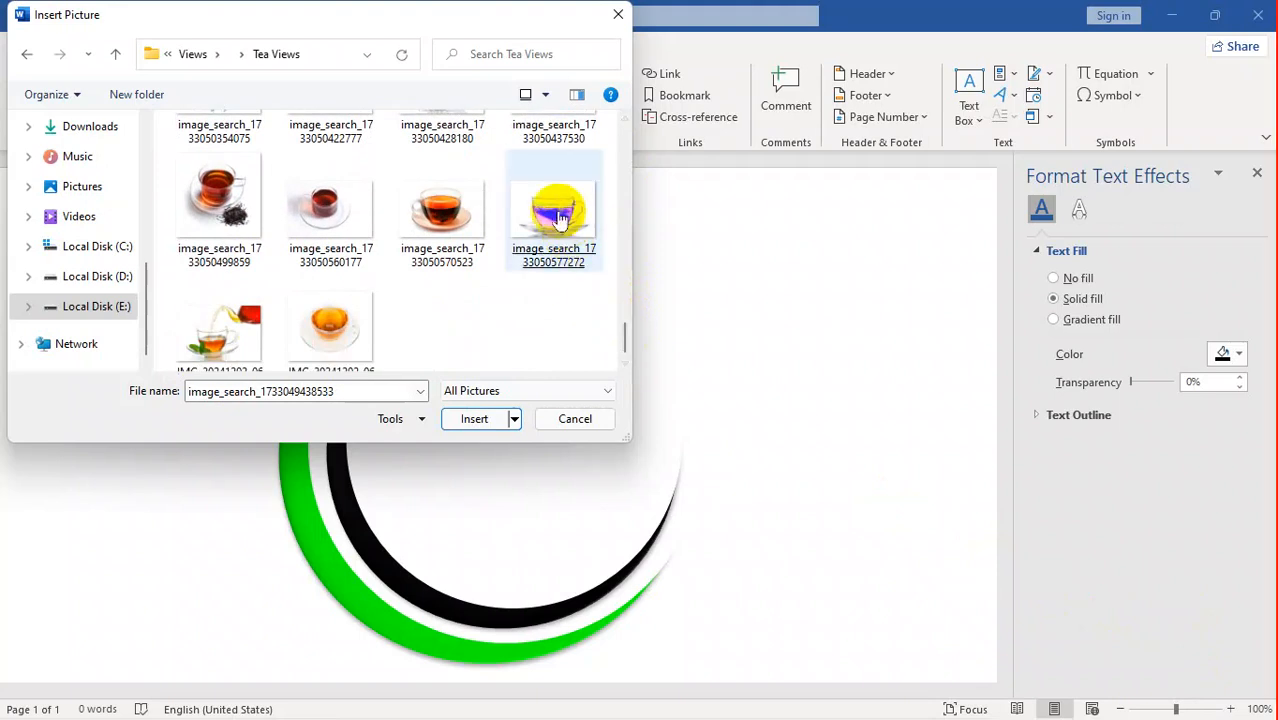
mouse_move(95, 283)
left_mouse_down()
mouse_move(300, 361)
mouse_move(86, 277)
left_mouse_up()
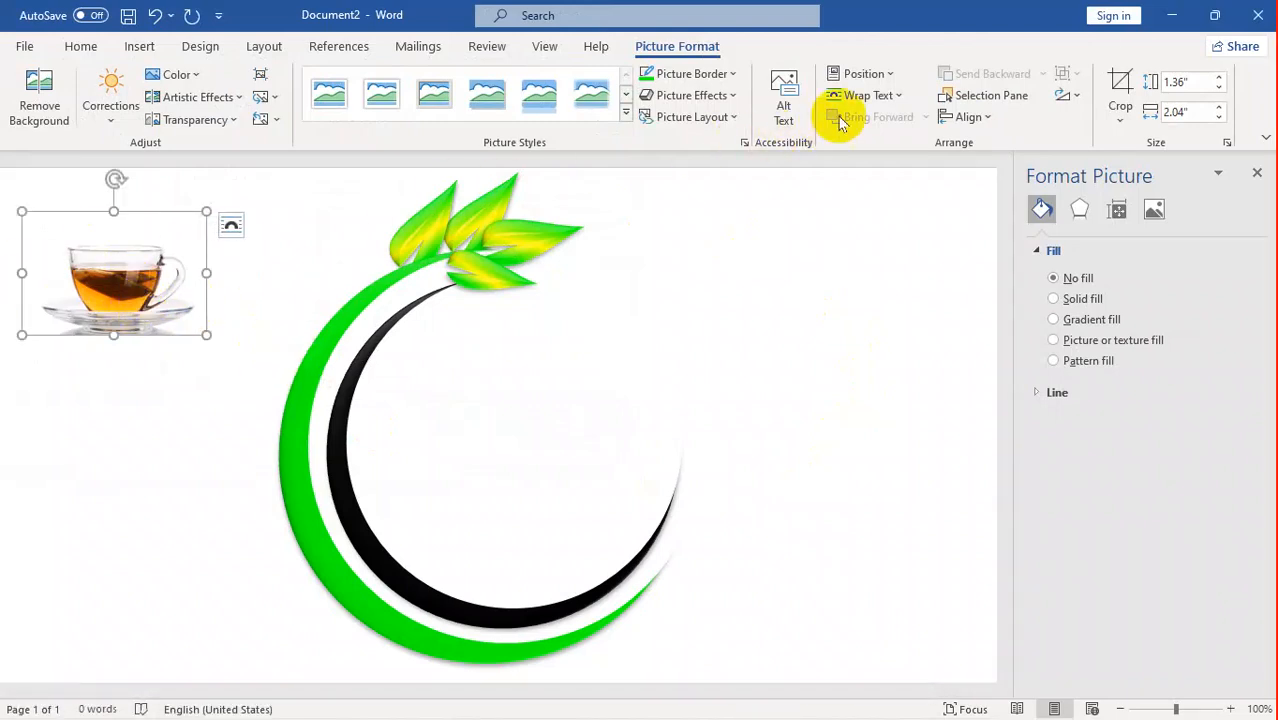
Set the teacup picture's wrapping to In Front of Text and enlarge it over the circle to about 4.25" by 4.74".
left_click(870, 96)
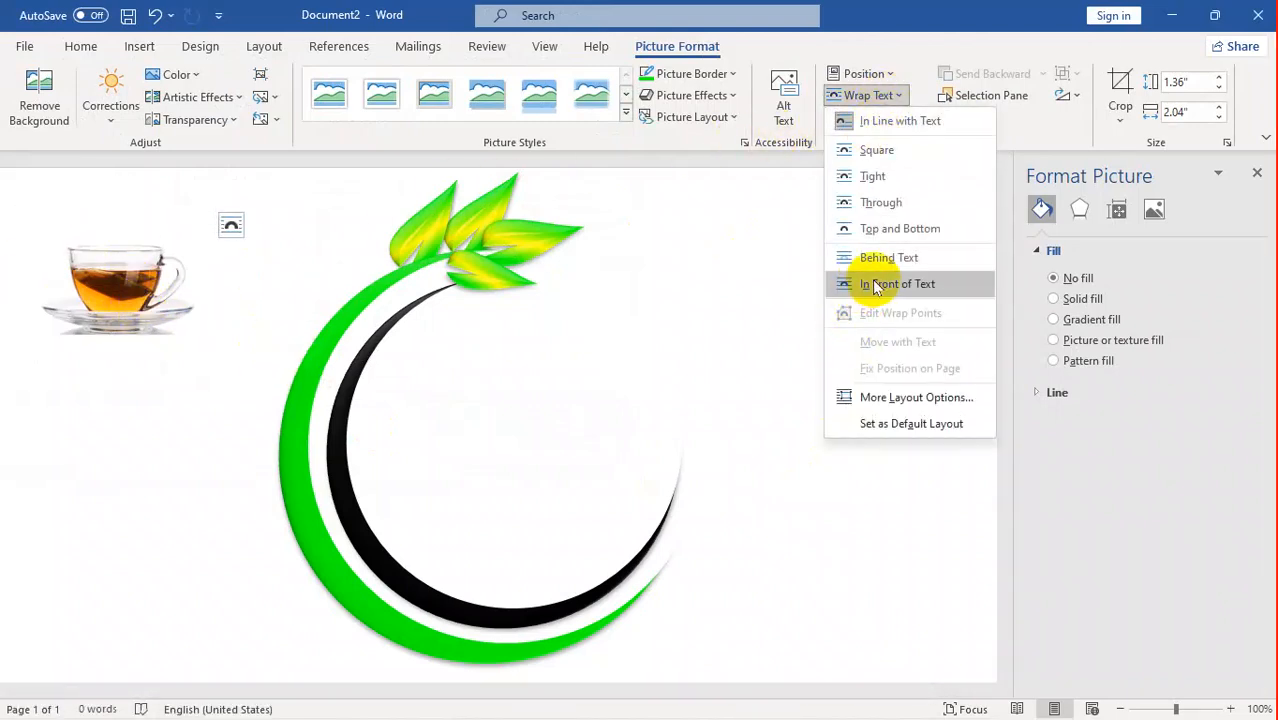
left_click(875, 283)
left_click_drag(180, 266, 734, 297)
left_click_drag(660, 364, 498, 664)
left_click_drag(513, 579, 350, 362)
left_click_drag(423, 338, 666, 425)
left_click_drag(451, 449, 451, 613)
Start removing the teacup picture's background and mark the glass body, rim and handle as areas to keep.
left_click(40, 100)
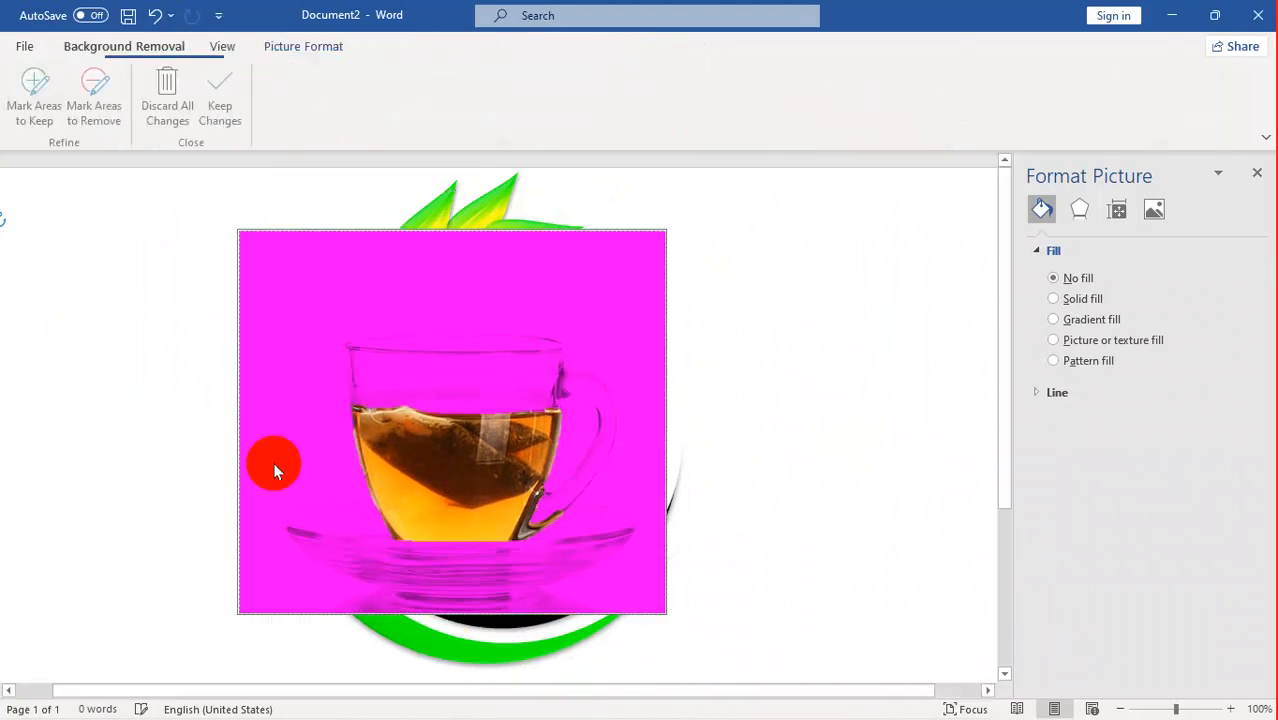
left_click(37, 95)
mouse_move(382, 358)
left_mouse_down()
mouse_move(508, 391)
mouse_move(362, 362)
mouse_move(381, 377)
mouse_move(357, 410)
left_mouse_up()
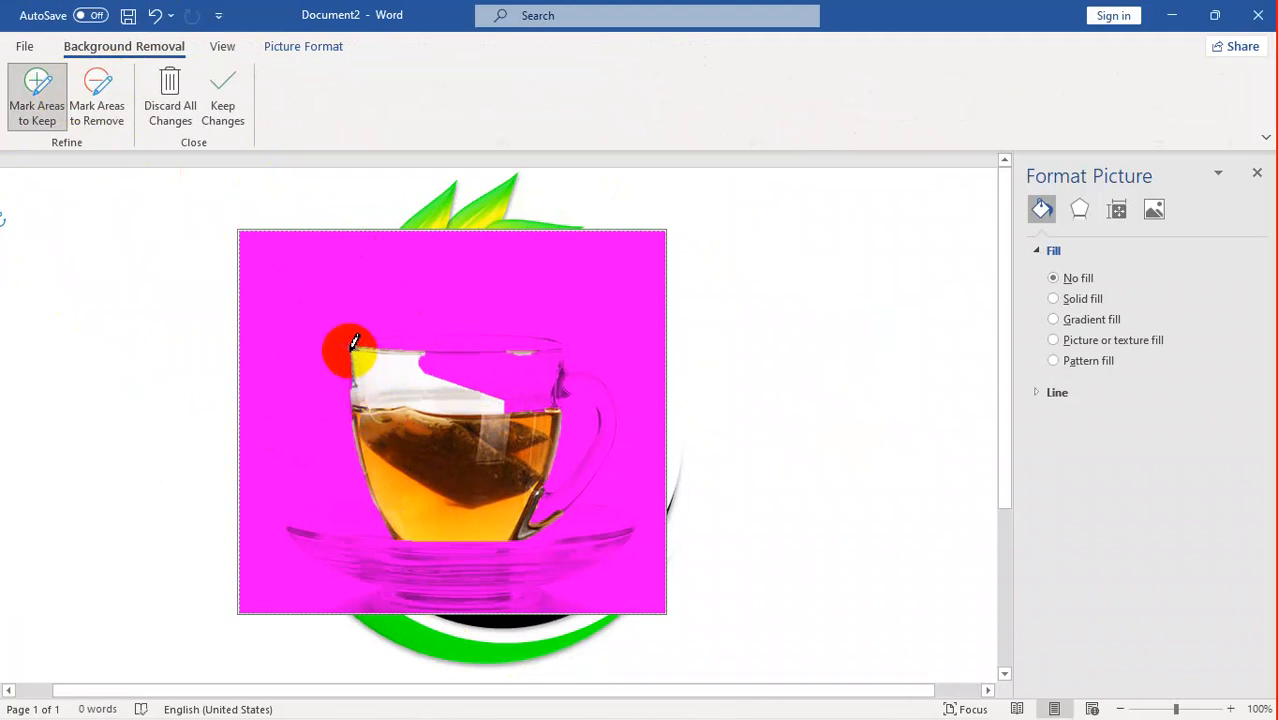
left_click_drag(344, 356, 354, 438)
mouse_move(404, 337)
left_mouse_down()
mouse_move(493, 368)
mouse_move(421, 330)
left_mouse_up()
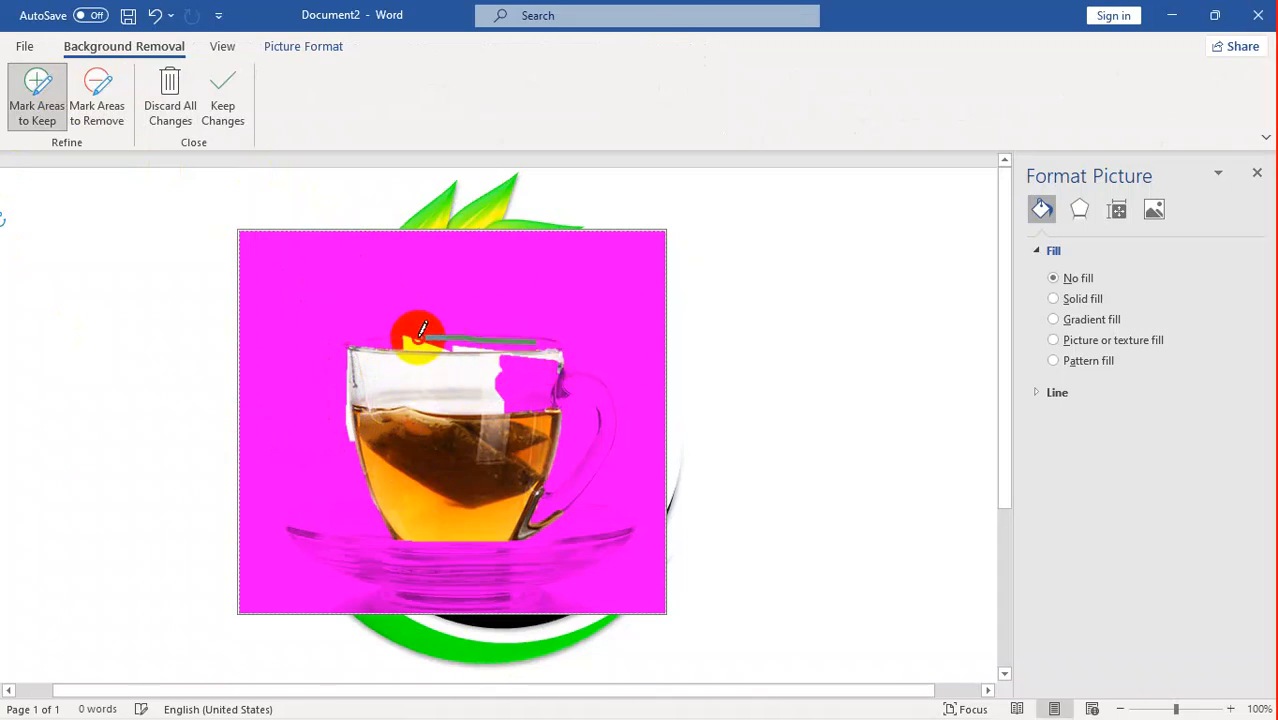
mouse_move(520, 374)
left_mouse_down()
mouse_move(542, 379)
mouse_move(549, 430)
mouse_move(580, 471)
mouse_move(527, 519)
left_mouse_up()
Mark the saucer under the cup as an area to keep and apply the background removal.
left_click_drag(576, 559, 495, 565)
mouse_move(547, 564)
left_mouse_down()
mouse_move(633, 549)
mouse_move(605, 534)
mouse_move(596, 557)
mouse_move(531, 568)
left_mouse_up()
left_click(342, 545)
left_click_drag(326, 544, 472, 591)
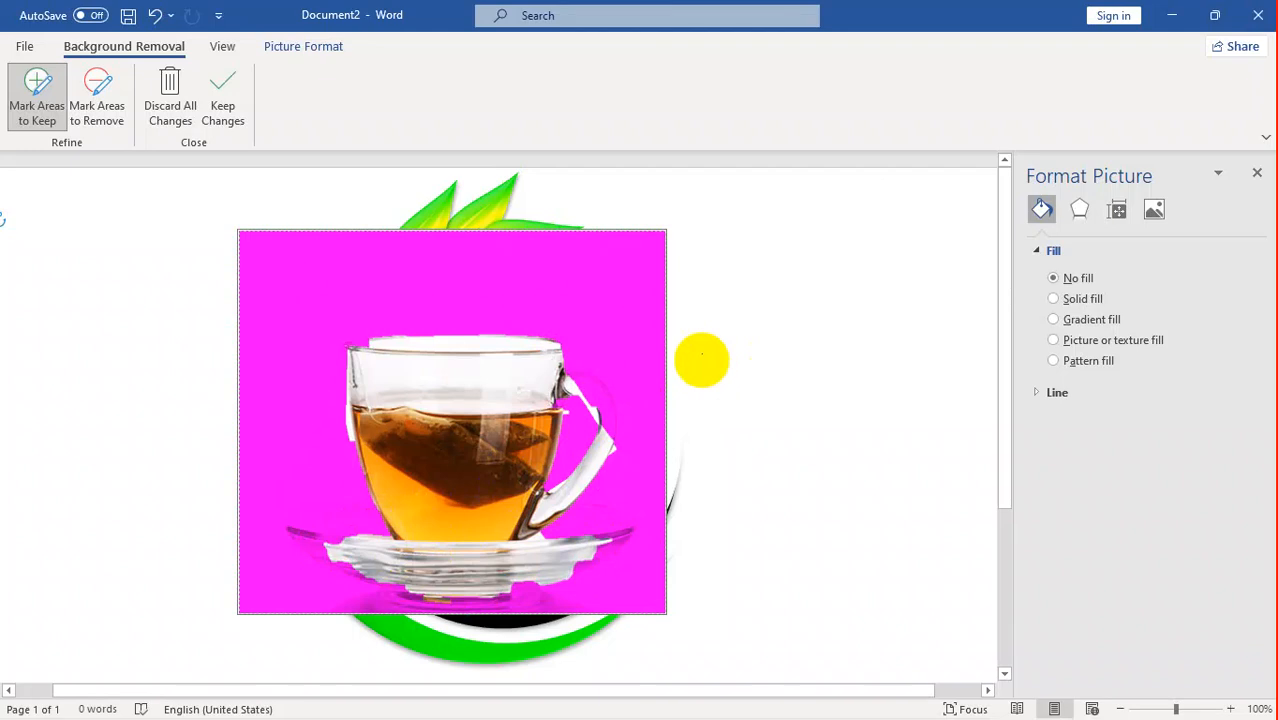
left_click(698, 356)
left_click(386, 368)
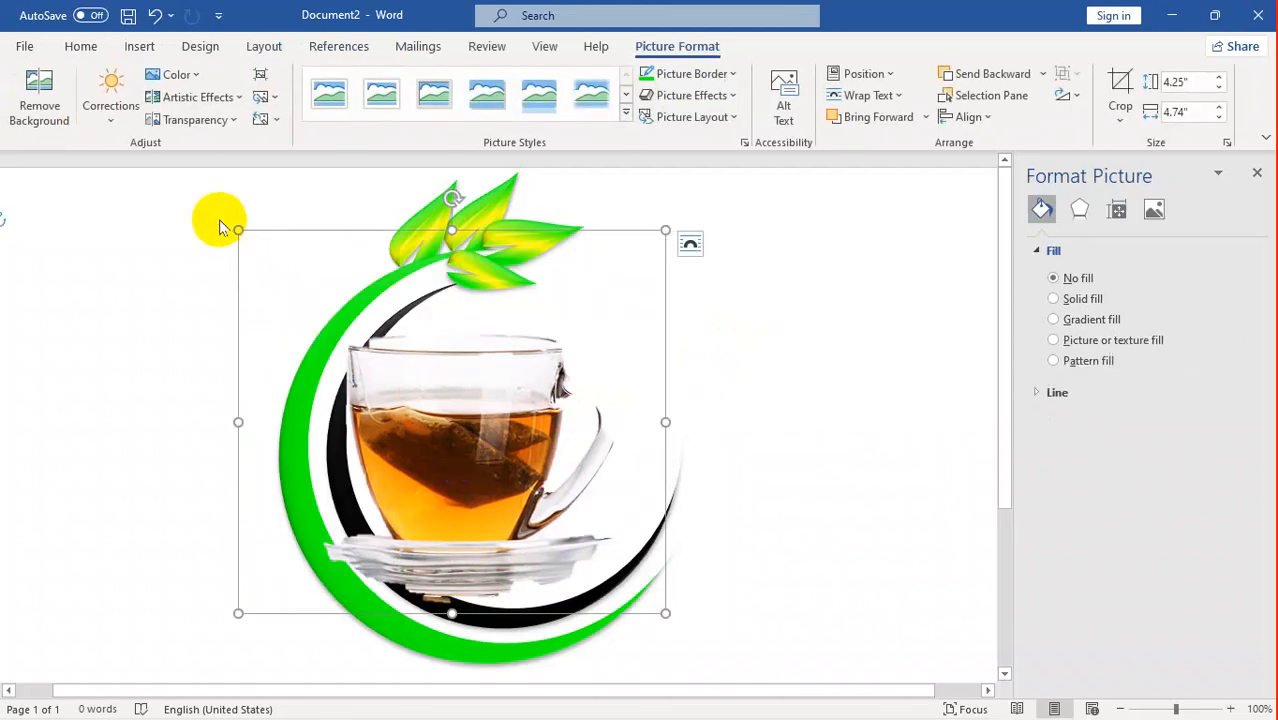
Shrink the teacup picture to about 1.9" by 3.09" and place it in the lower part of the circle.
left_click_drag(237, 229, 385, 385)
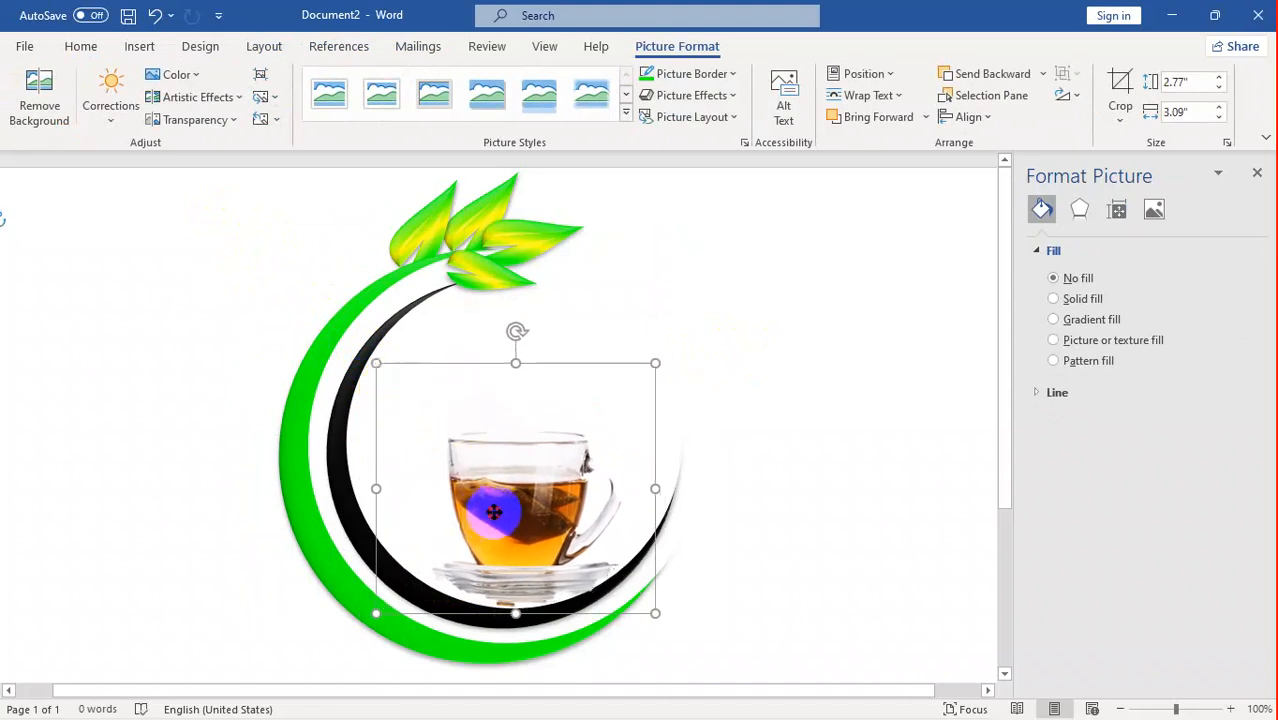
left_click_drag(514, 358, 510, 436)
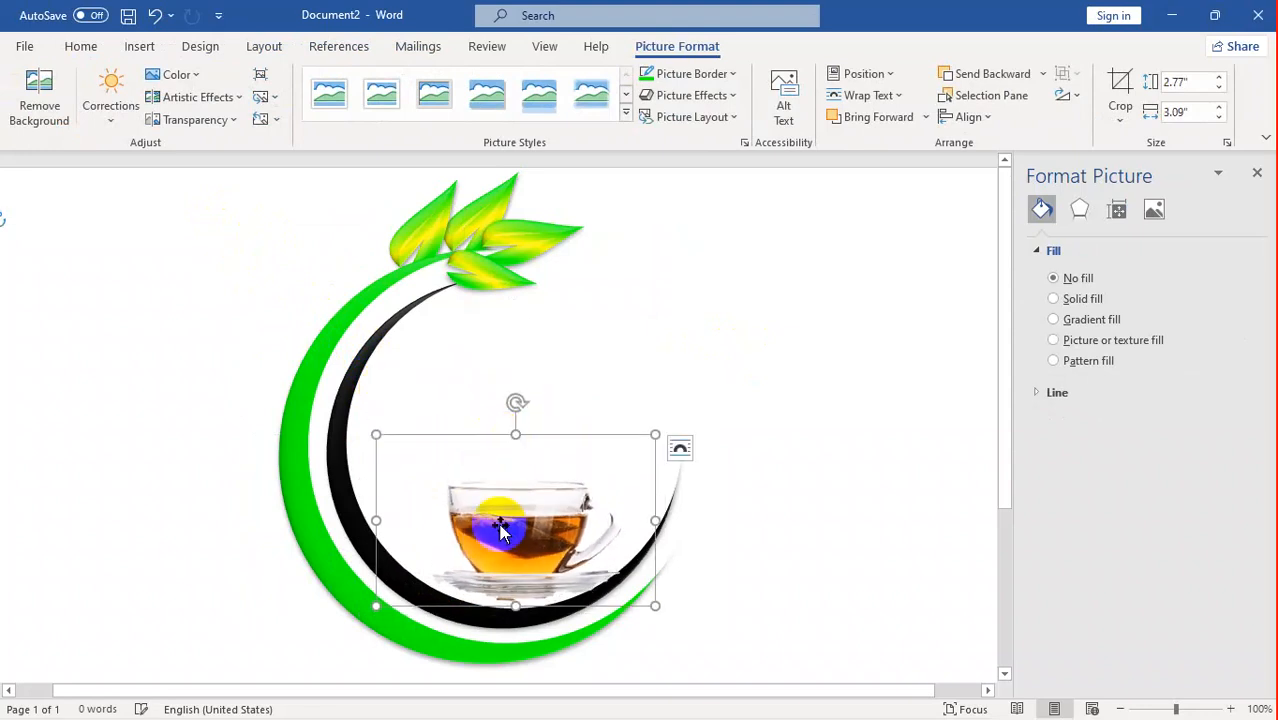
left_click_drag(510, 551, 500, 538)
left_click(777, 552)
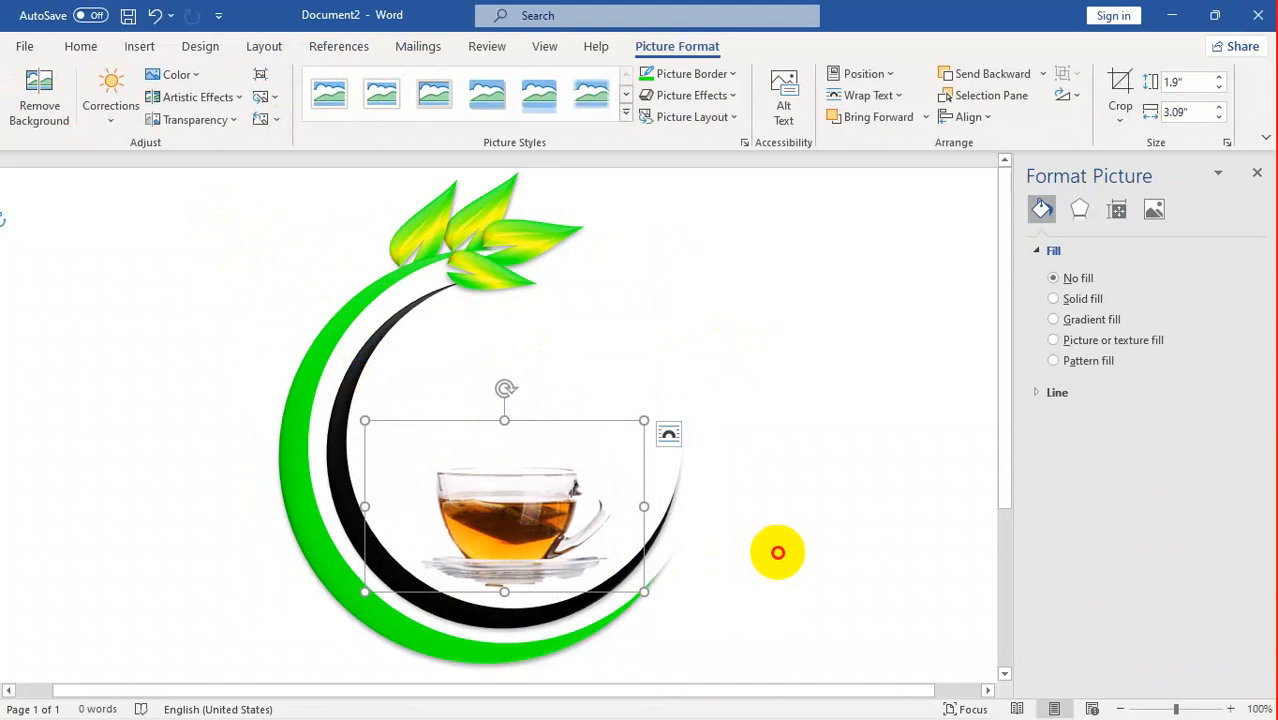
Draw a horizontal line about 3.47" long across the circle above the teacup and set its weight to 2.25 pt.
left_click(137, 46)
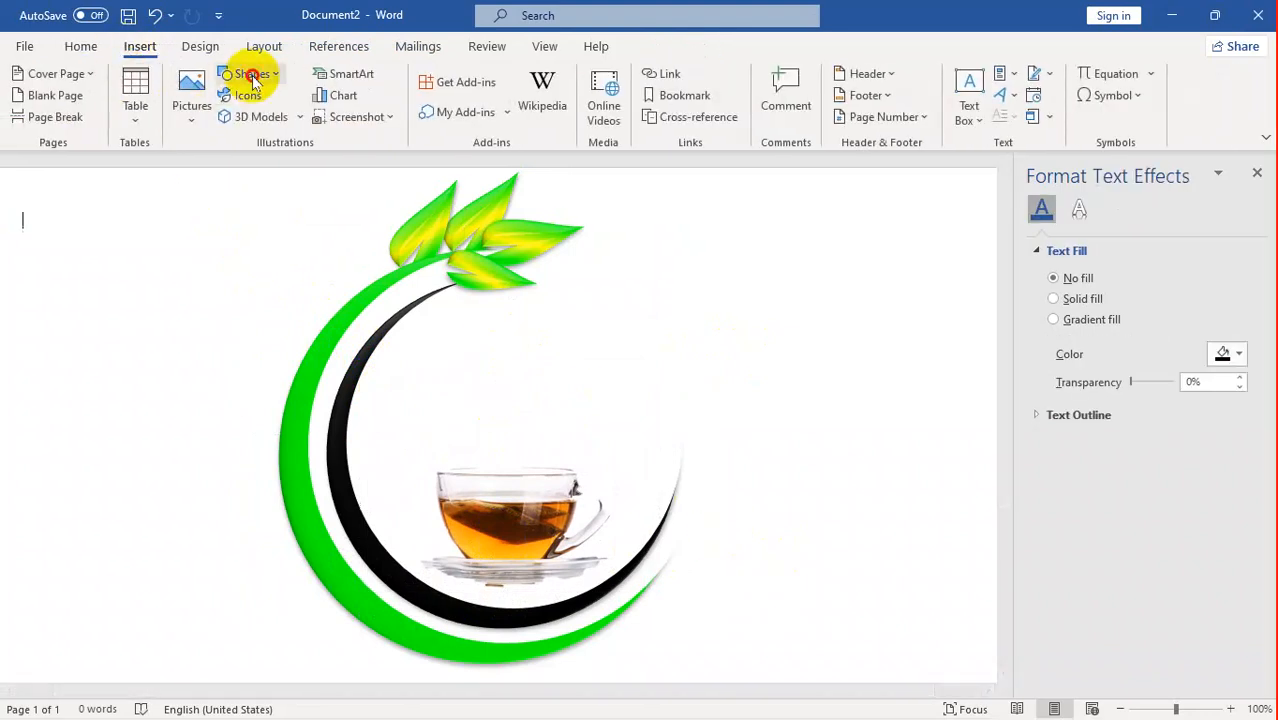
left_click(250, 74)
left_click(250, 128)
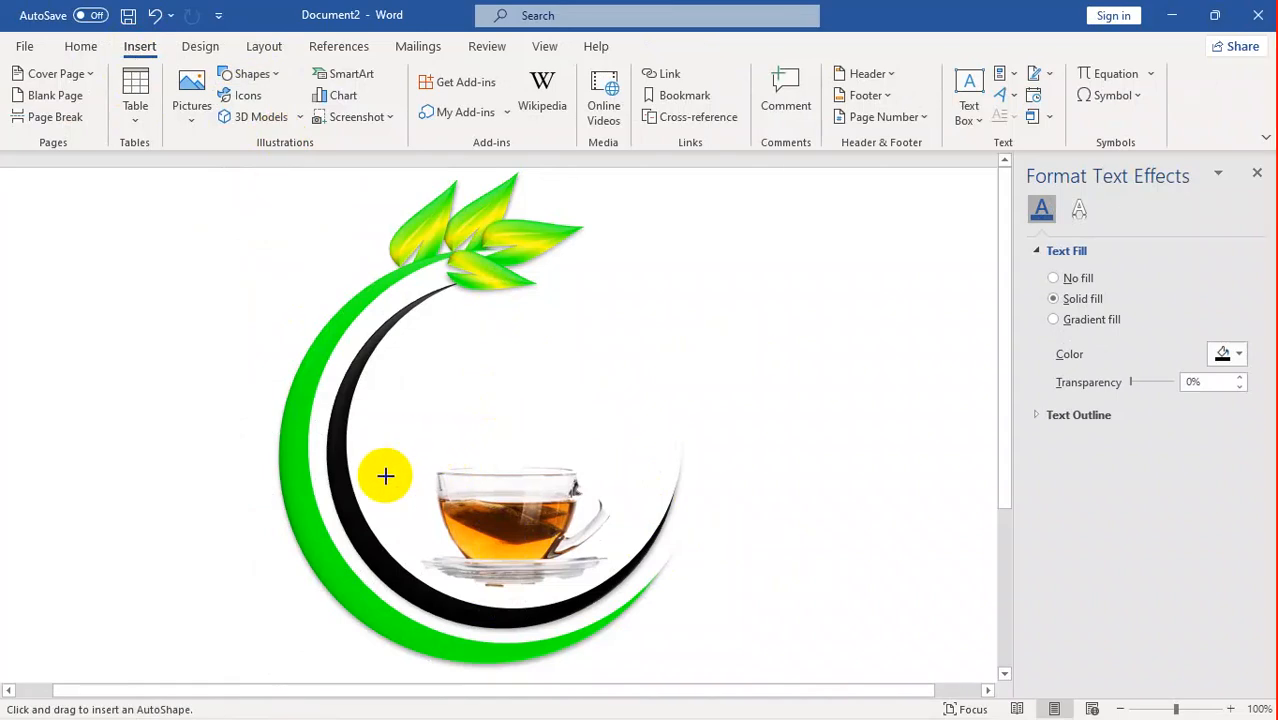
mouse_move(363, 447)
left_mouse_down()
mouse_move(625, 456)
mouse_move(668, 475)
left_mouse_up()
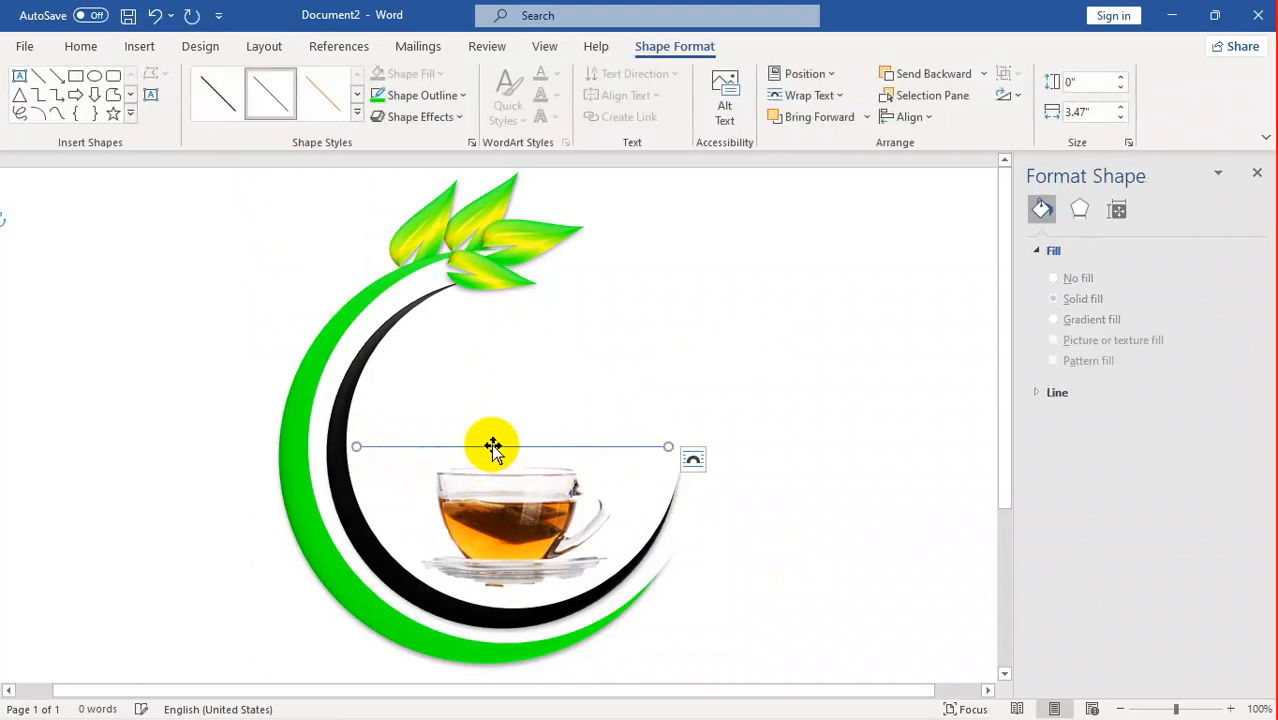
left_click(418, 96)
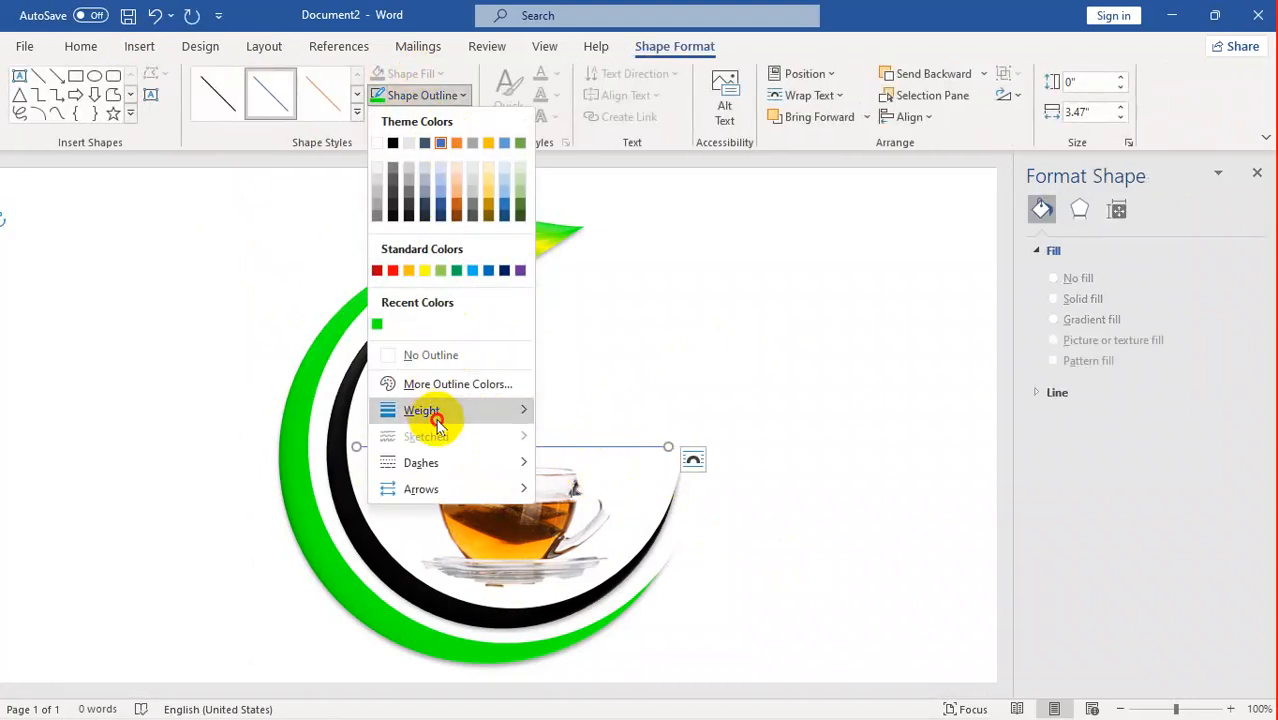
mouse_move(440, 410)
left_click(618, 557)
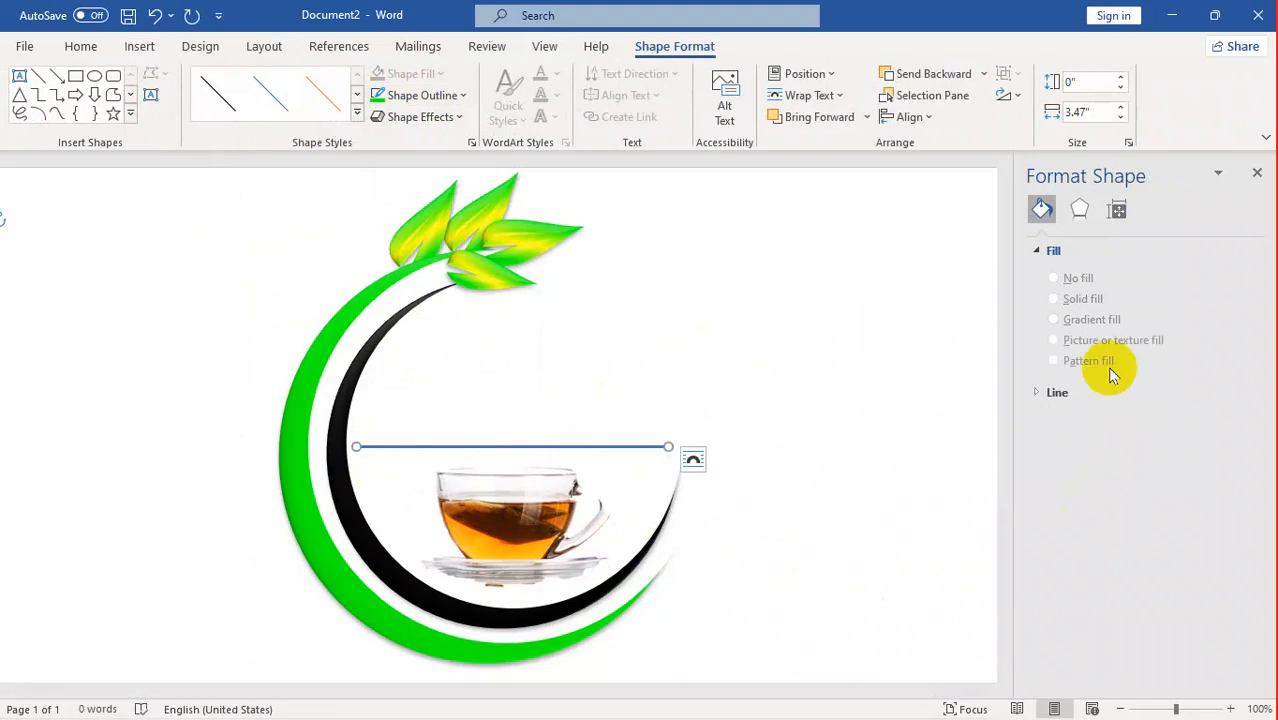
Switch the line above the cup to a gradient, delete its first gradient stop and color the next stop dark red.
left_click(428, 97)
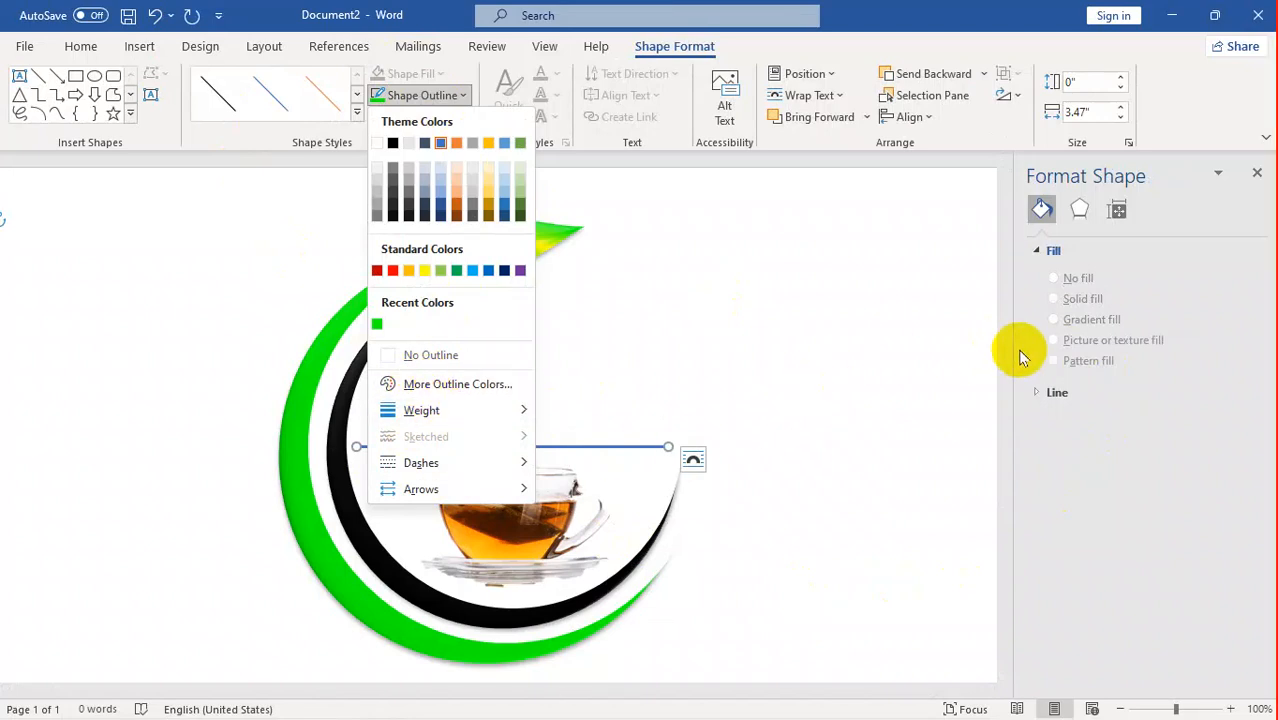
left_click(1040, 396)
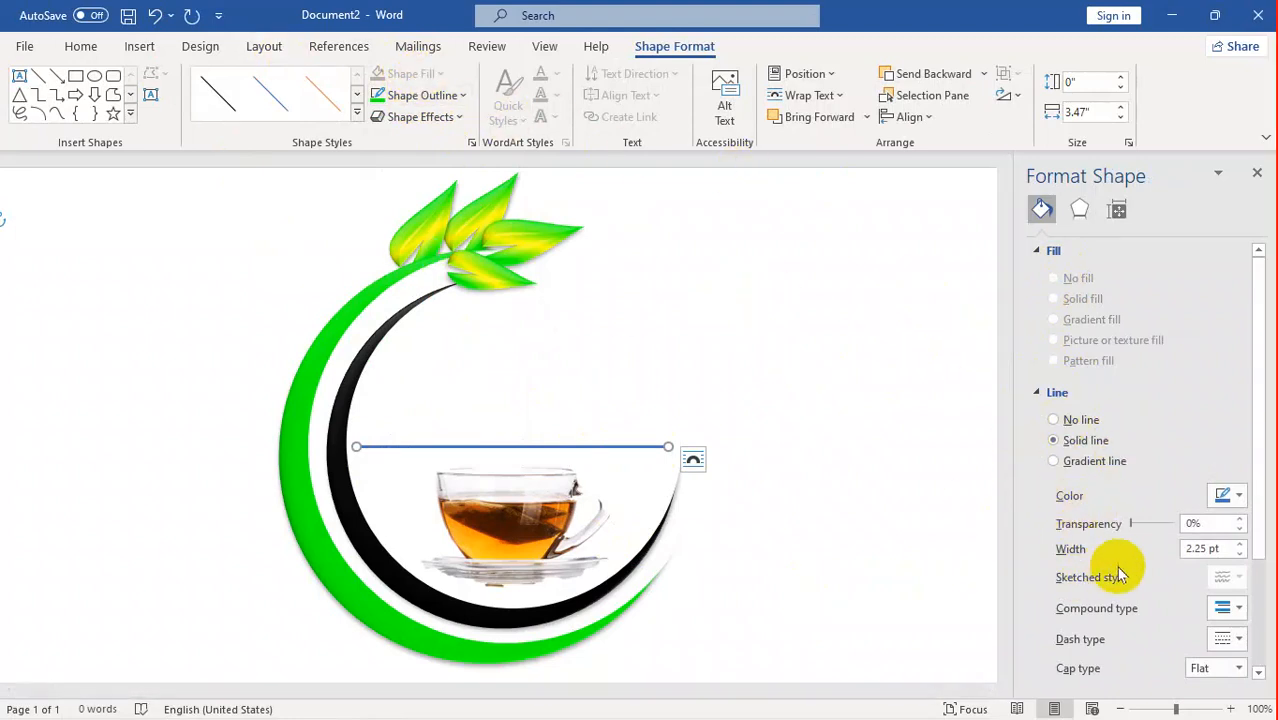
left_click(1053, 461)
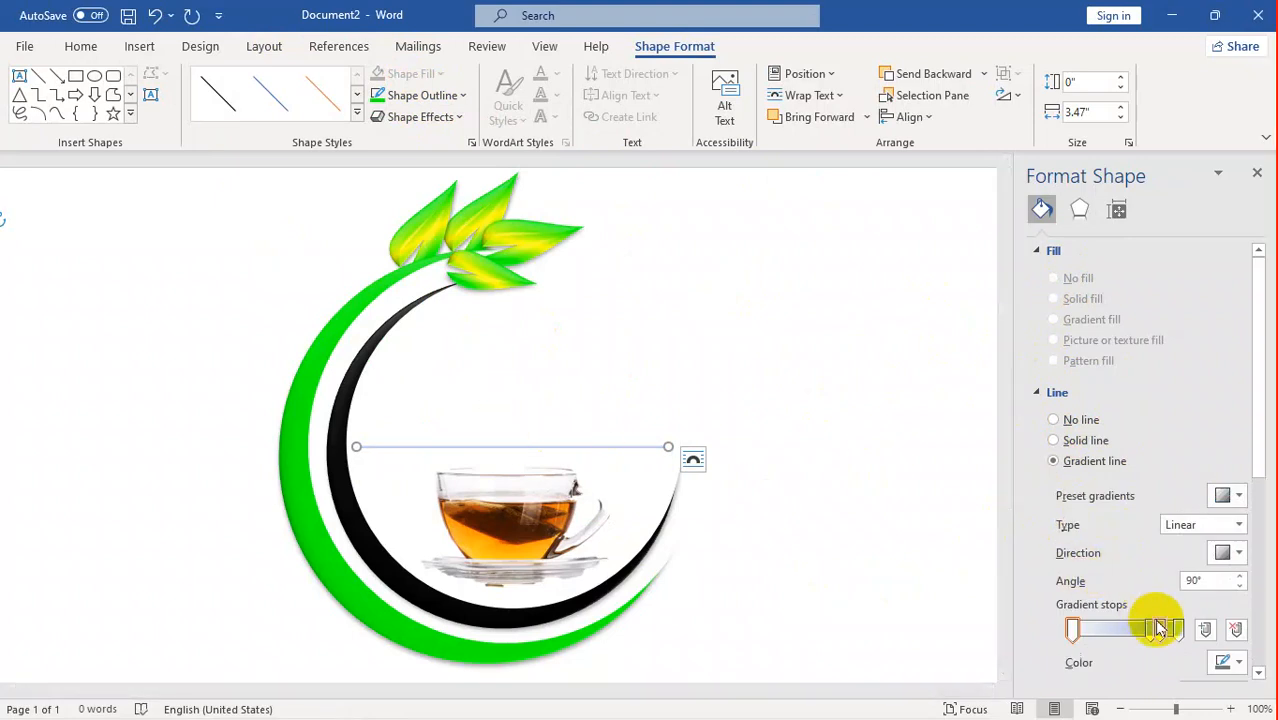
left_click(1236, 632)
left_click(1238, 664)
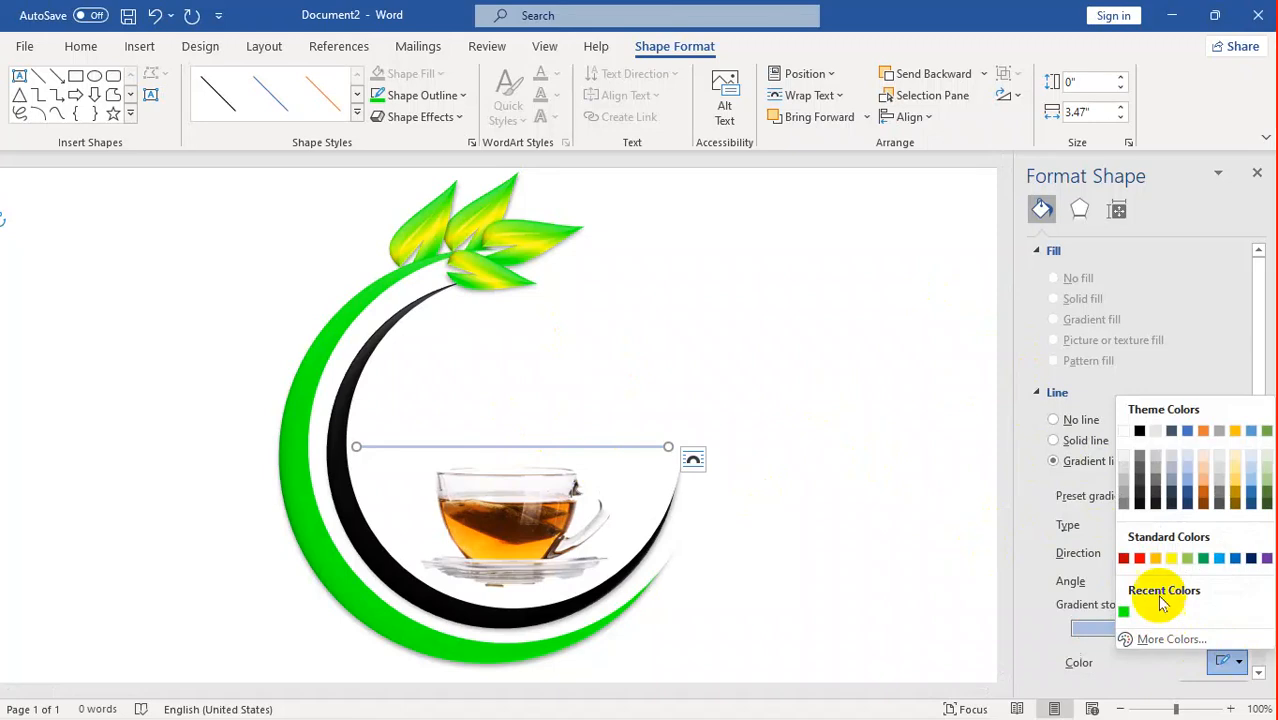
left_click(1125, 613)
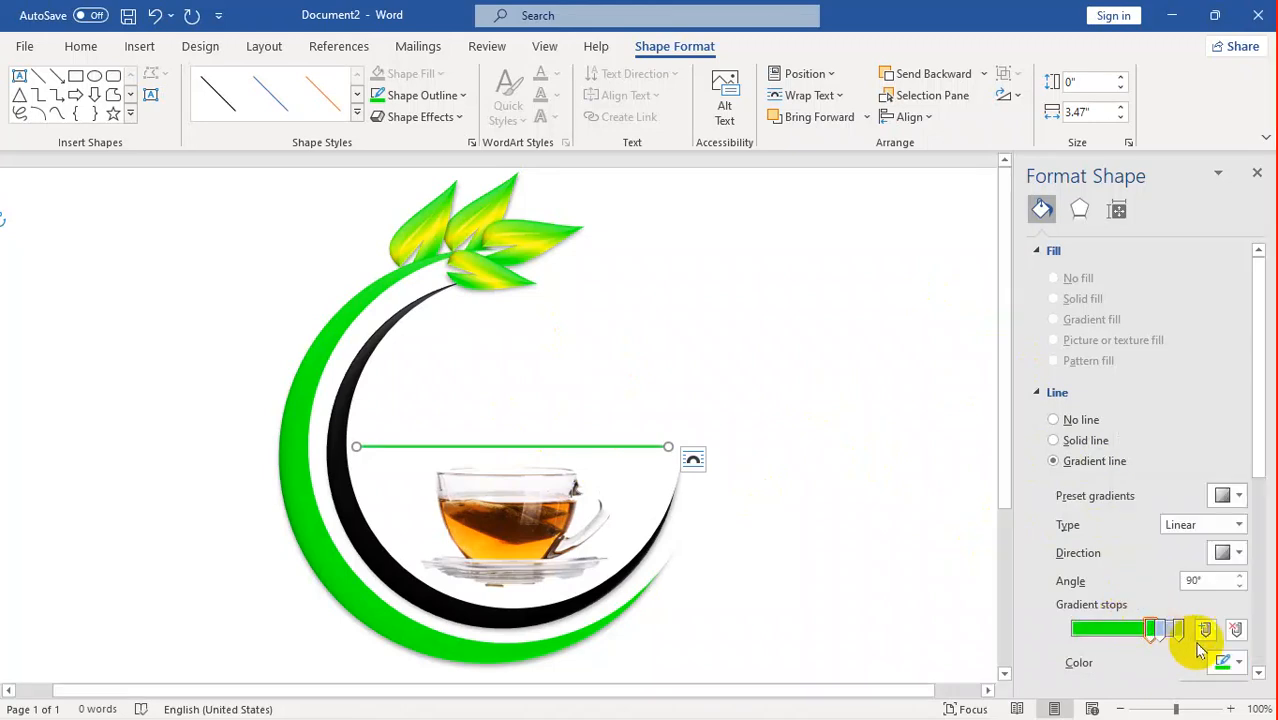
left_click(1238, 665)
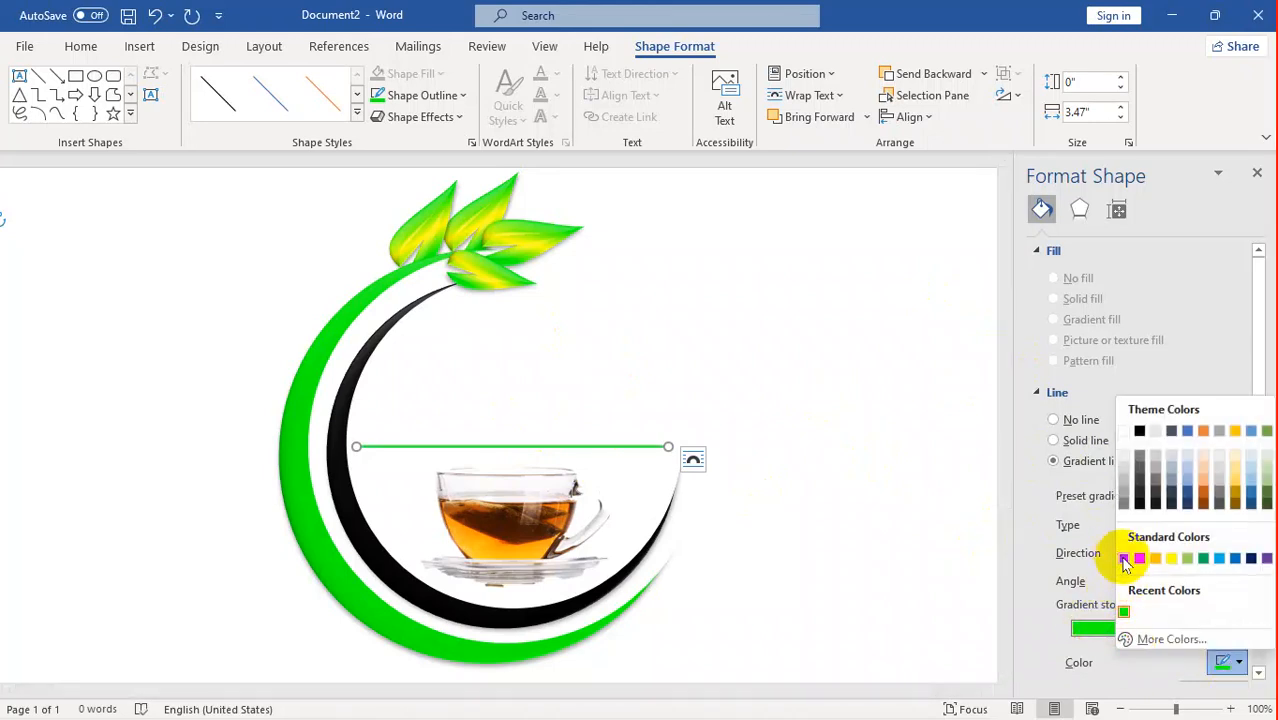
left_click(1124, 560)
Color the line's following gradient stops yellow and recent bright green, space the stops out, and set the linear direction to 0°.
left_click(1155, 628)
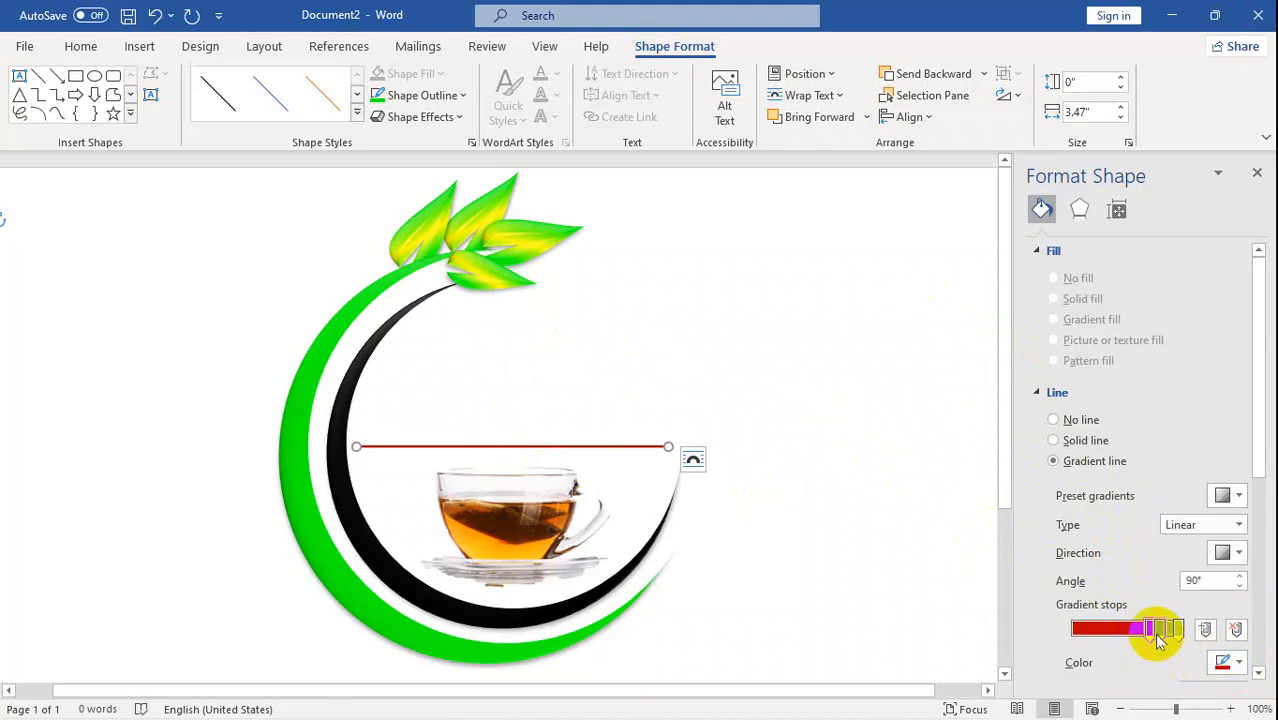
left_click(1239, 668)
left_click(1171, 559)
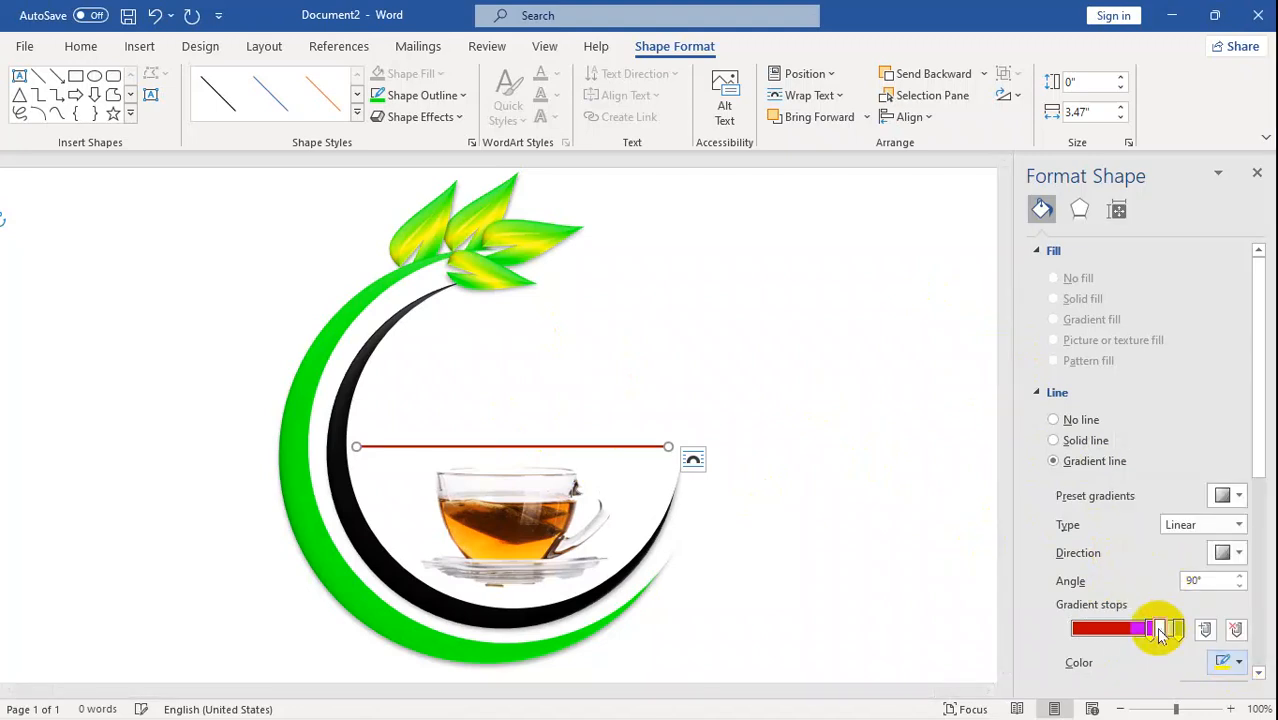
left_click(1236, 662)
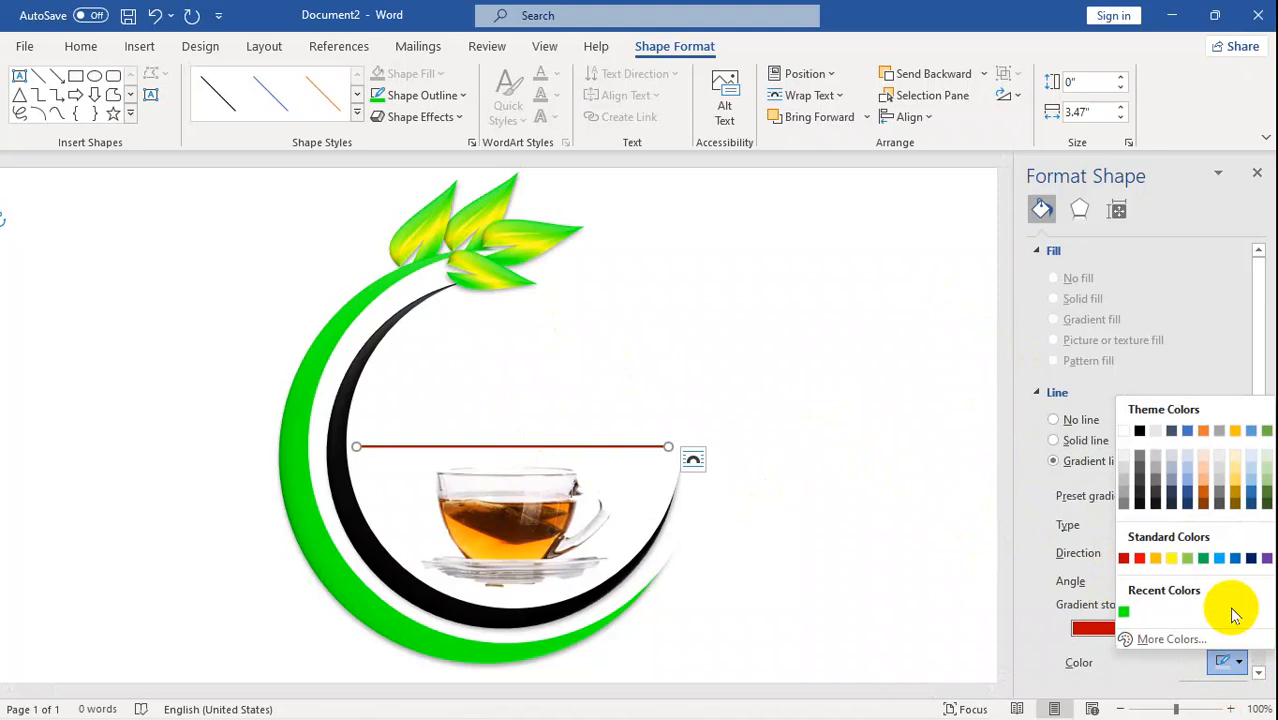
left_click(1123, 614)
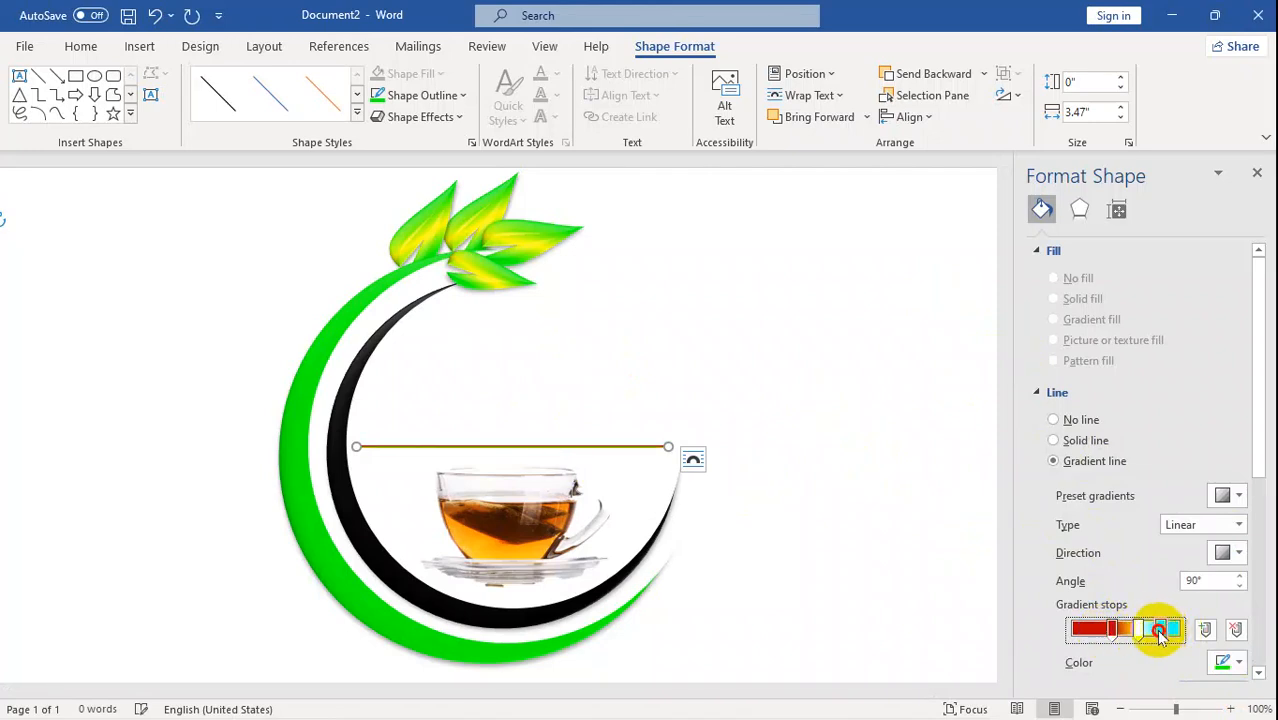
left_click(1238, 555)
left_click(1211, 585)
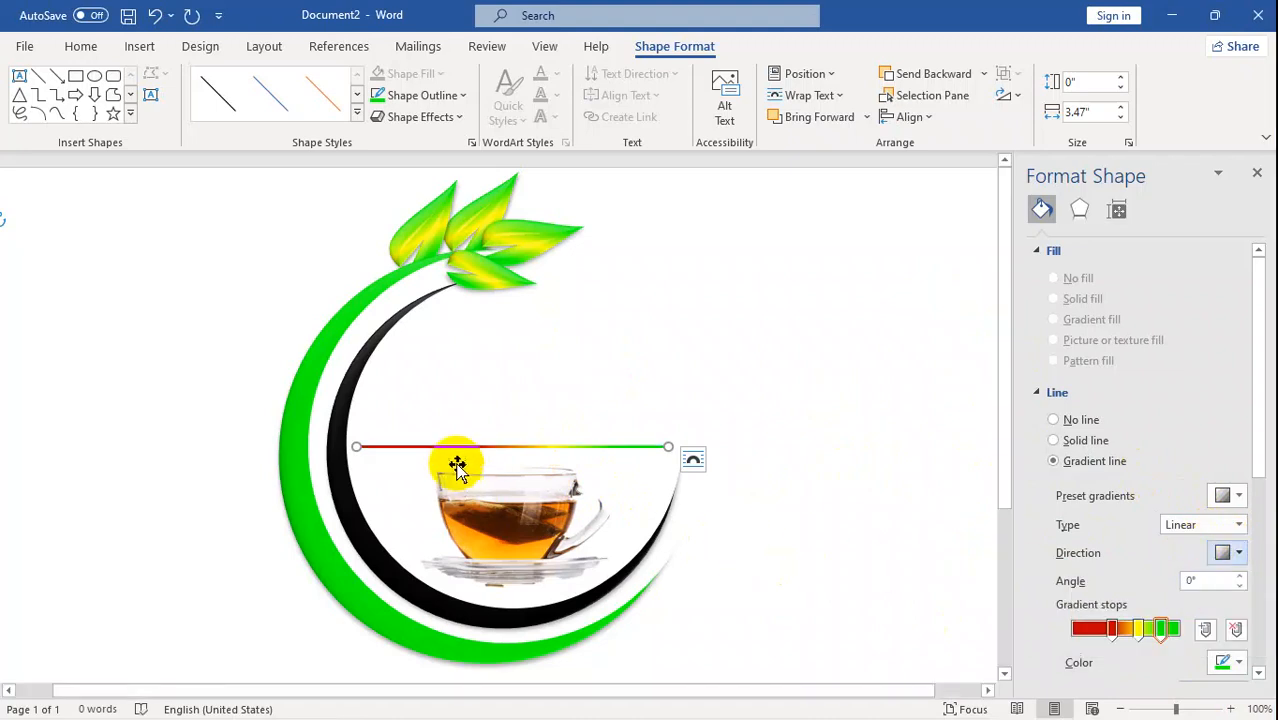
Draw a text box about 0.81" by 3.27" above the gradient line, enter "محمبوب جای فروشی" in it, and select the box.
left_click(151, 95)
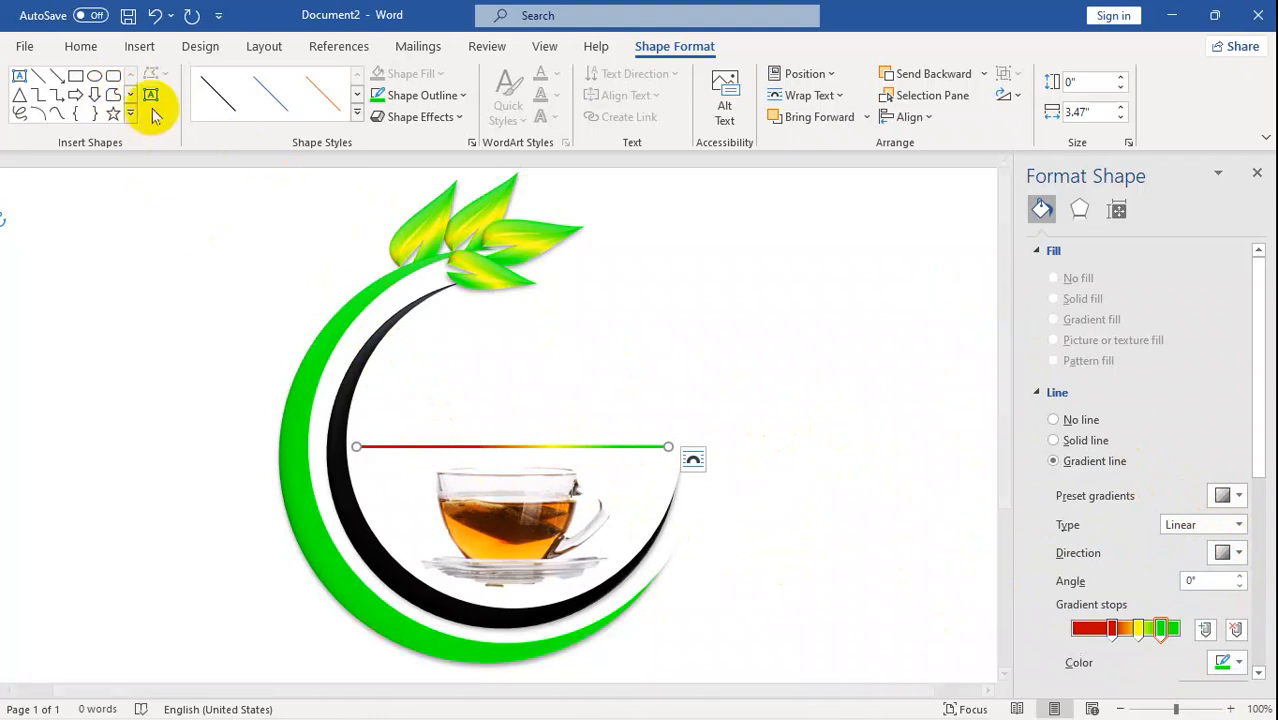
left_click_drag(390, 362, 684, 435)
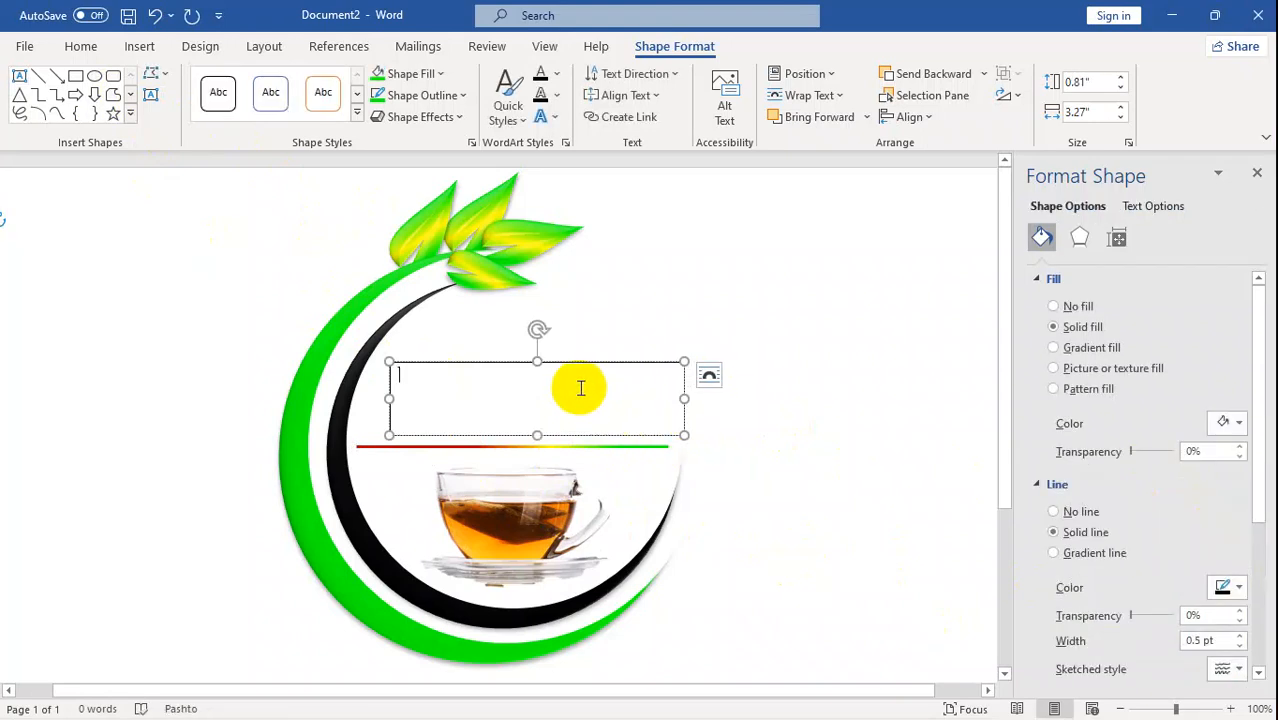
type("محمبوب جای فروشی")
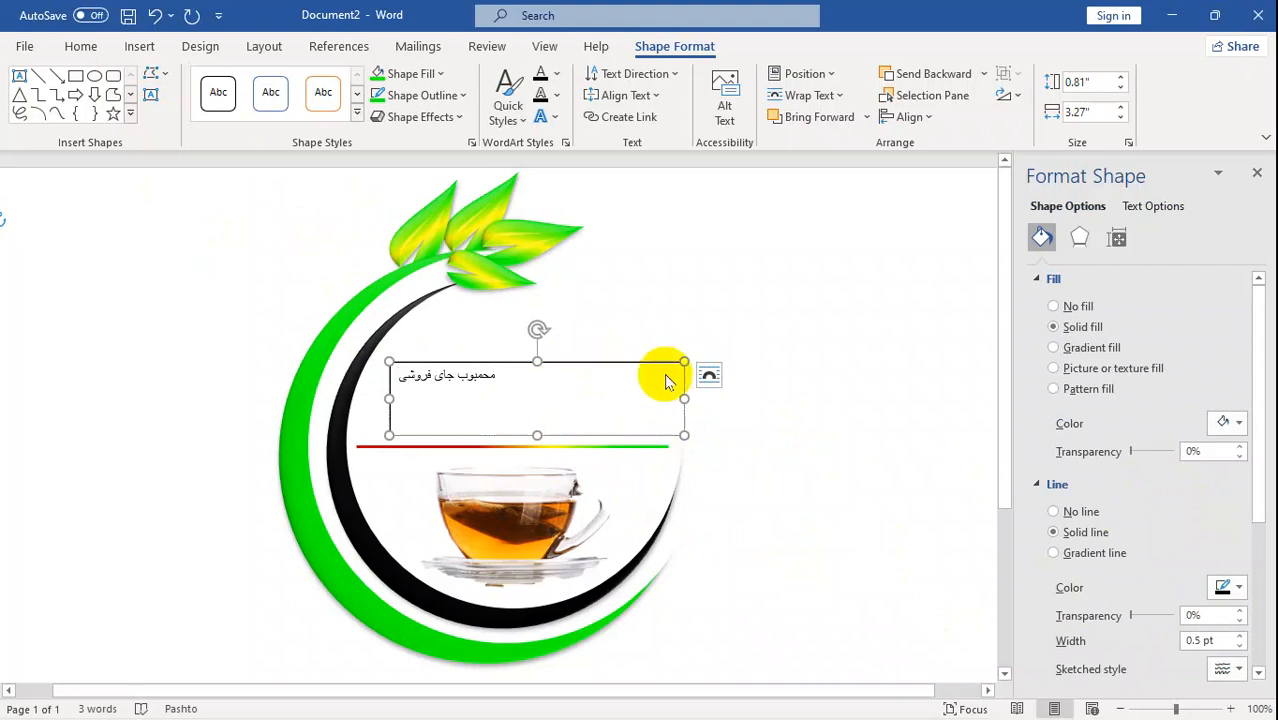
left_click(868, 429)
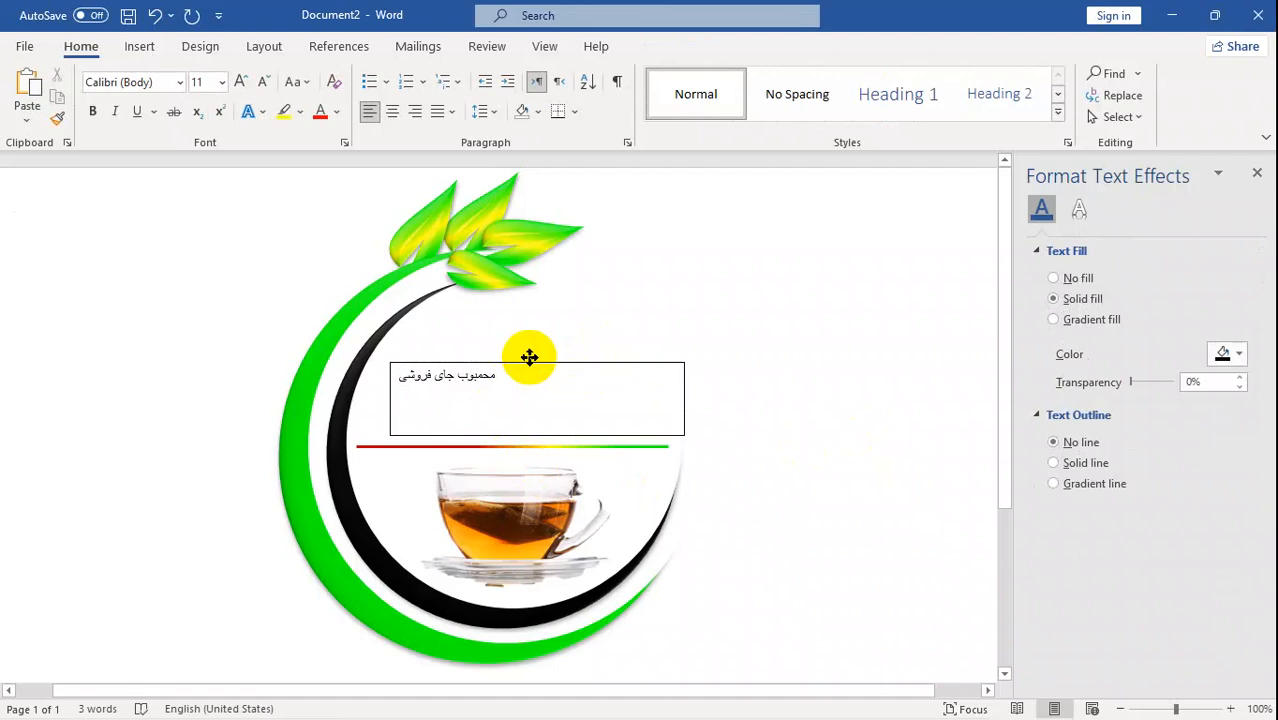
left_click(616, 382)
left_click(680, 360)
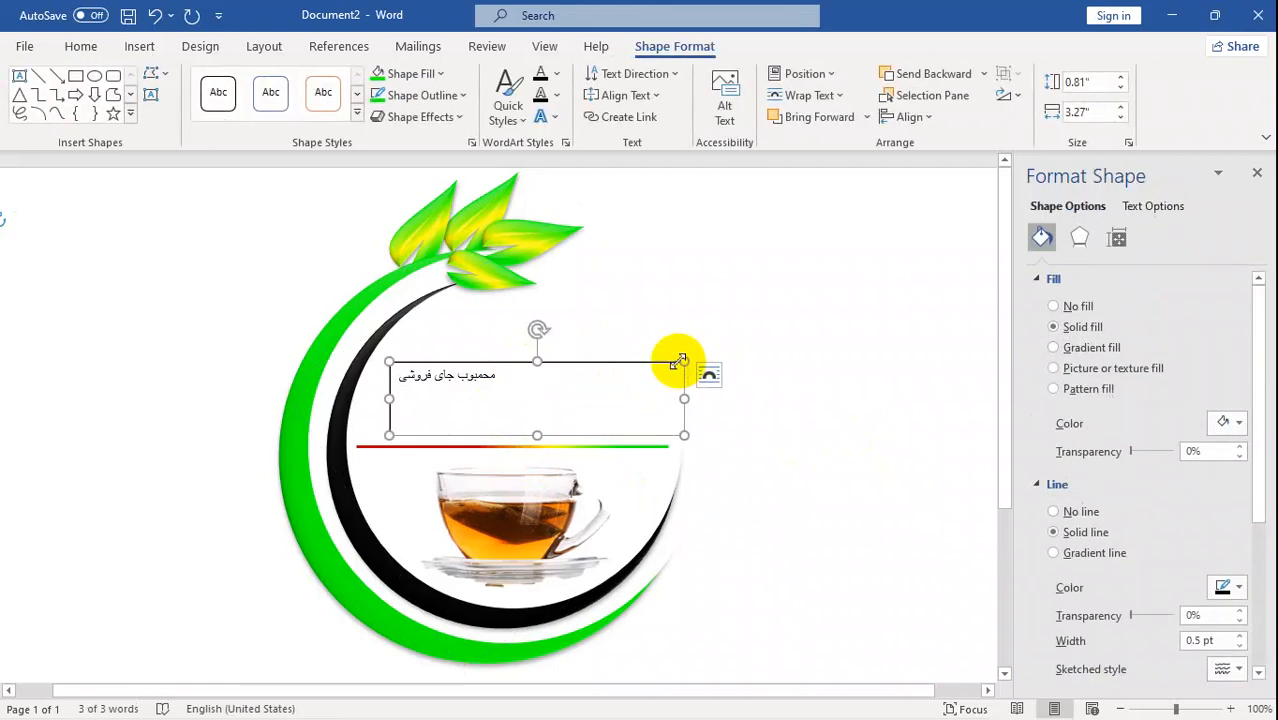
Remove the fill and outline from the shop name text box.
left_click(434, 74)
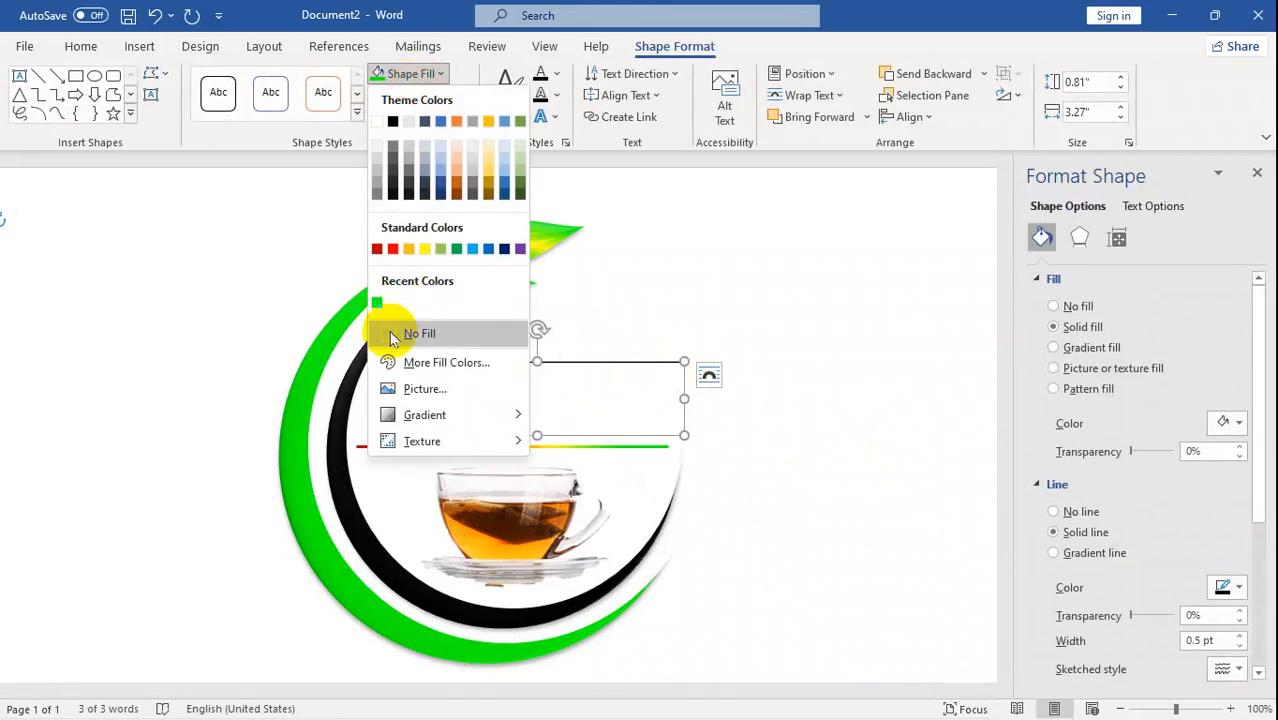
left_click(392, 336)
left_click(432, 95)
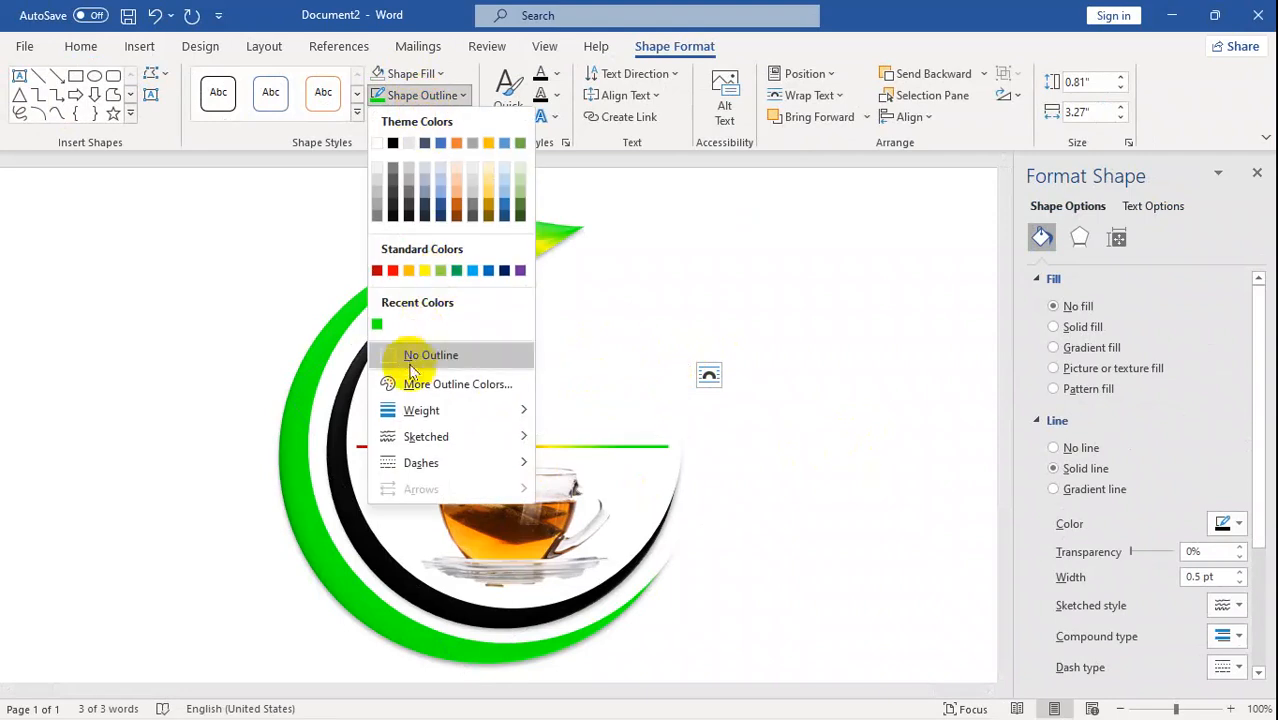
left_click(413, 360)
left_click(759, 448)
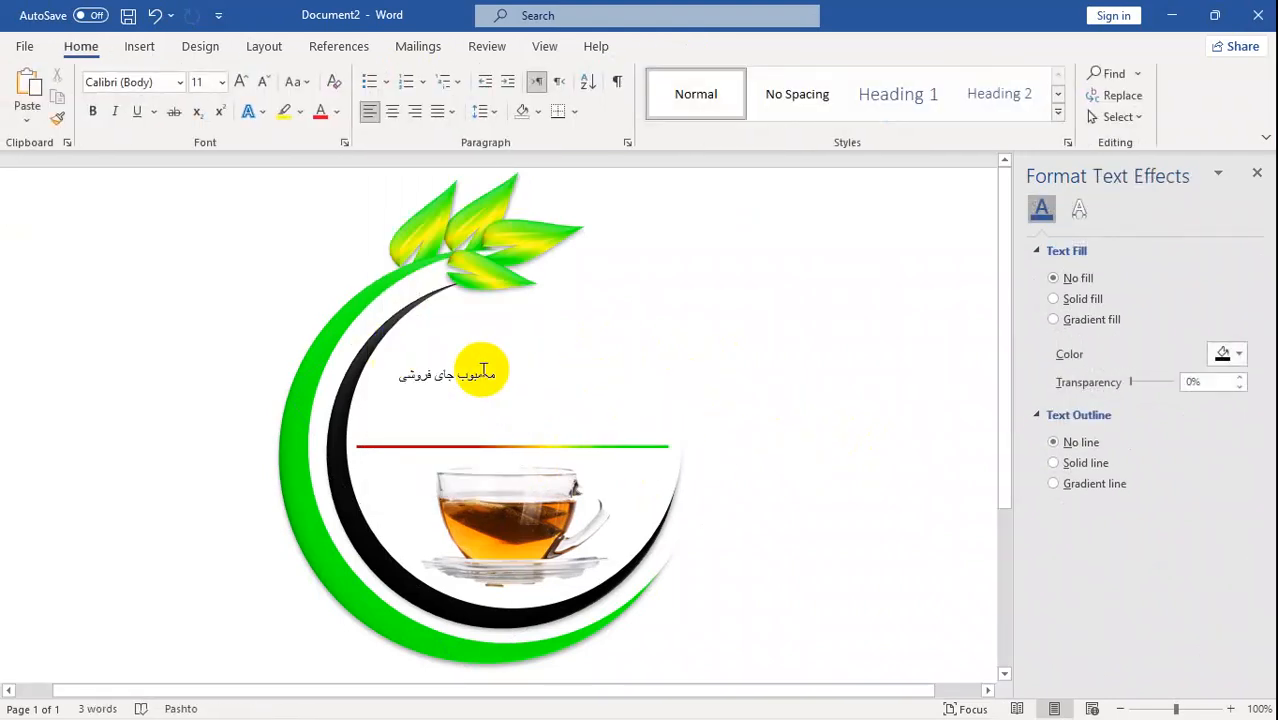
Enlarge the shop name to 26 pt, then lower its text box over the gradient line and widen it to about 3.53".
left_click(481, 366)
mouse_move(509, 386)
left_mouse_down()
mouse_move(362, 374)
mouse_move(513, 391)
left_mouse_up()
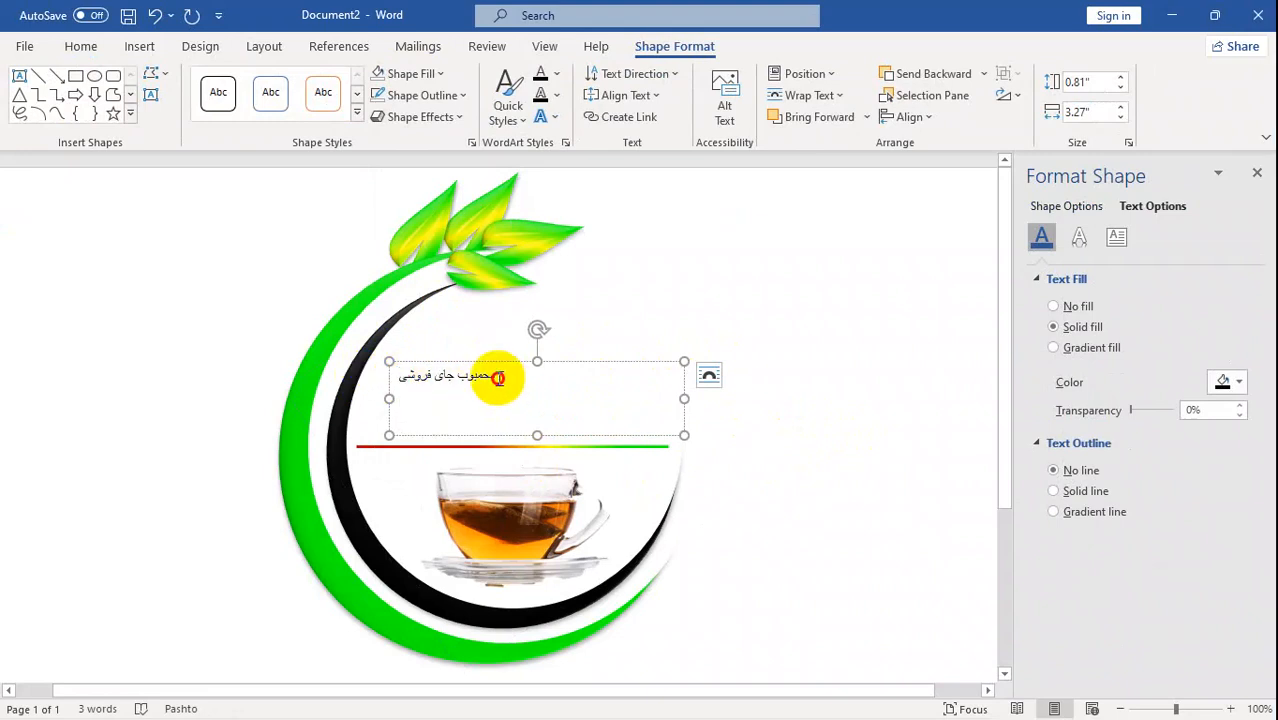
triple_click(498, 378)
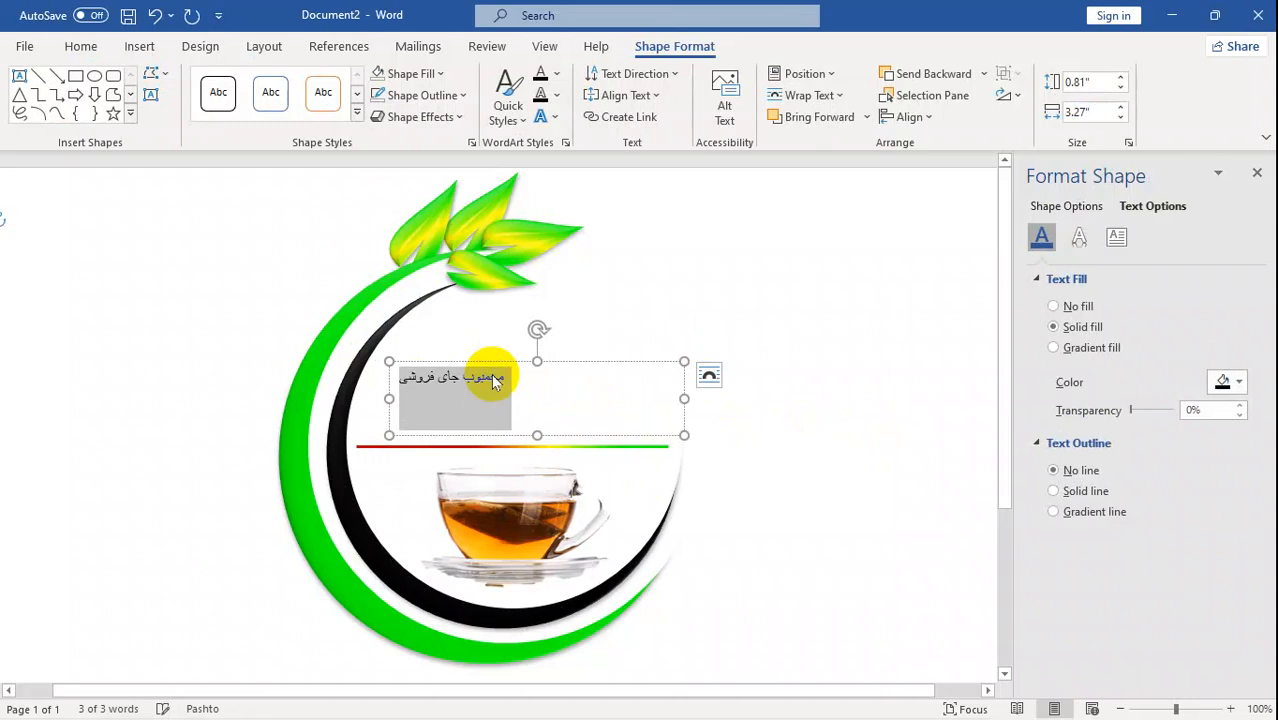
key("ctrl+shift+period")
key("ctrl+shift+period")
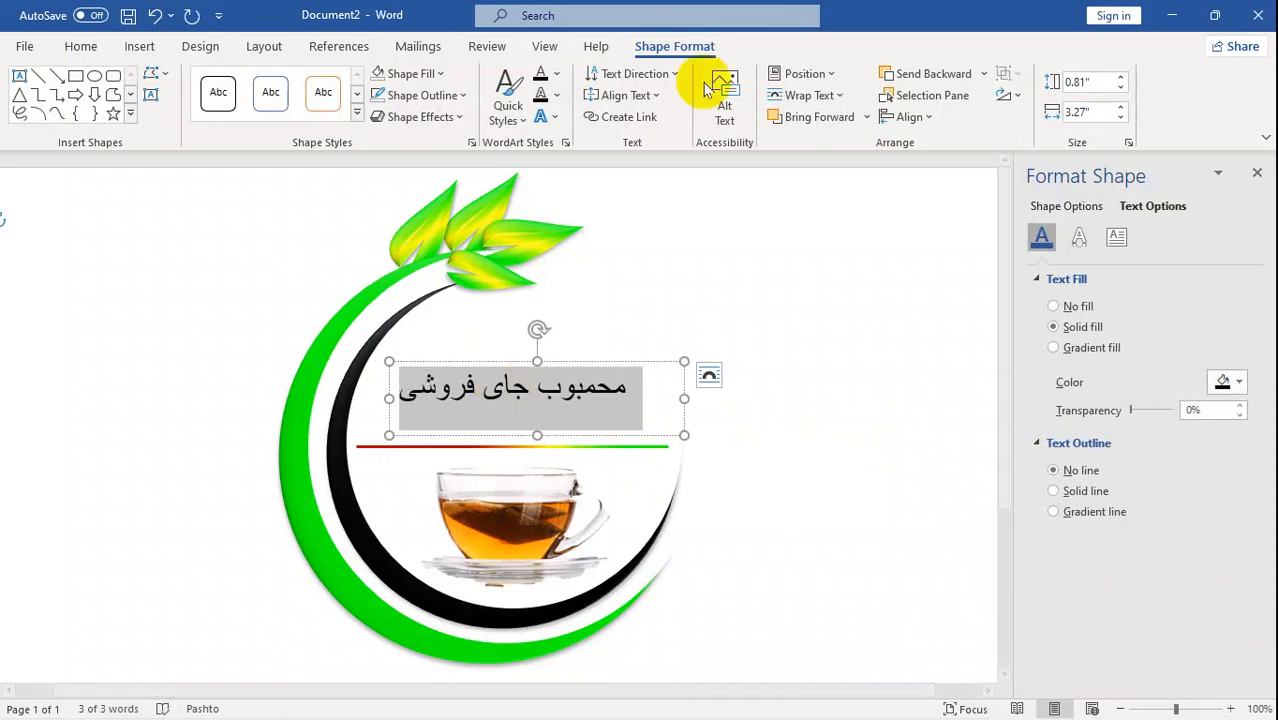
left_click_drag(490, 363, 463, 389)
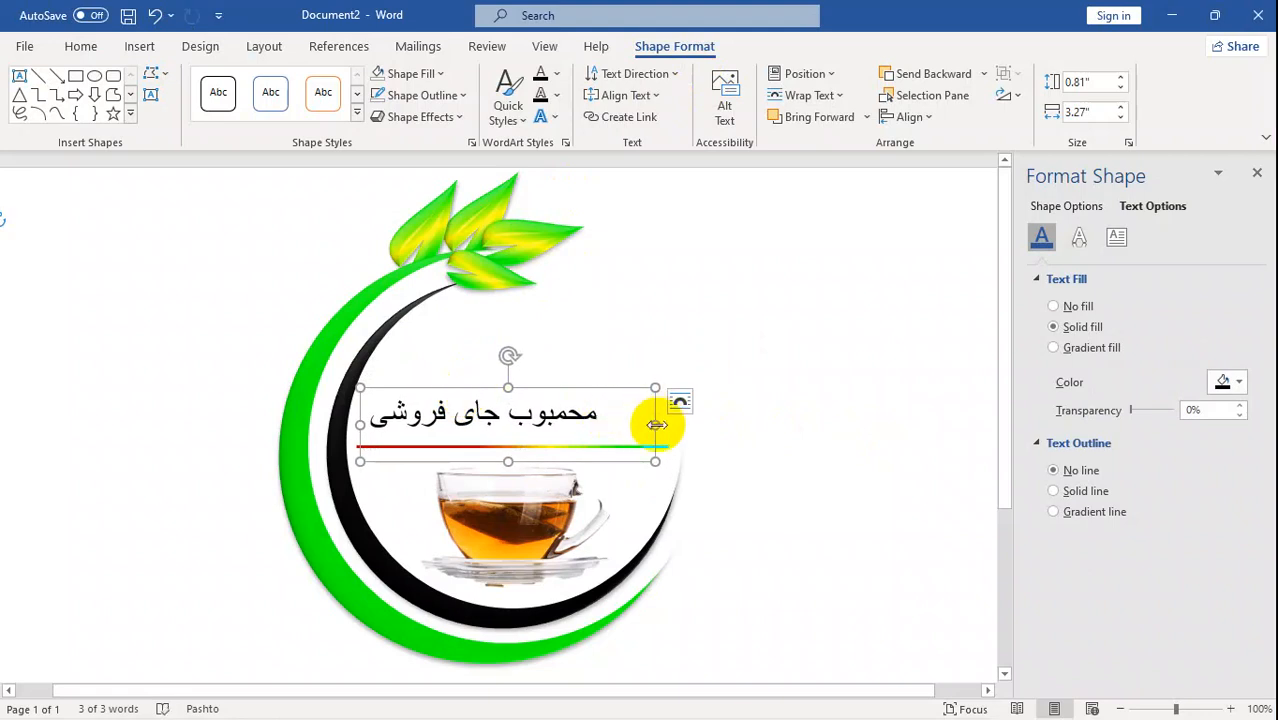
left_click_drag(661, 425, 678, 425)
Correct the spelling of the shop name to "محبوب جای فروشی".
left_click_drag(370, 412, 585, 400)
left_click(598, 401)
triple_click(598, 401)
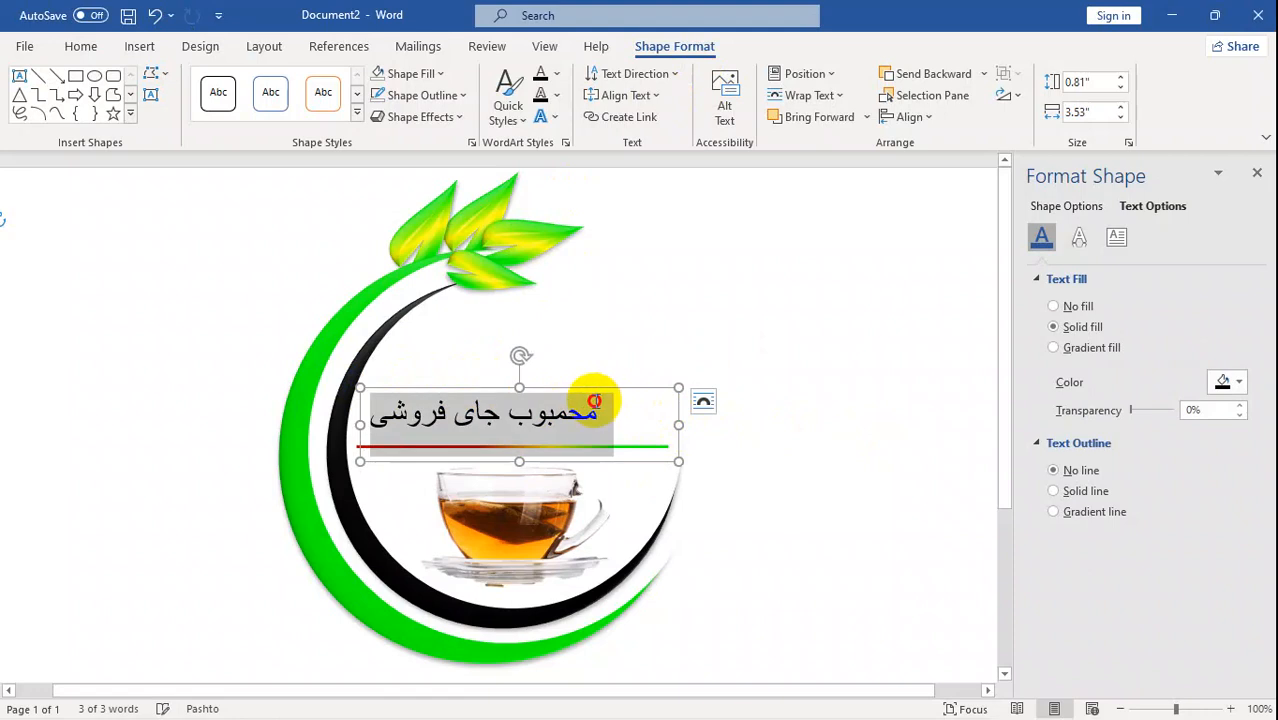
left_click(560, 420)
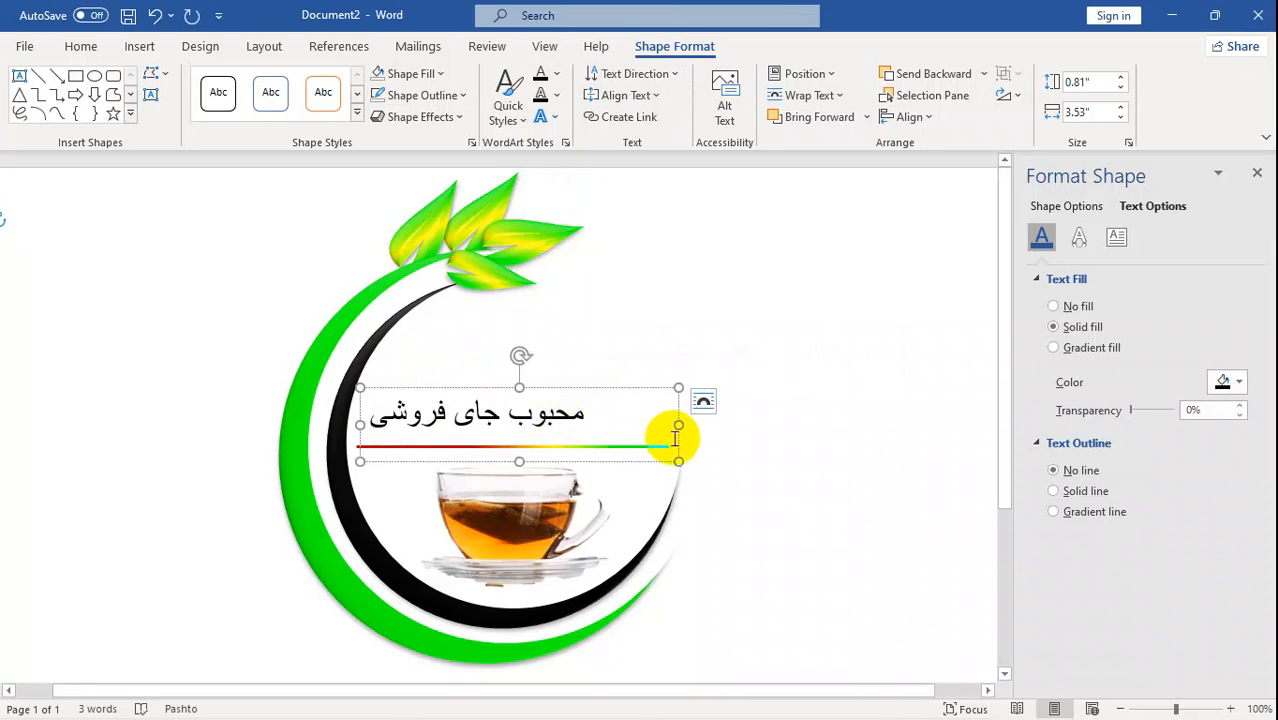
Apply a Transform text effect that stretches the shop name across its box, and place the box just above the gradient line.
triple_click(660, 444)
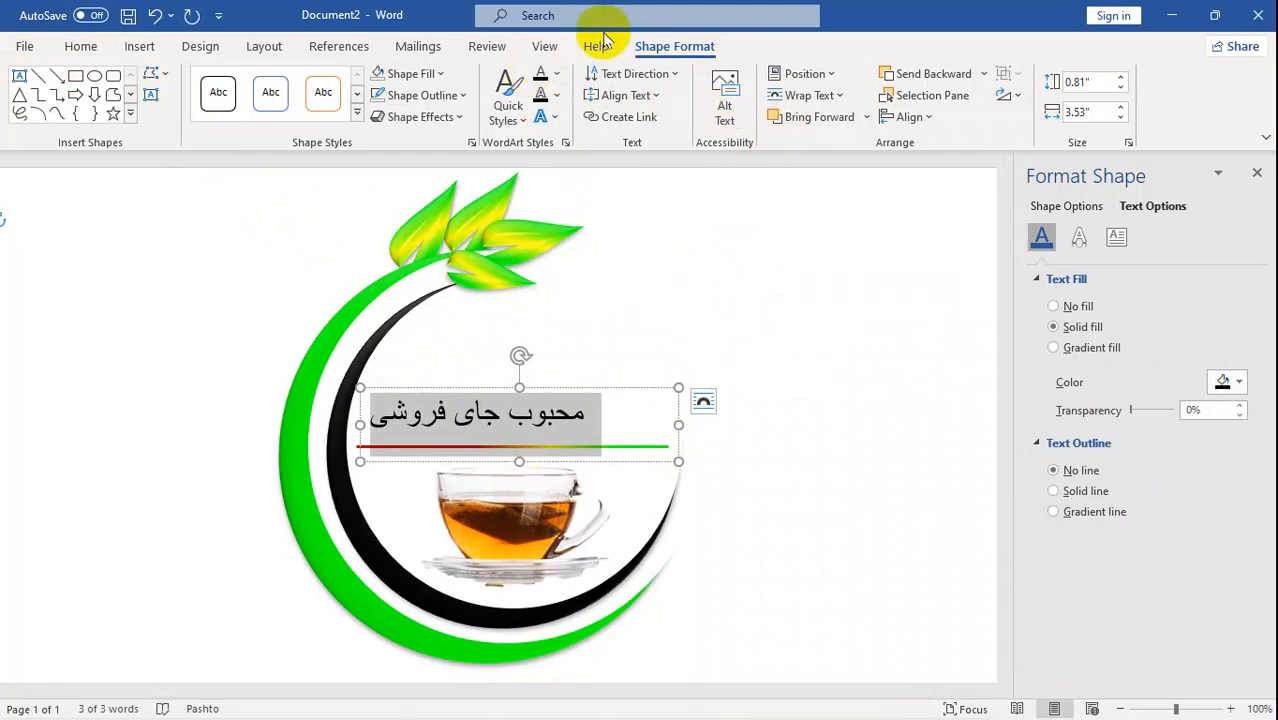
left_click(556, 119)
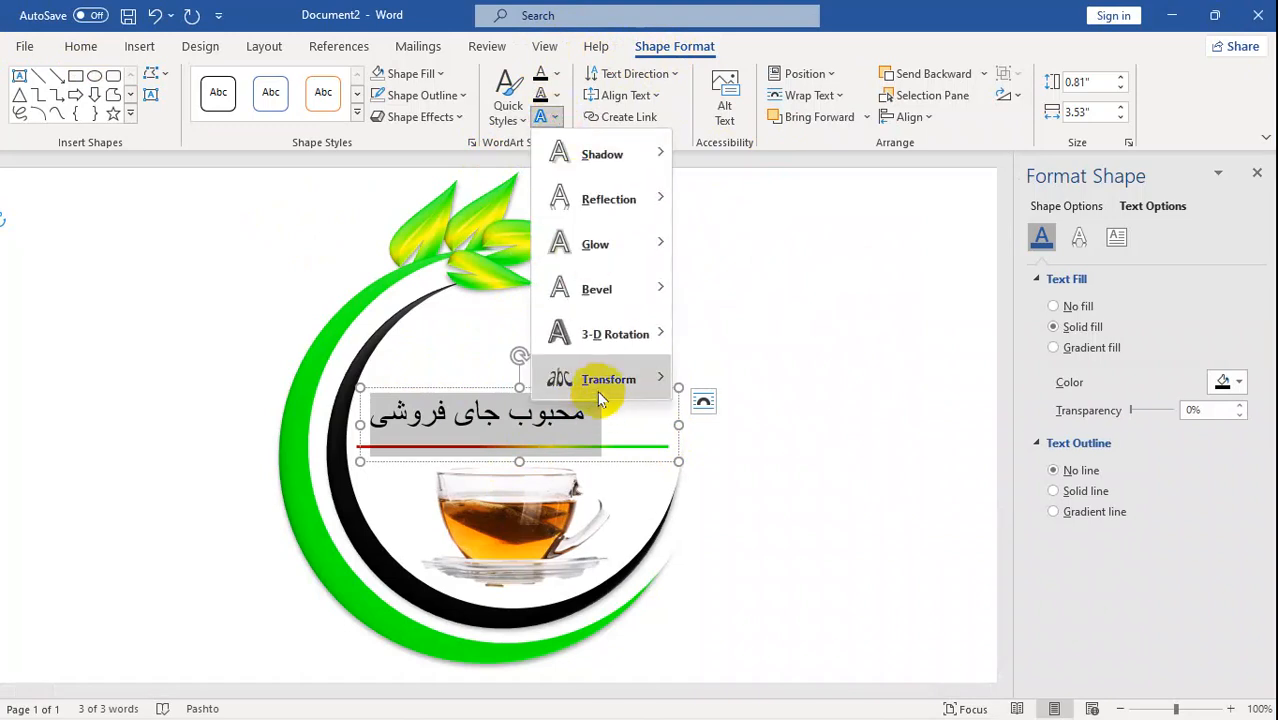
mouse_move(630, 392)
left_click(699, 414)
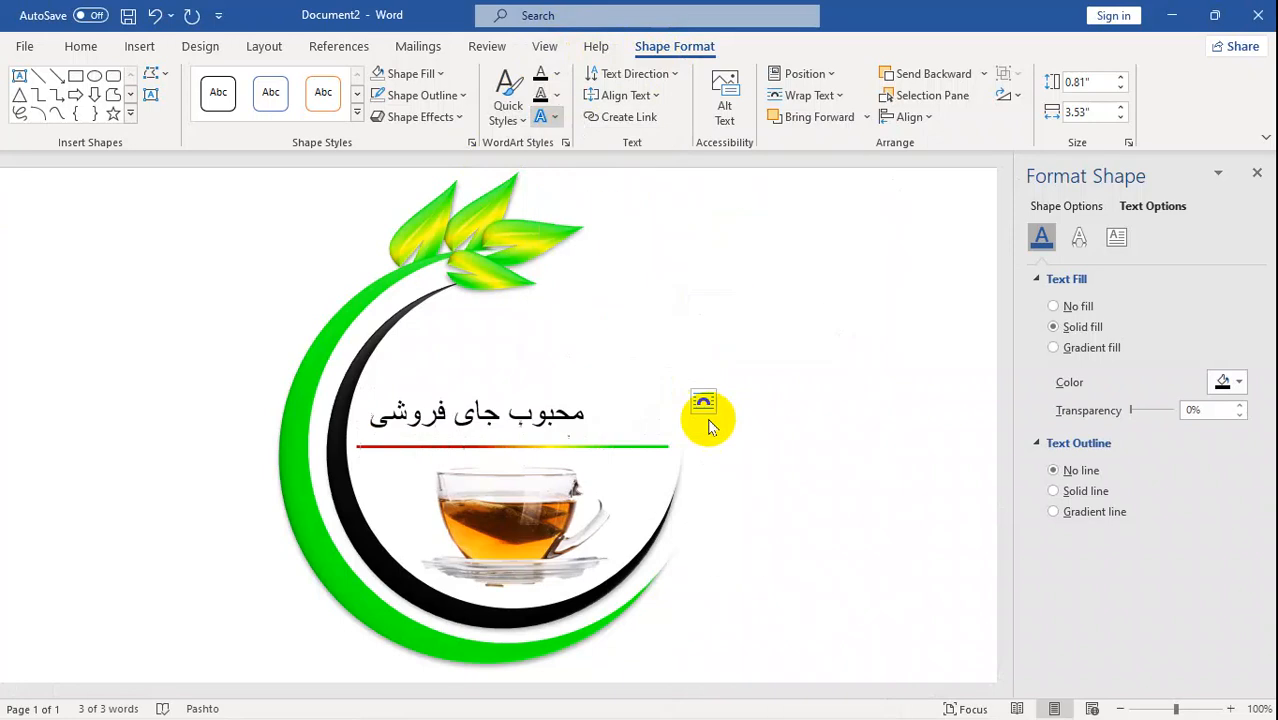
left_click_drag(637, 449, 633, 438)
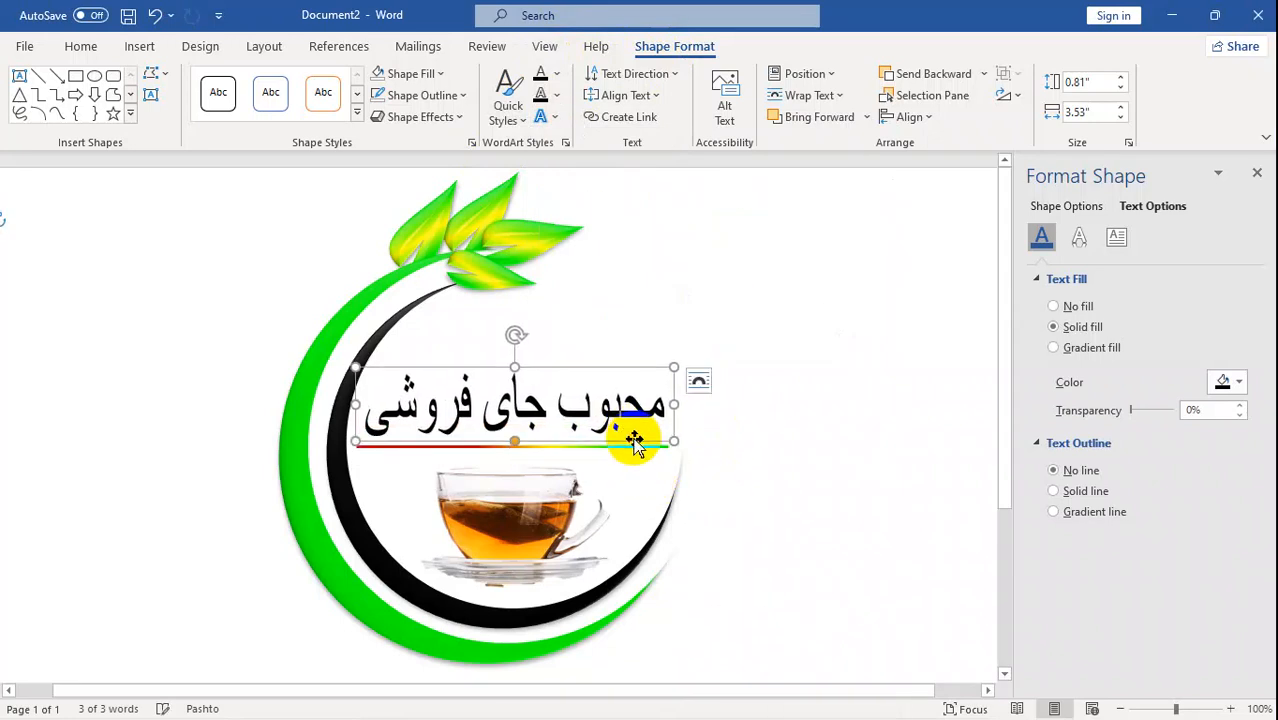
Change the font of the whole shop name to Bahij Titr.
left_click(590, 414)
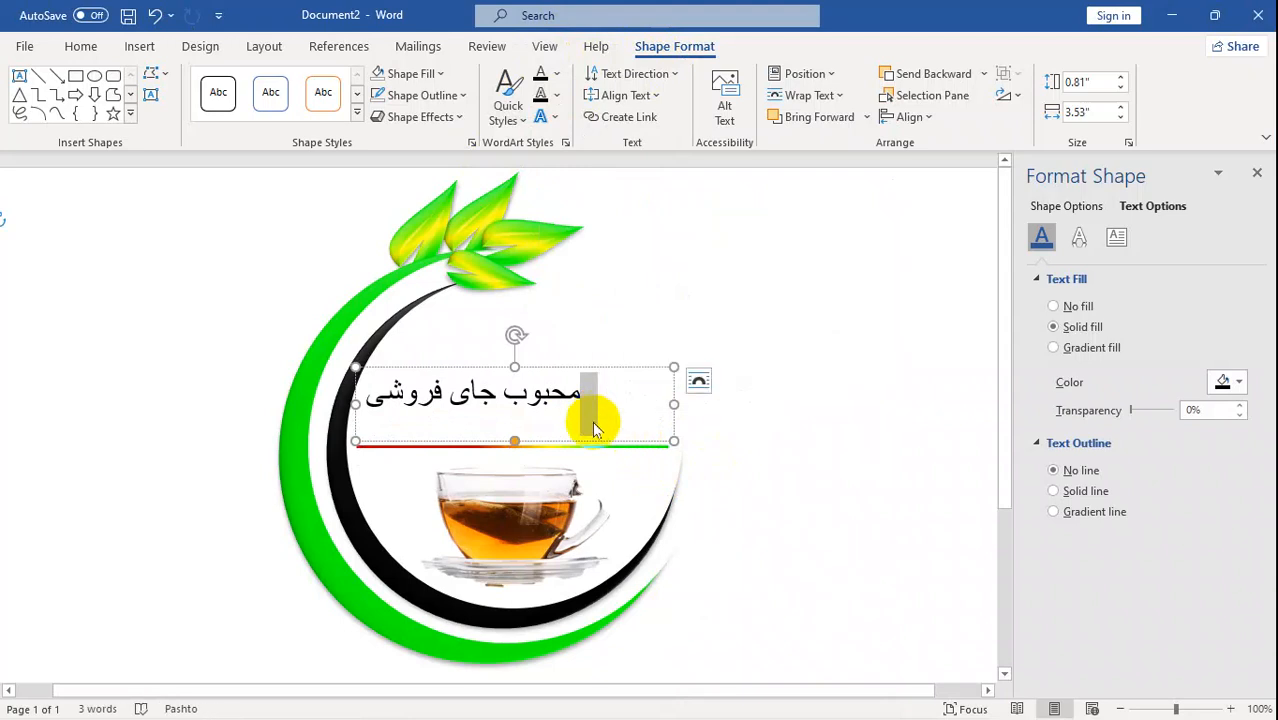
triple_click(592, 421)
left_click(80, 46)
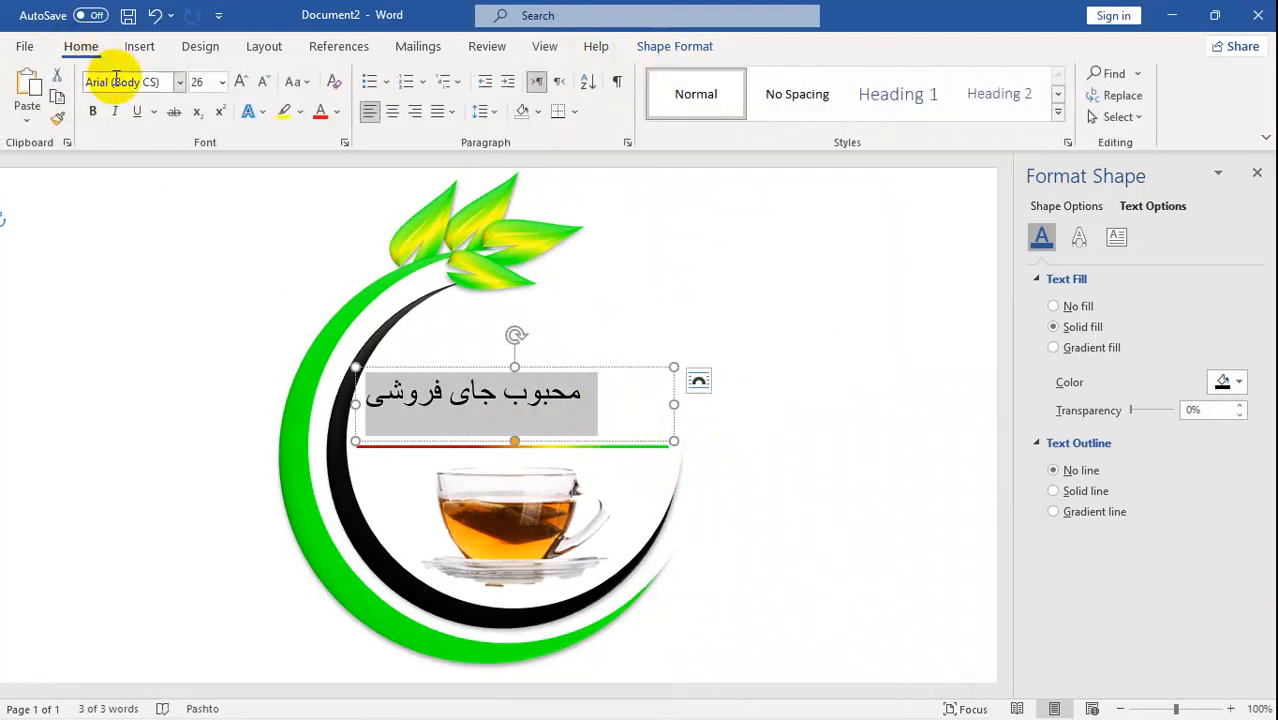
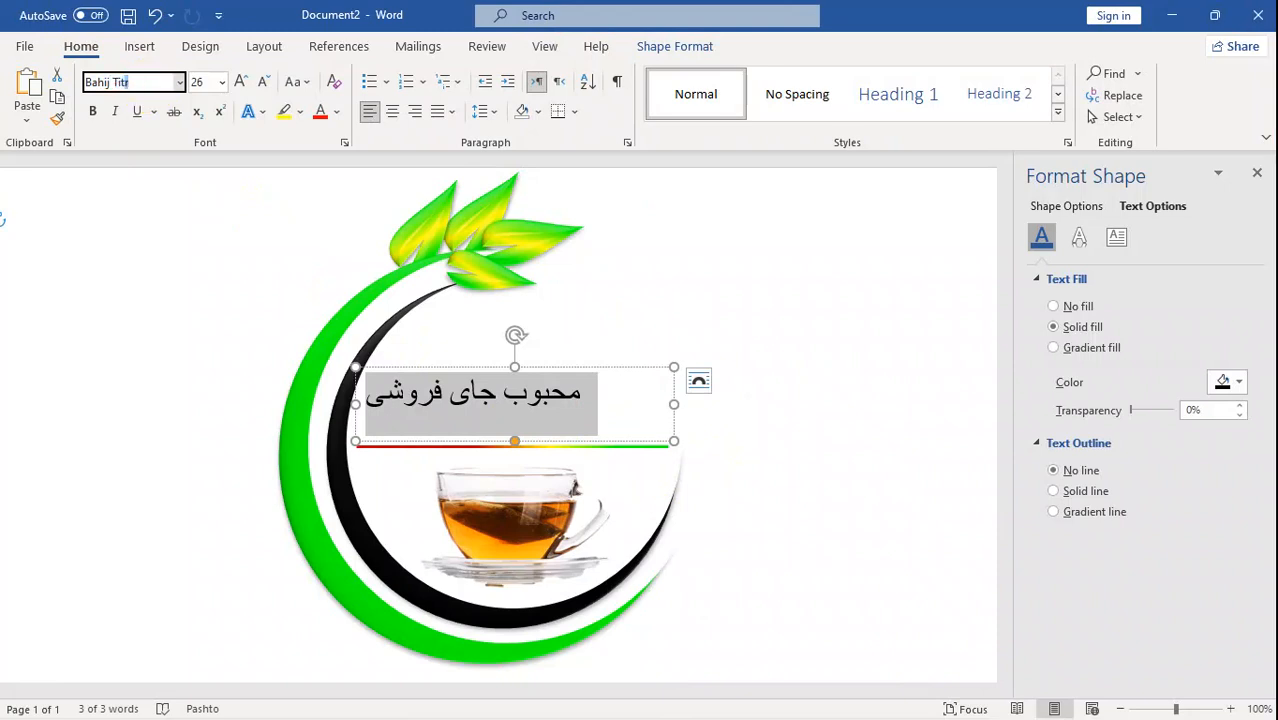
key("Return")
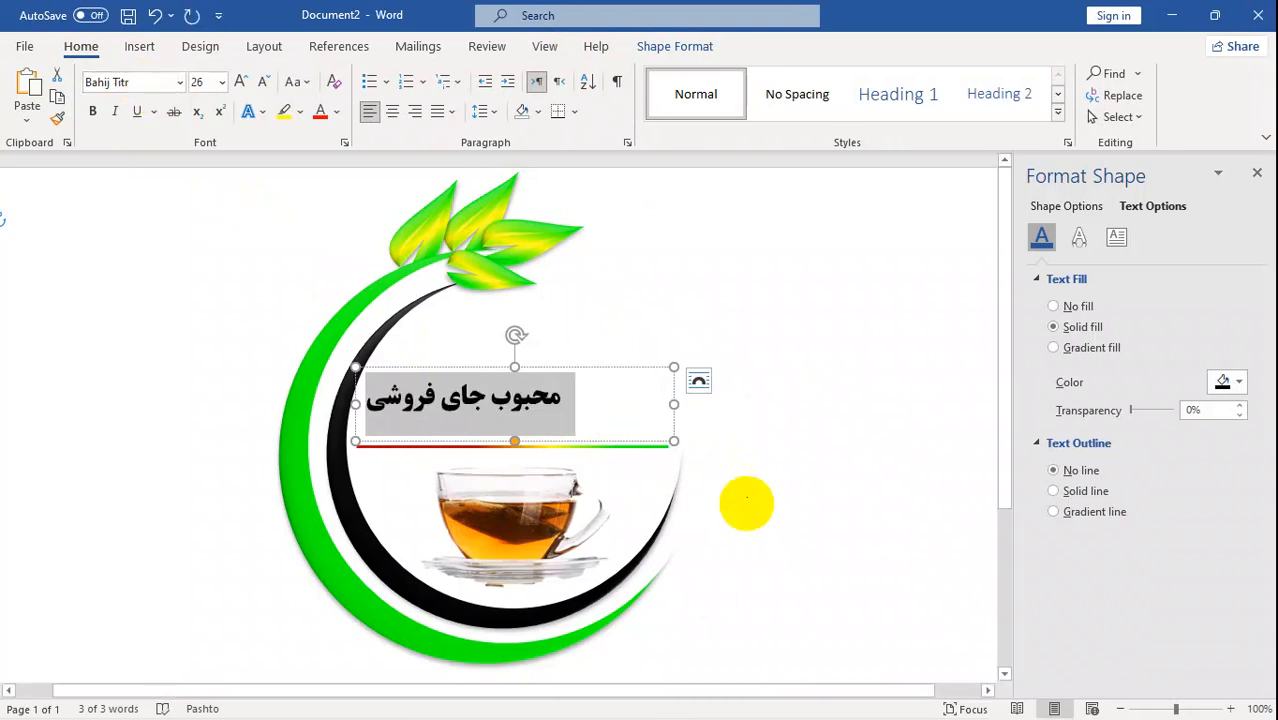
left_click(747, 506)
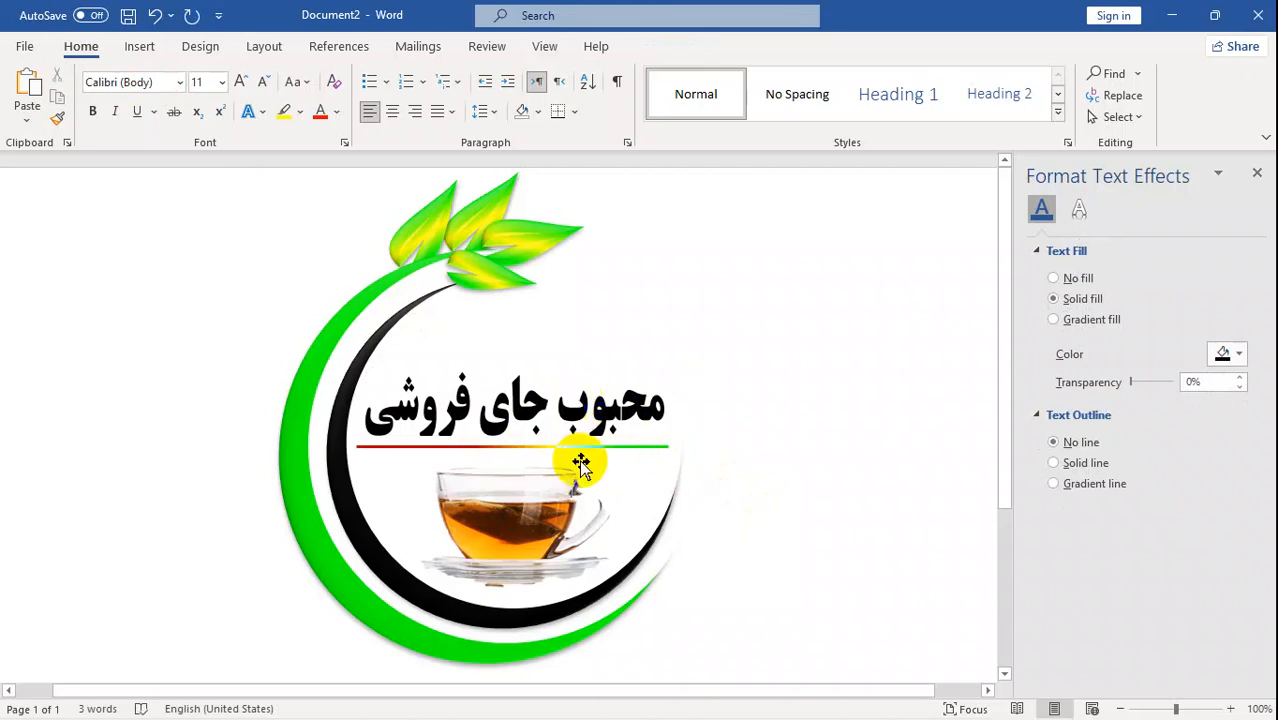
Compare the drawn logo with the reference image logo.png and close the image.
mouse_move(736, 705)
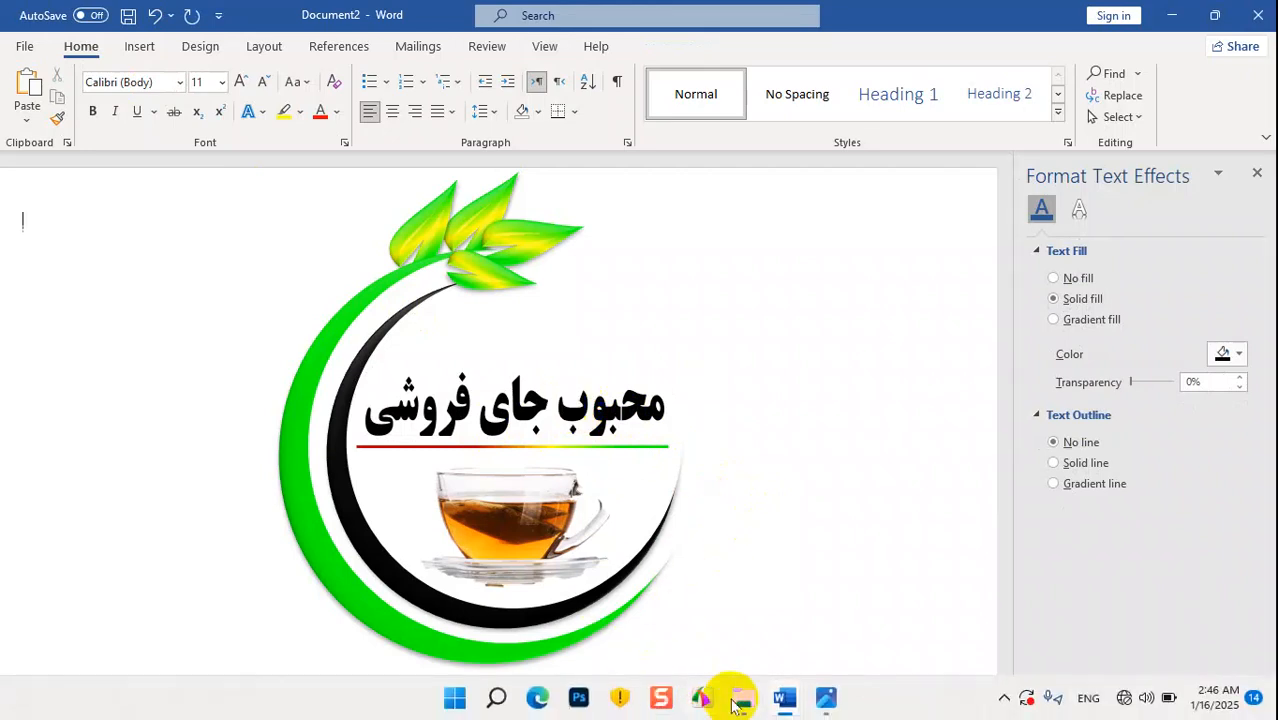
left_click(826, 700)
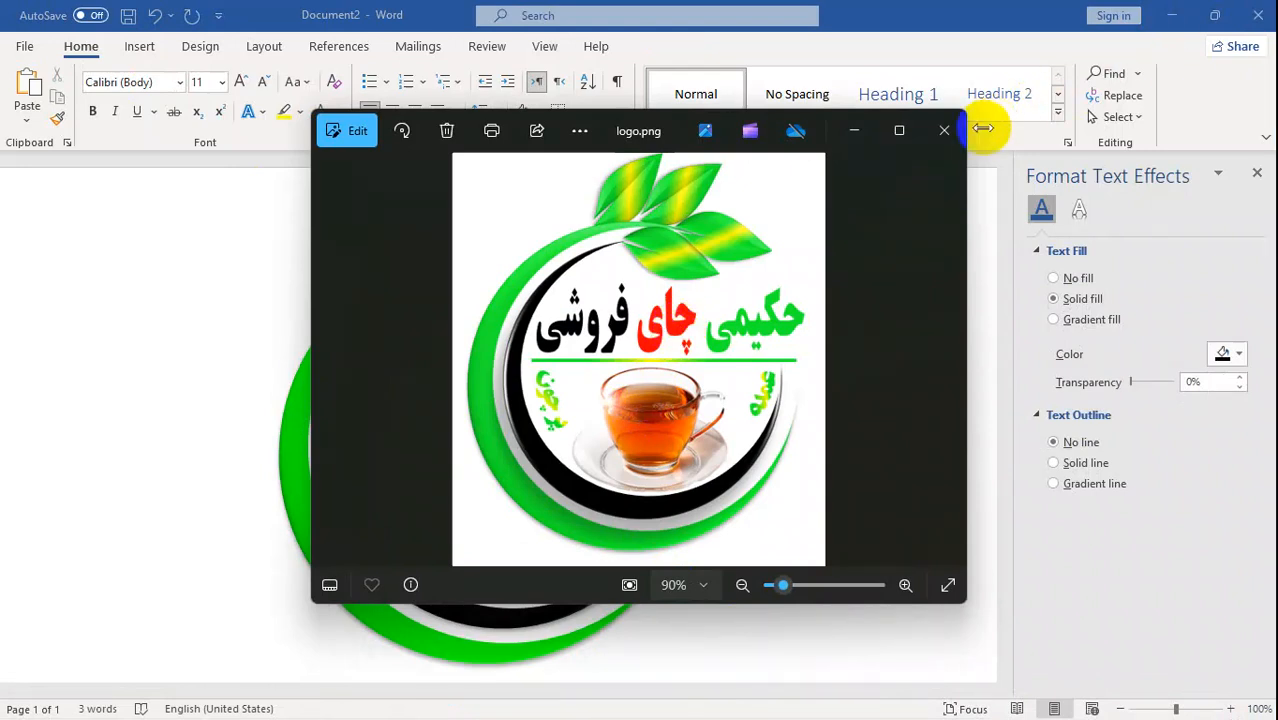
left_click(944, 130)
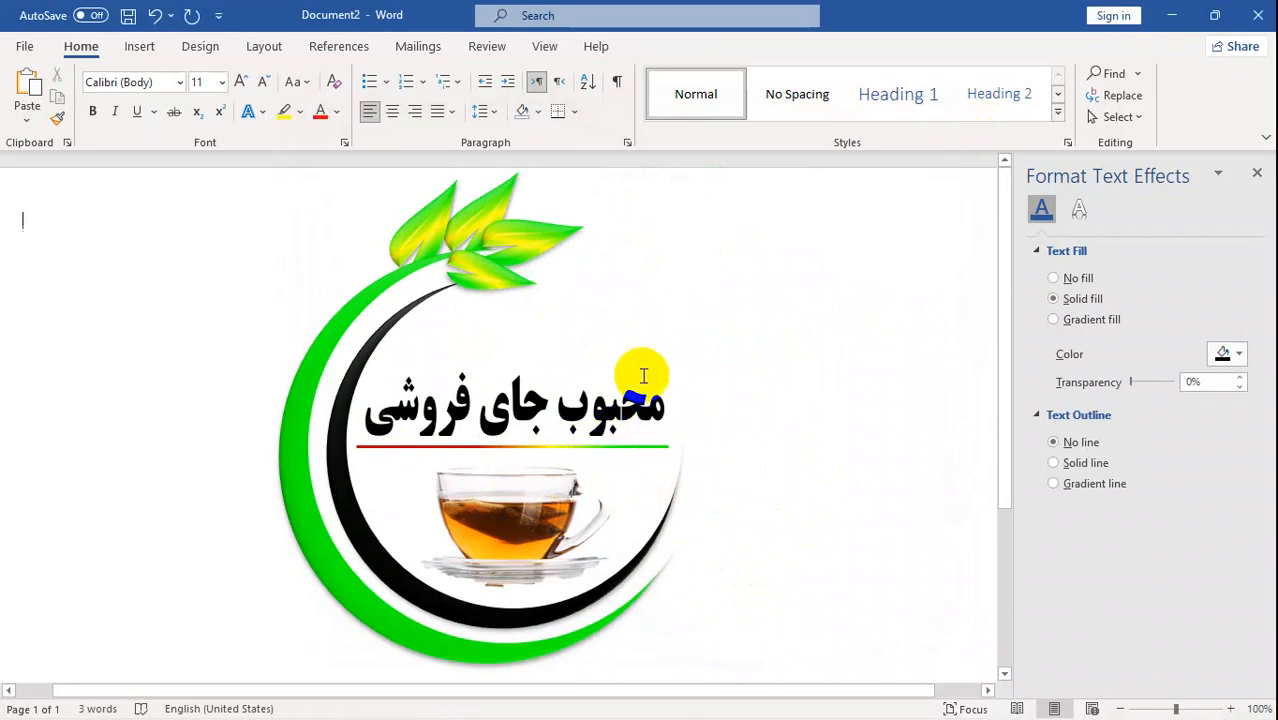
Minimize the document, view the next reference image 56.PNG from the desktop, and close it.
left_click(1165, 16)
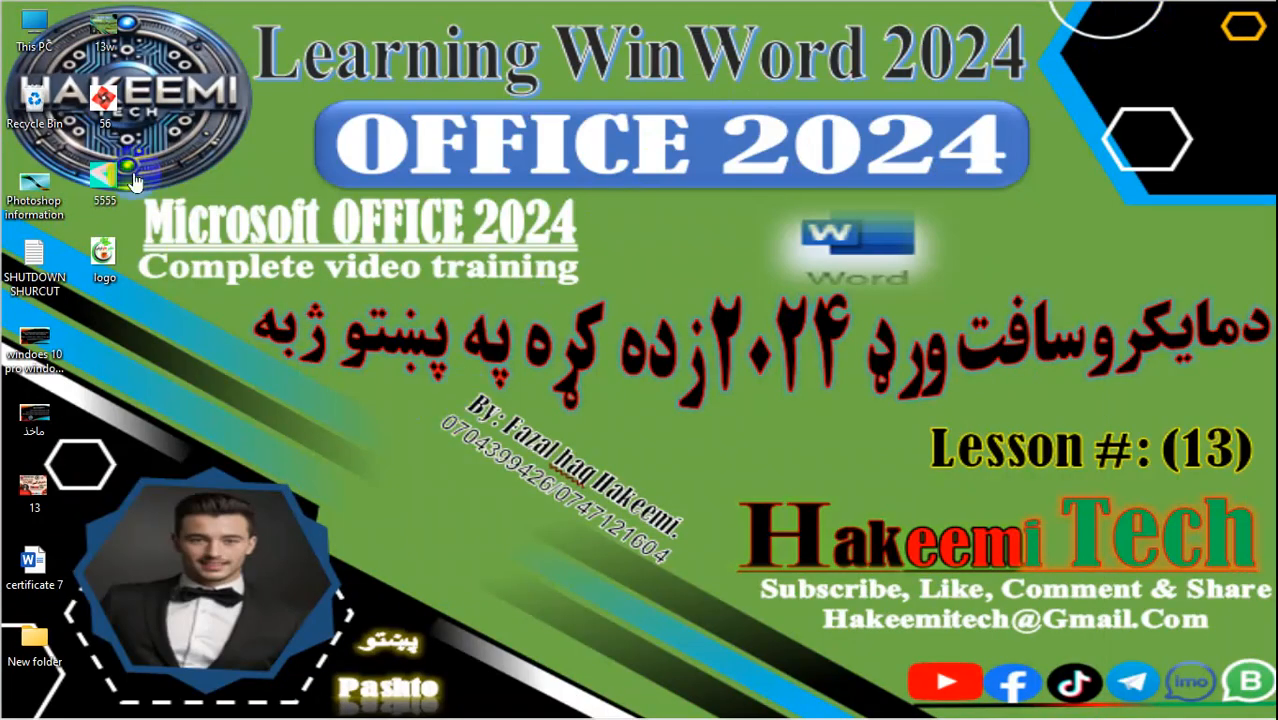
double_click(101, 100)
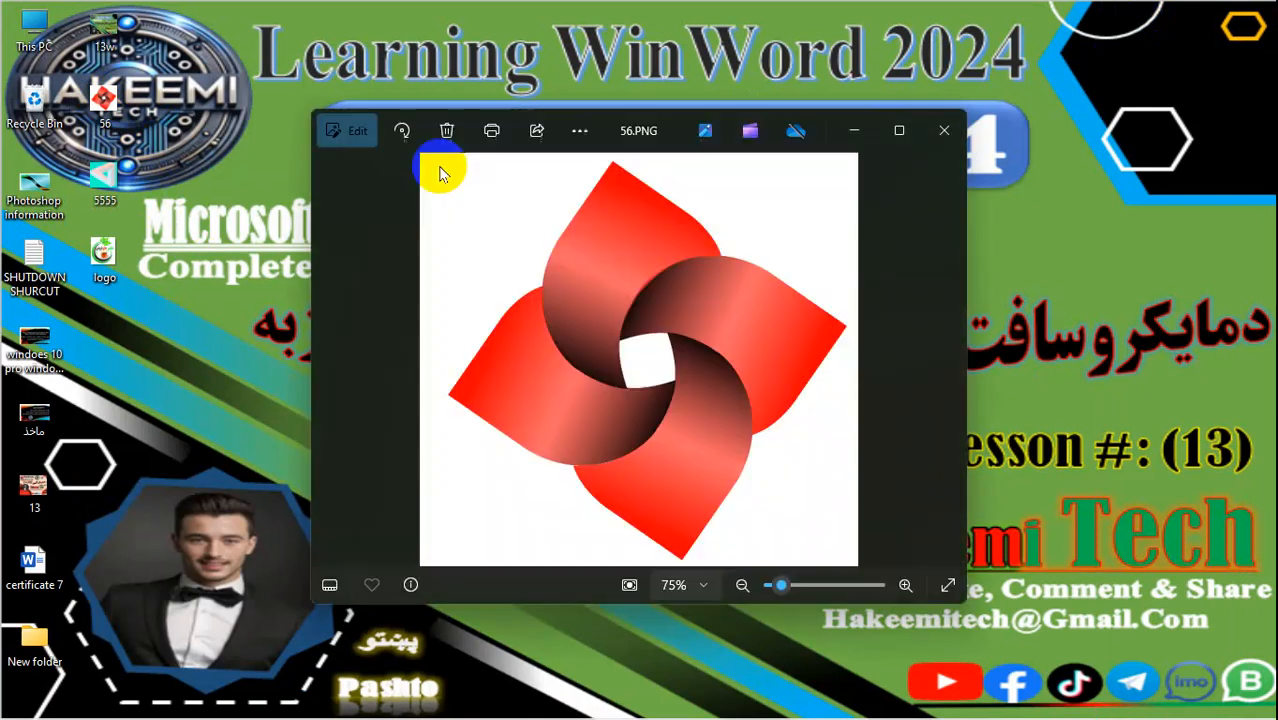
left_click(945, 132)
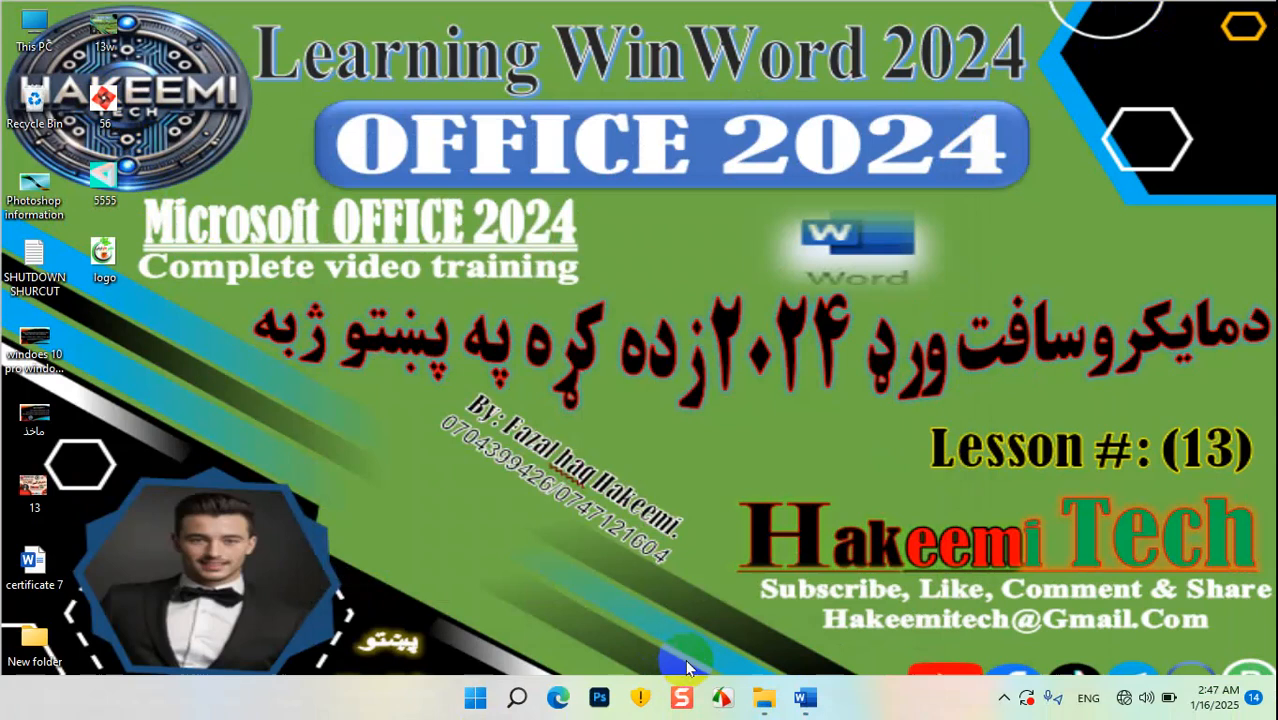
Switch back to Word and create a new blank document with landscape orientation and Narrow margins.
left_click(805, 700)
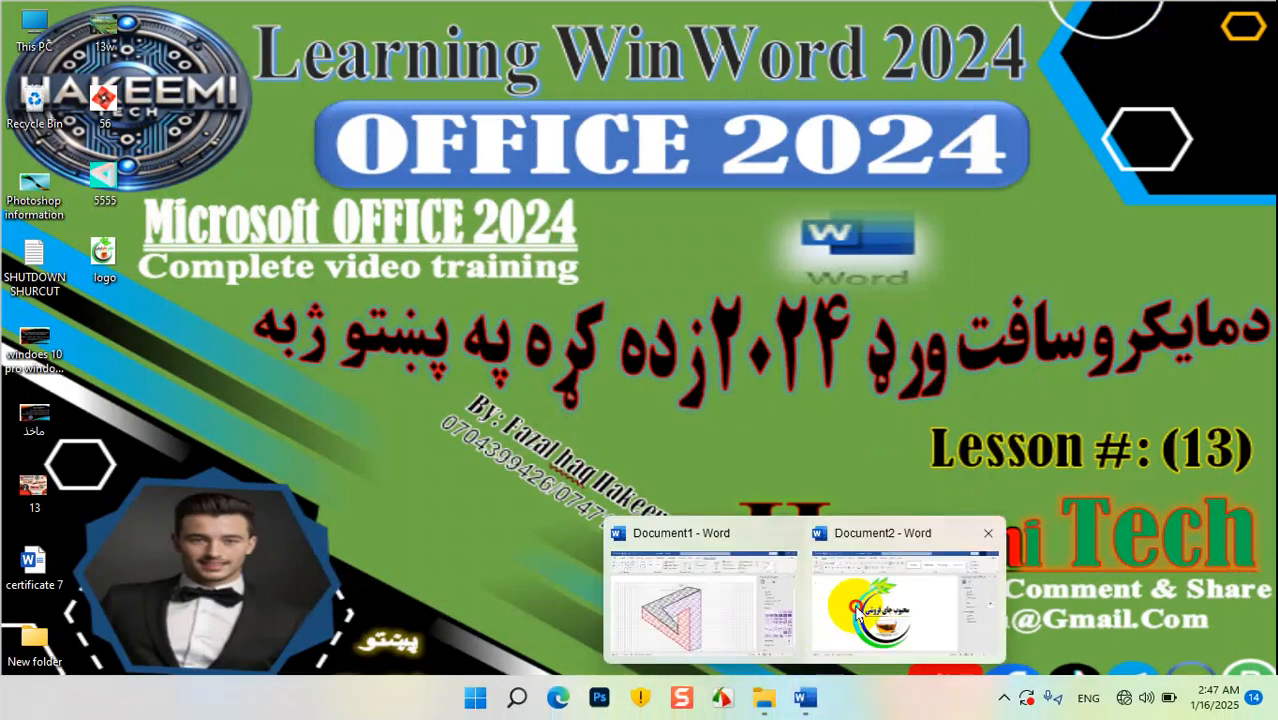
left_click(852, 600)
key("ctrl+n")
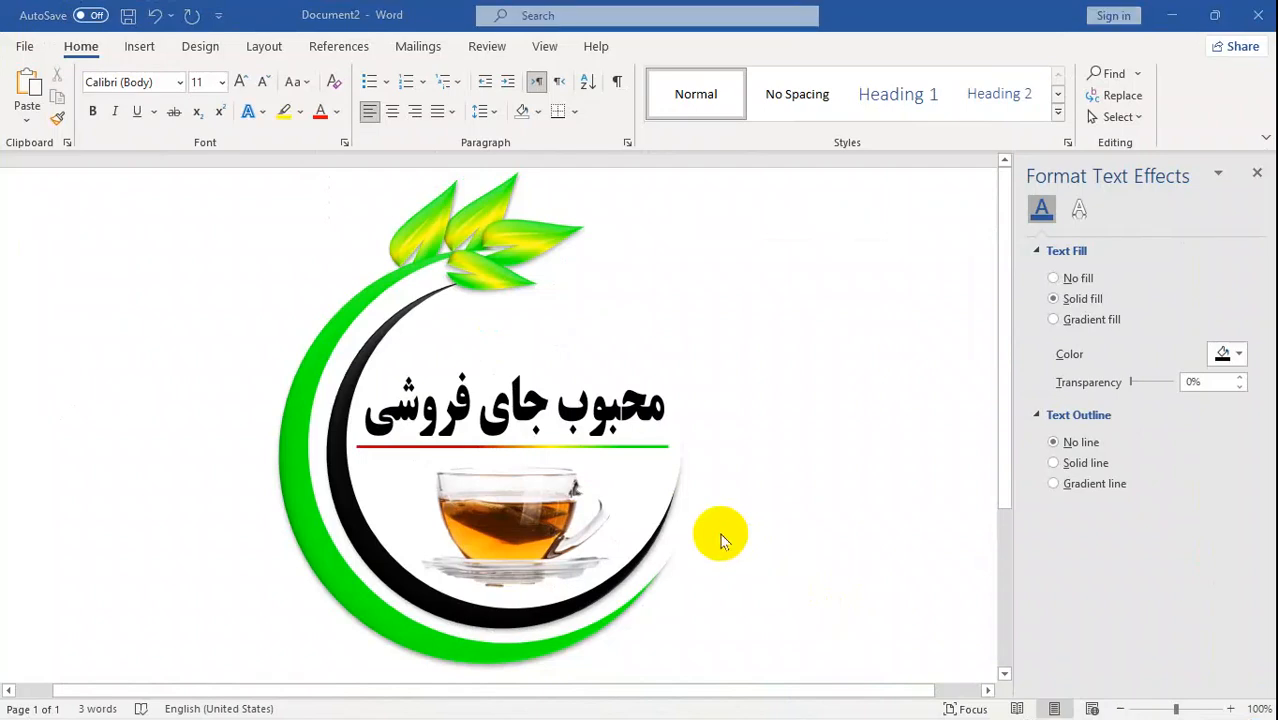
left_click(262, 50)
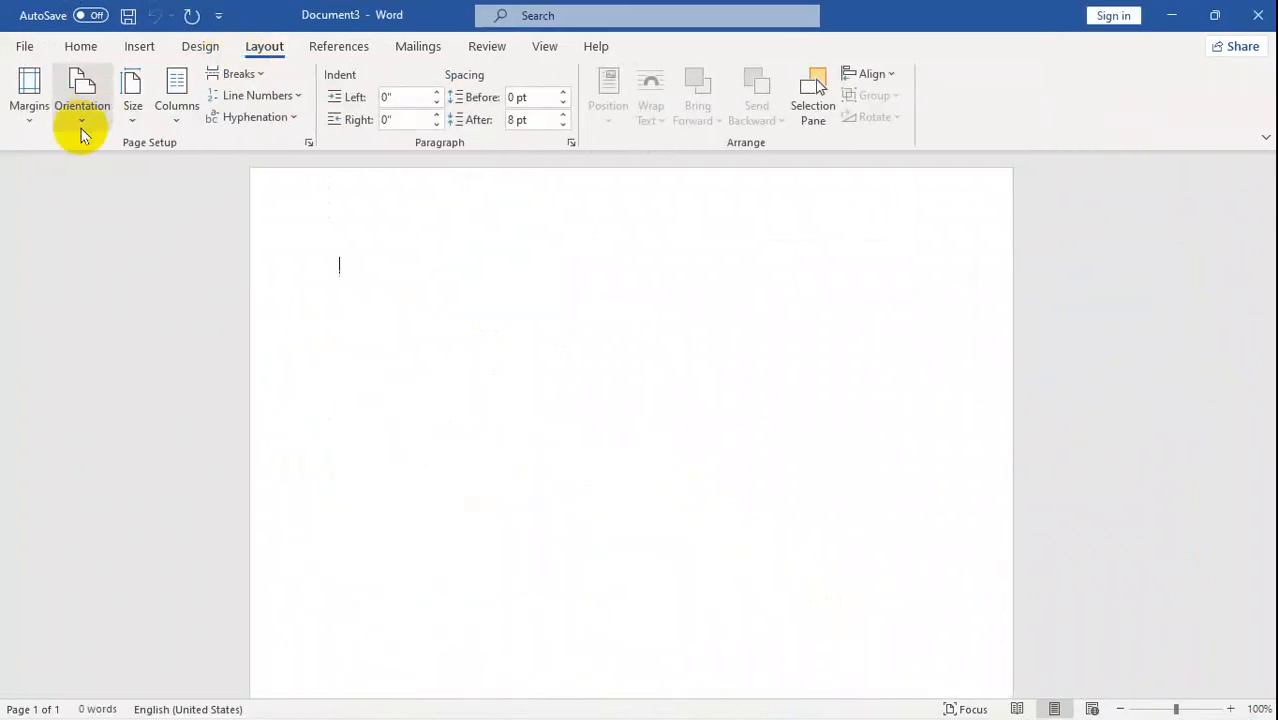
left_click(83, 95)
left_click(115, 200)
left_click(29, 92)
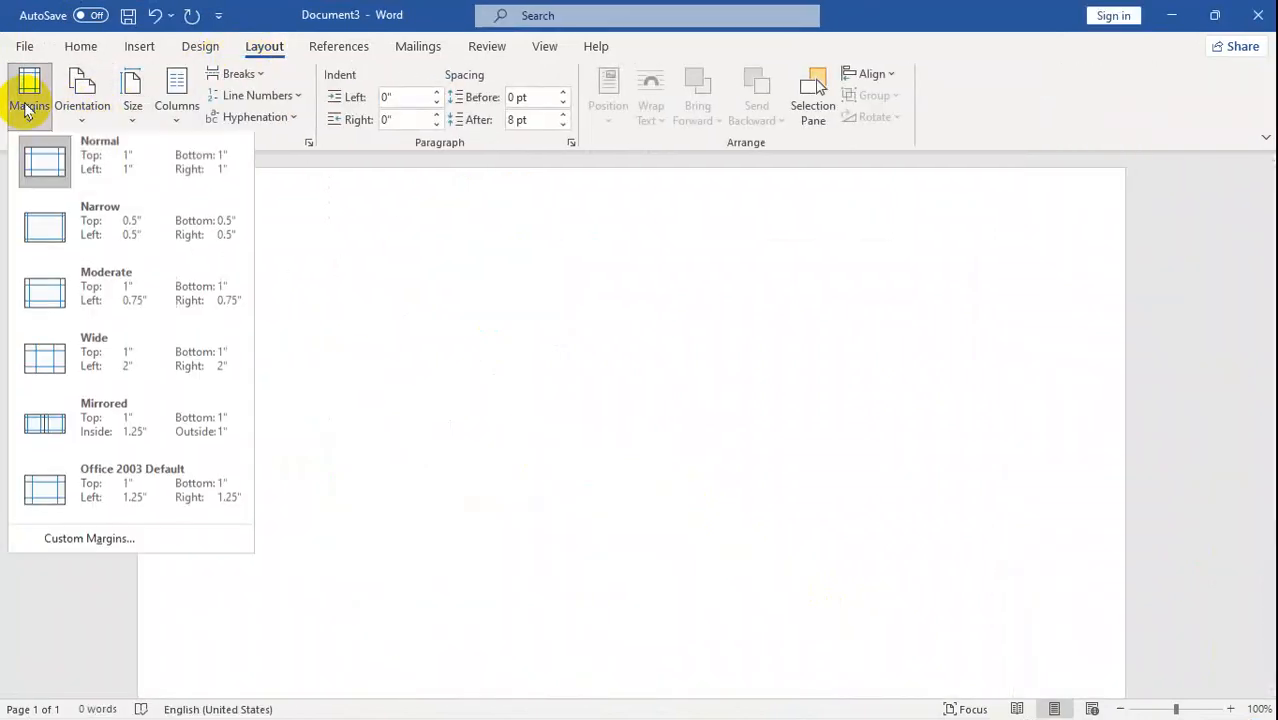
left_click(48, 220)
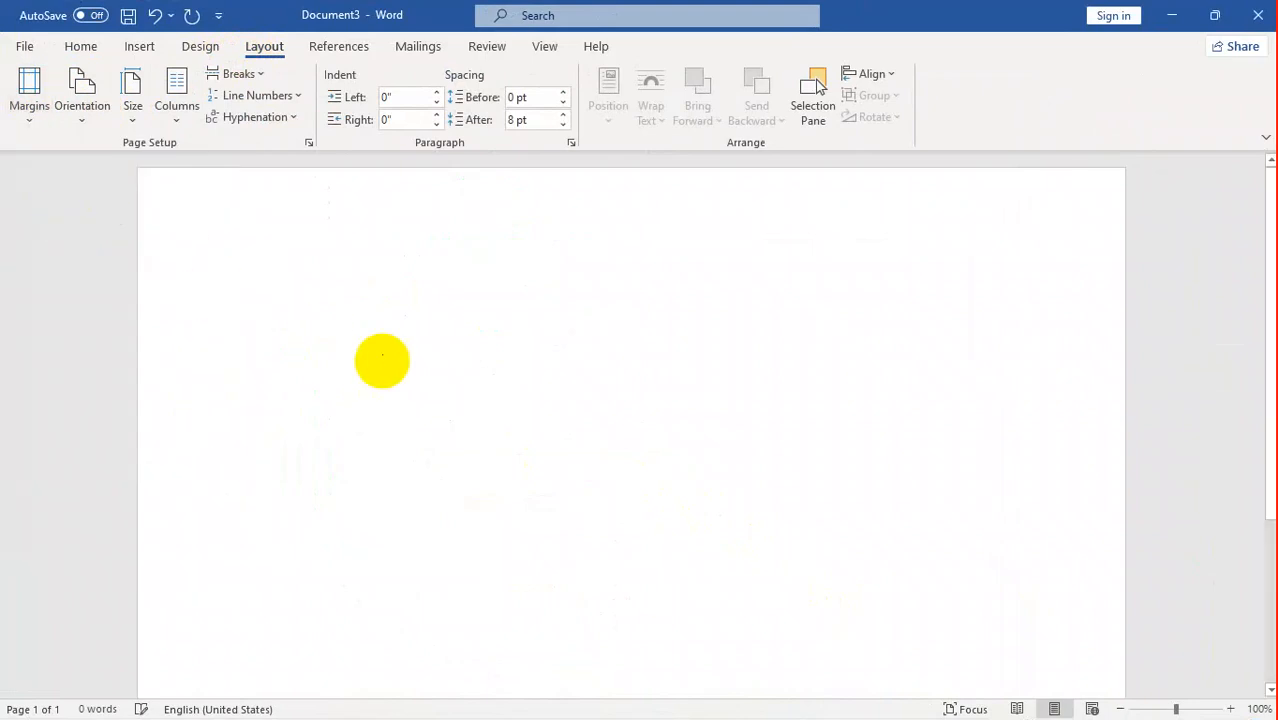
Draw a rectangle about 4.08" high by 5.21" wide and move it toward the middle of the page.
left_click(80, 46)
left_click(139, 46)
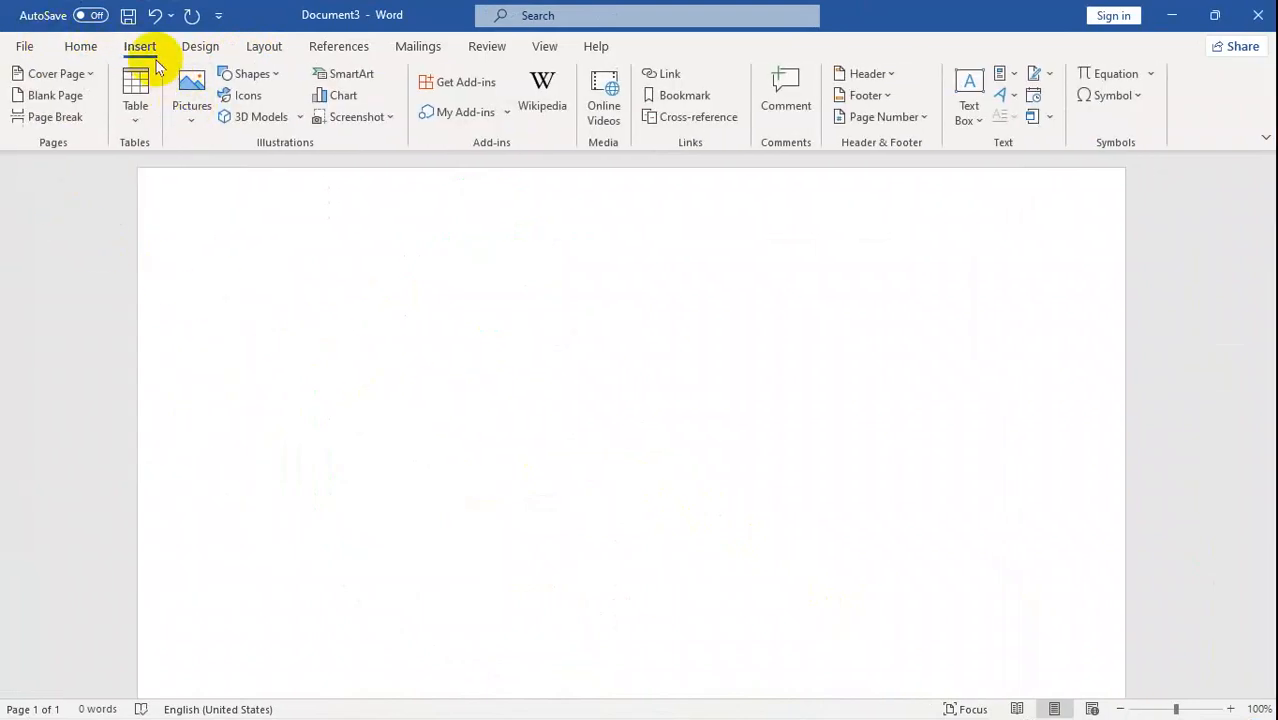
left_click(250, 74)
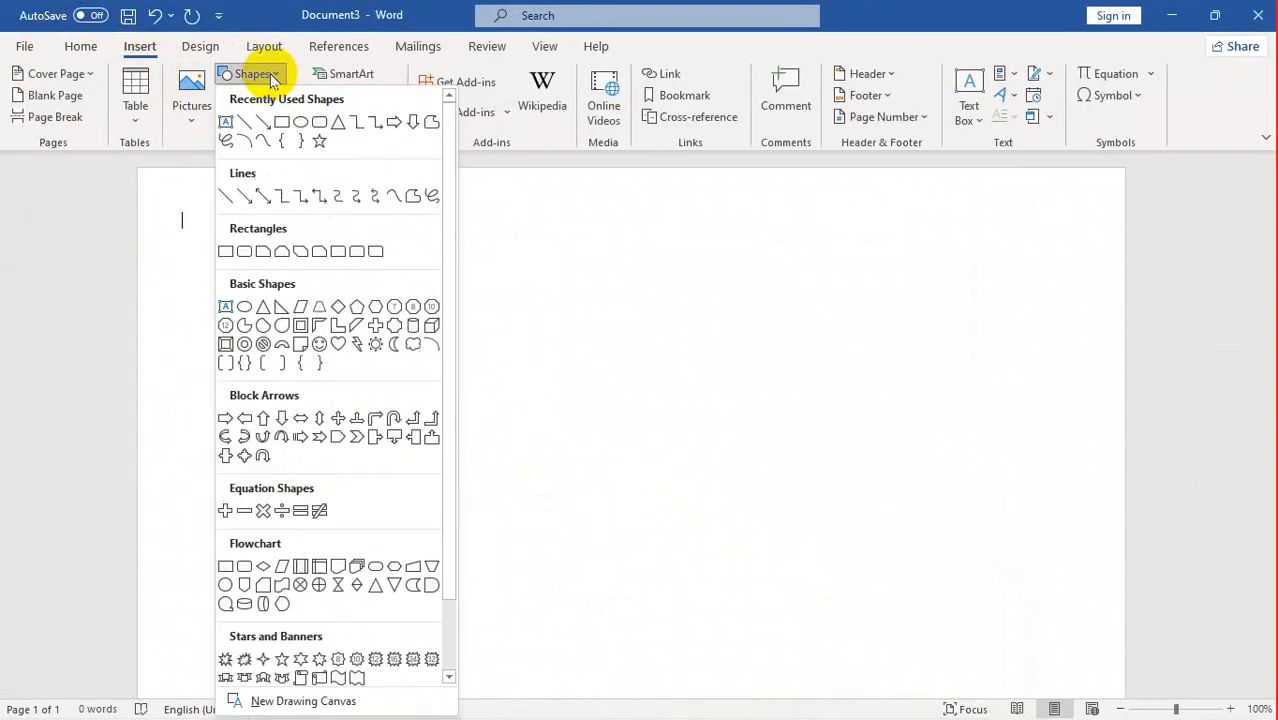
left_click(283, 123)
left_click_drag(270, 284, 737, 650)
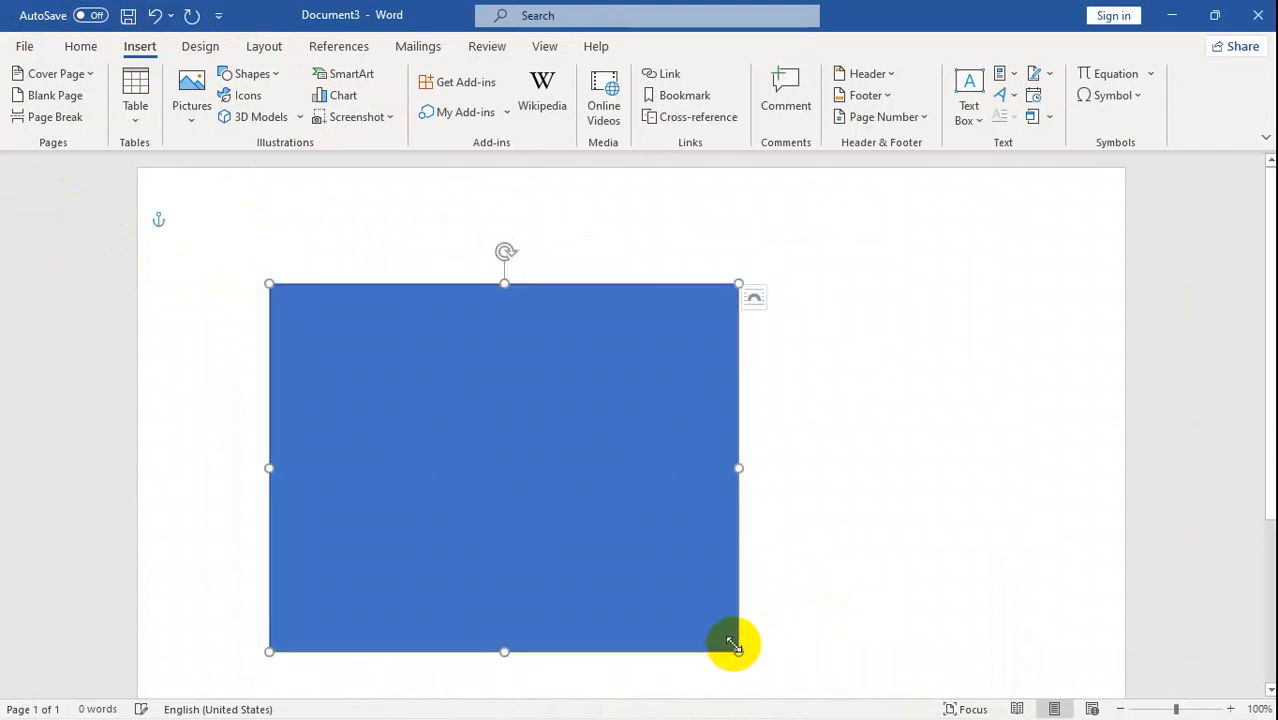
mouse_move(502, 465)
left_mouse_down()
mouse_move(619, 448)
mouse_move(646, 460)
left_mouse_up()
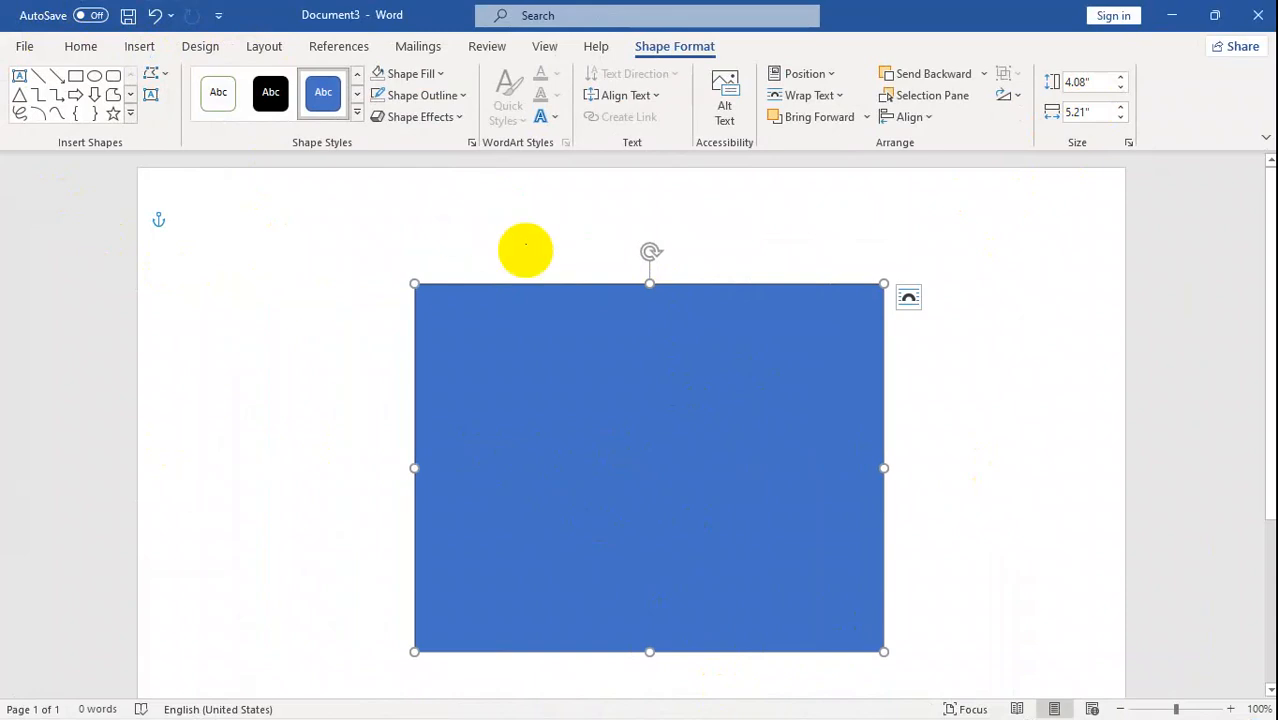
Set the rectangle's height to 5.21" to match its width and make it a square.
left_click(1100, 113)
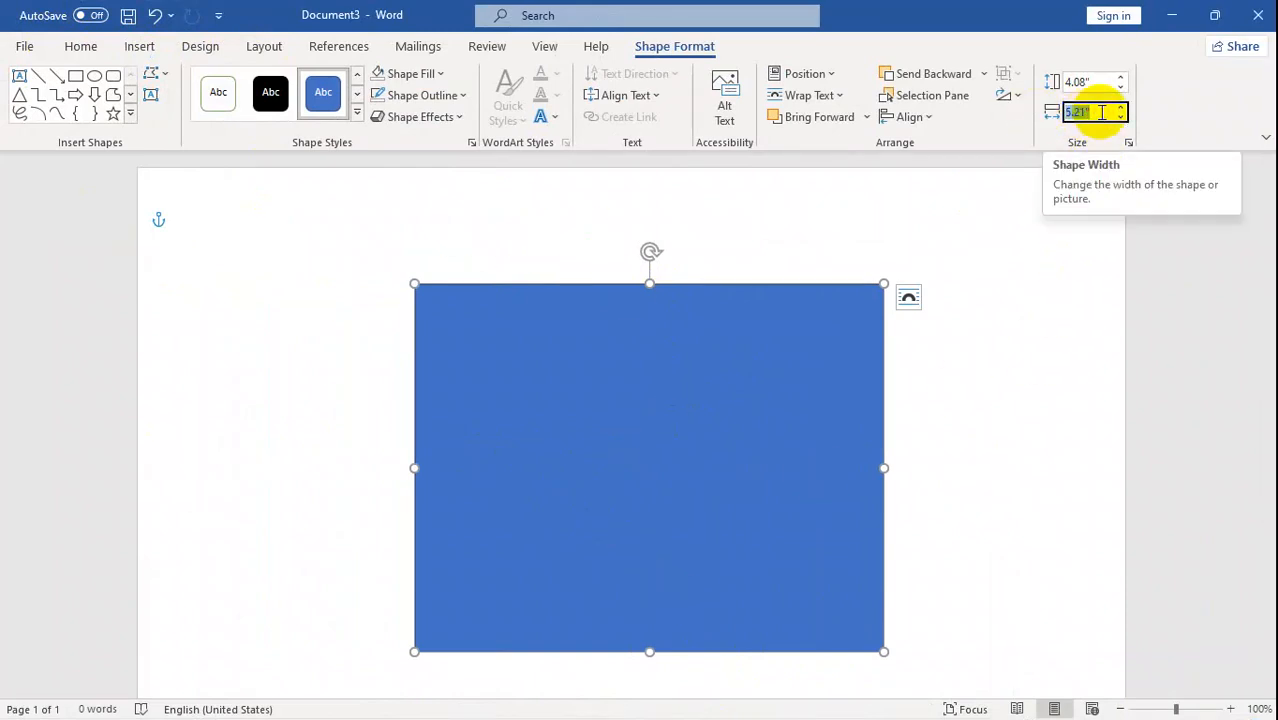
left_click(1077, 84)
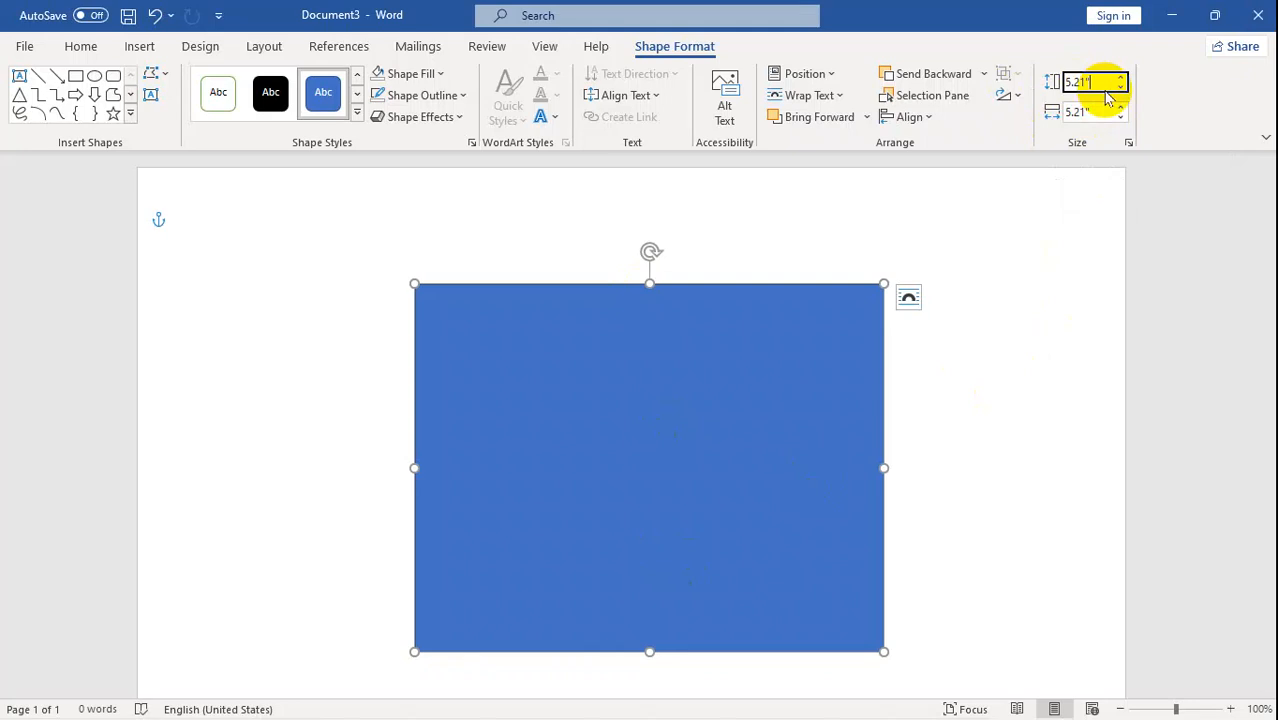
type("5.21")
key("Return")
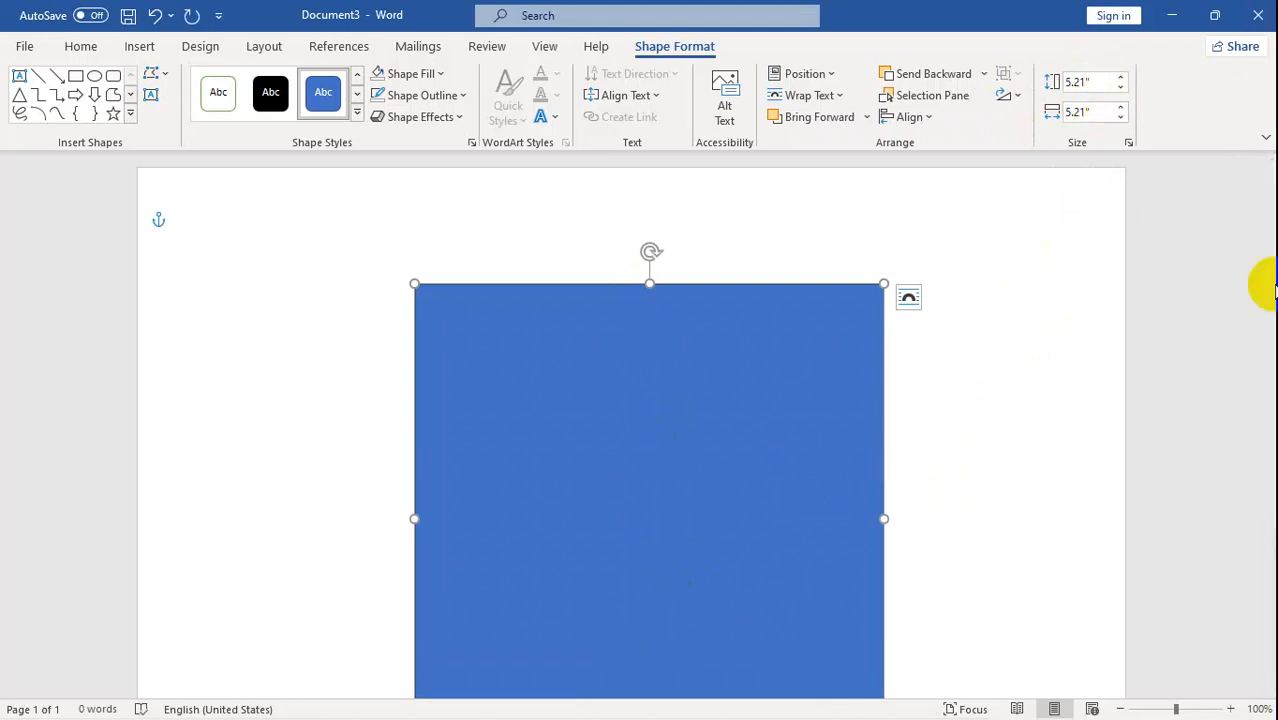
Remove the square's fill and set its outline weight to 1 pt.
left_click_drag(1272, 295, 1270, 340)
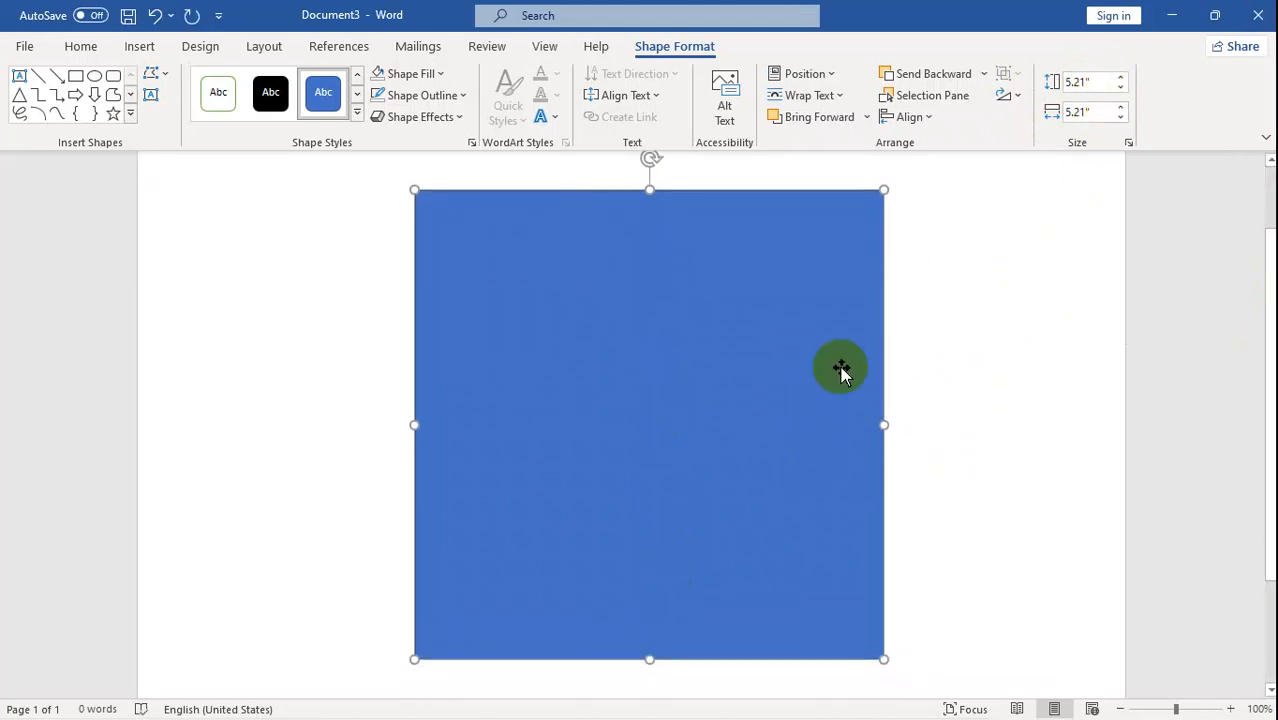
left_click(406, 76)
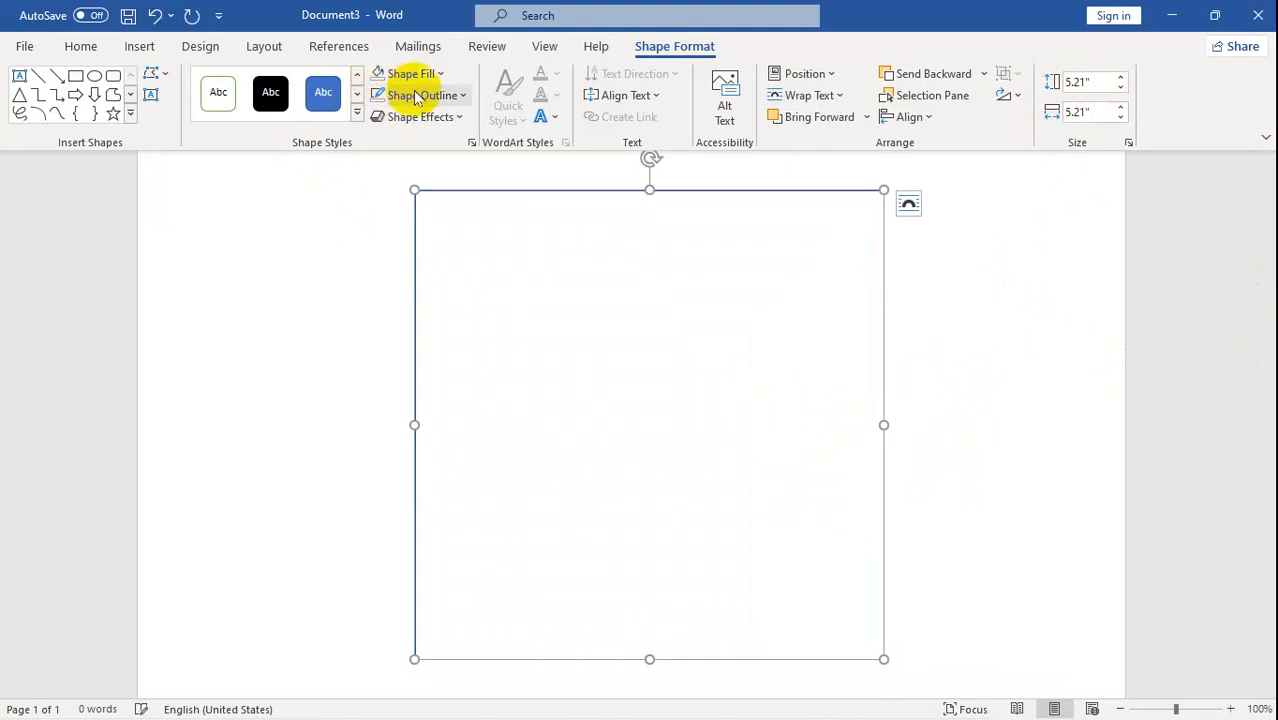
left_click(420, 95)
mouse_move(525, 412)
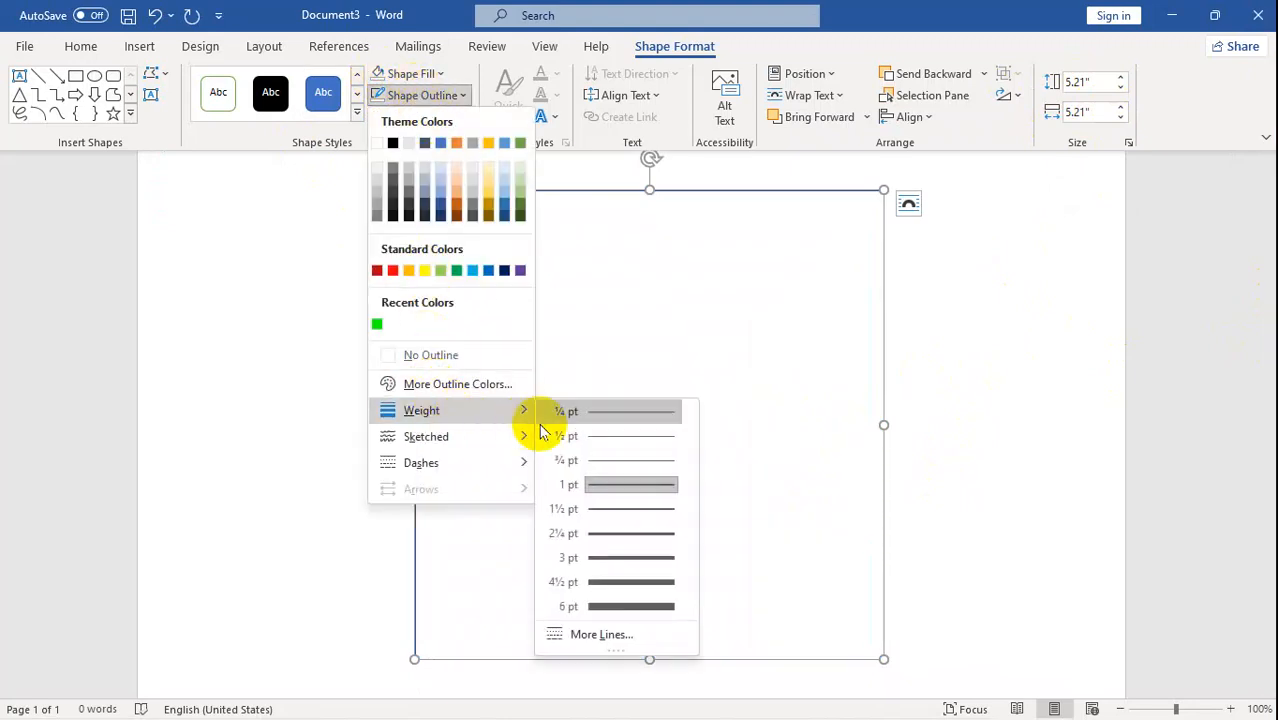
left_click(619, 487)
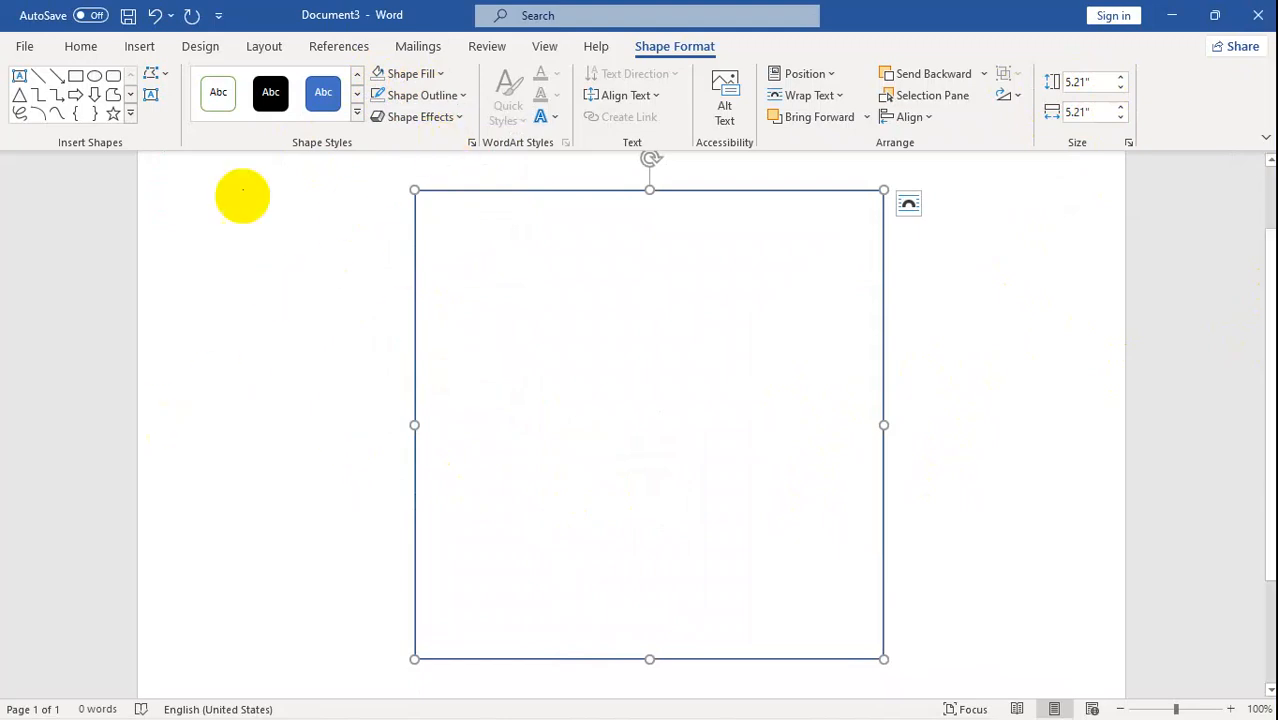
Draw an oval about 5.31" wide over the square and stretch it to the square's height of 5.21".
left_click(97, 80)
left_click_drag(390, 175, 867, 633)
left_click_drag(647, 435, 660, 443)
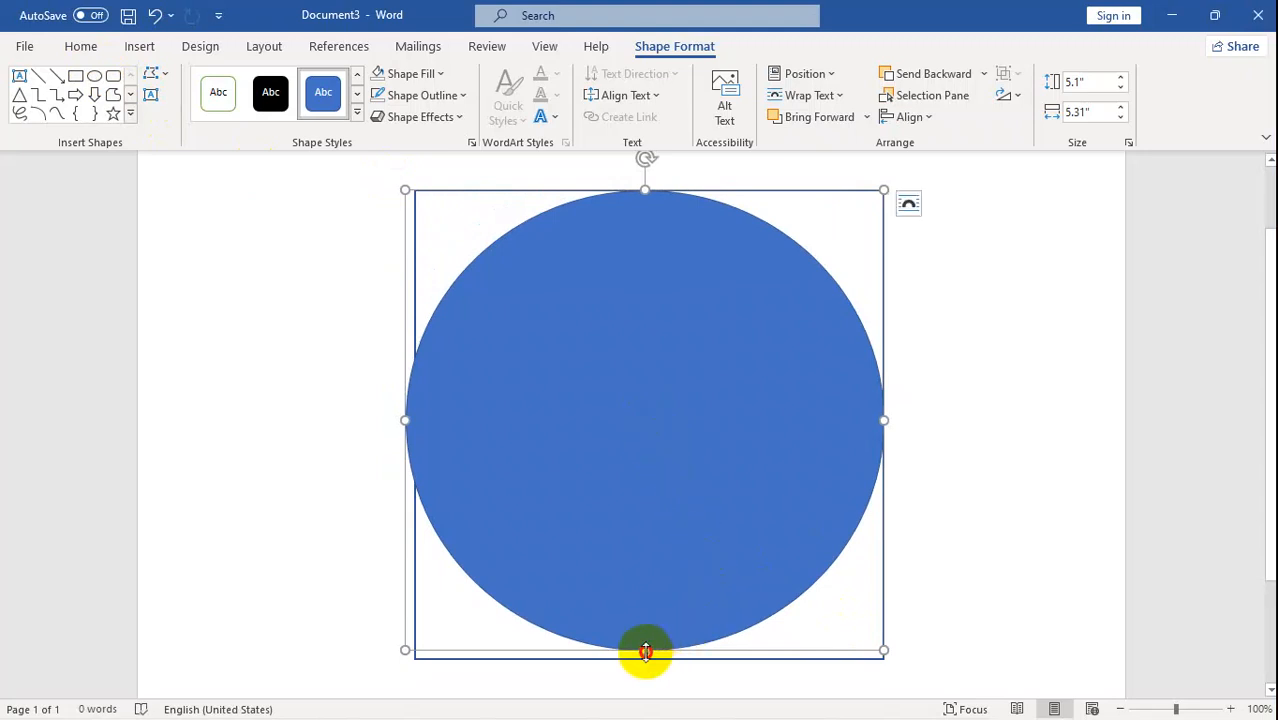
left_click_drag(644, 655, 644, 658)
left_click_drag(644, 403, 645, 408)
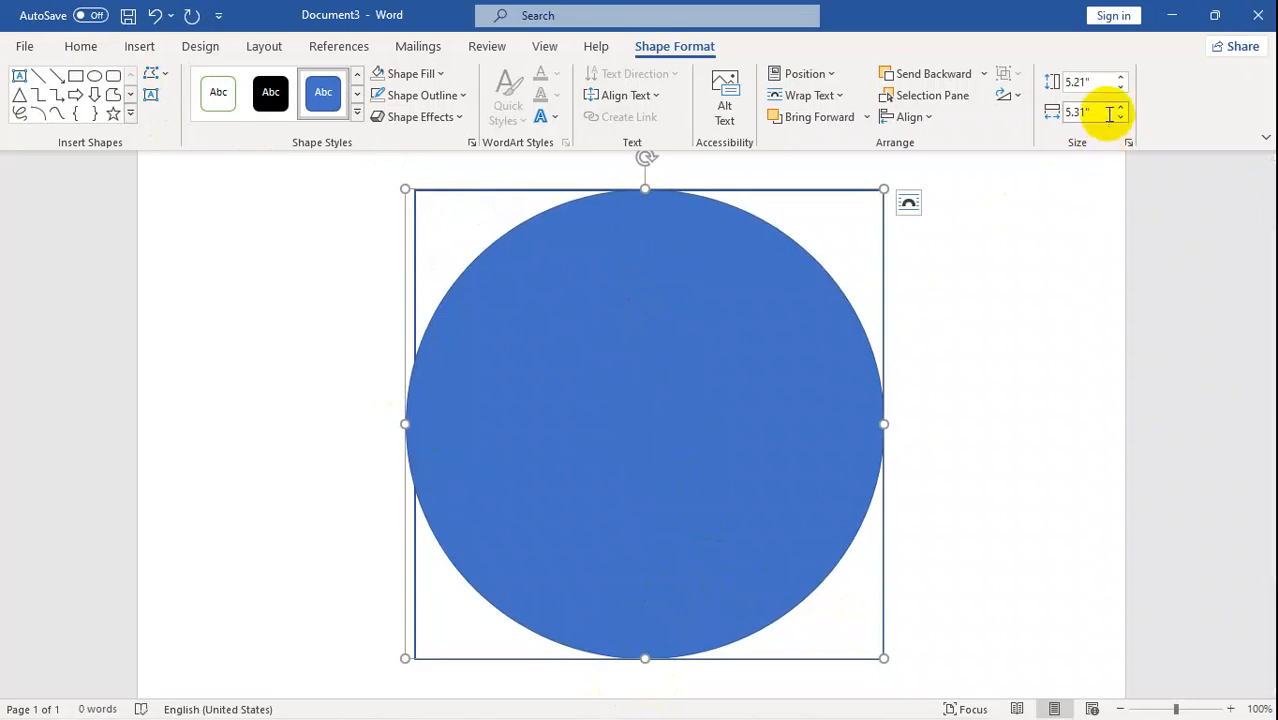
left_click_drag(1043, 110, 1102, 82)
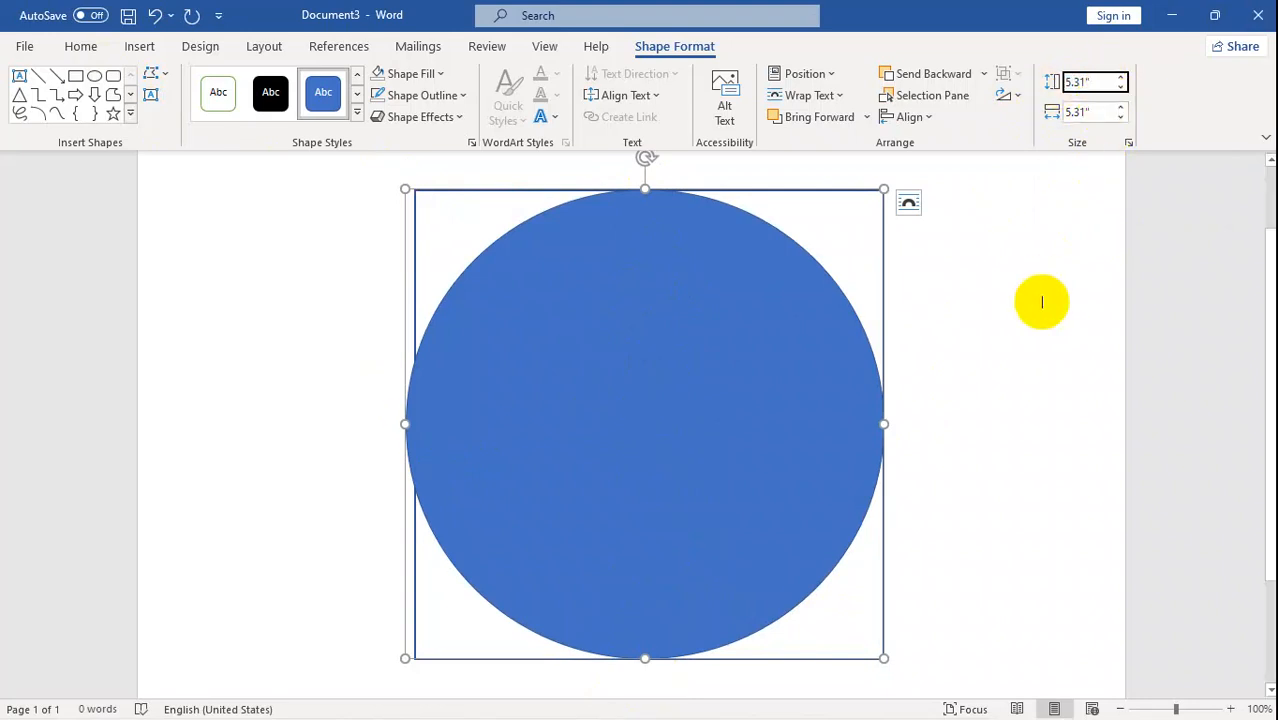
key("Return")
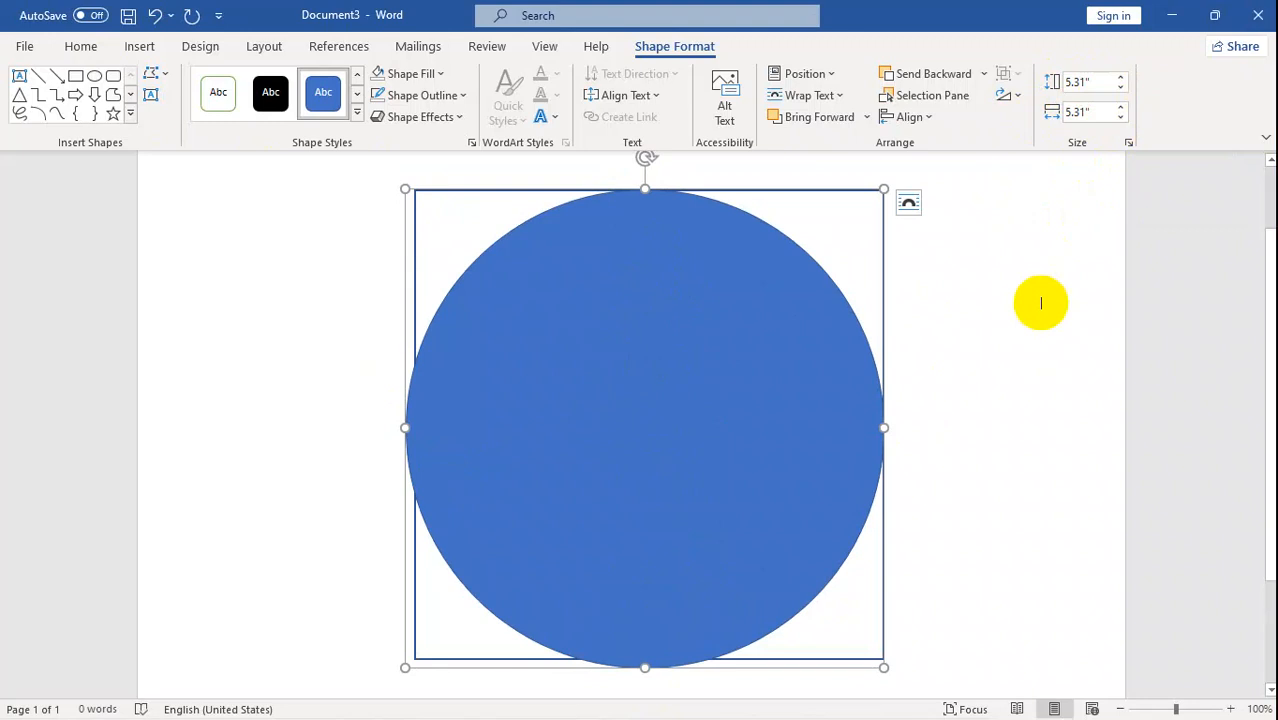
key("ctrl+z")
Set the oval's width to 5.21" and nudge the circle right until it fits inside the square.
left_click(1093, 82)
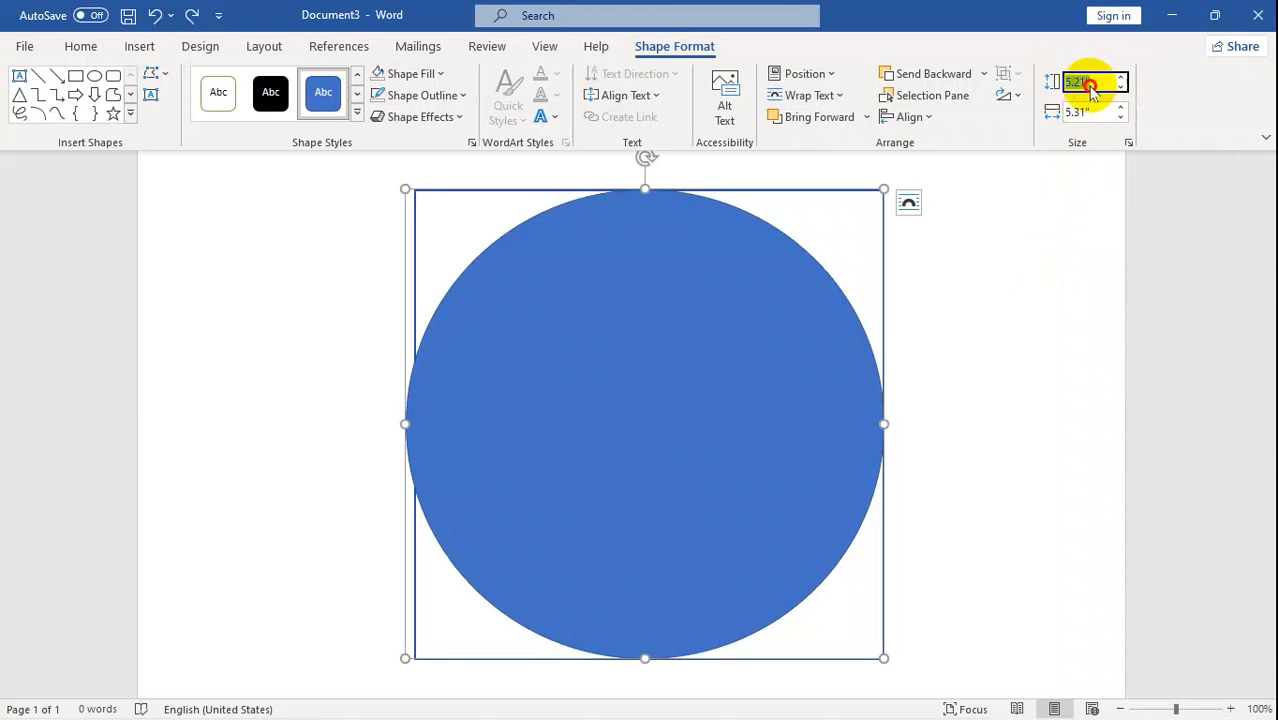
left_click(1104, 113)
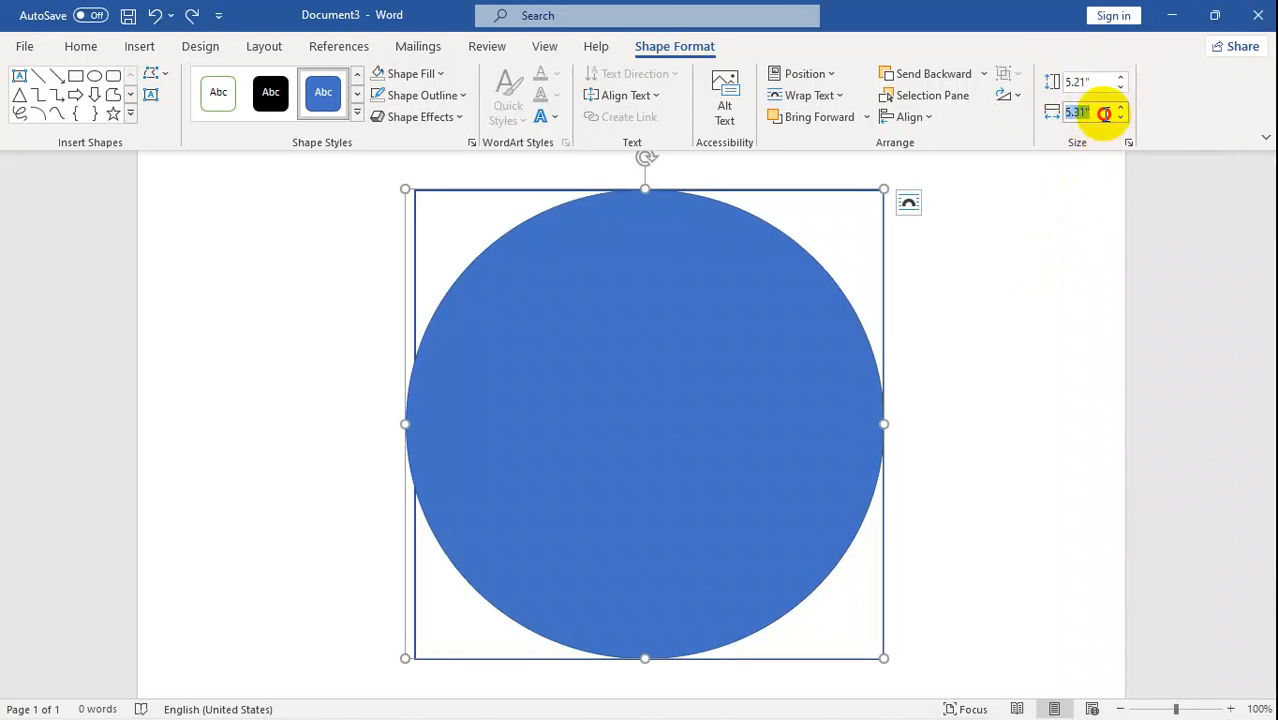
key("Return")
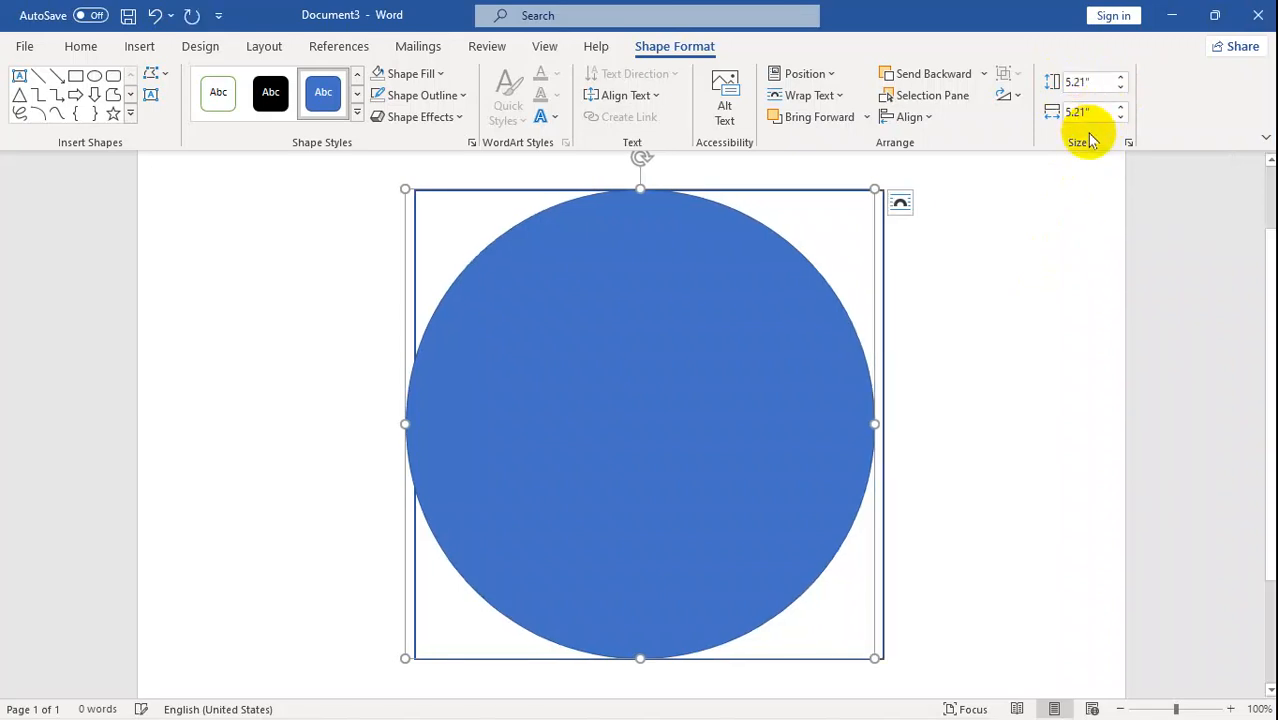
key("Right")
key("Right")
key("Right")
key("Right")
key("Right")
key("Right")
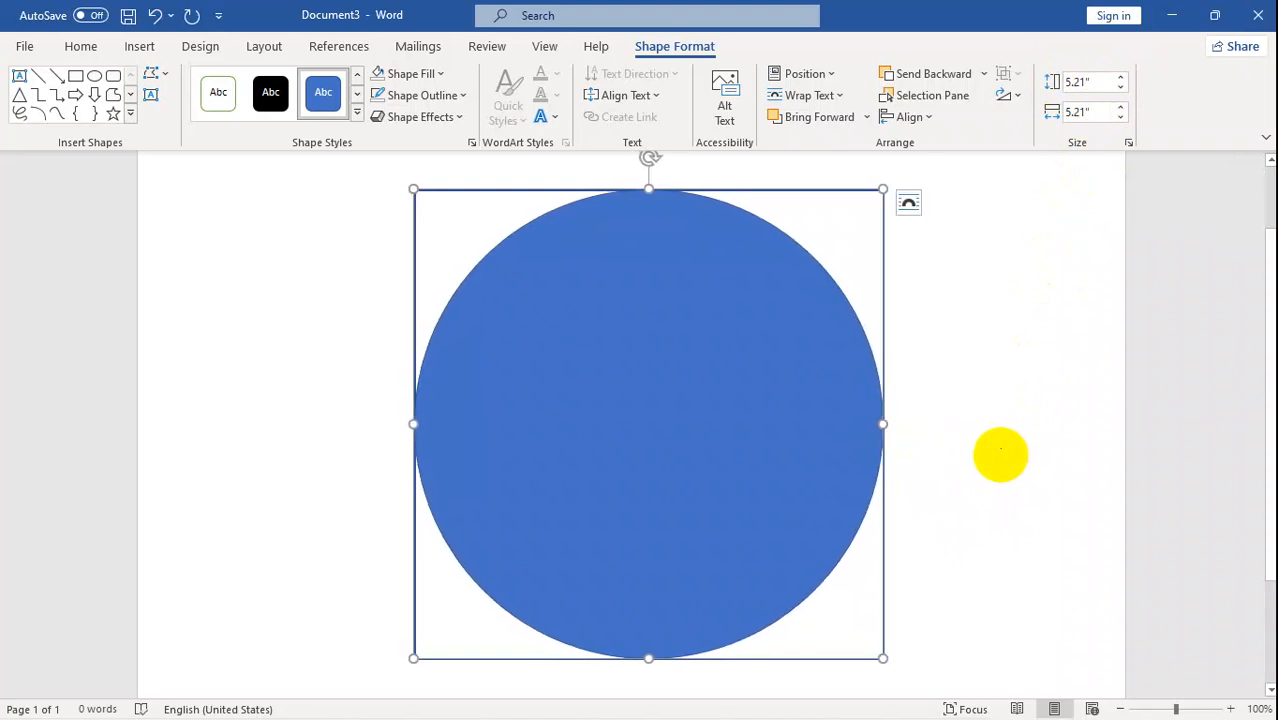
Try to select the square and the circle together.
left_click(1000, 453)
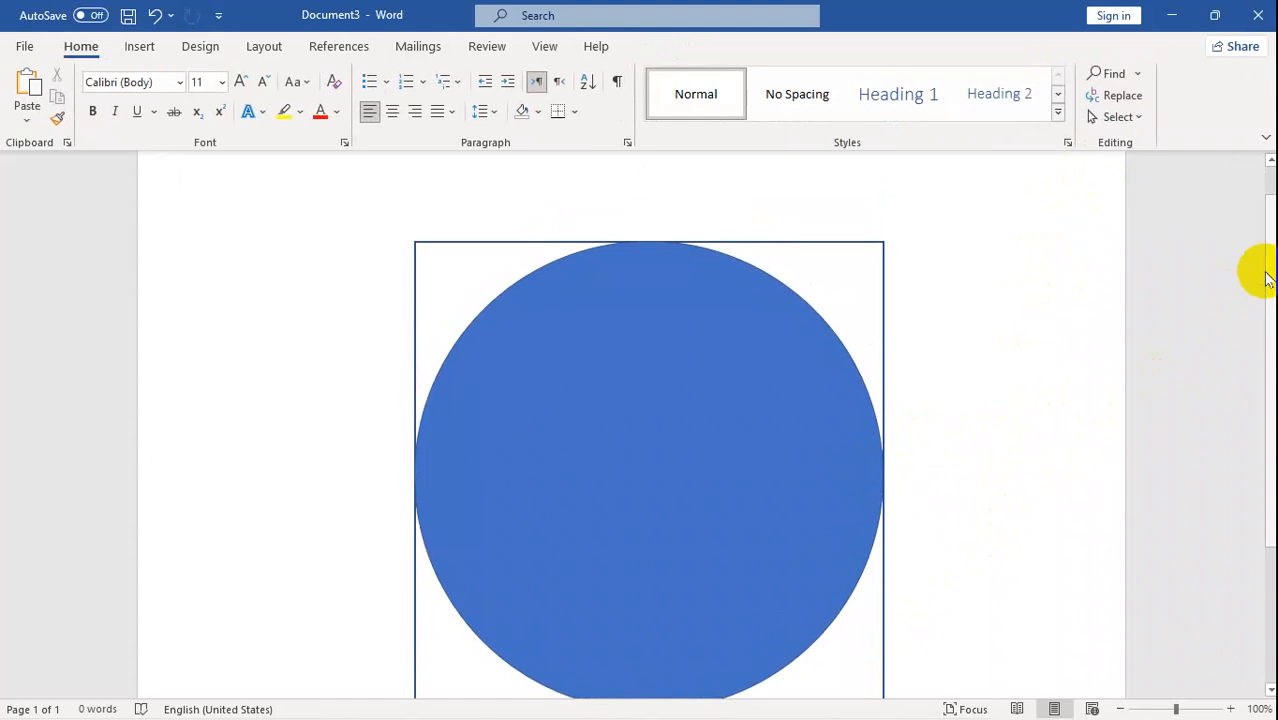
mouse_move(1268, 276)
left_mouse_down()
mouse_move(1264, 374)
mouse_move(1250, 292)
left_mouse_up()
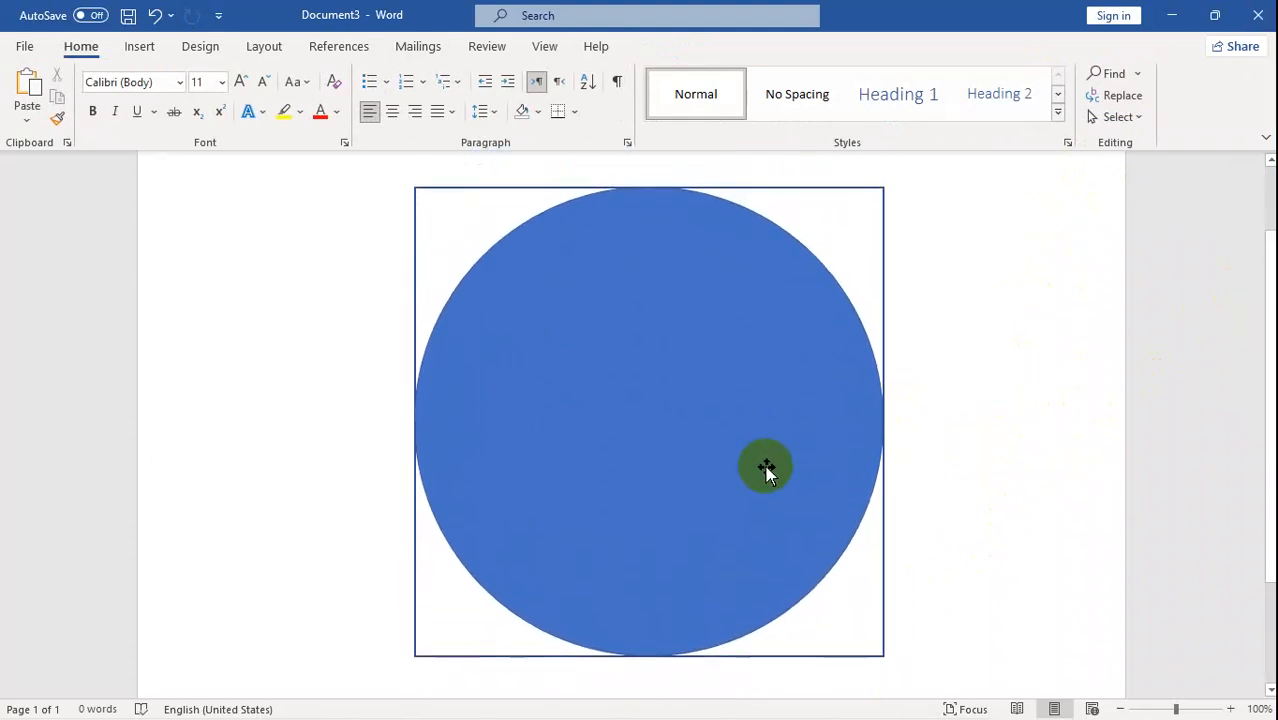
left_click(708, 472)
left_click(590, 297)
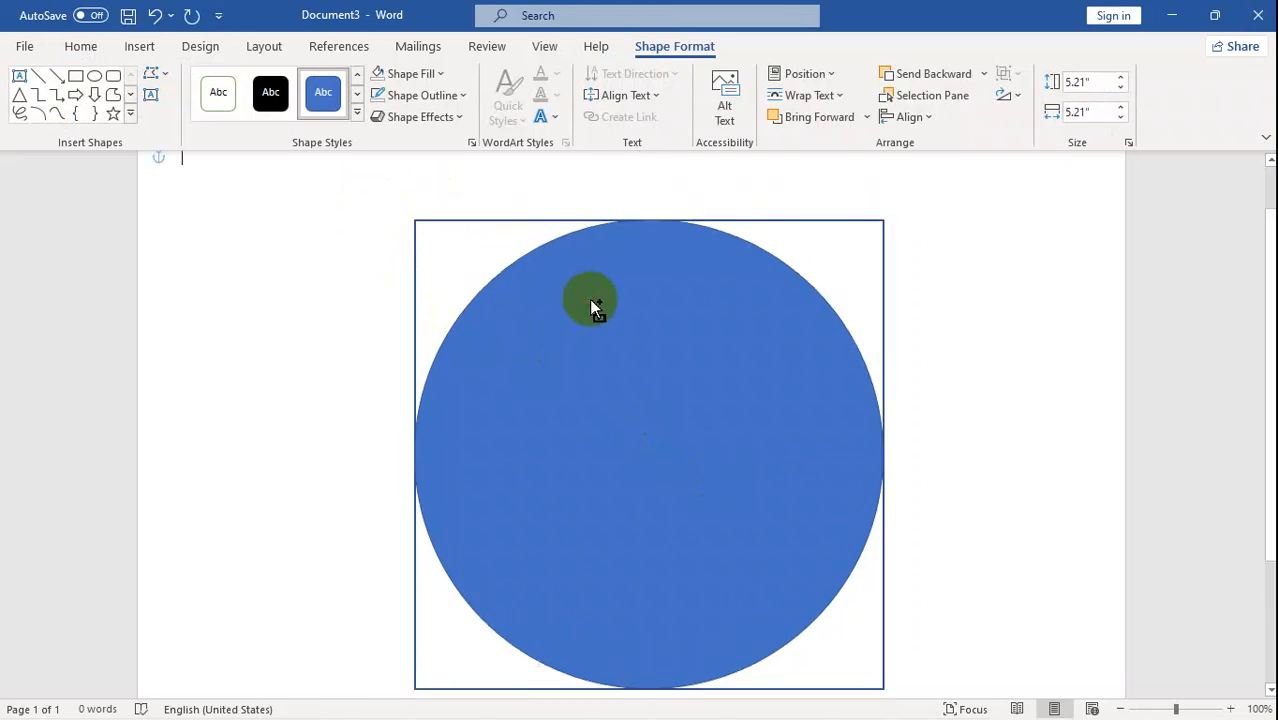
left_click(572, 353)
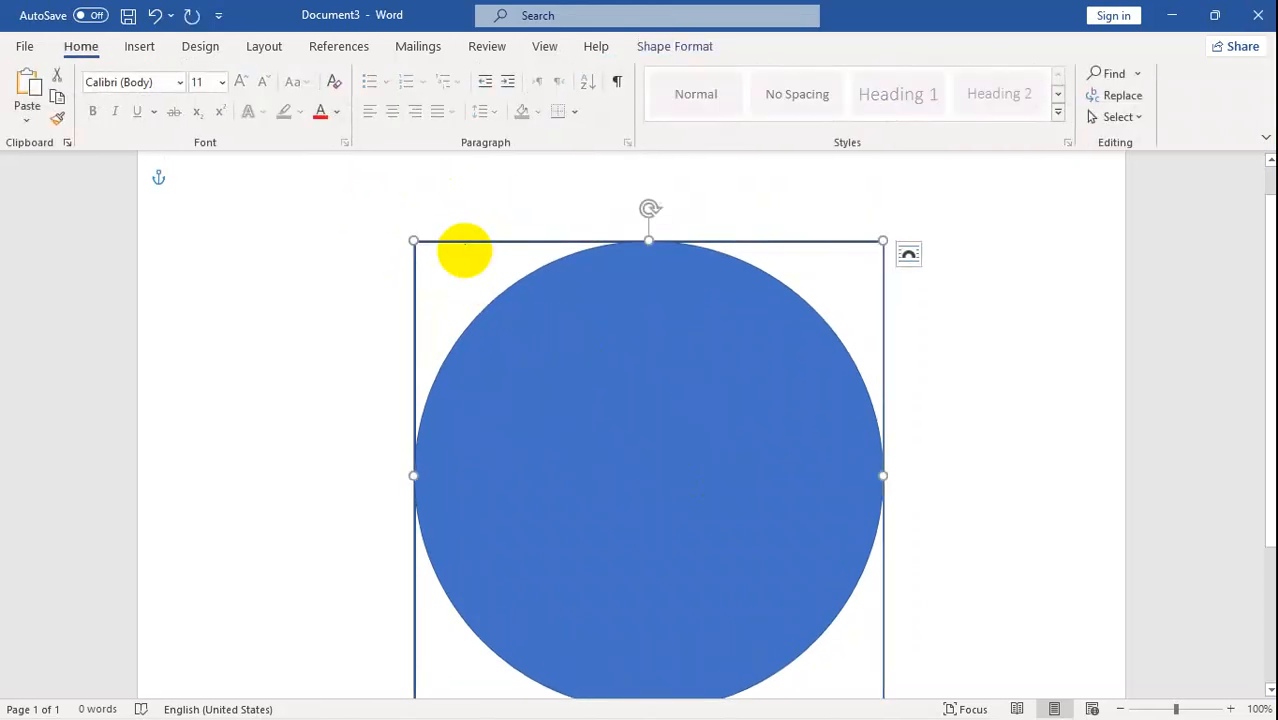
left_click(471, 245)
left_click(471, 245)
left_click(998, 323)
left_click(755, 370)
key("ctrl+a")
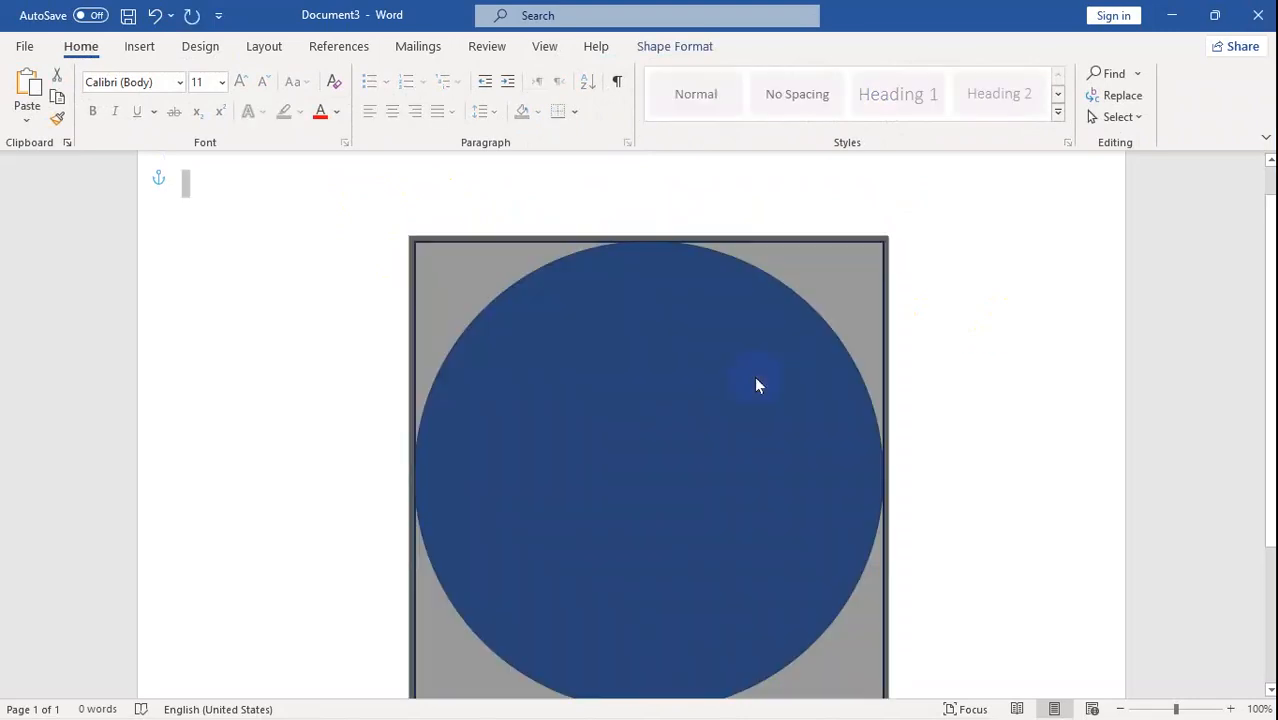
left_click(738, 404)
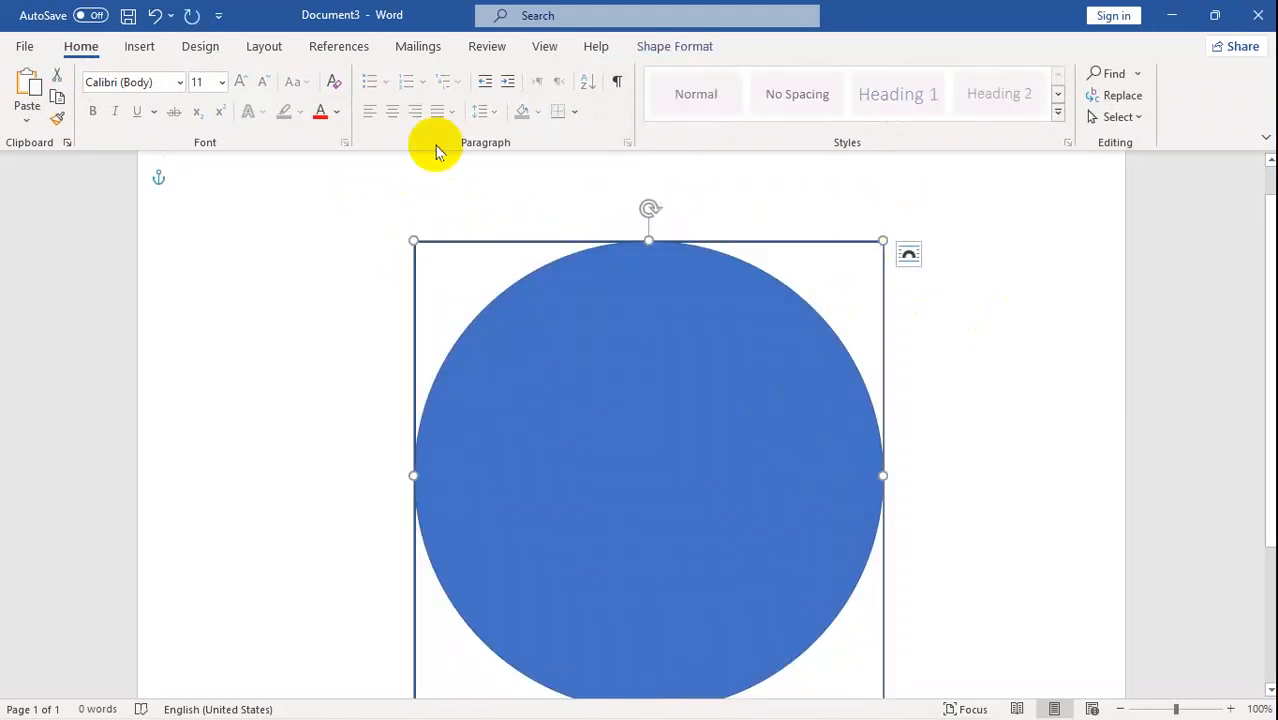
left_click(1118, 116)
left_click(1040, 168)
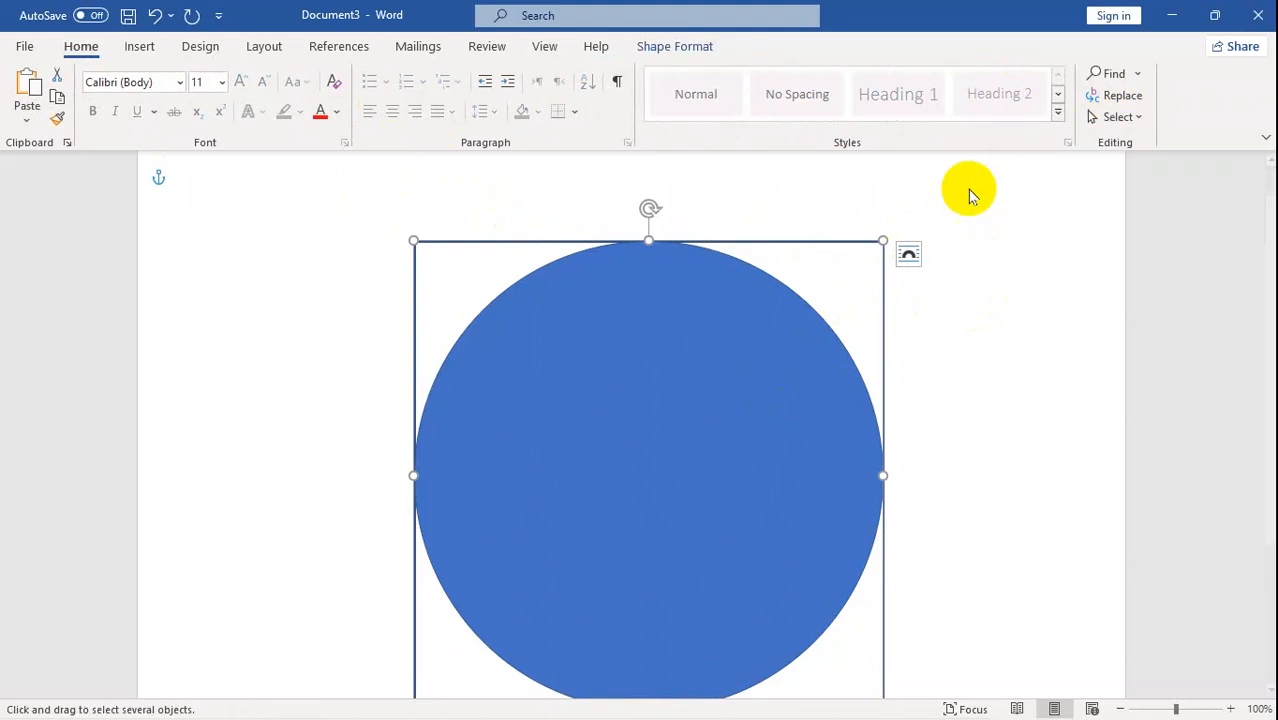
left_click_drag(747, 342, 852, 265)
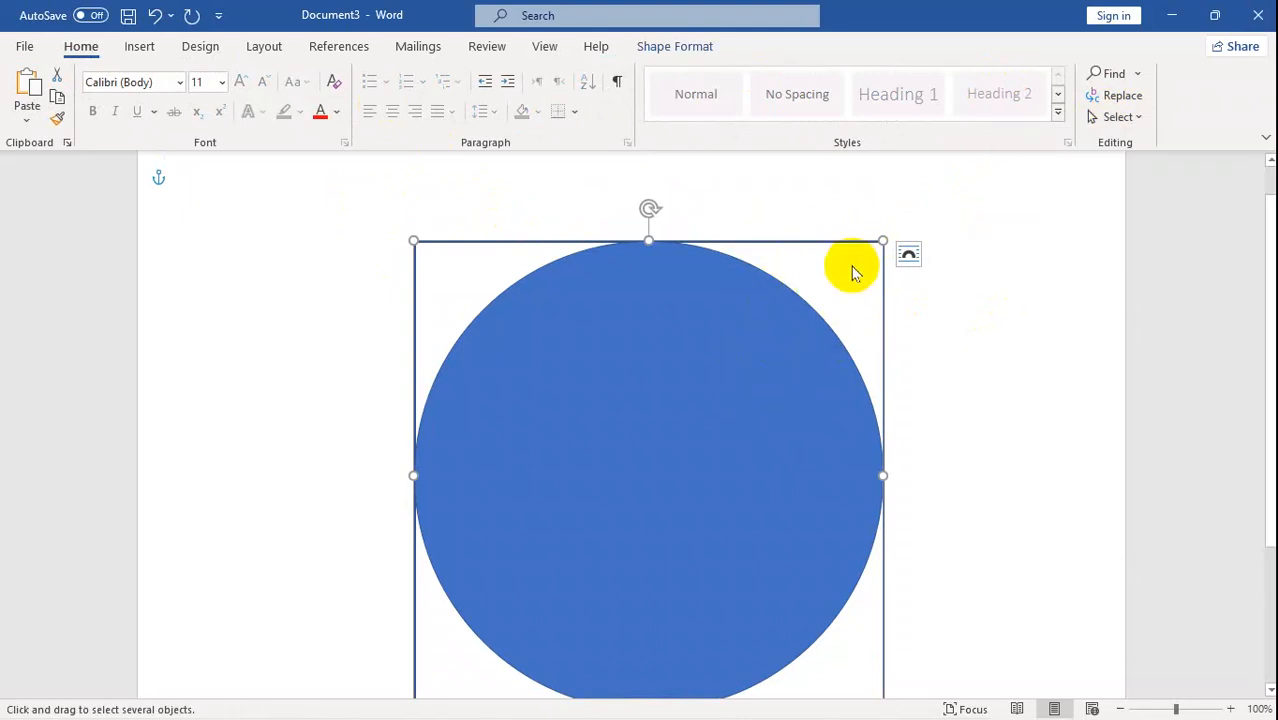
left_click_drag(762, 379, 721, 421)
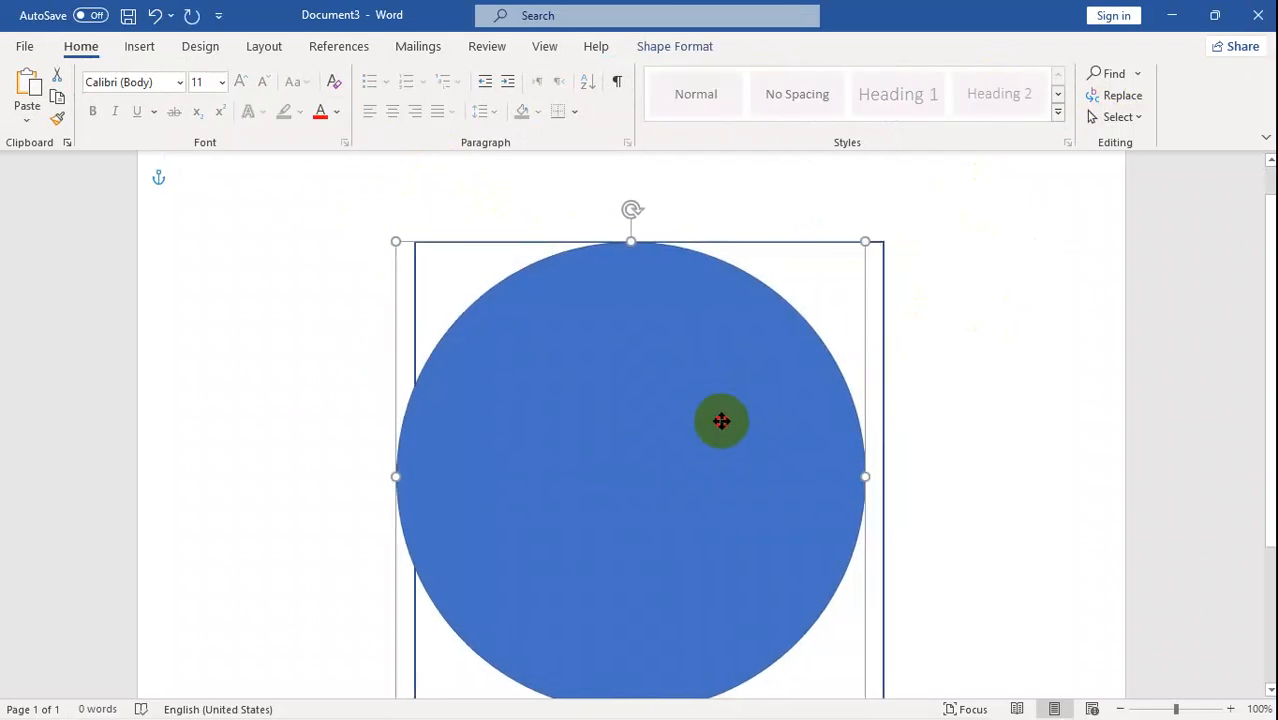
Move the square and circle together to the left side of the page and realign the circle inside the square.
left_click(884, 356)
left_click(816, 393, "ctrl")
left_click_drag(800, 470, 544, 442)
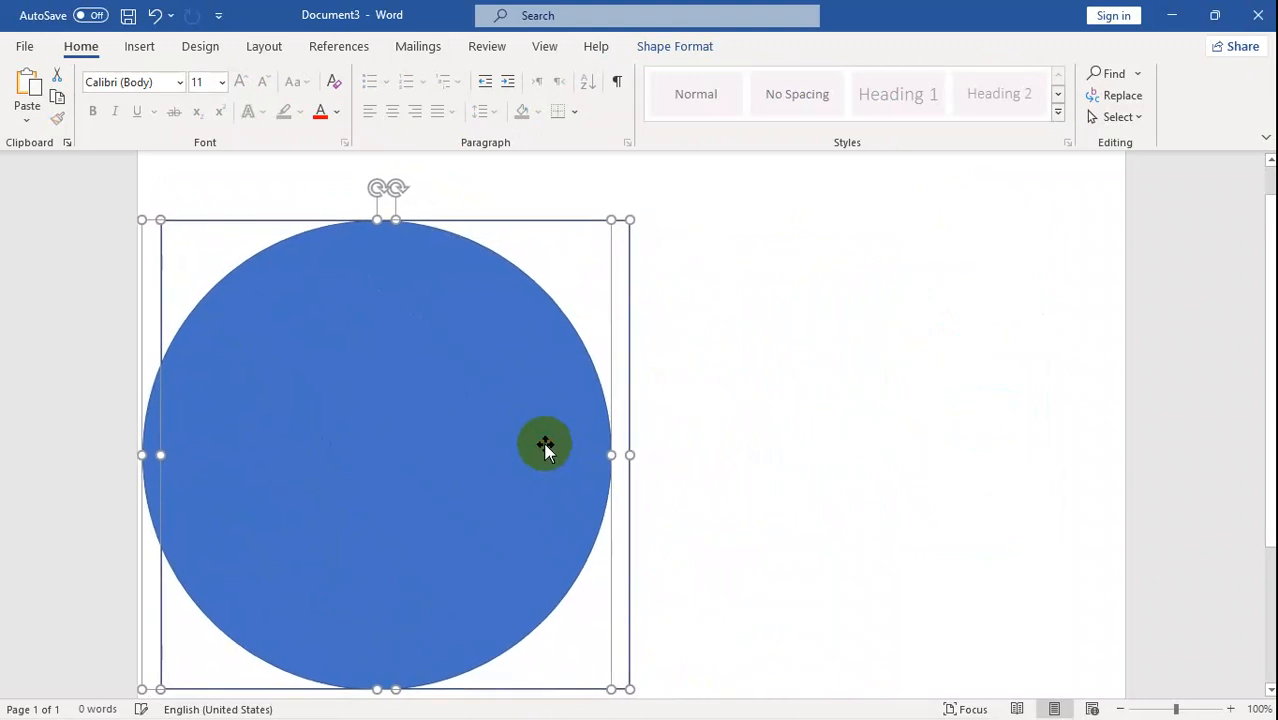
left_click(784, 502)
left_click_drag(459, 489, 513, 493)
left_click(873, 490)
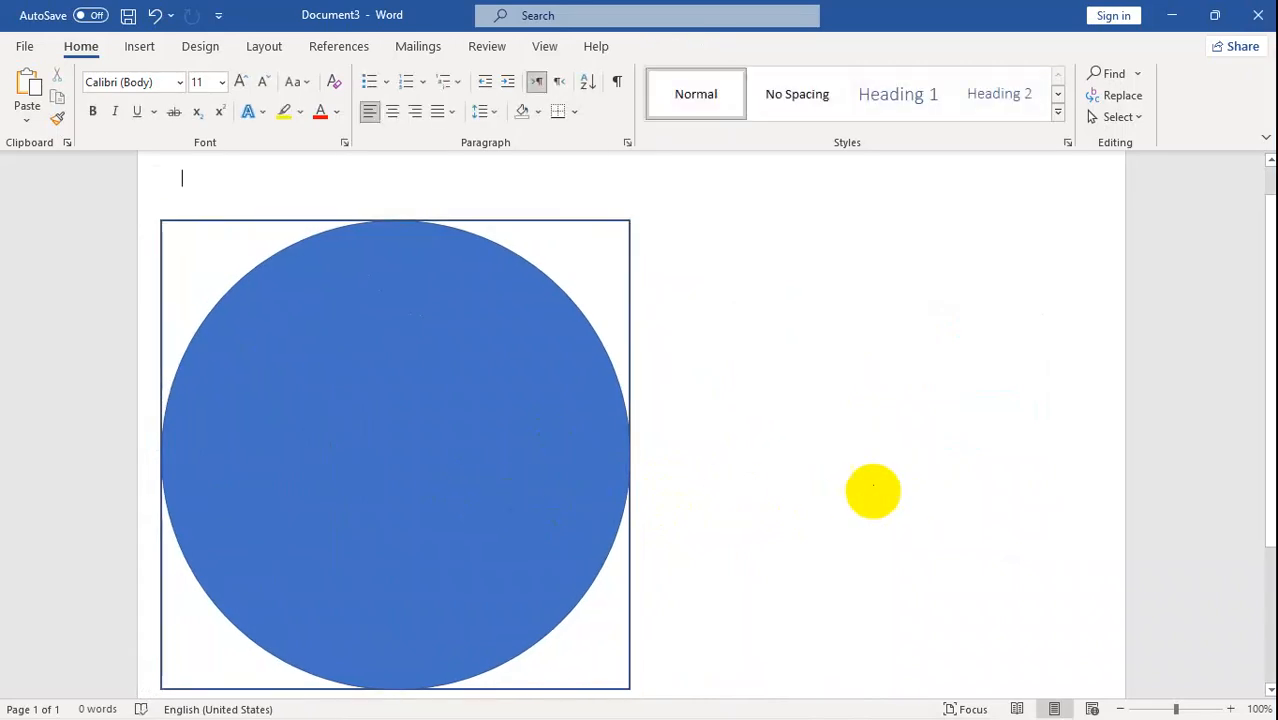
Remove the circle's fill and give it a 1 pt black outline.
left_click(424, 470)
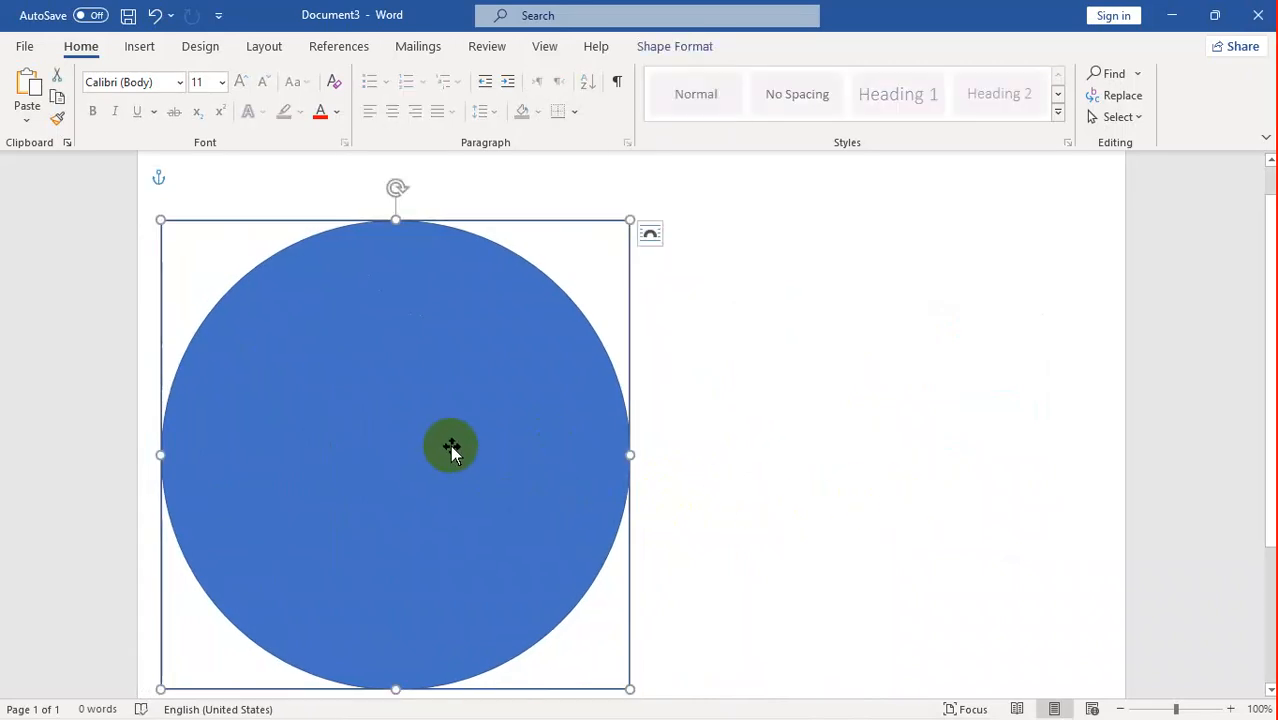
left_click(676, 48)
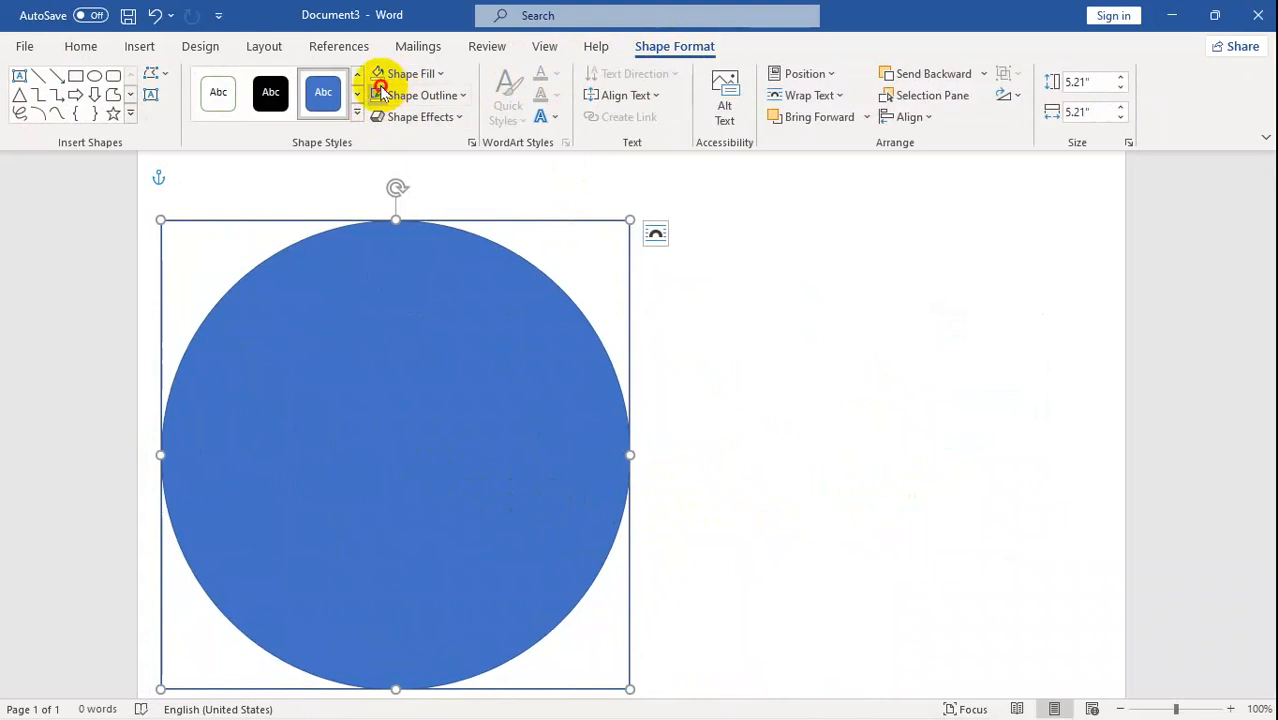
left_click(380, 80)
left_click(398, 98)
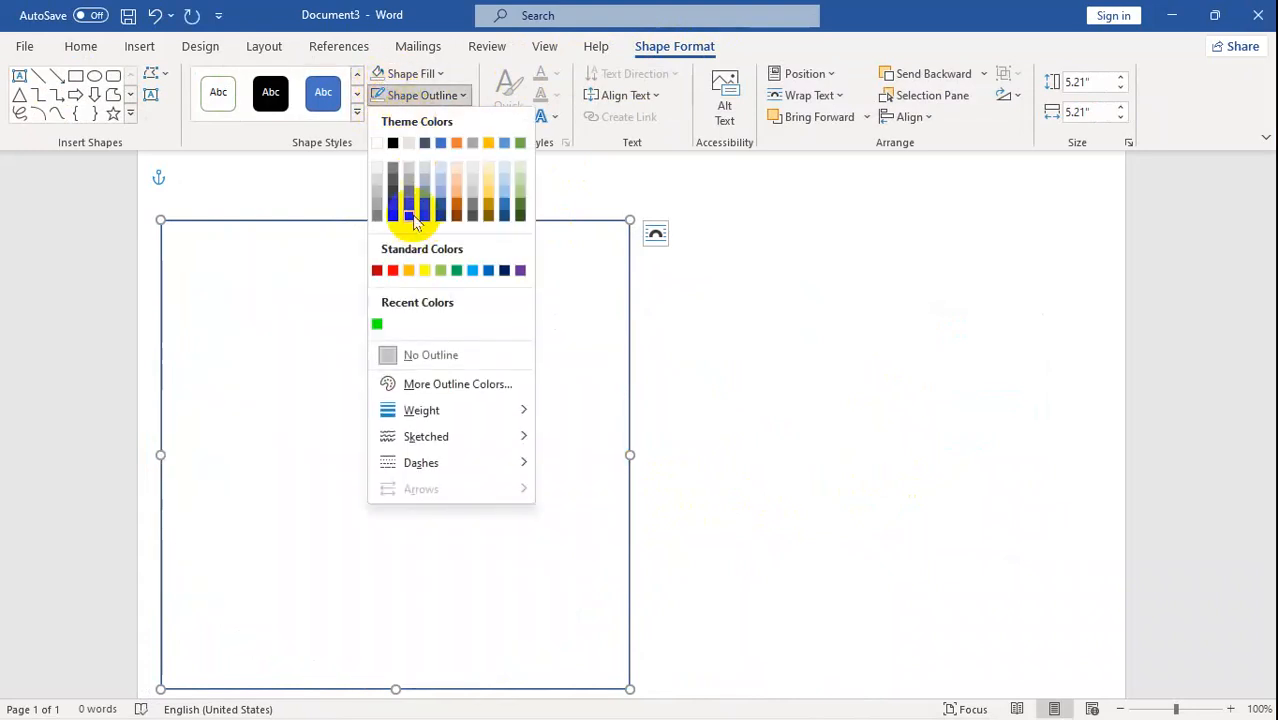
mouse_move(519, 430)
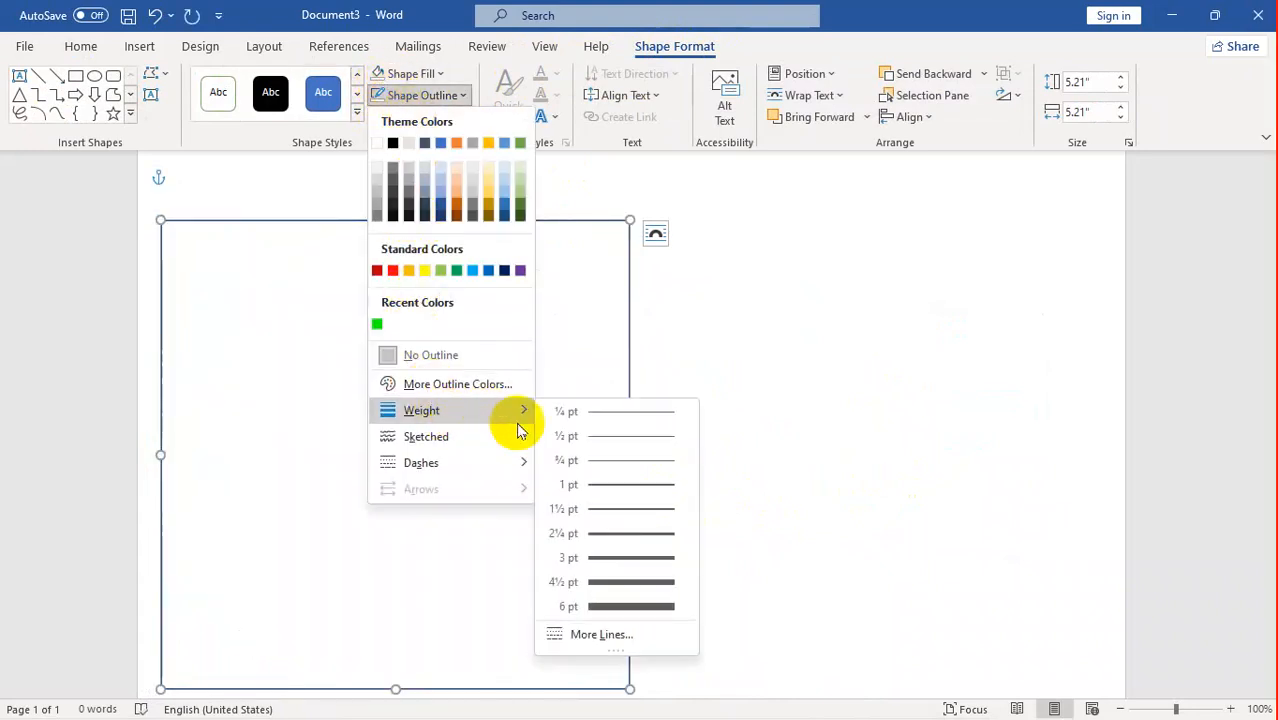
left_click(616, 485)
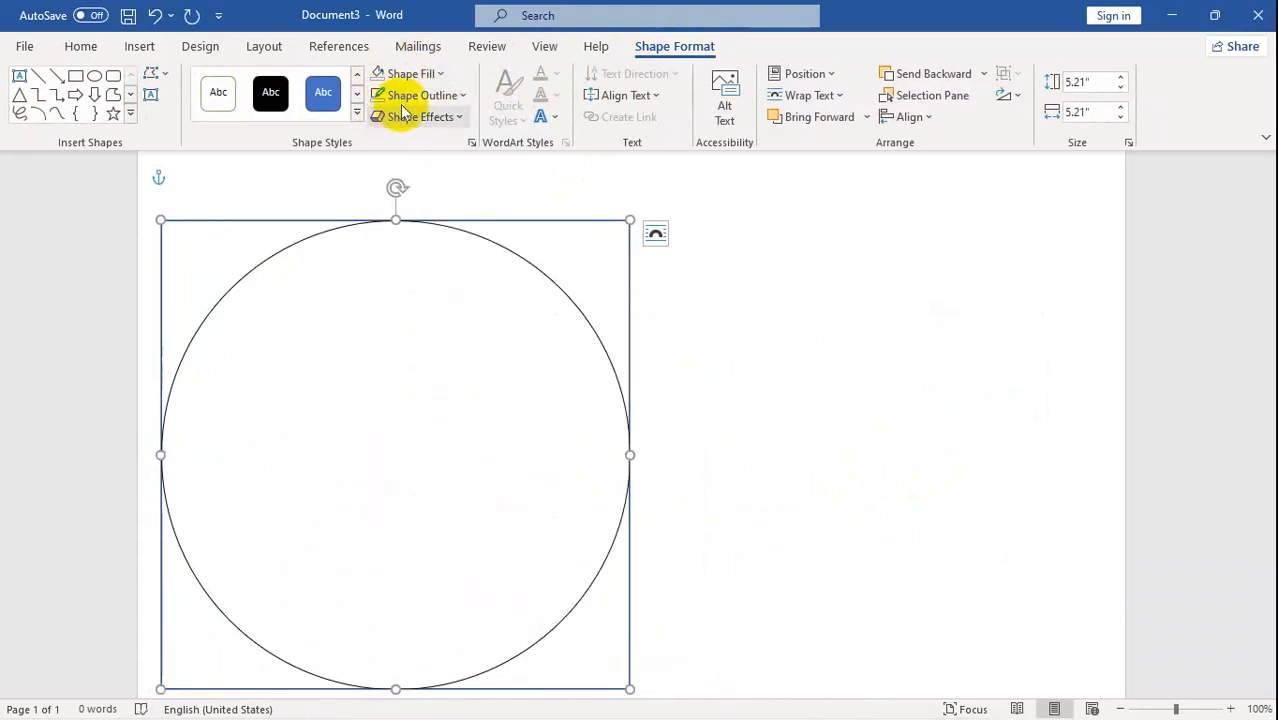
left_click(410, 95)
left_click(393, 141)
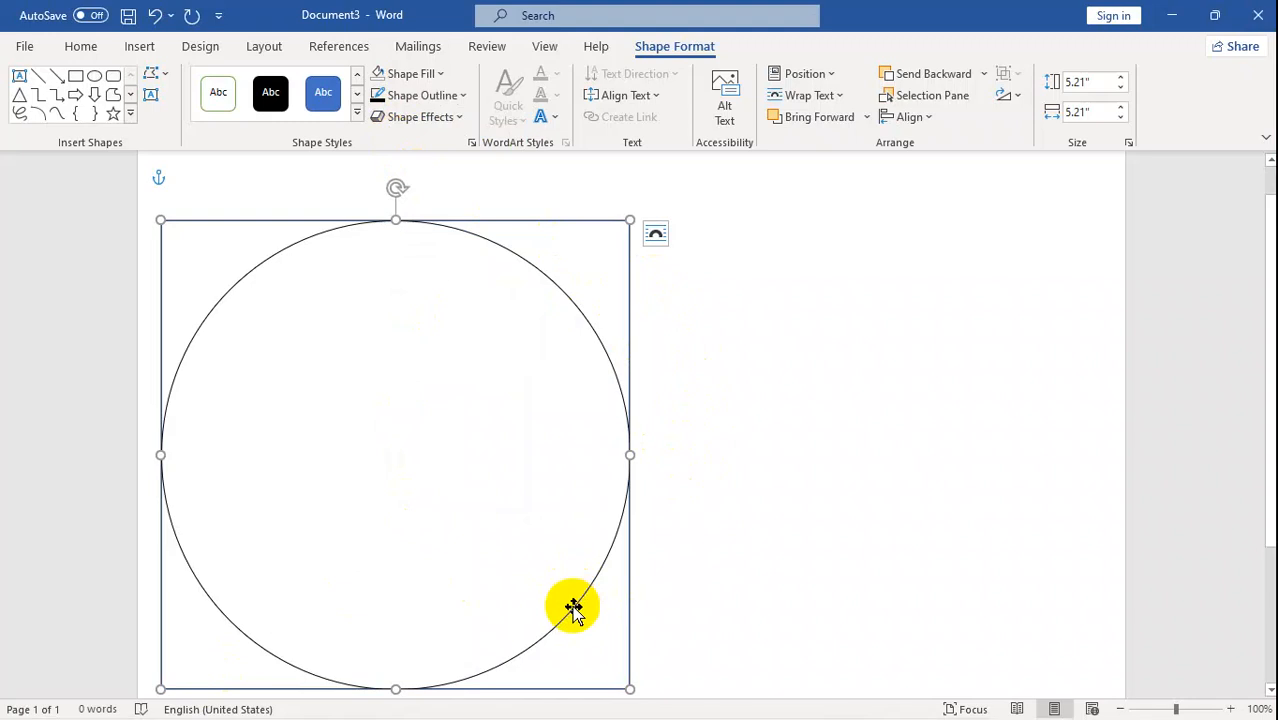
Duplicate the circle horizontally to the right, with the copy's left edge near the center of the original circle.
left_click_drag(573, 610, 809, 605)
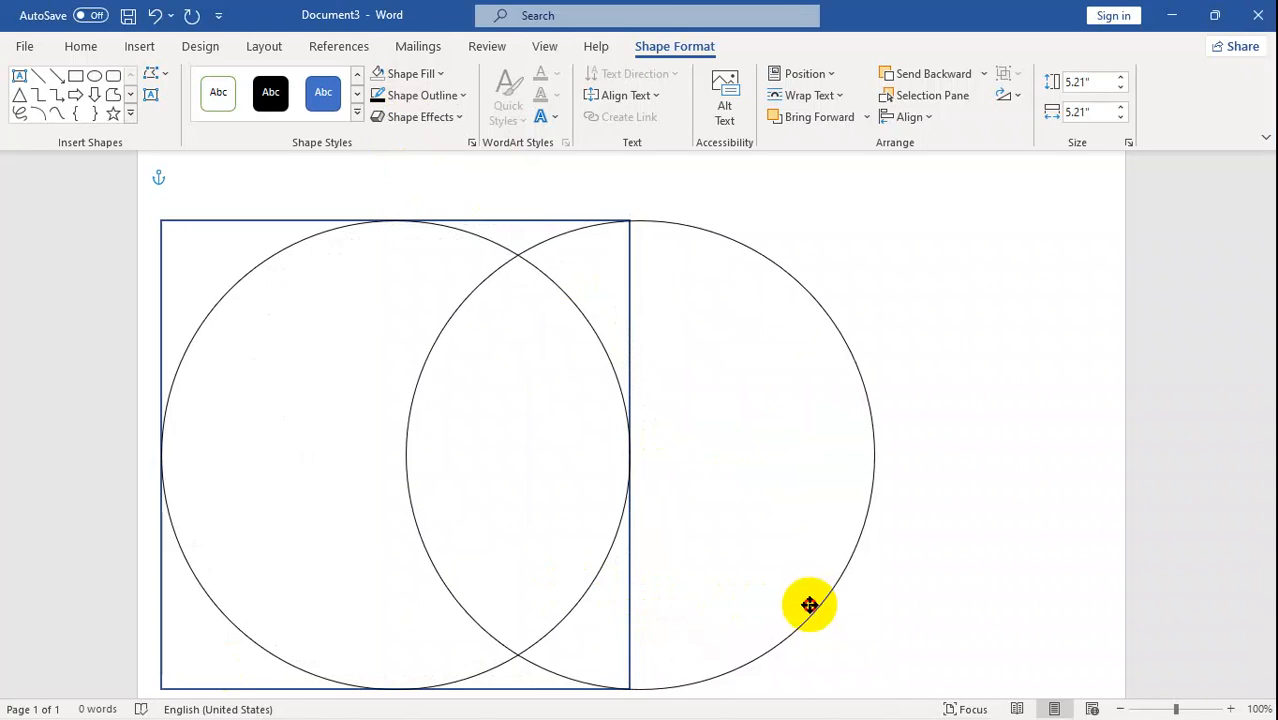
left_click_drag(809, 605, 791, 606)
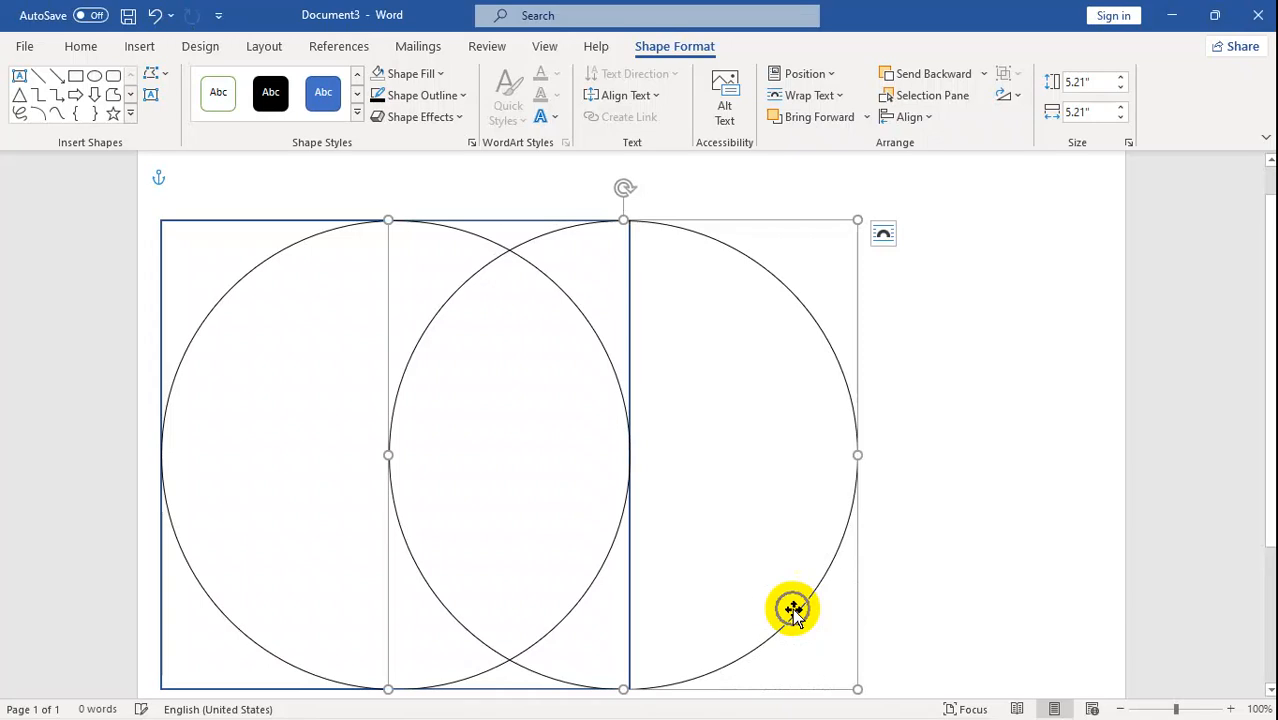
left_click(919, 492)
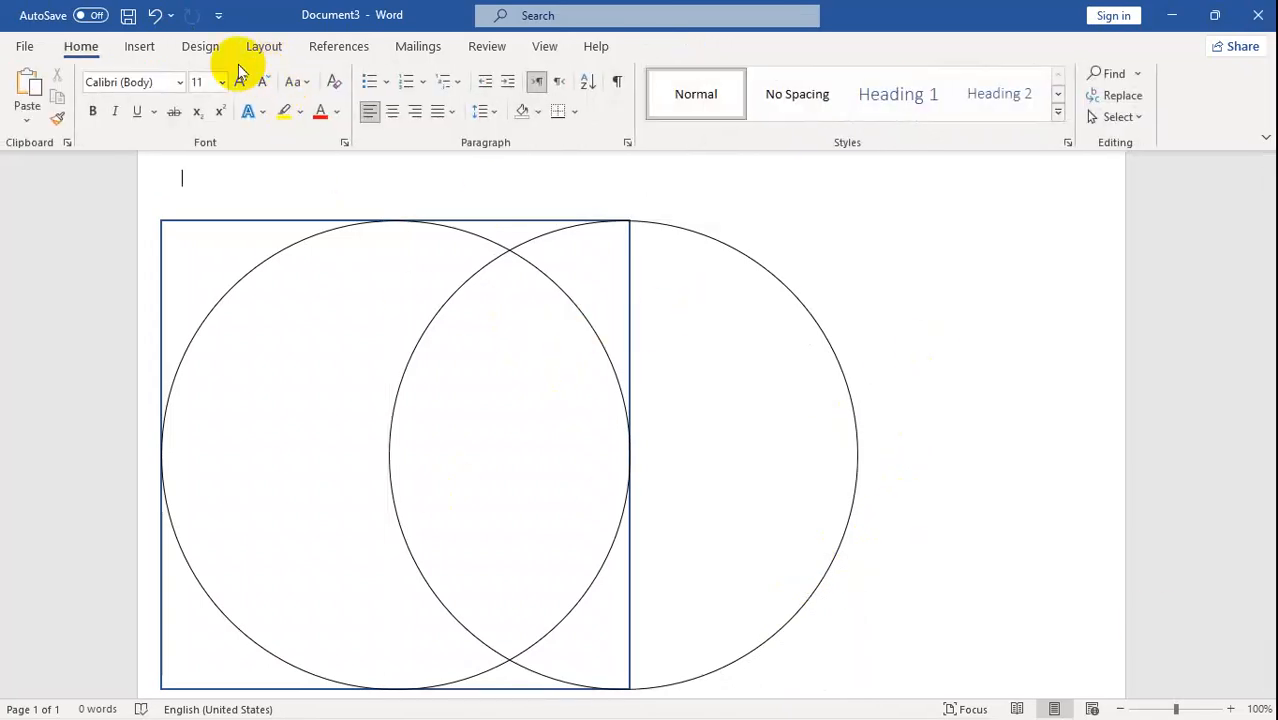
Draw a closed freeform shape through the left circle's bottom and left edge, the square's upper-left corner, the circle's top, both intersections and the right circle's left edge.
left_click(139, 47)
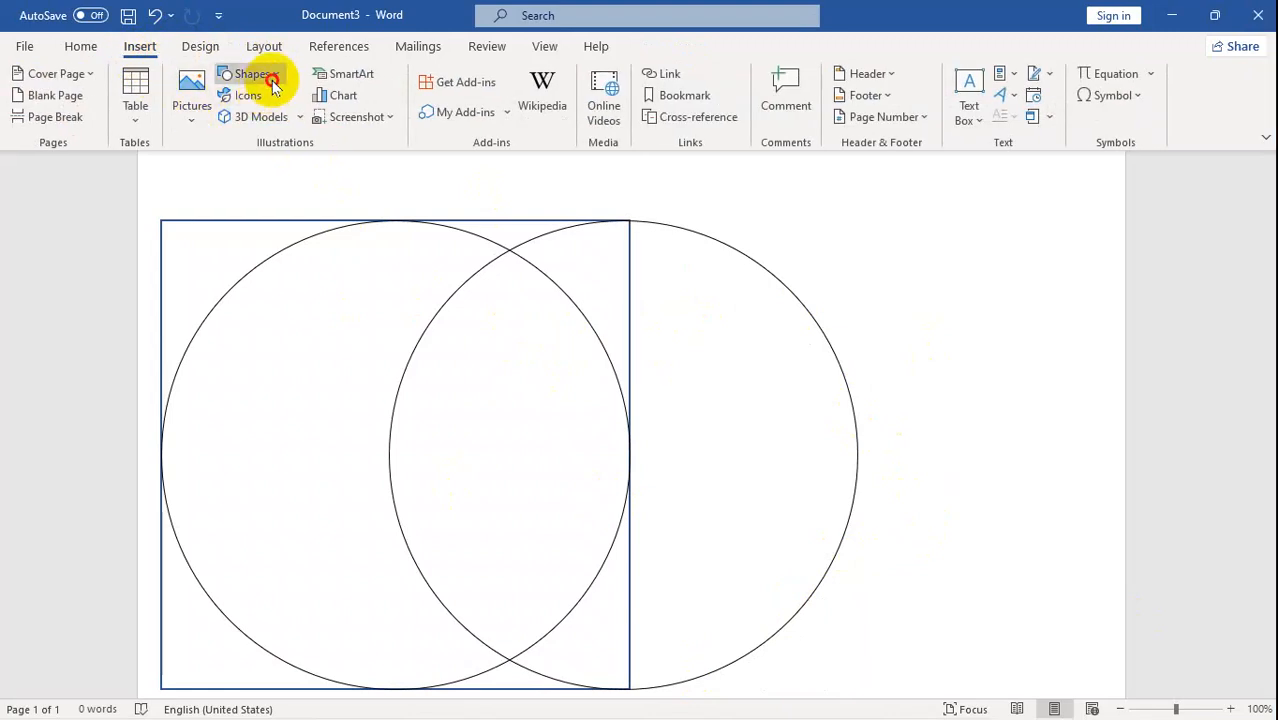
left_click(255, 76)
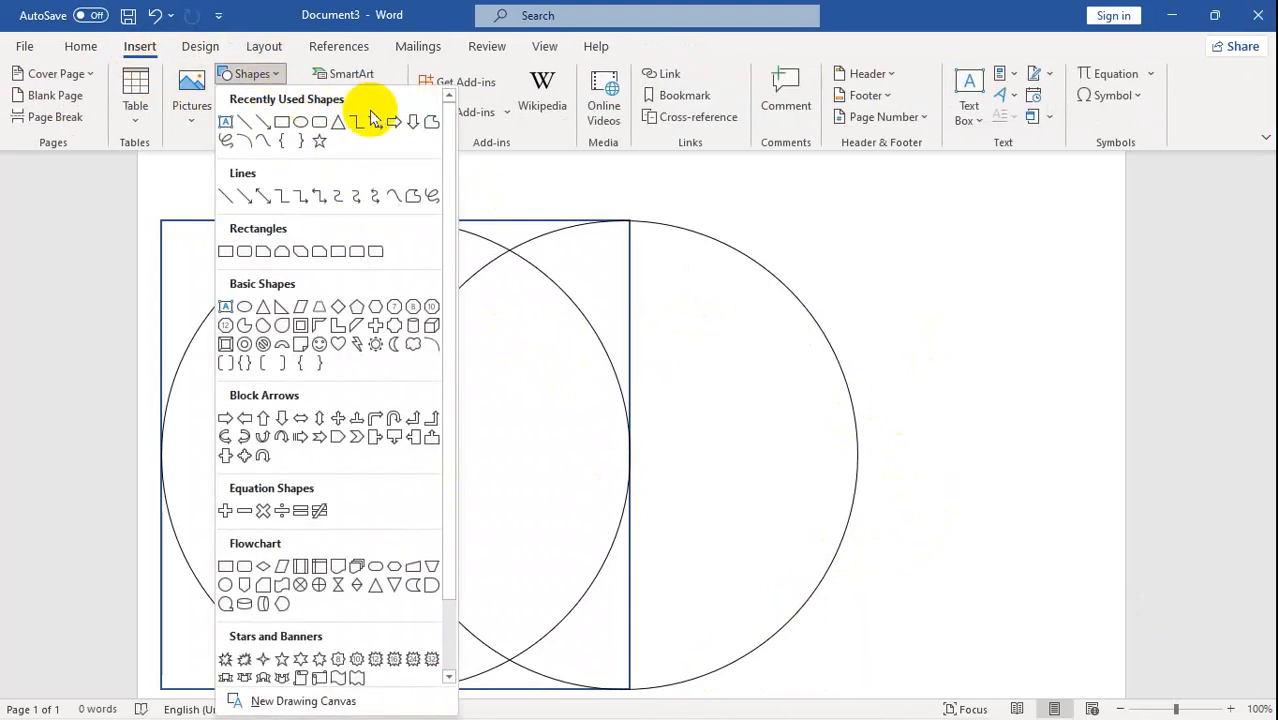
left_click(430, 122)
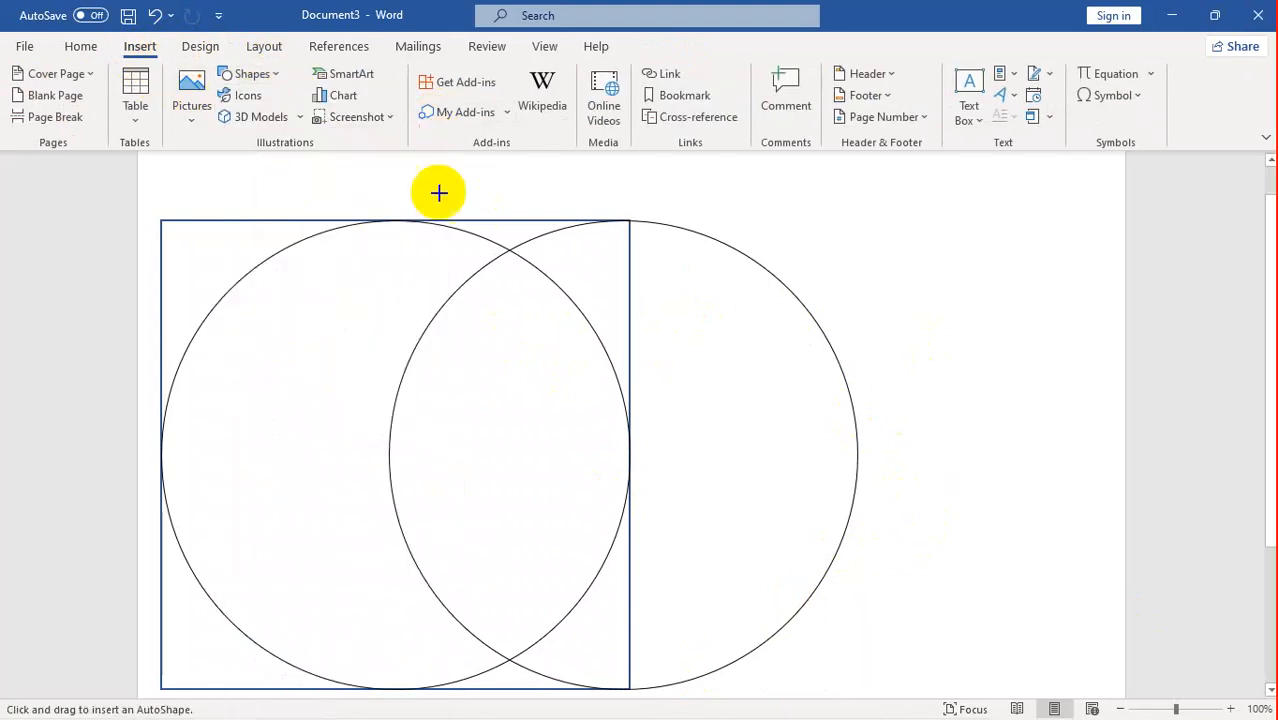
left_click(374, 688)
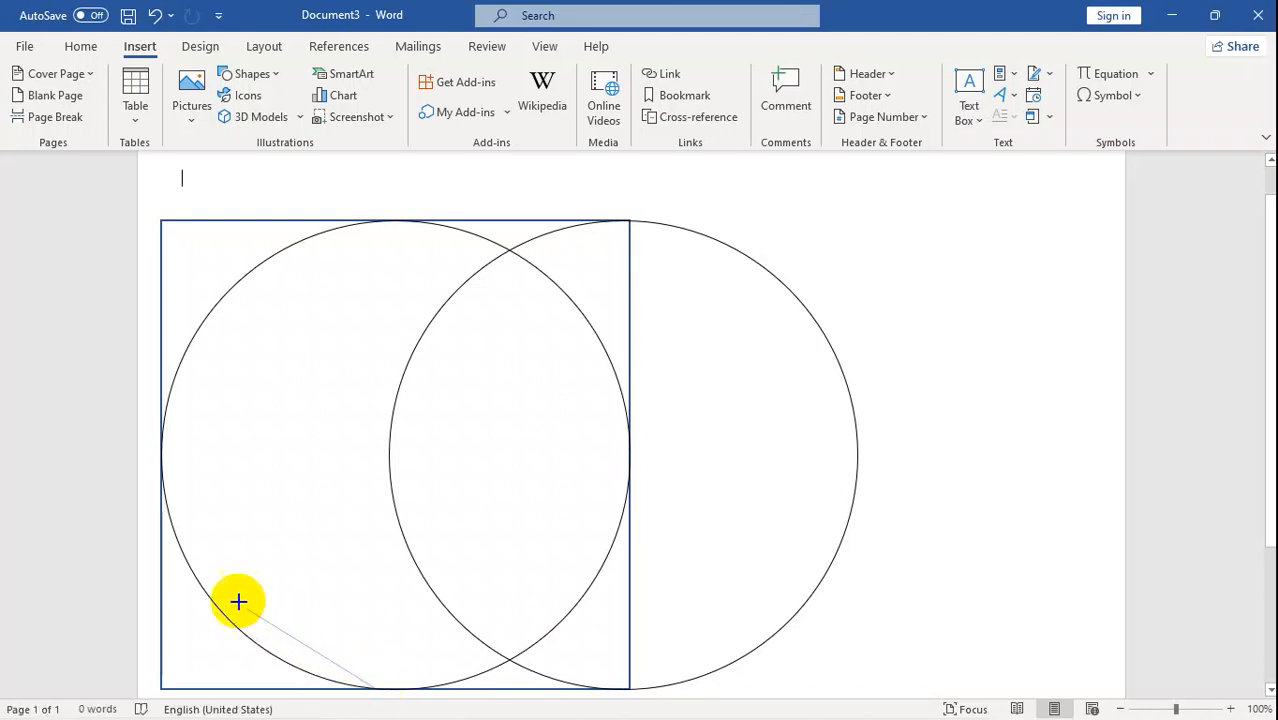
left_click(160, 456)
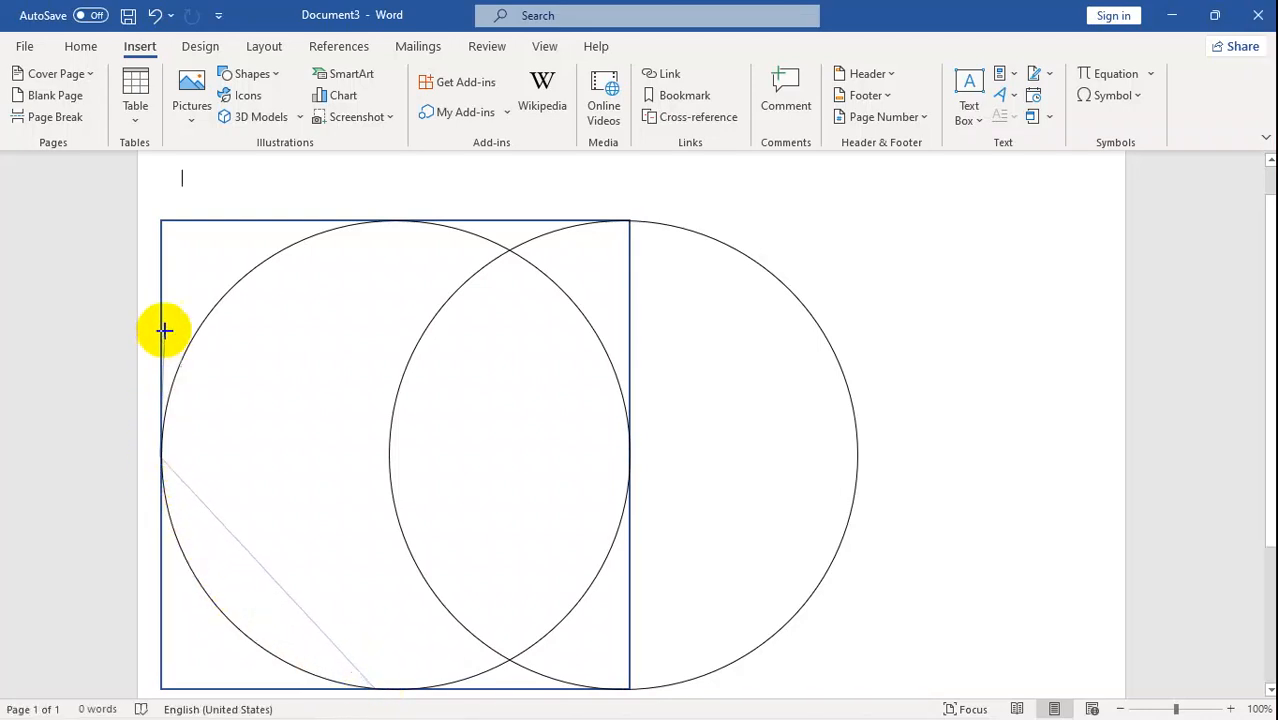
left_click(161, 218)
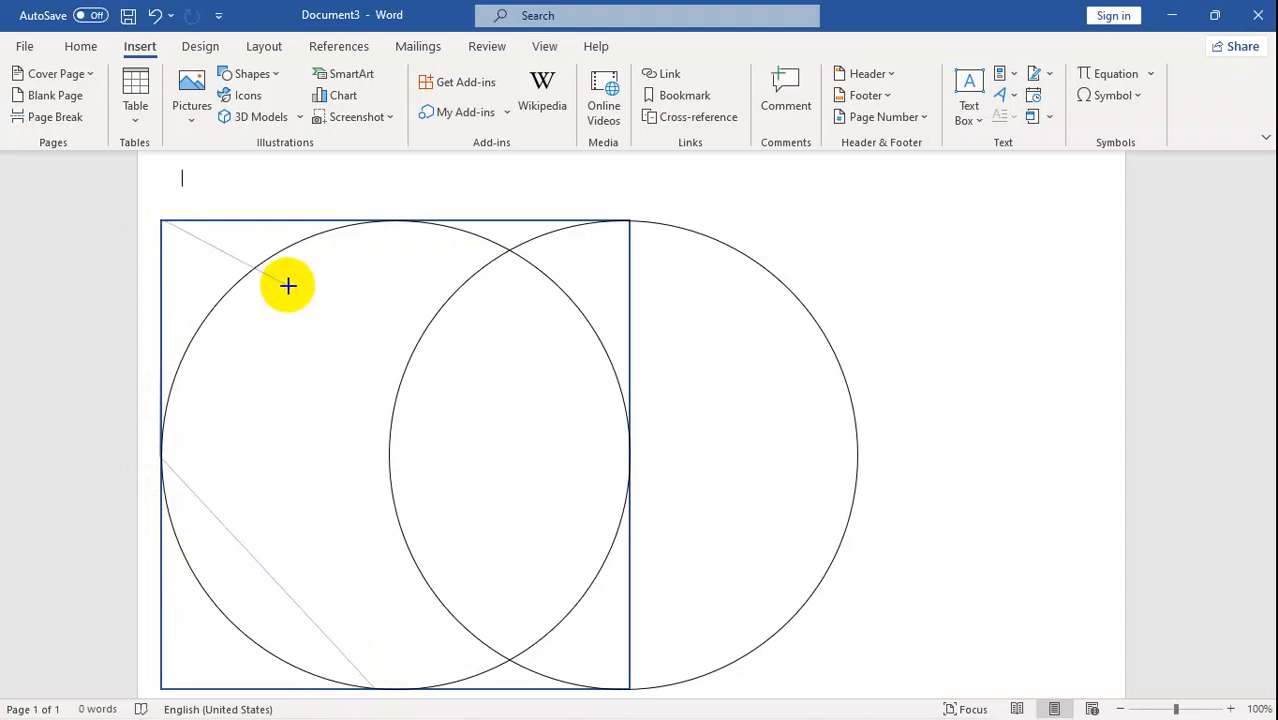
left_click(399, 218)
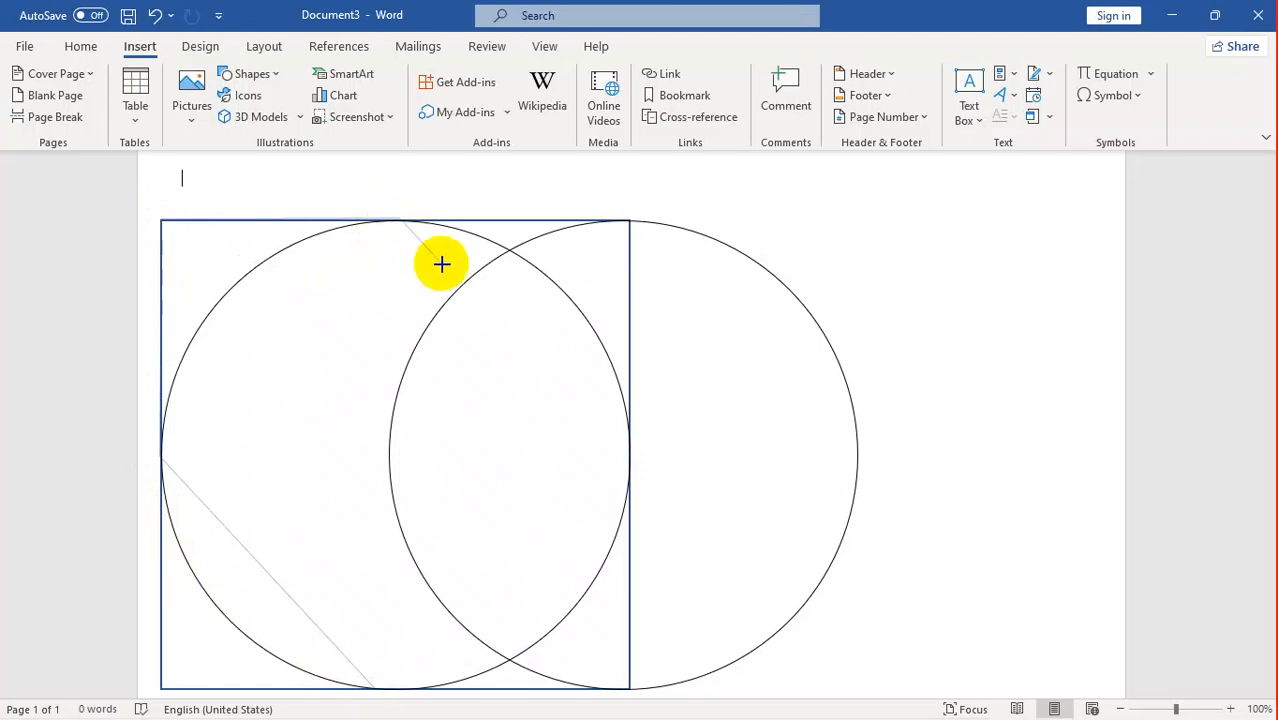
mouse_move(450, 235)
left_mouse_down()
mouse_move(397, 214)
mouse_move(511, 247)
left_mouse_up()
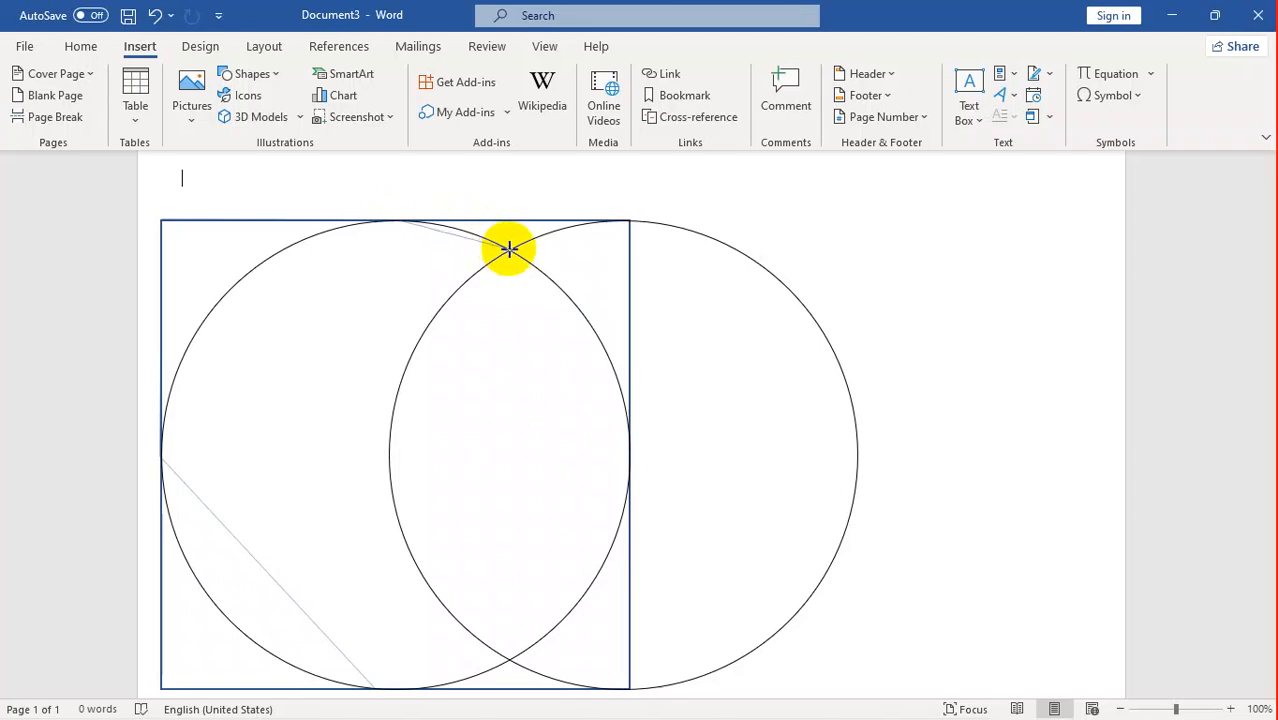
left_click(508, 247)
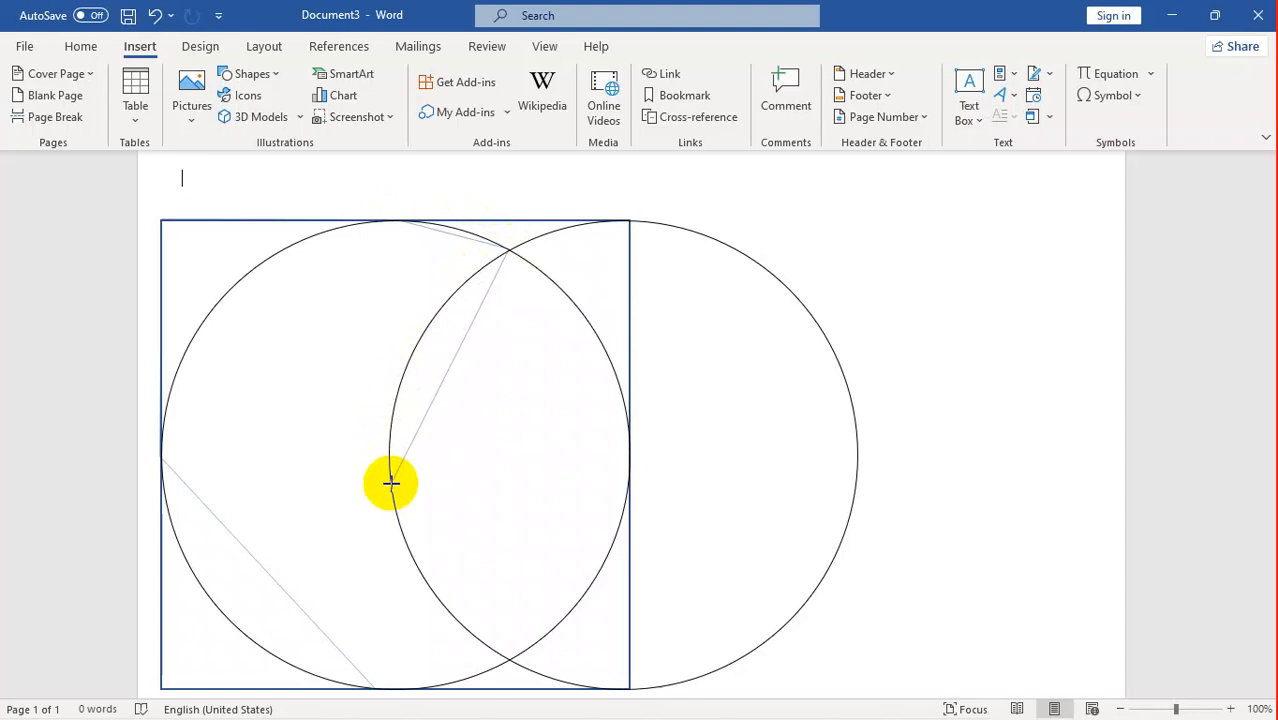
left_click(390, 481)
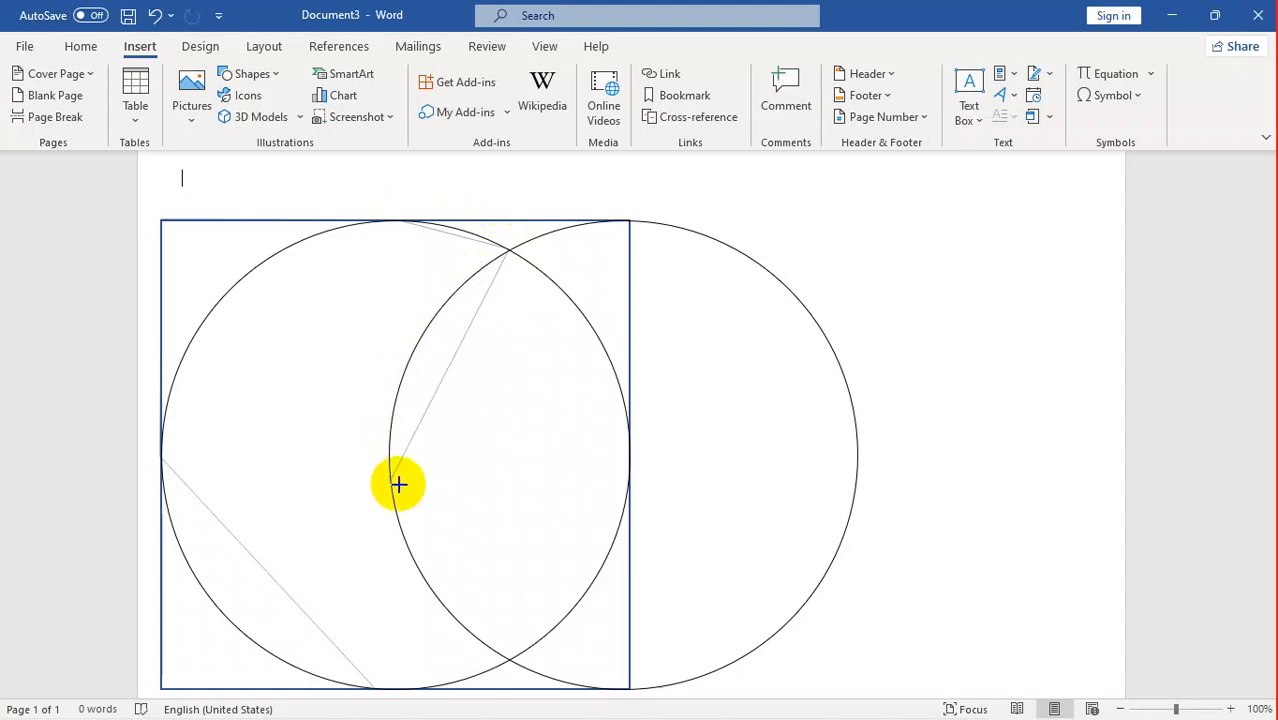
left_click(507, 659)
left_click(375, 688)
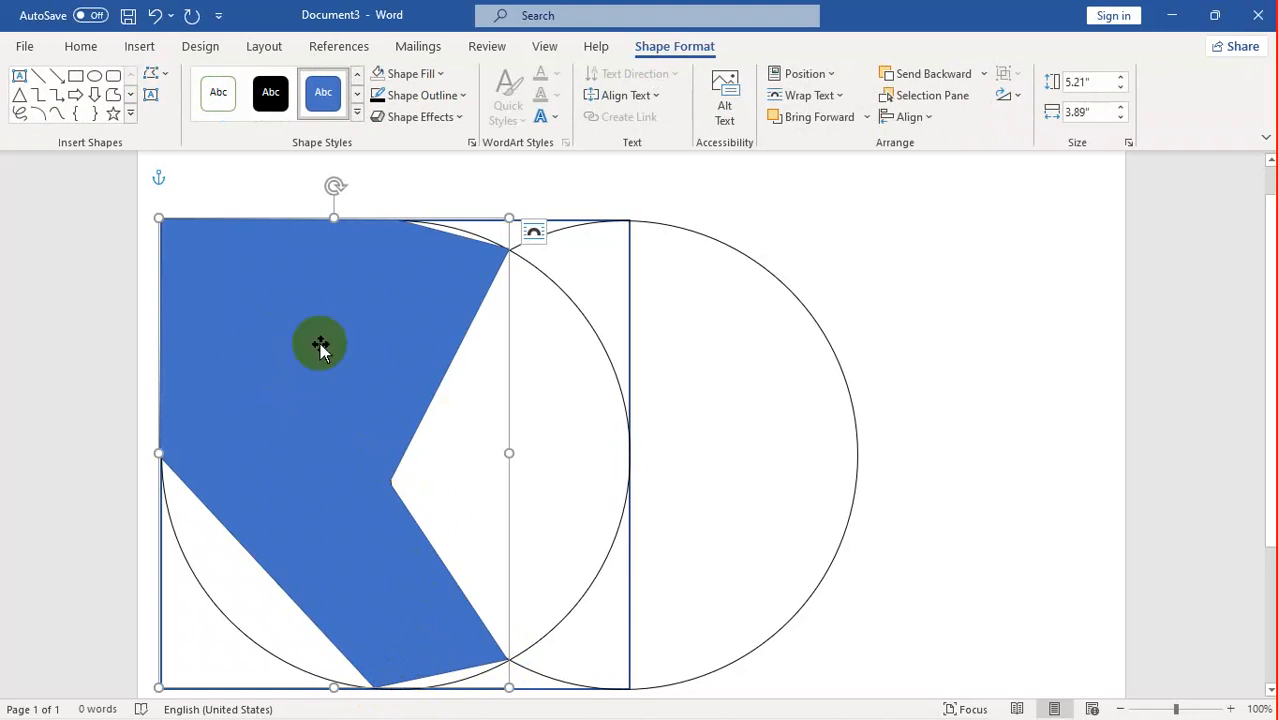
Edit the freeform's points to curve its lower-left edge along the left circle's arc.
left_click(155, 85)
left_click(194, 125)
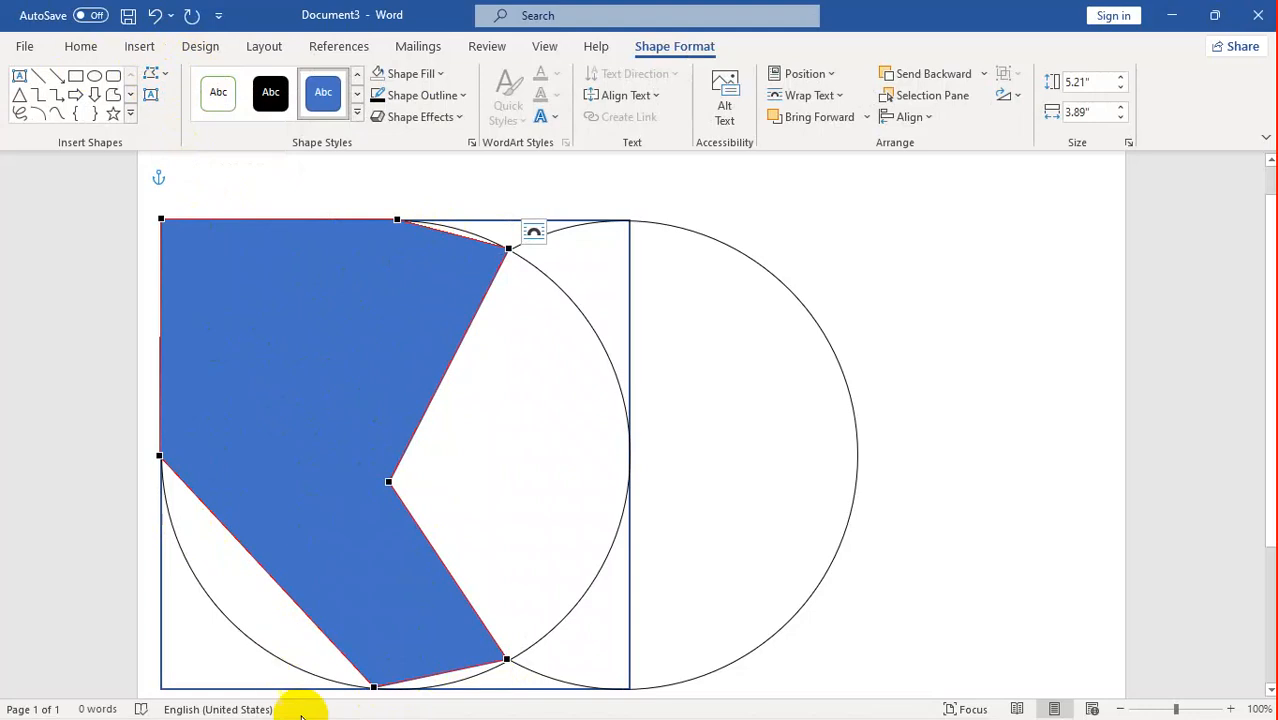
left_click(370, 686)
left_click_drag(299, 606, 199, 653)
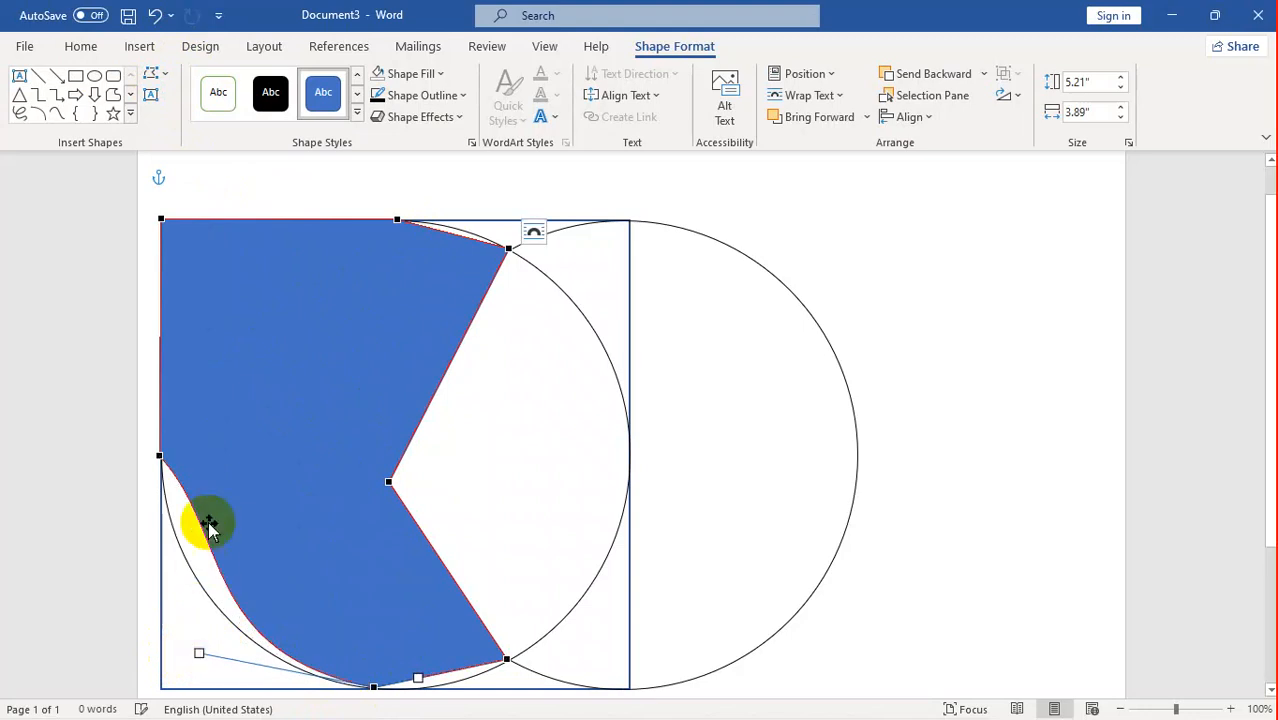
left_click(162, 457)
left_click_drag(228, 531, 171, 536)
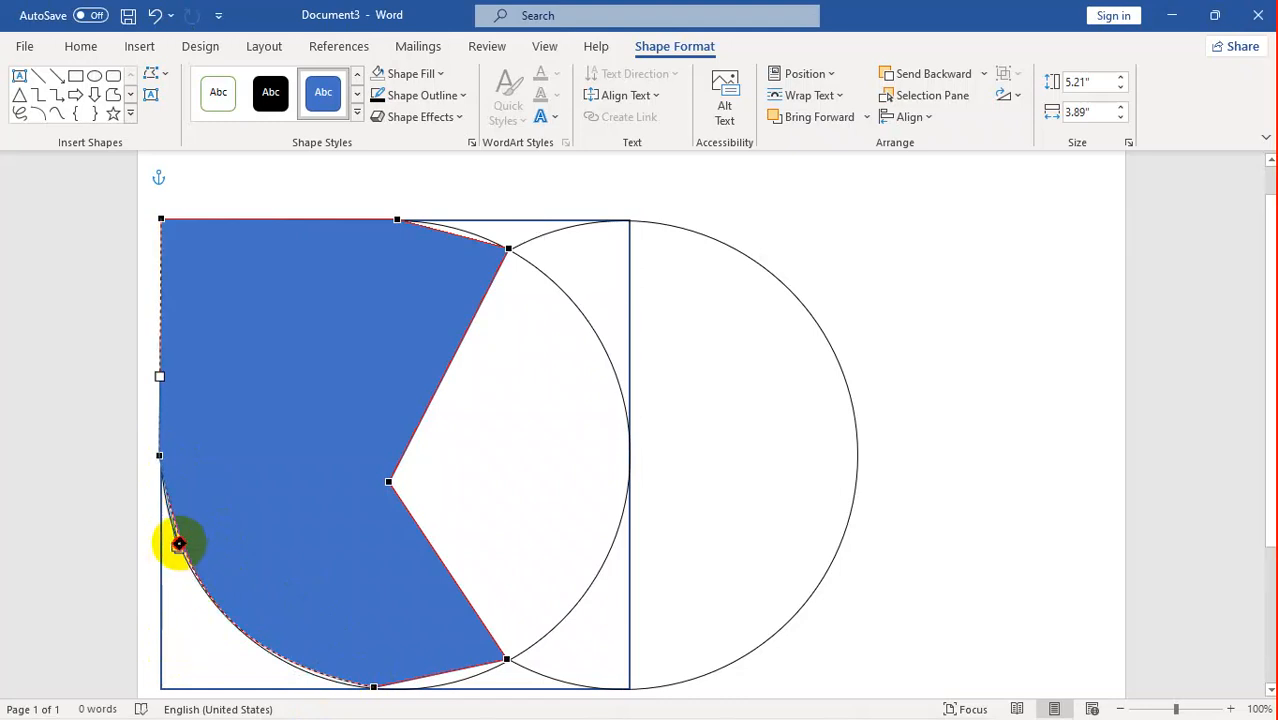
mouse_move(174, 540)
left_mouse_down()
mouse_move(251, 702)
mouse_move(185, 542)
mouse_move(167, 543)
mouse_move(163, 523)
left_mouse_up()
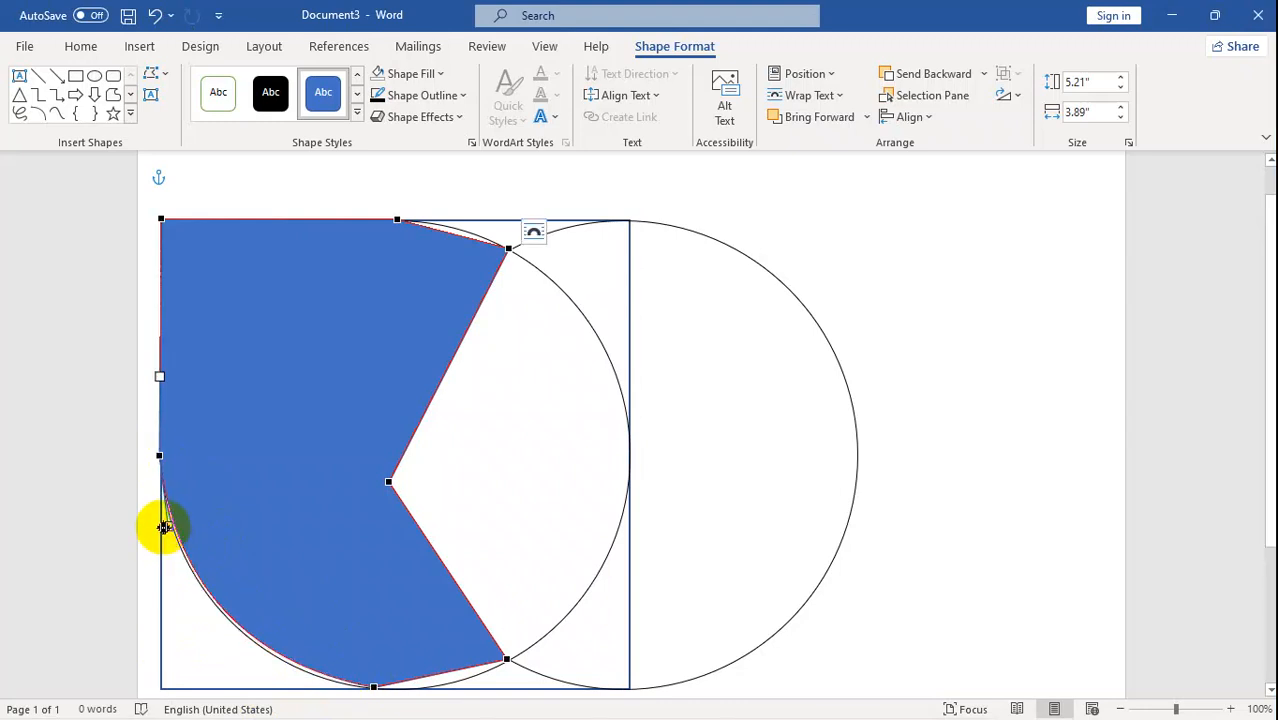
left_click(371, 687)
left_click_drag(314, 657, 205, 671)
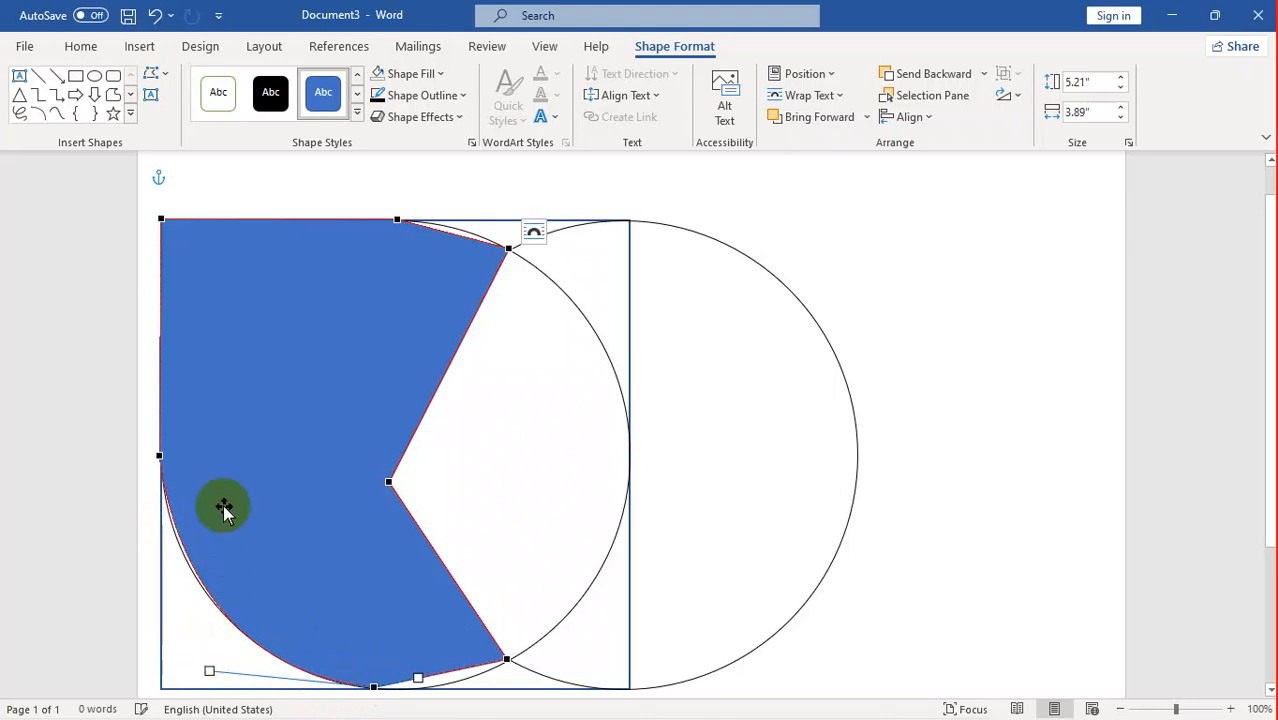
left_click(160, 455)
left_click_drag(165, 528, 158, 522)
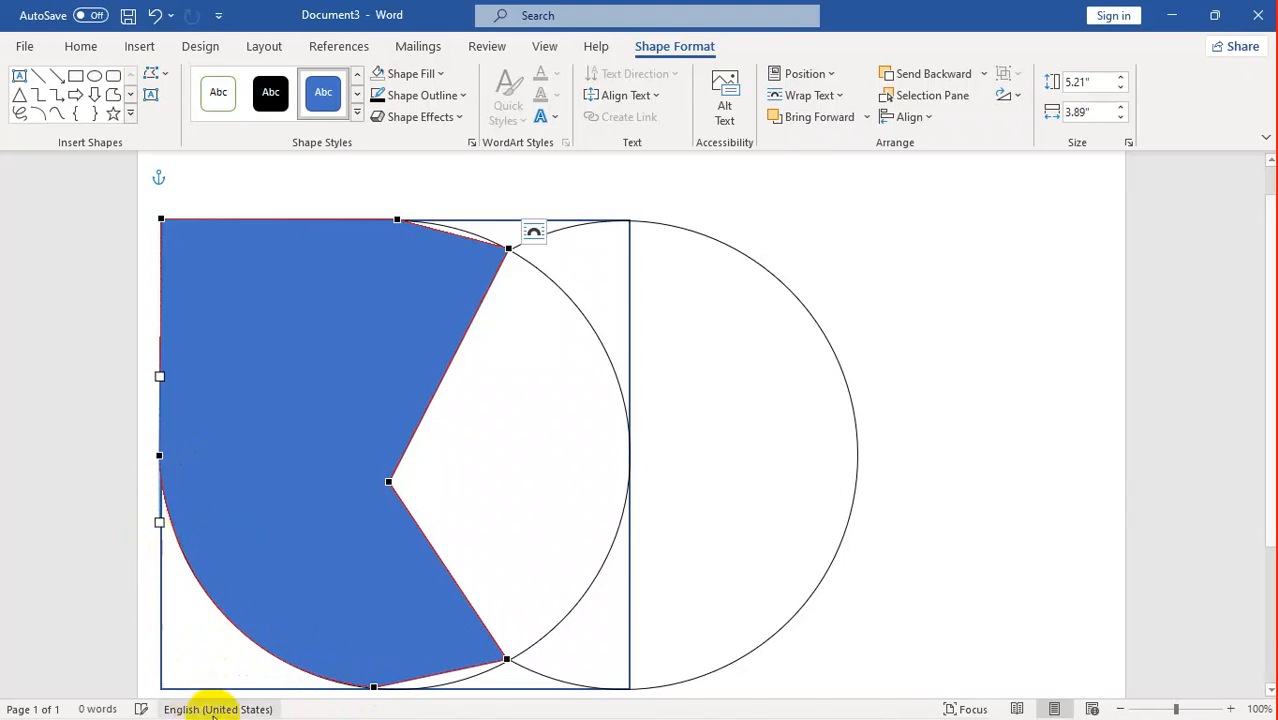
Curve the freeform's short bottom edge along the left circle up to the lower intersection of the circles.
left_click(505, 656)
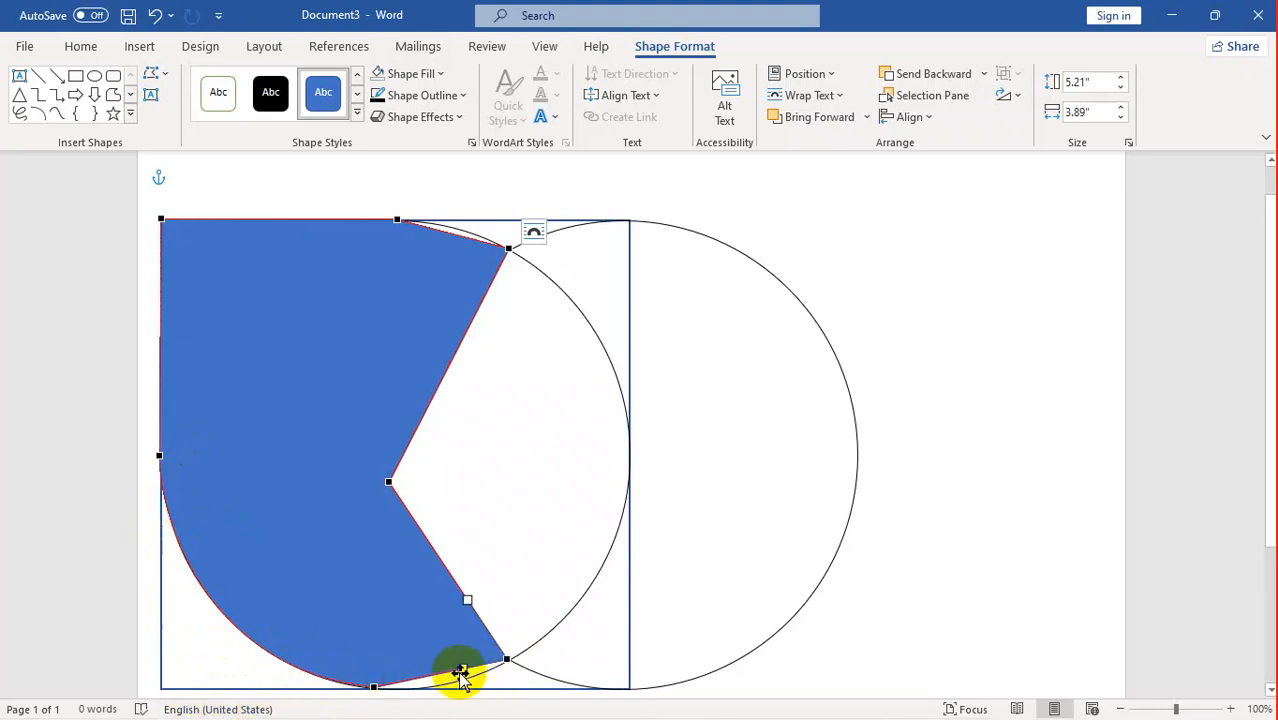
left_click_drag(459, 668, 457, 681)
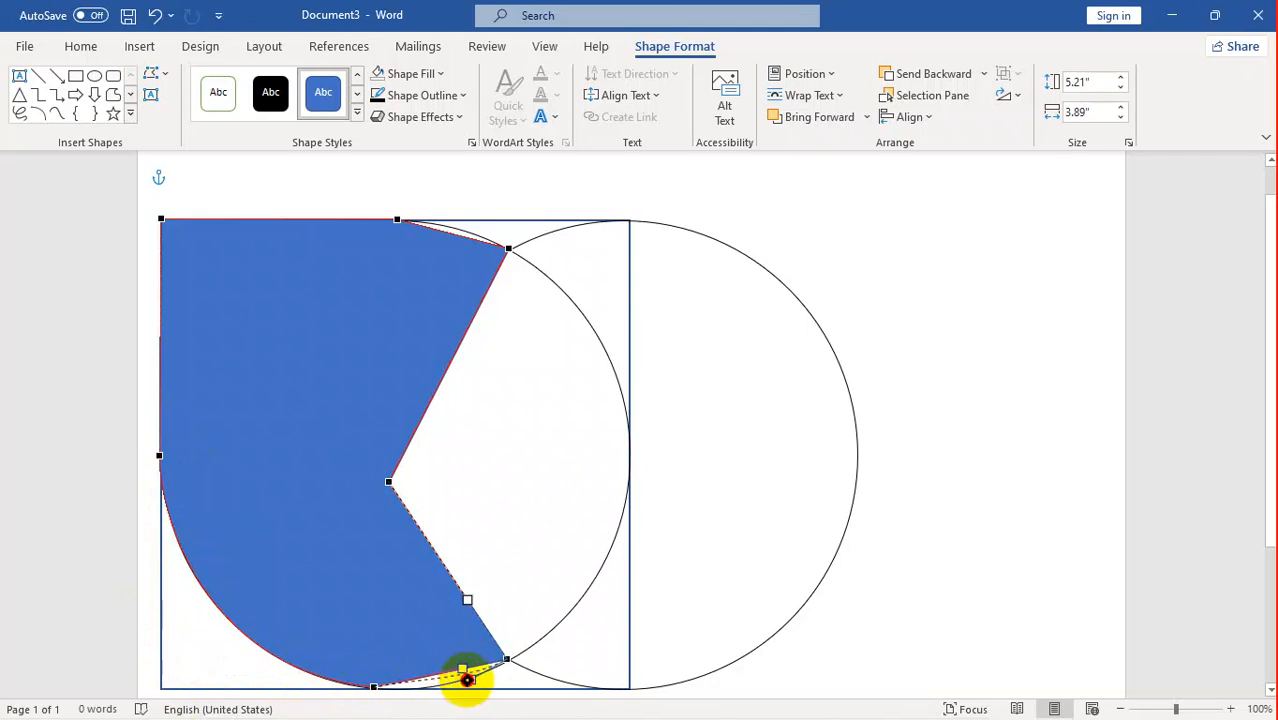
left_click(368, 683)
left_click_drag(420, 677, 423, 682)
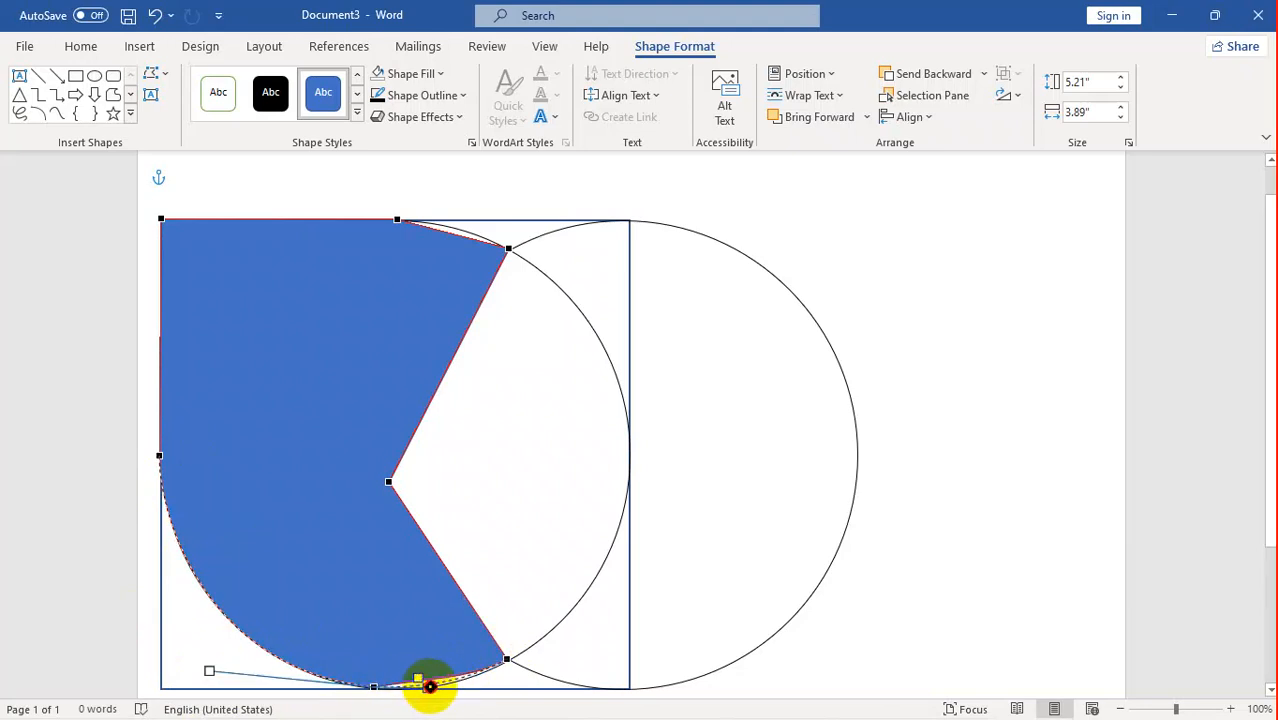
left_click_drag(432, 688, 438, 623)
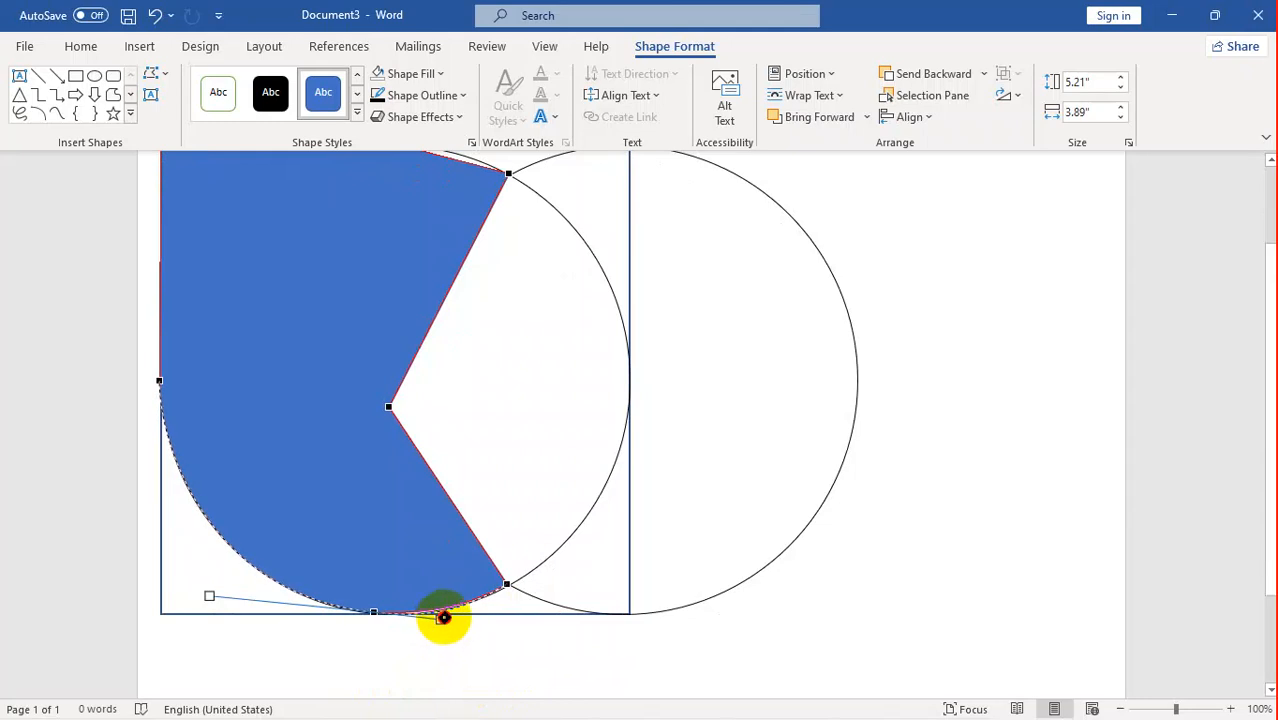
left_click_drag(452, 609, 460, 620)
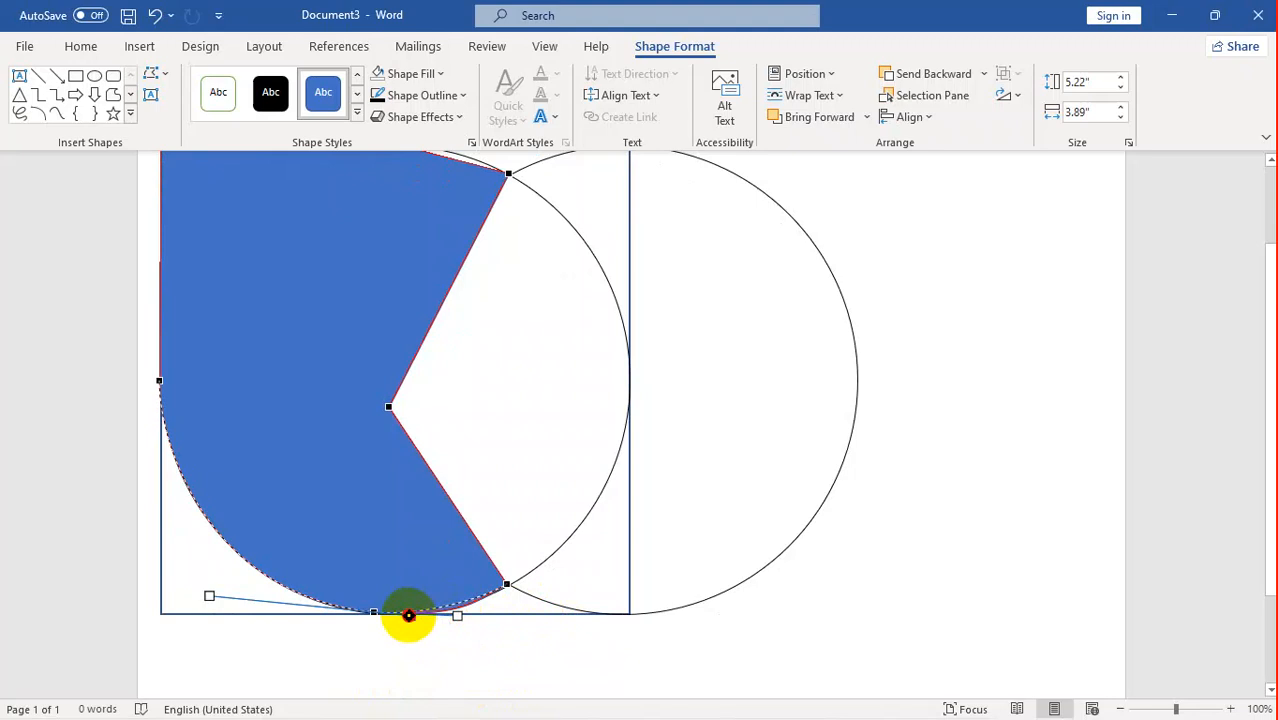
left_click_drag(411, 620, 413, 620)
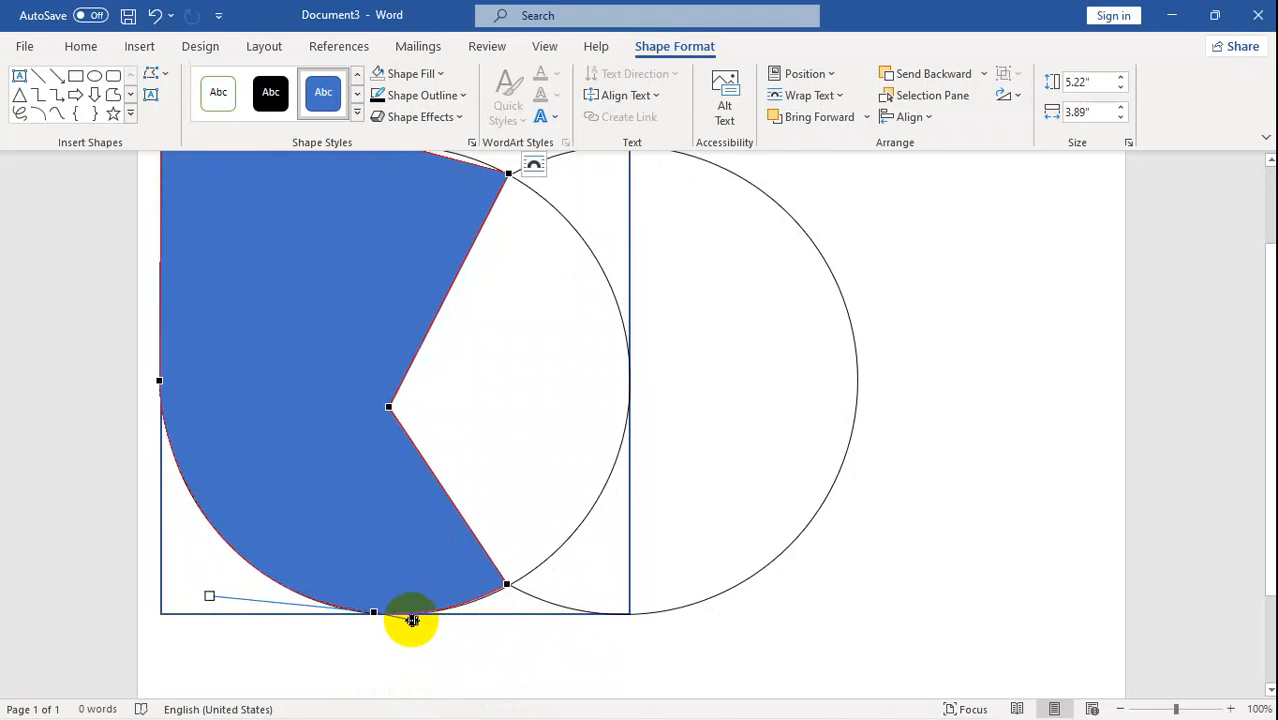
left_click(506, 587)
left_click_drag(472, 606, 476, 605)
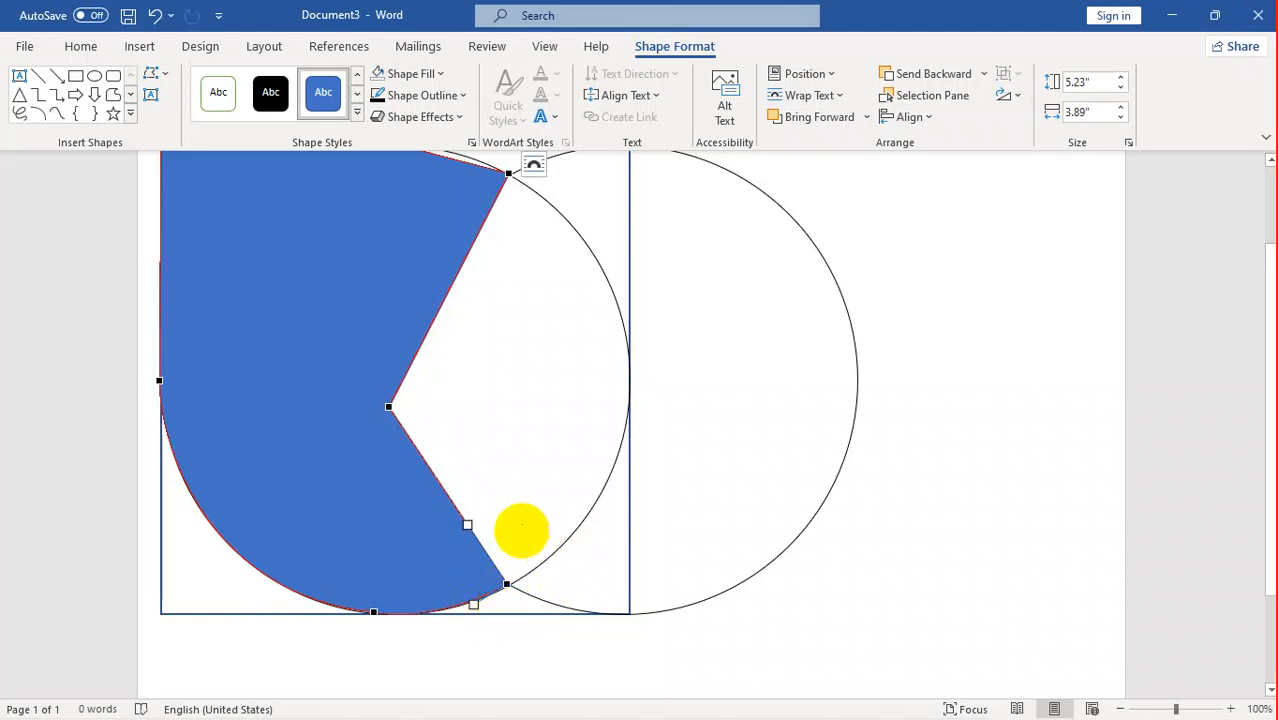
Curve the lower half of the freeform's inner edge to follow the right circle's left arc.
left_click_drag(469, 527, 373, 482)
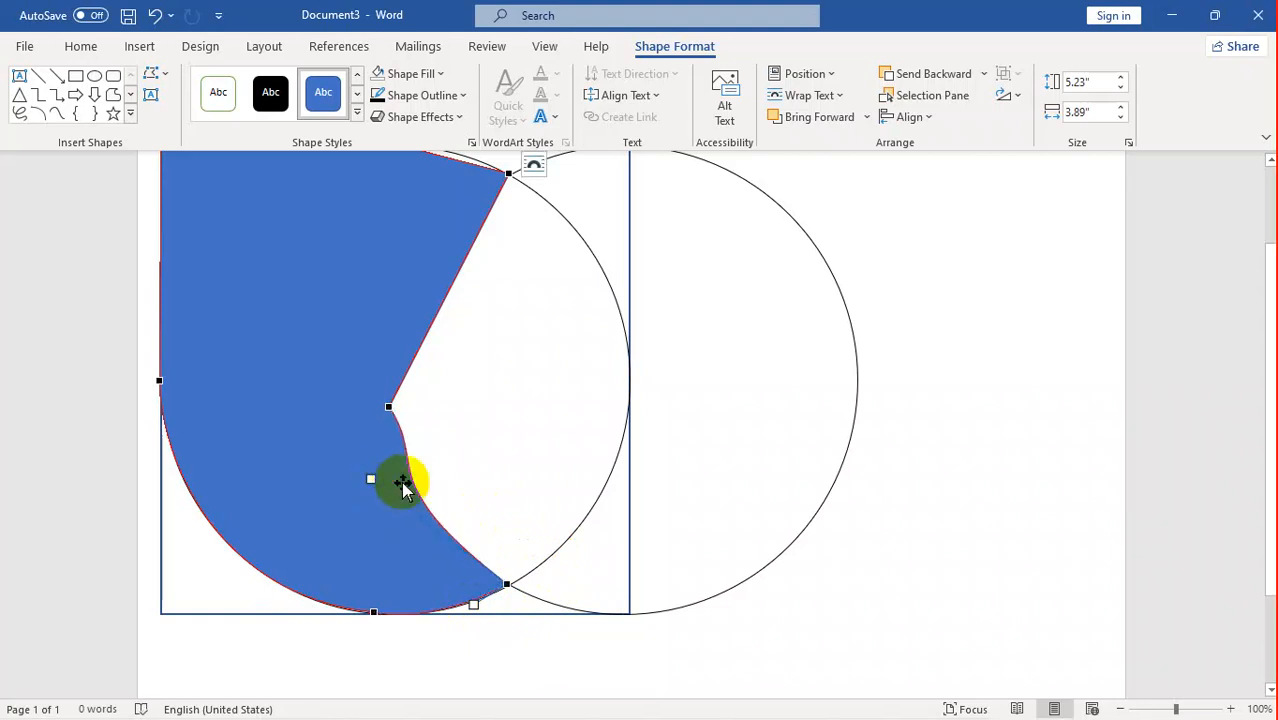
left_click(389, 410)
left_click(390, 408)
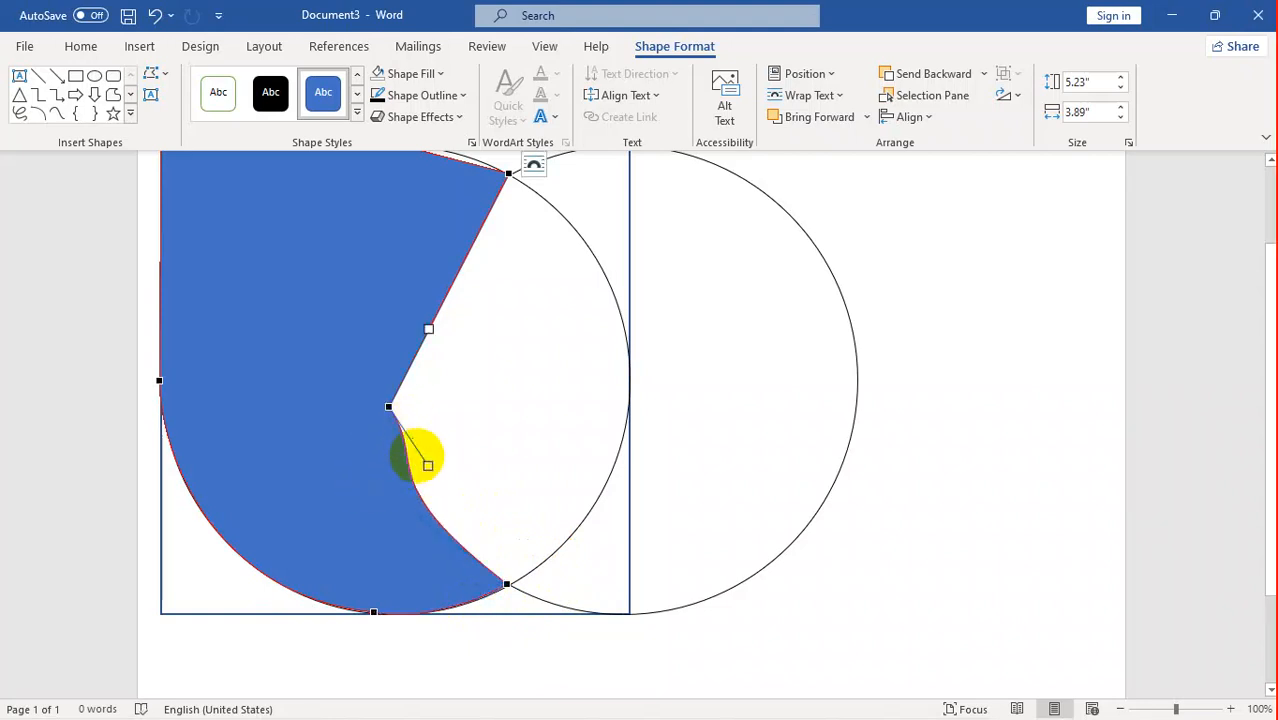
left_click_drag(430, 467, 391, 457)
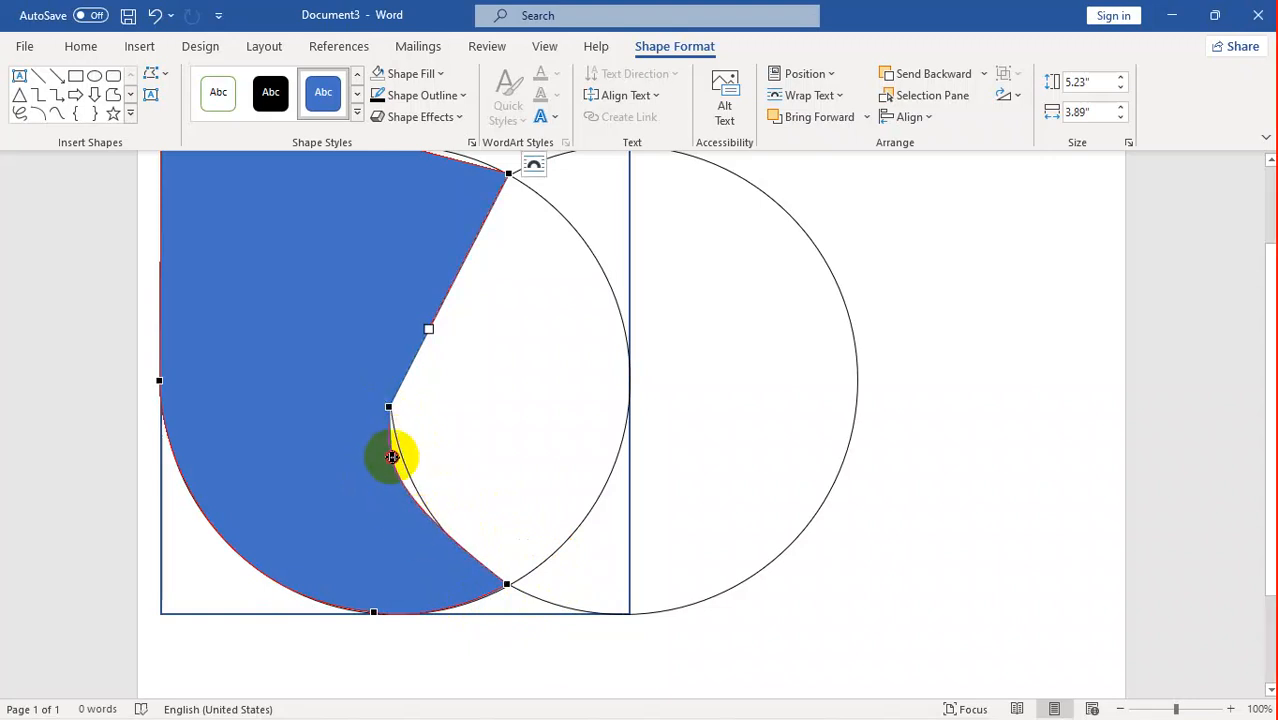
left_click_drag(401, 467, 424, 538)
left_click(508, 580)
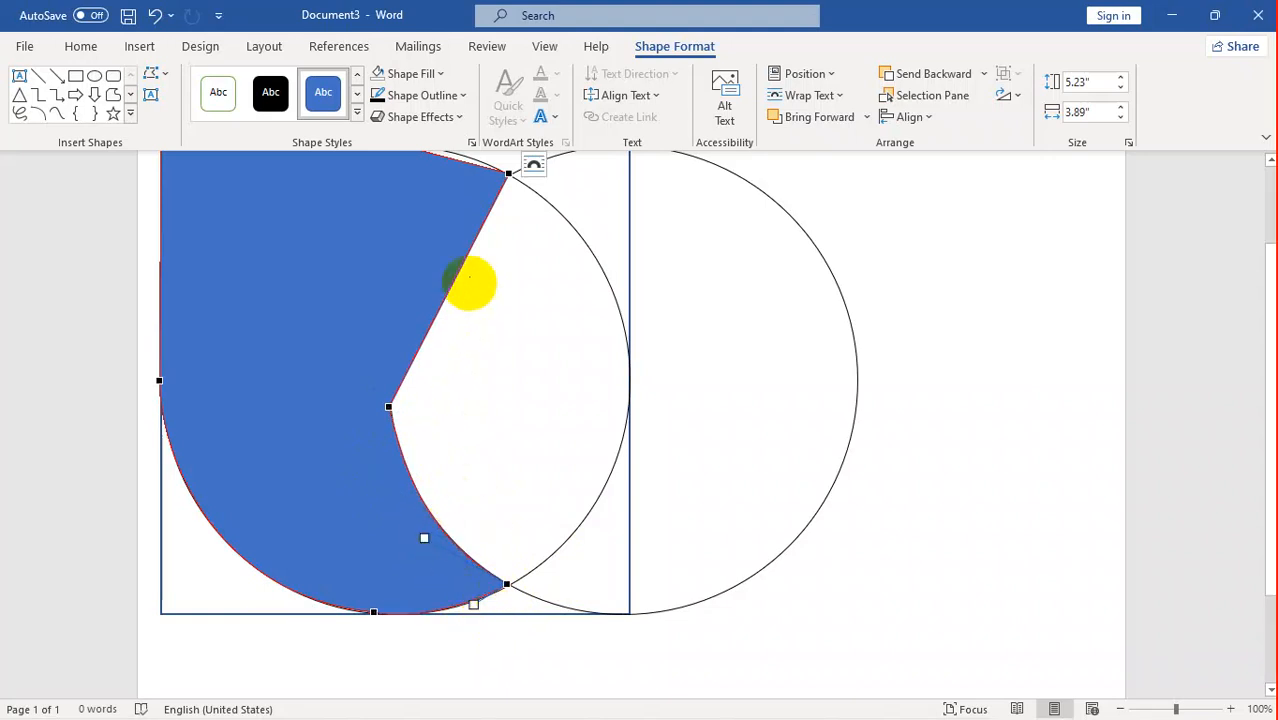
Curve the upper half of the freeform's inner edge along the right circle's arc up to the upper intersection.
left_click(389, 406)
left_click_drag(428, 329, 349, 297)
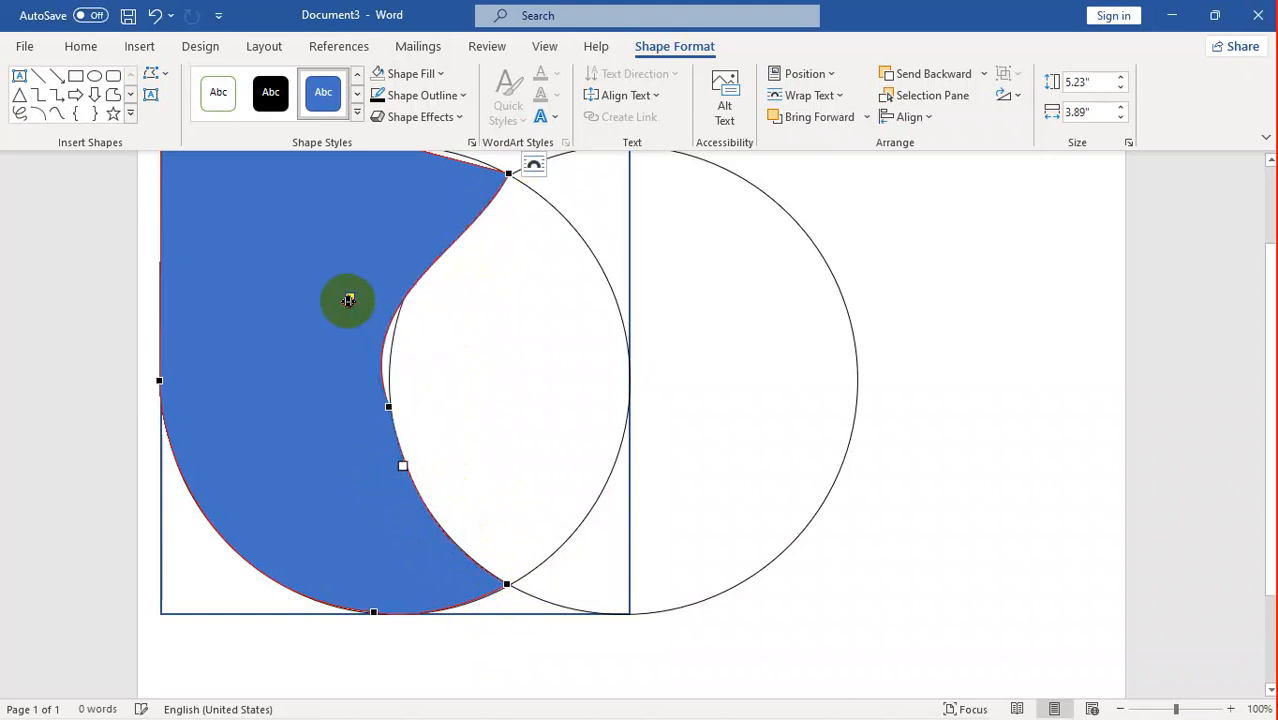
left_click(508, 172)
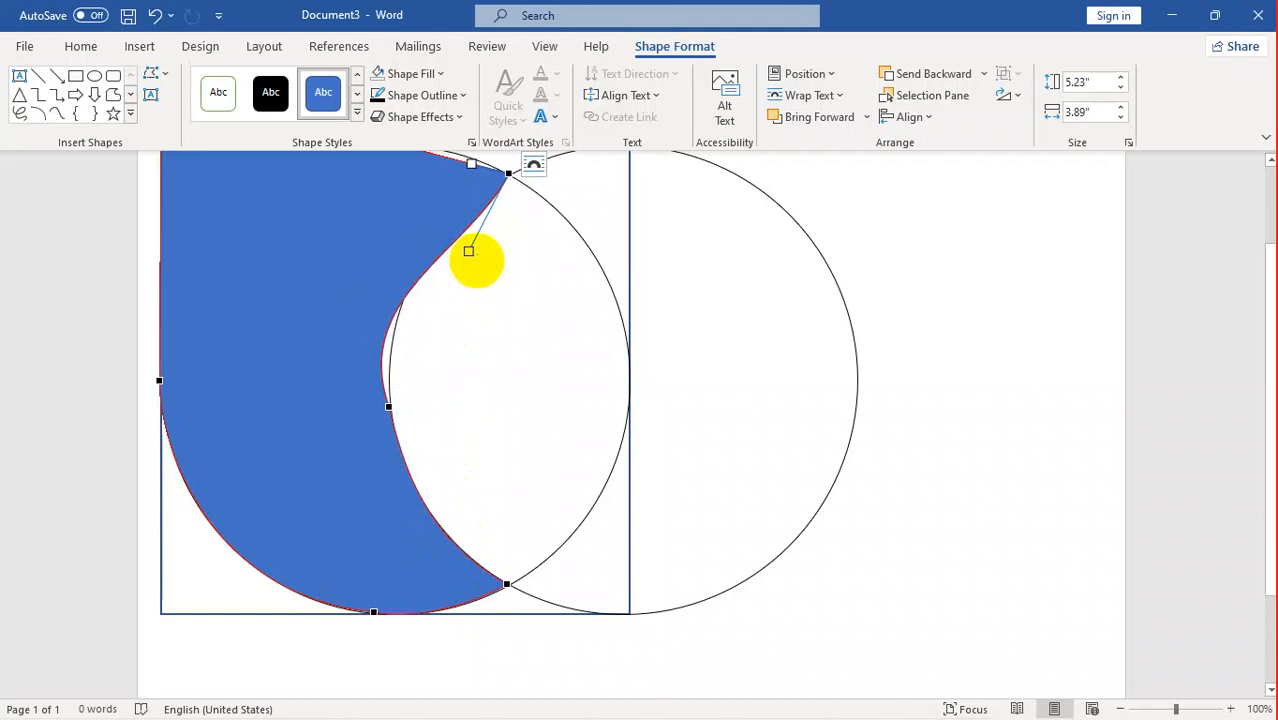
left_click_drag(469, 251, 441, 228)
left_click(391, 415)
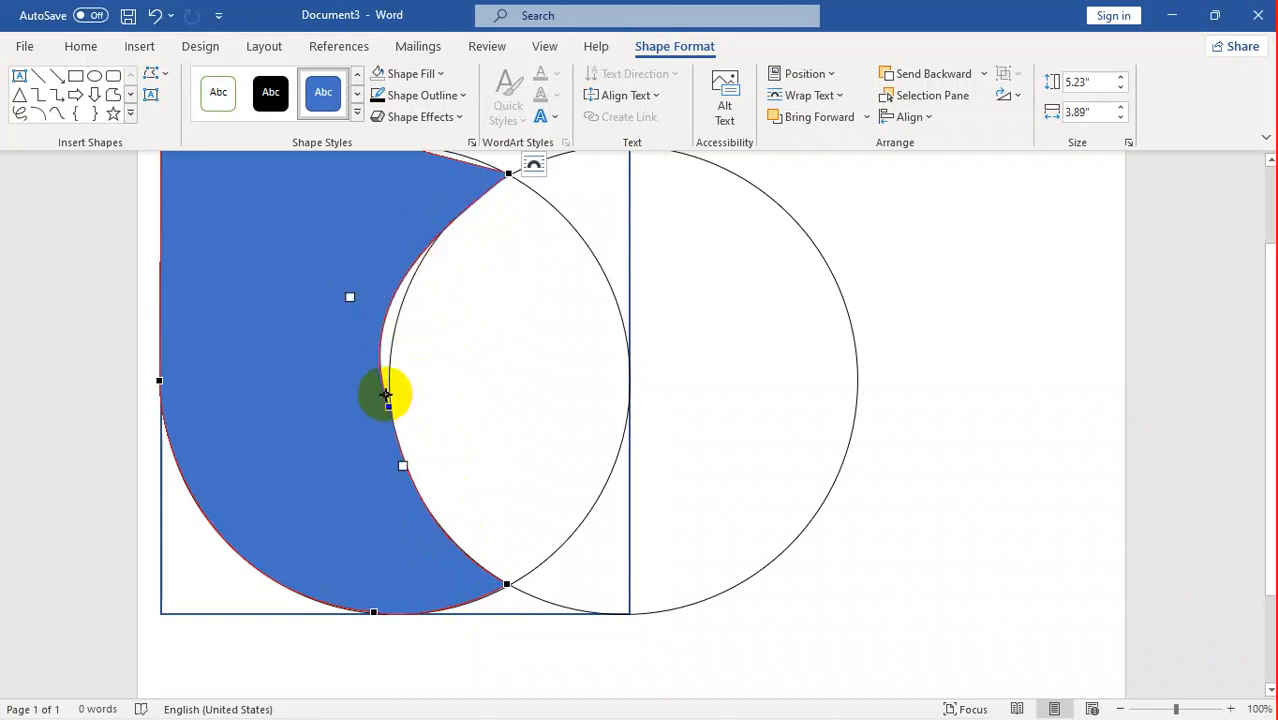
left_click_drag(348, 296, 389, 265)
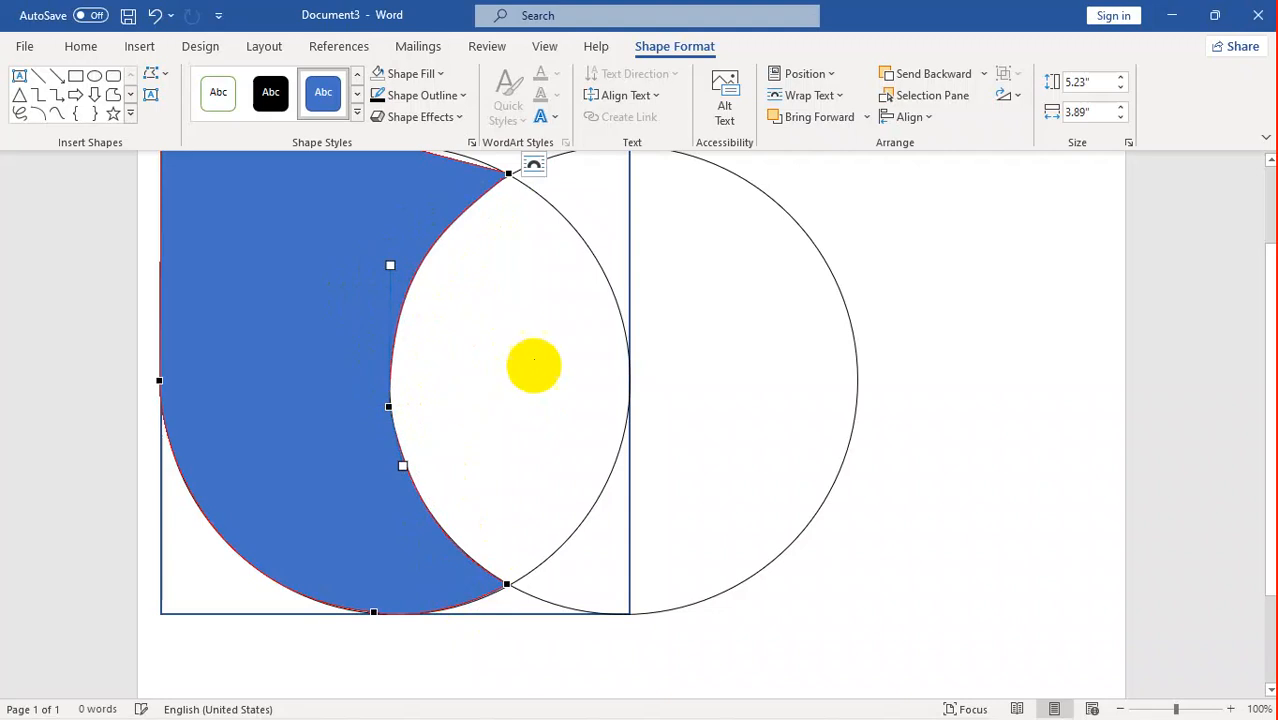
Curve the freeform's short upper edge along the left circle's arc and finish editing its points.
left_click_drag(1270, 383, 1266, 313)
left_click_drag(502, 274, 414, 235)
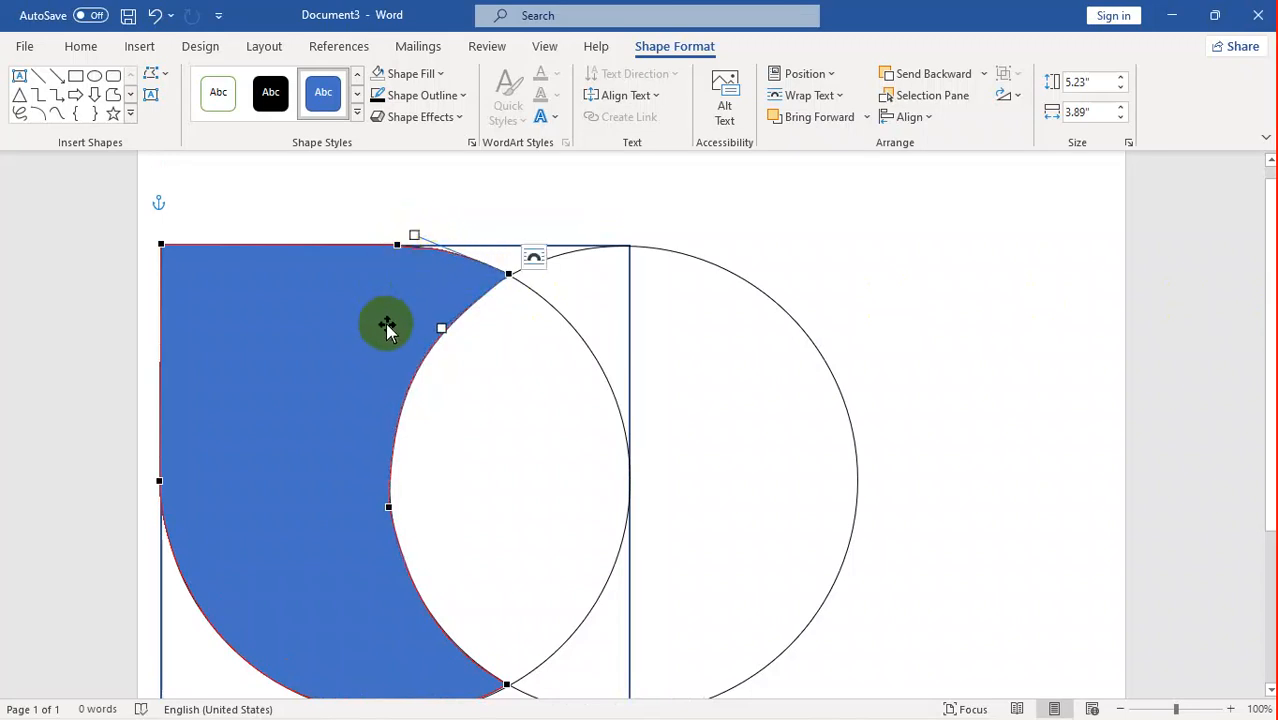
left_click_drag(1264, 297, 1250, 323)
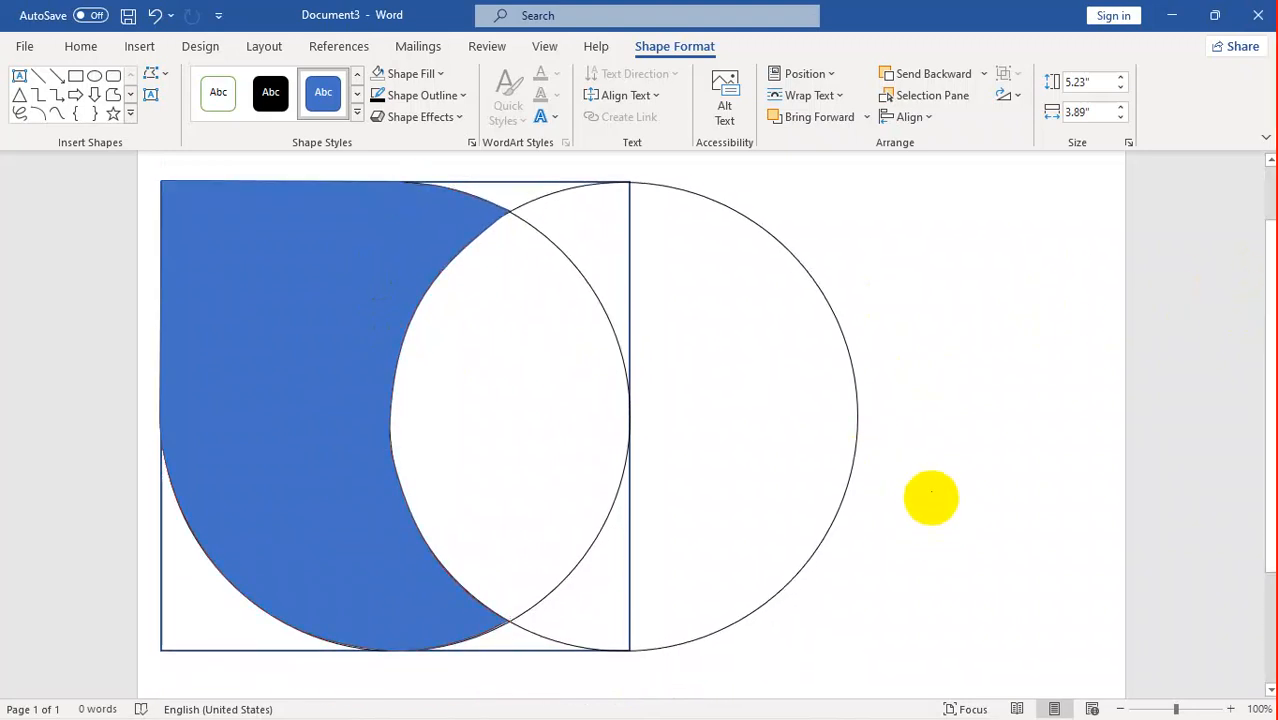
left_click(930, 497)
Move the petal off the construction guides and delete both circles and the square.
left_click_drag(308, 368, 859, 453)
left_click(628, 232)
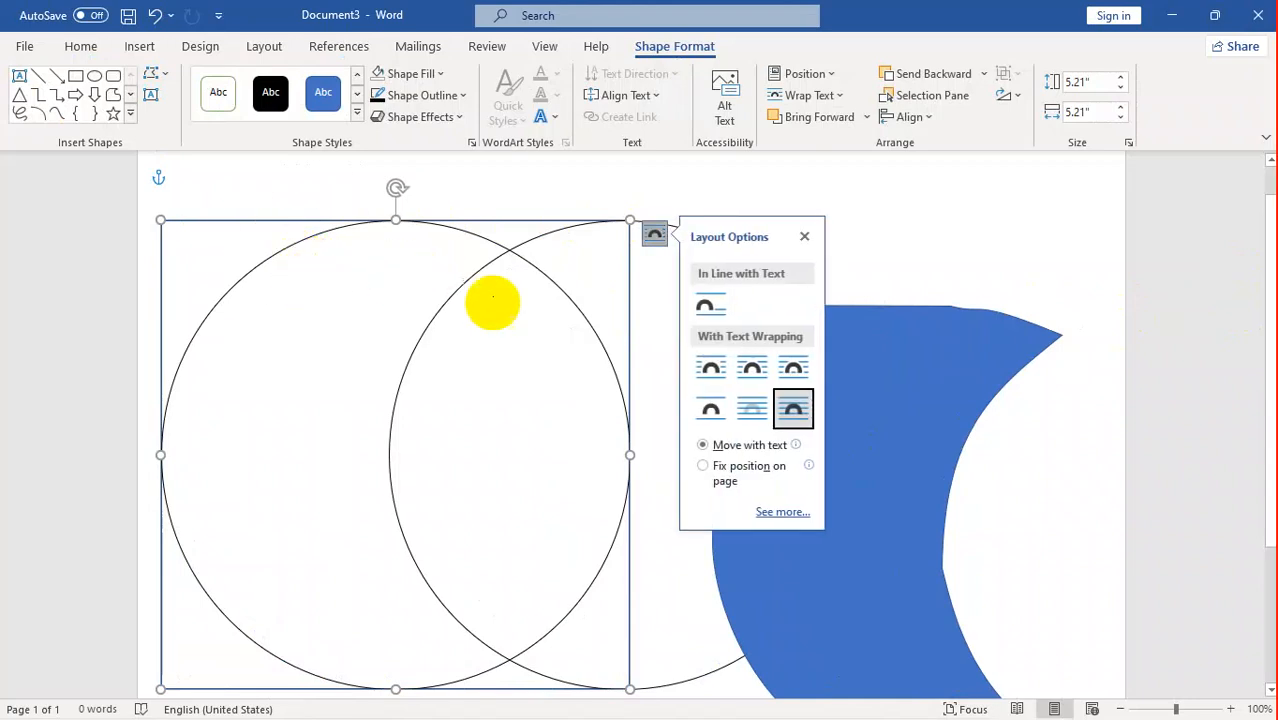
left_click(480, 299)
left_click(463, 302)
key("Delete")
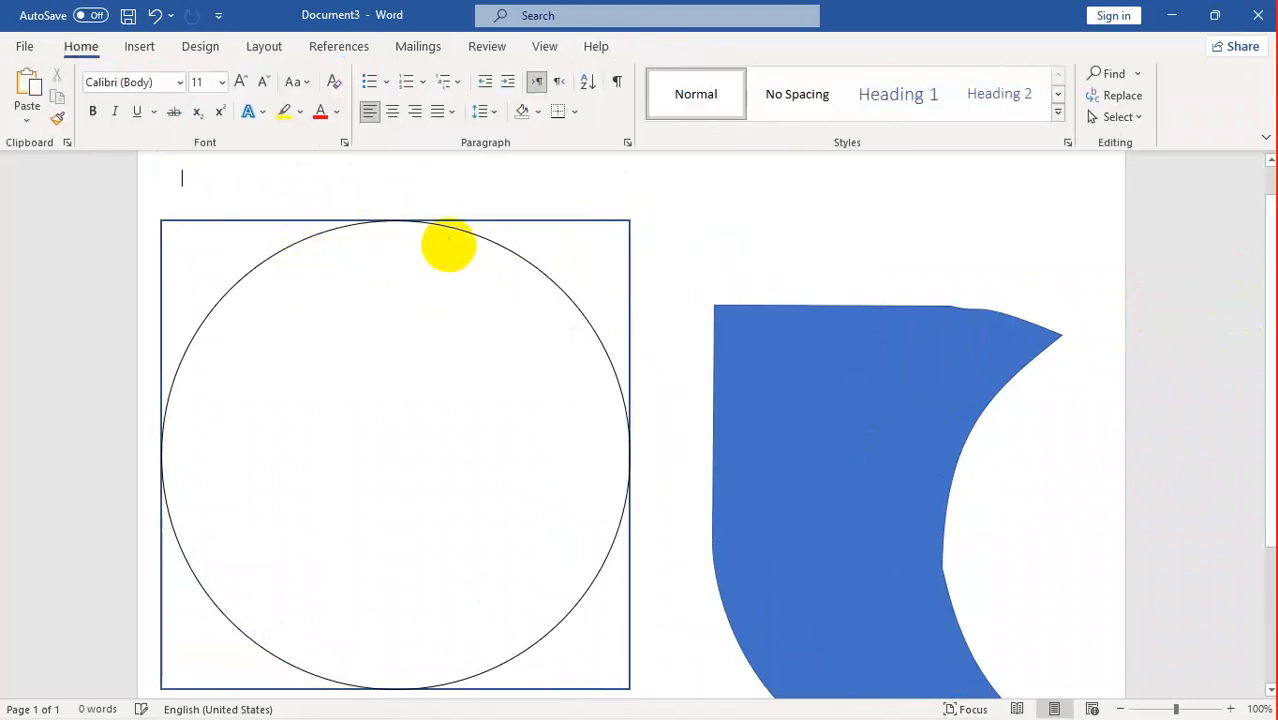
left_click(441, 232)
key("Delete")
left_click(437, 221)
key("Delete")
Shrink the petal to about 3.57" high by 2.98" wide and place it near the upper middle of the page.
left_click_drag(847, 506, 627, 437)
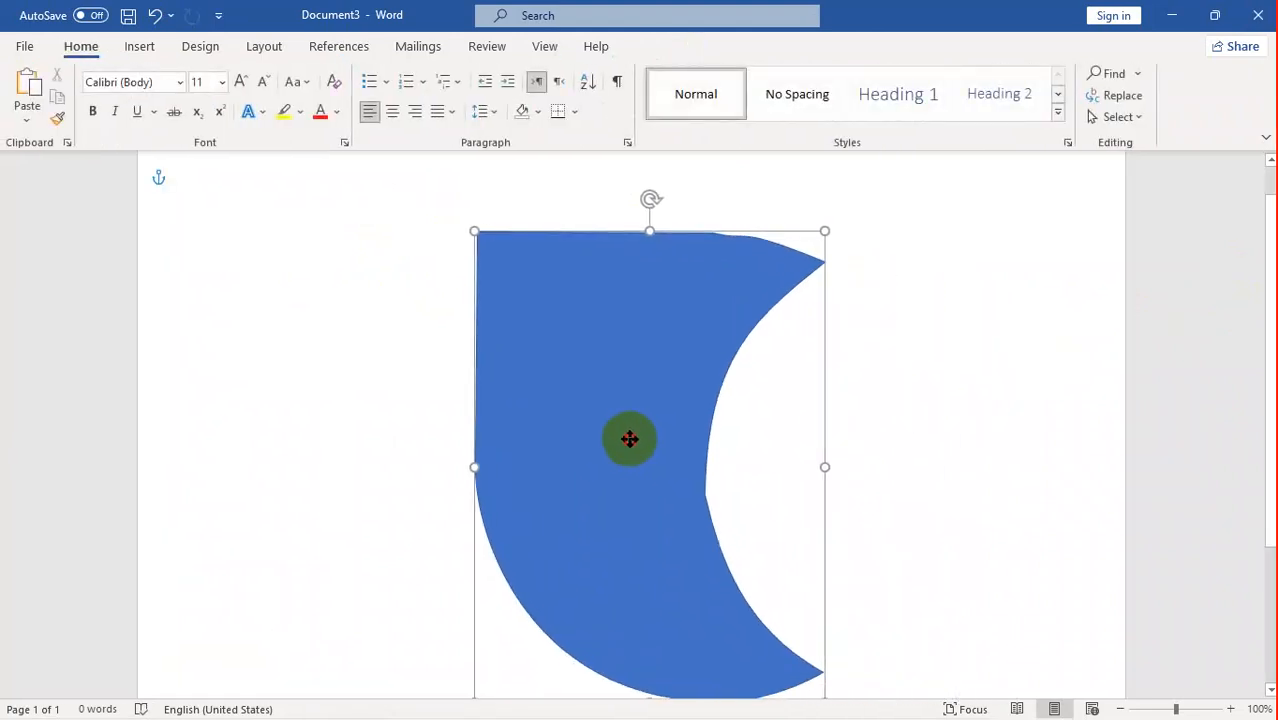
left_click_drag(455, 231, 536, 380)
left_click_drag(676, 514, 528, 298)
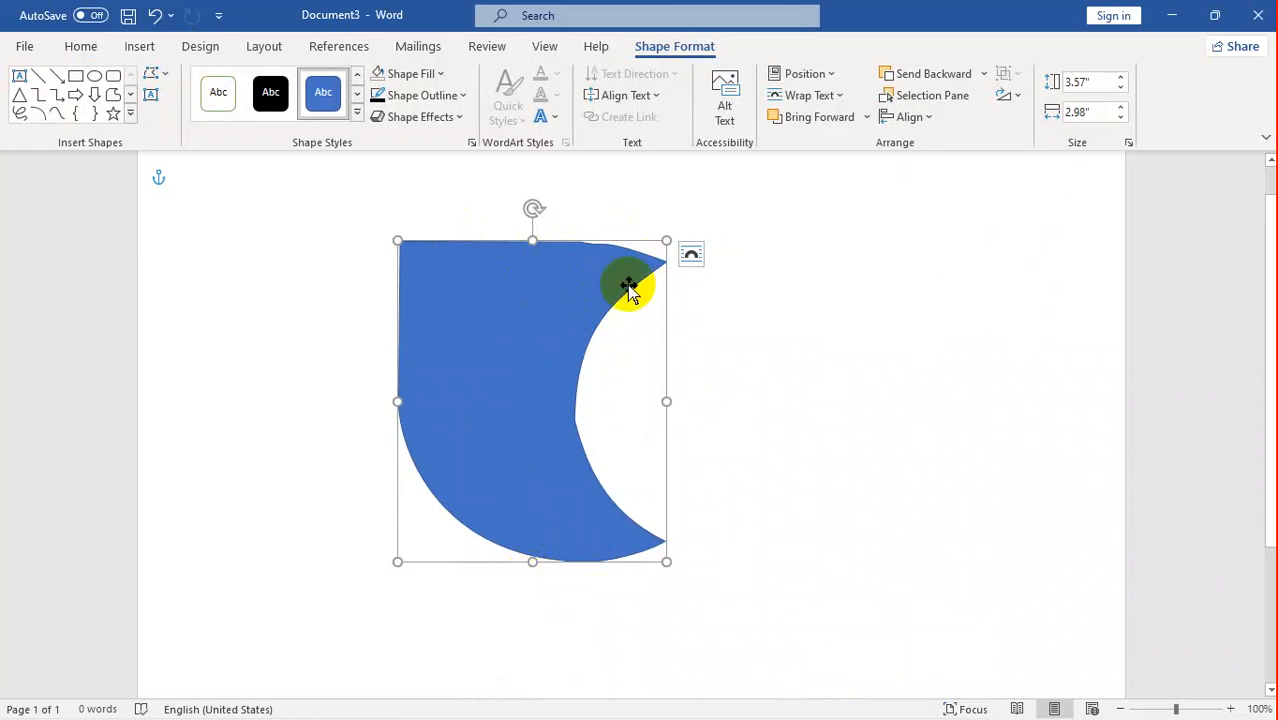
left_click(1129, 142)
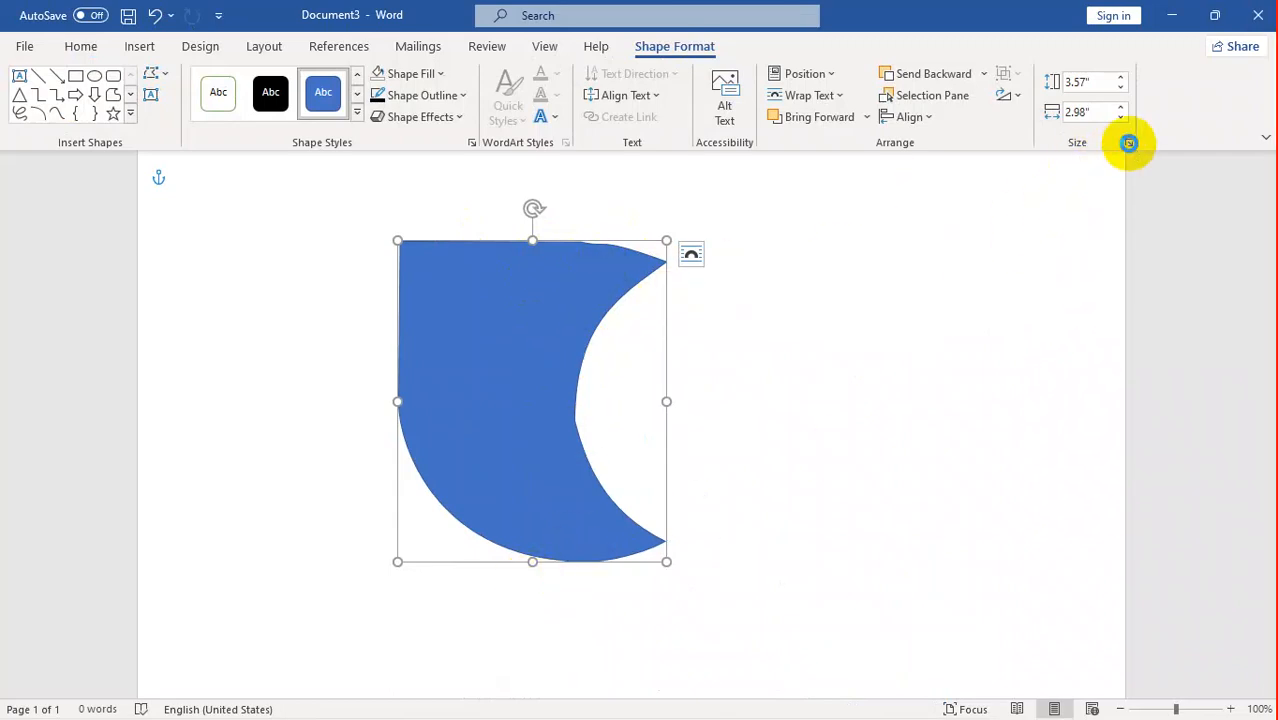
left_click_drag(538, 222, 462, 224)
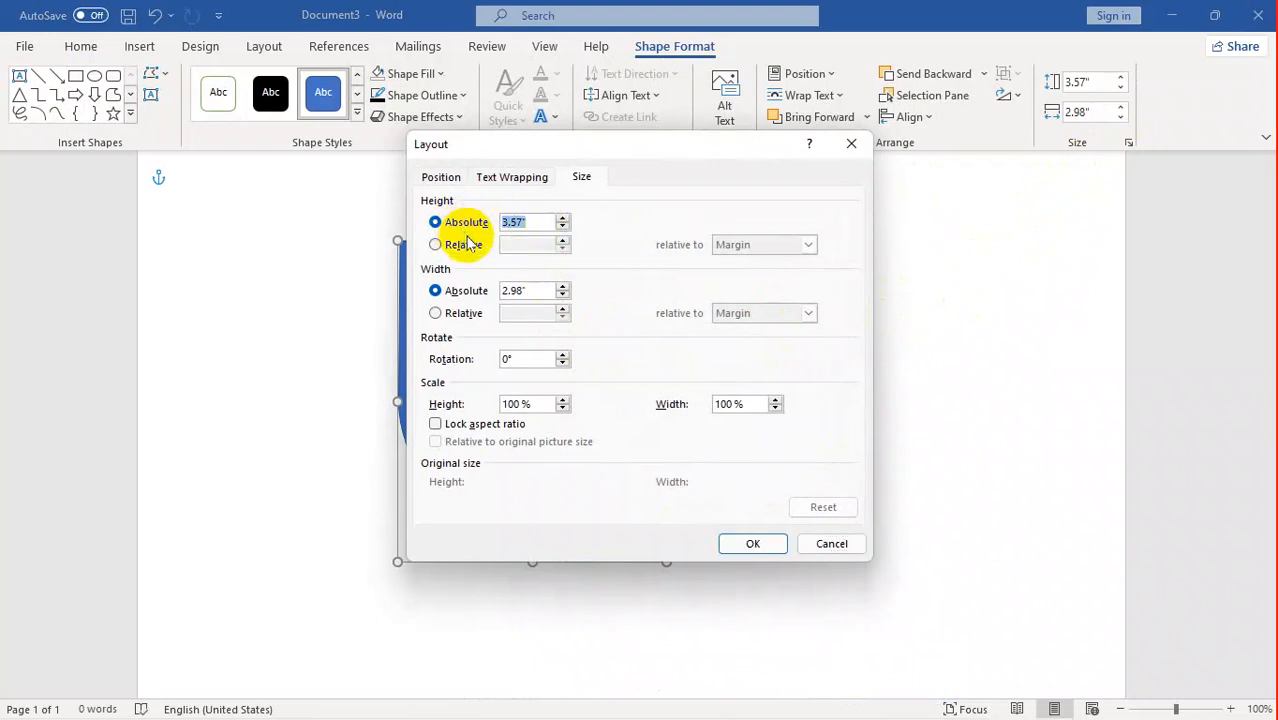
type("33")
left_click(774, 545)
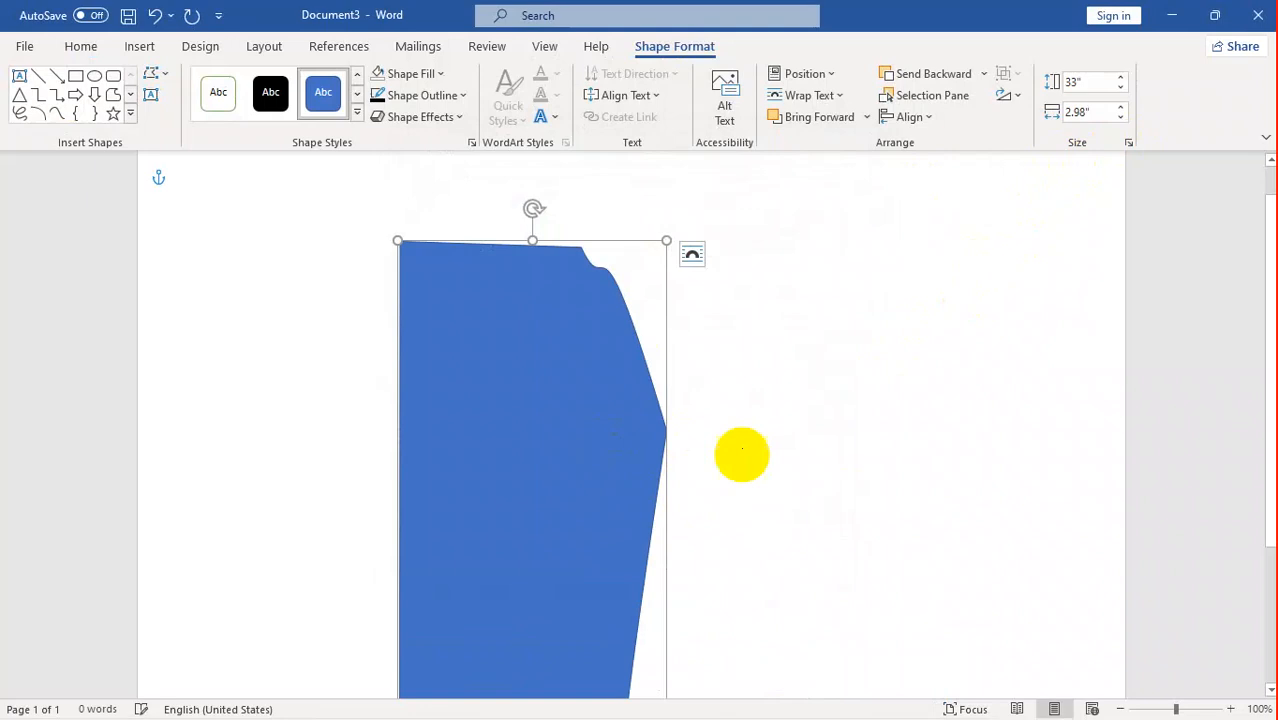
key("ctrl+z")
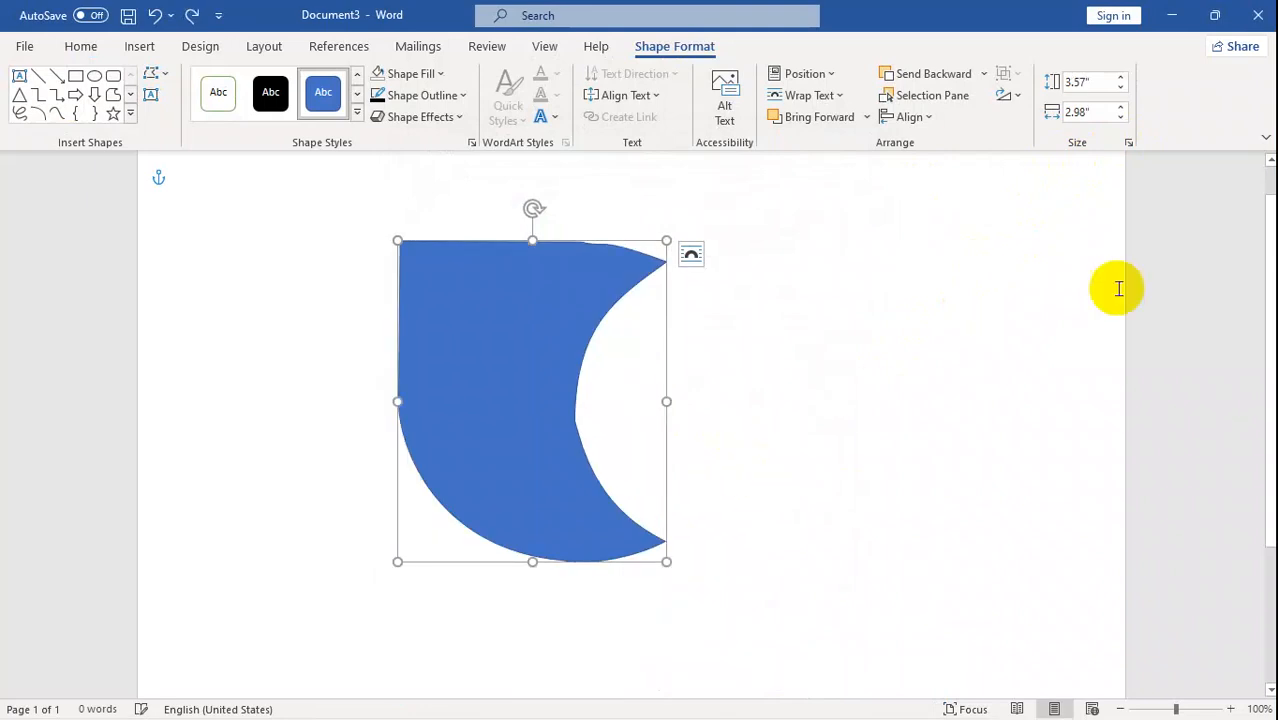
Set the petal's rotation to 35°.
left_click(1129, 143)
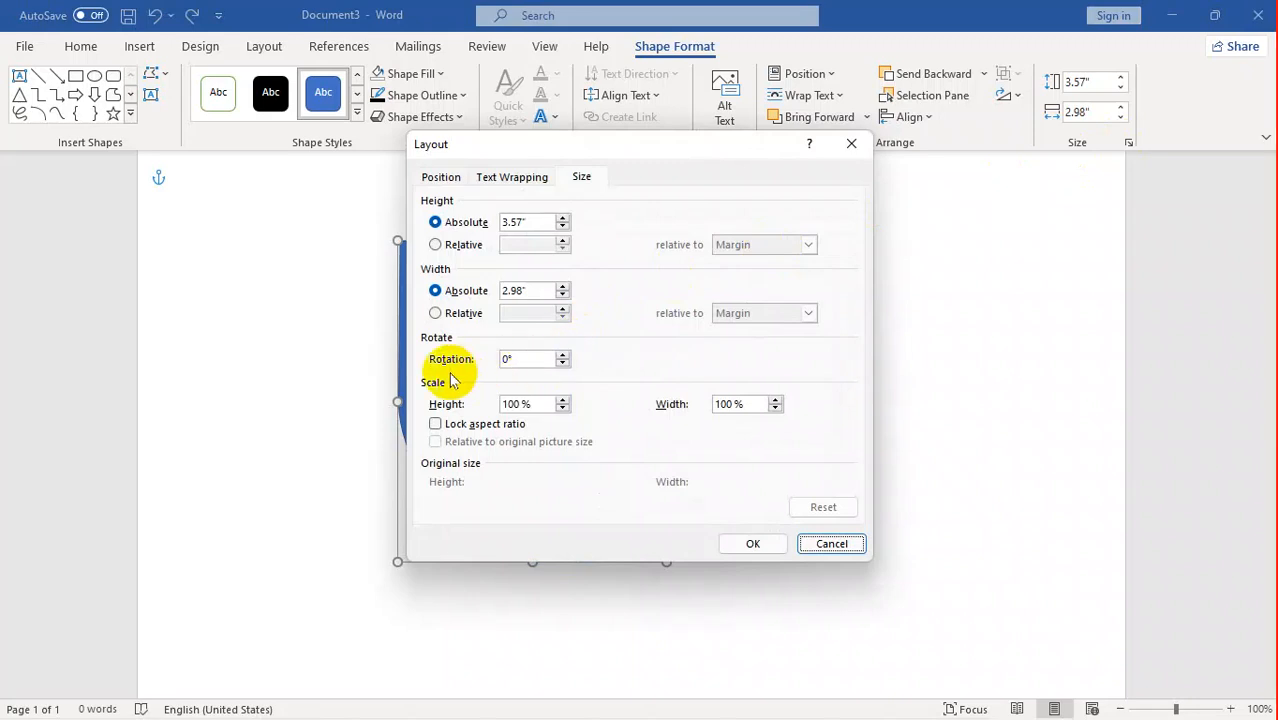
left_click_drag(519, 359, 466, 366)
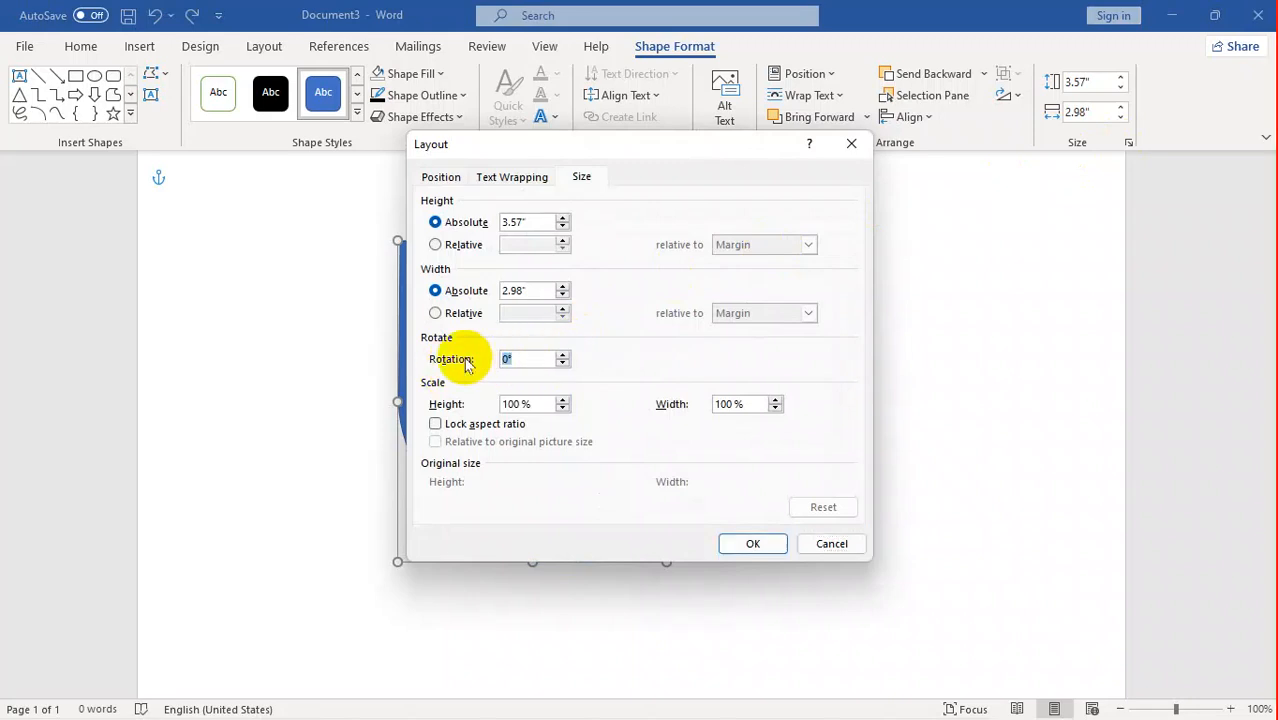
type("35")
left_click(754, 547)
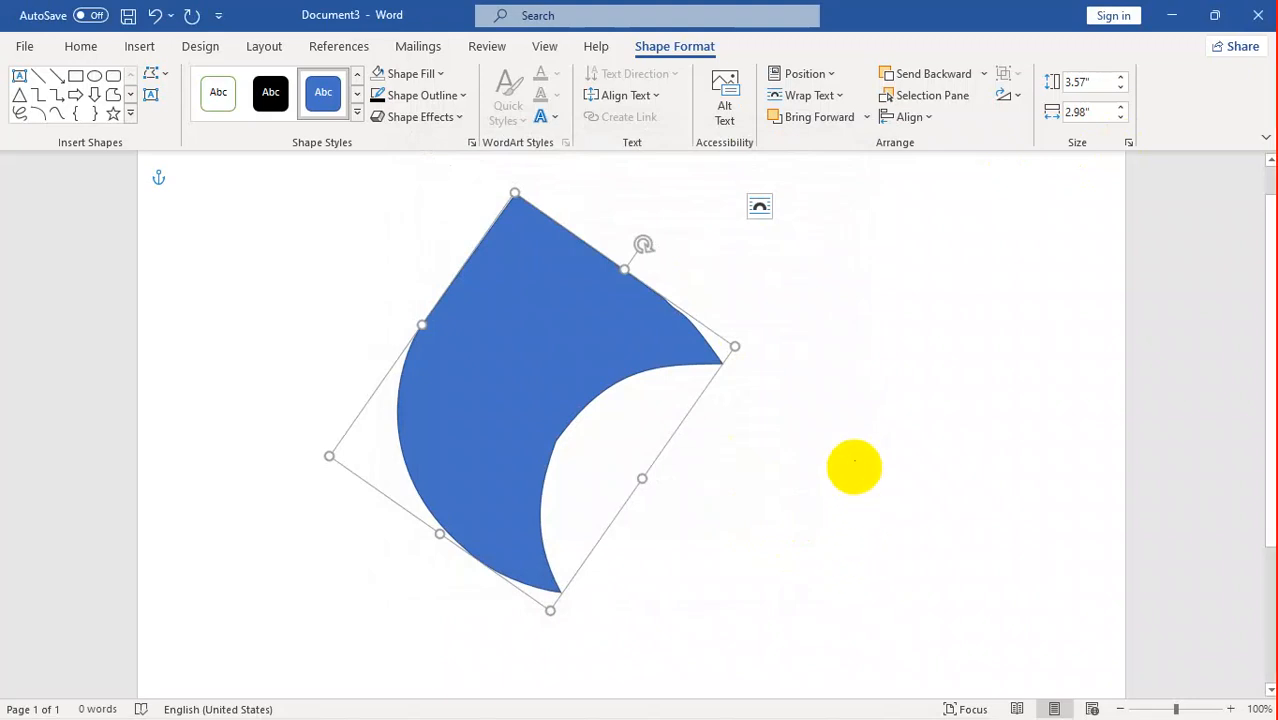
Duplicate the petal, rotate the copy right 90° and fit its curved edge over the first petal's right side.
key("ctrl+d")
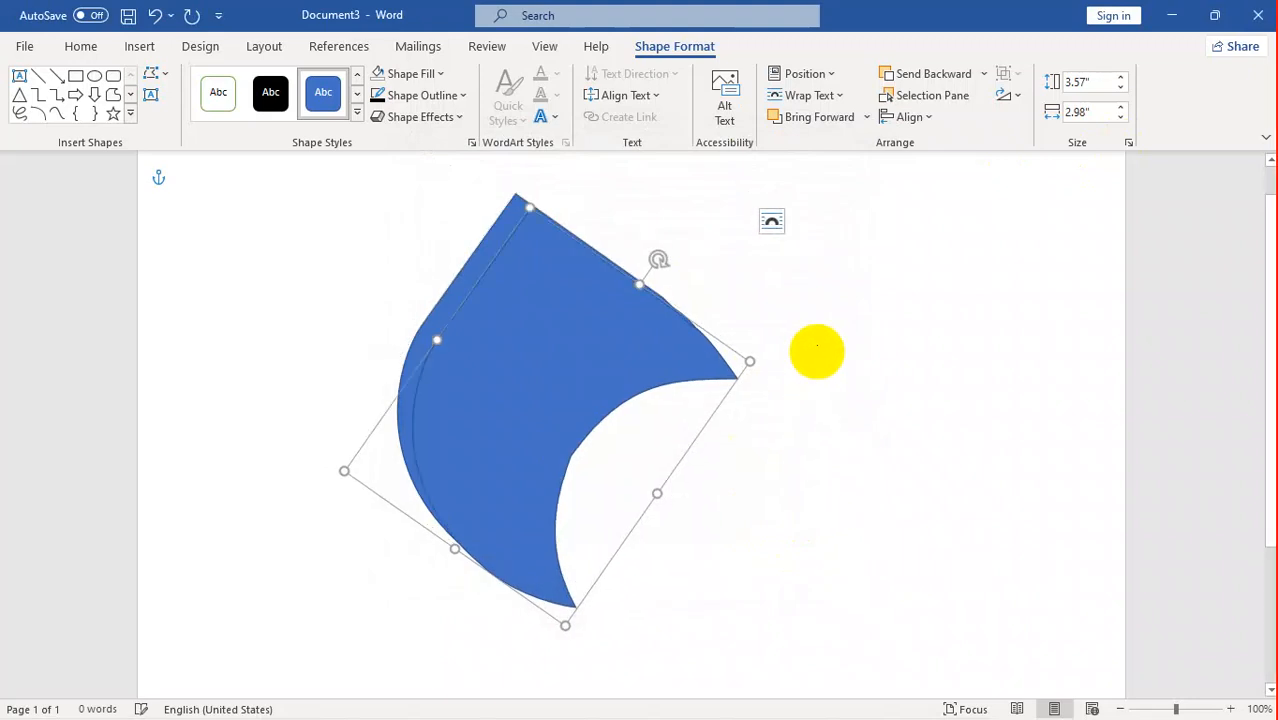
left_click(542, 350)
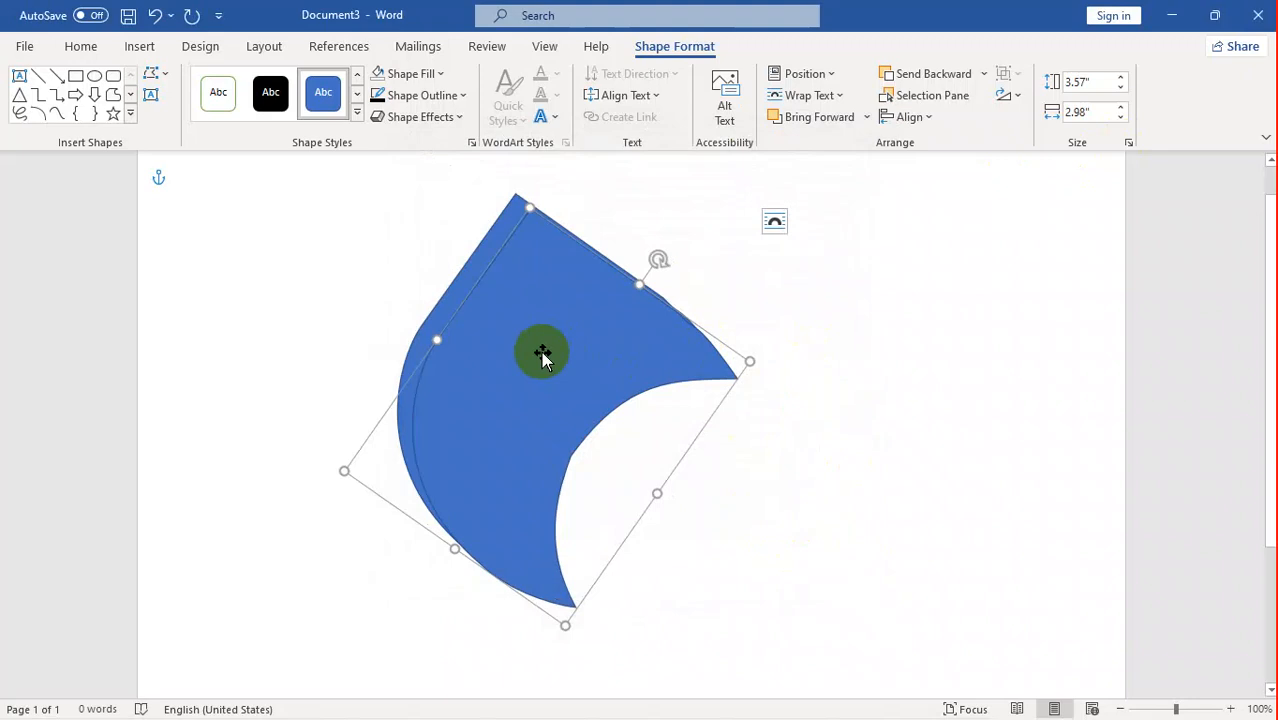
left_click(1010, 95)
left_click(1040, 130)
left_click_drag(656, 371, 770, 440)
left_click_drag(770, 440, 762, 453)
left_click_drag(685, 465, 699, 465)
mouse_move(819, 522)
left_mouse_down()
mouse_move(802, 508)
mouse_move(816, 491)
mouse_move(810, 500)
left_mouse_up()
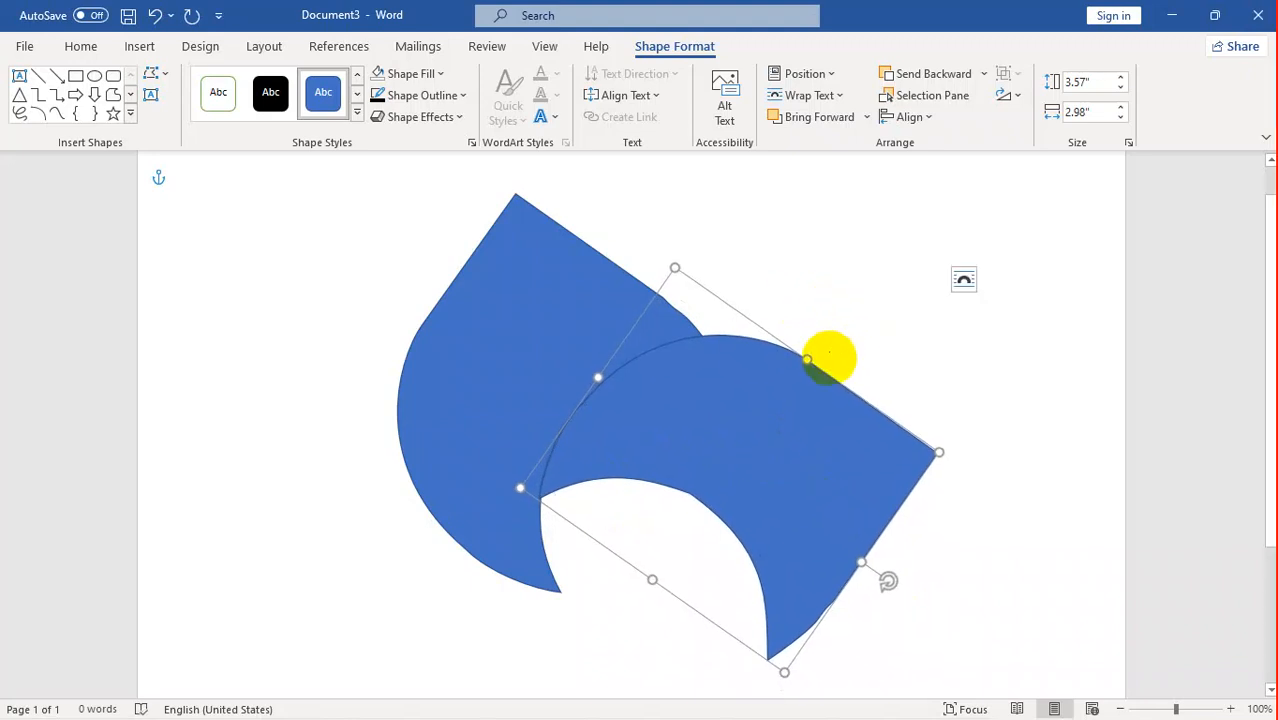
Duplicate the second petal, rotate the copy right 90° and fit it below as the bottom petal.
left_click(1008, 96)
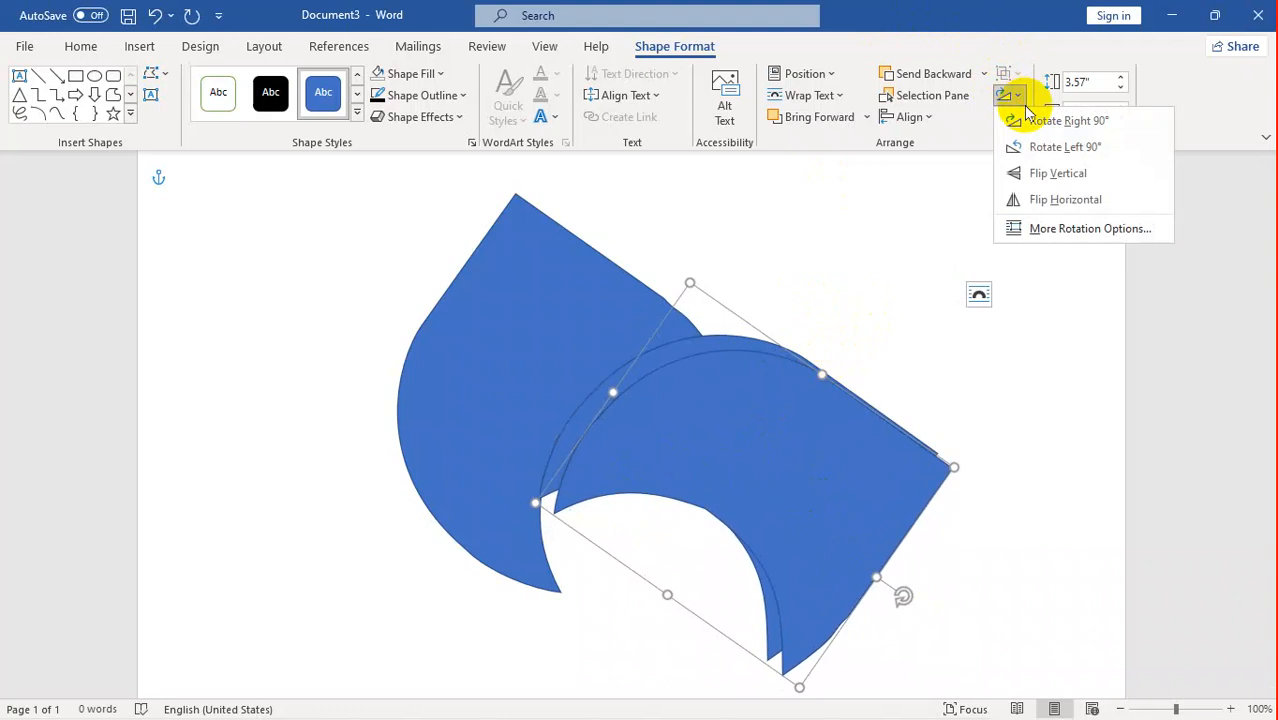
left_click(1068, 122)
left_click_drag(770, 485, 688, 653)
Duplicate the bottom petal, rotate the copy right 90° and fit it on the left to close the four-petal ring.
scroll(917, 517, "down", 3)
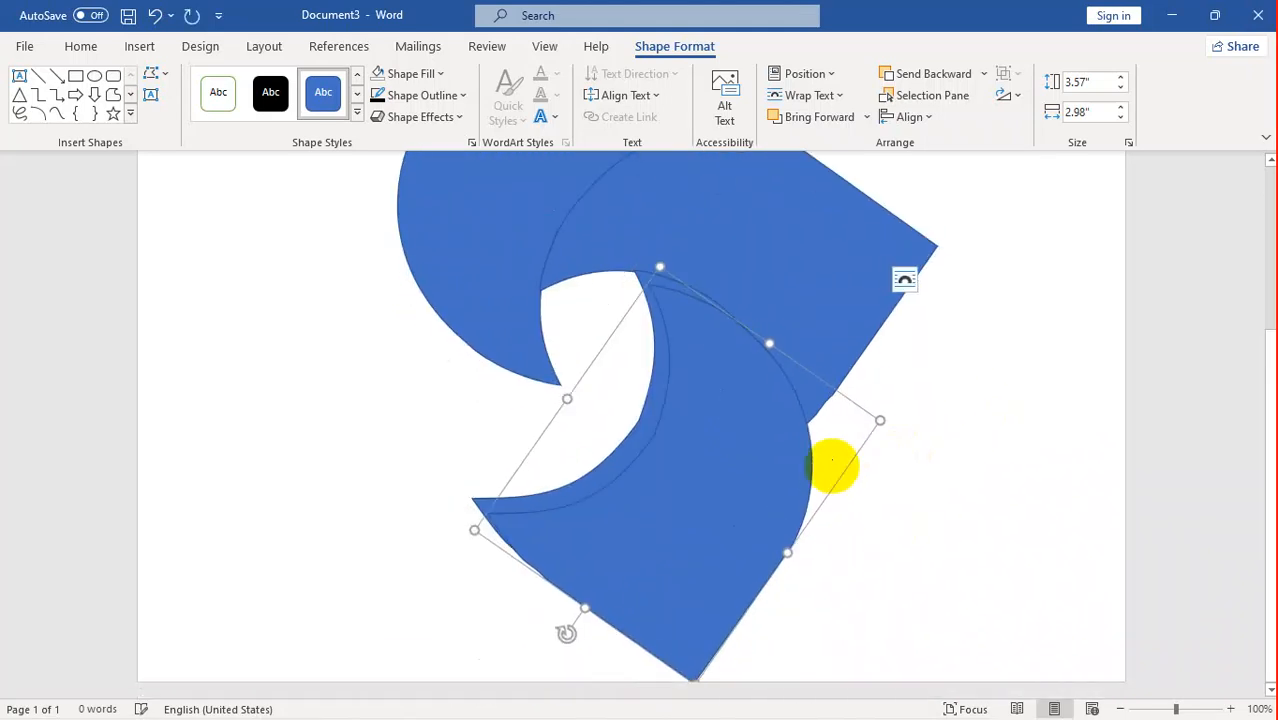
left_click(1008, 94)
left_click(1060, 131)
left_click_drag(656, 459, 411, 386)
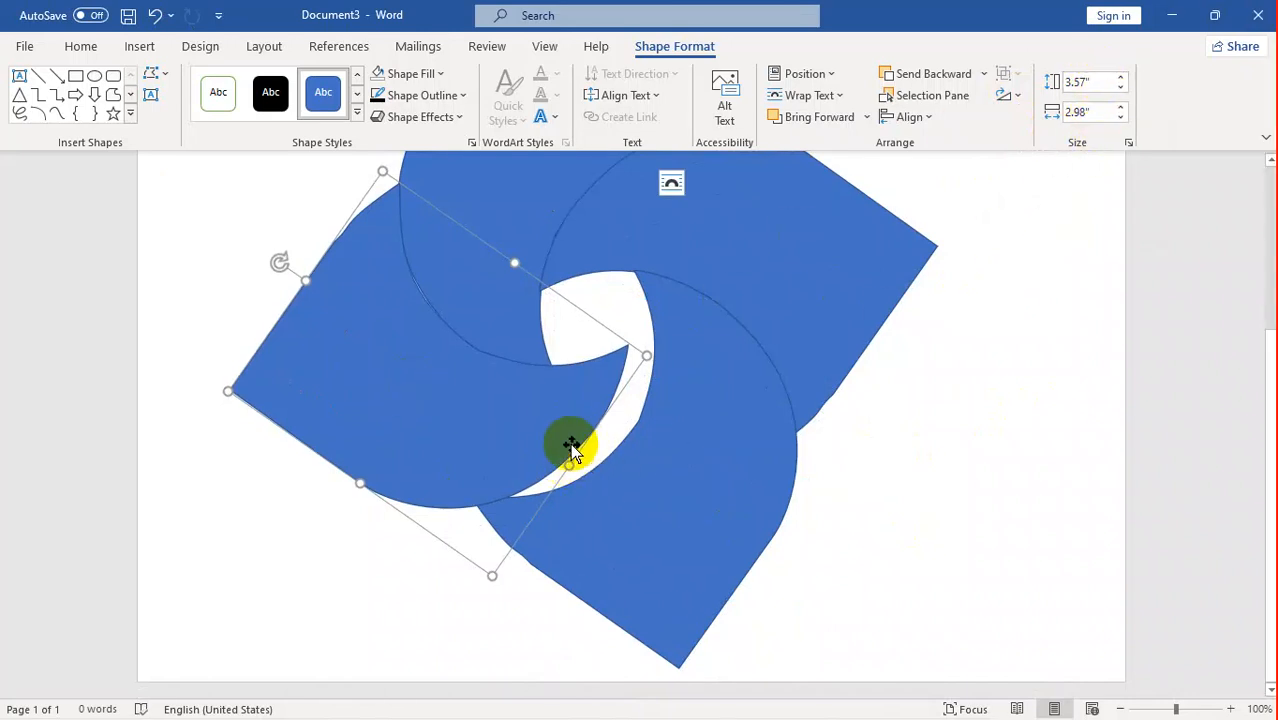
left_click_drag(568, 466, 599, 487)
left_click(918, 508)
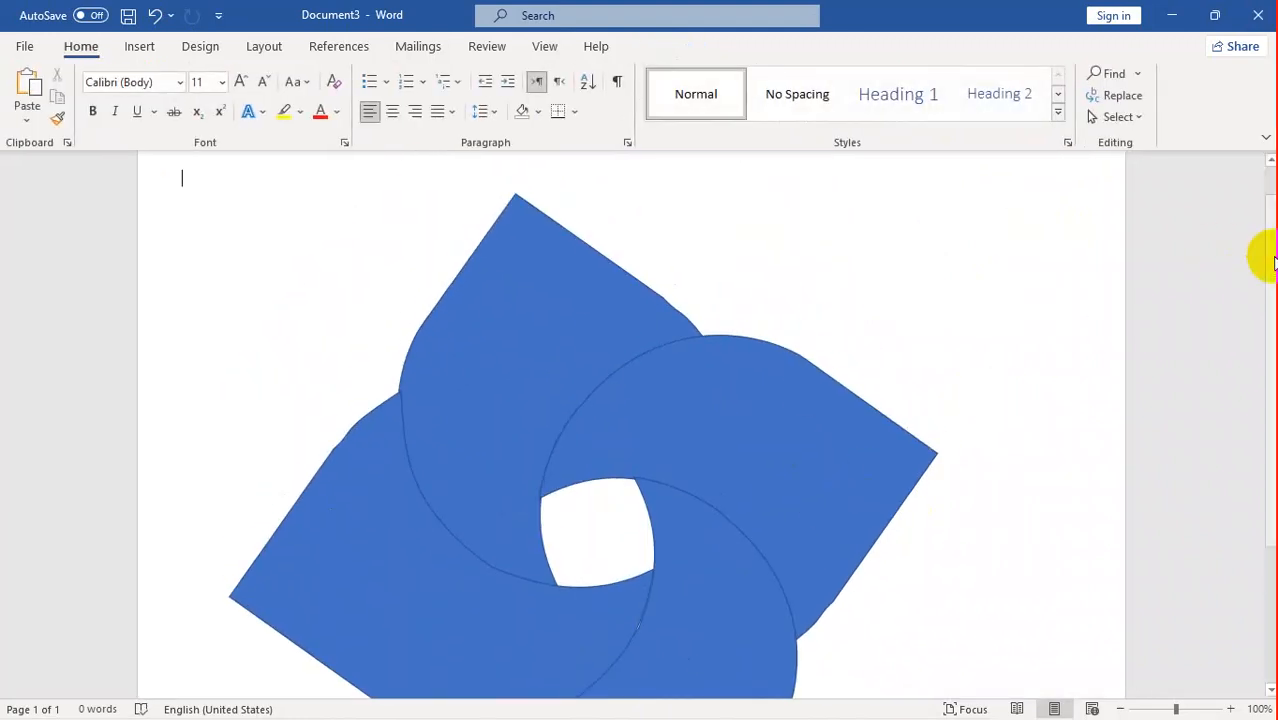
Select all four petals and remove their outlines.
left_click_drag(1270, 272, 1250, 342)
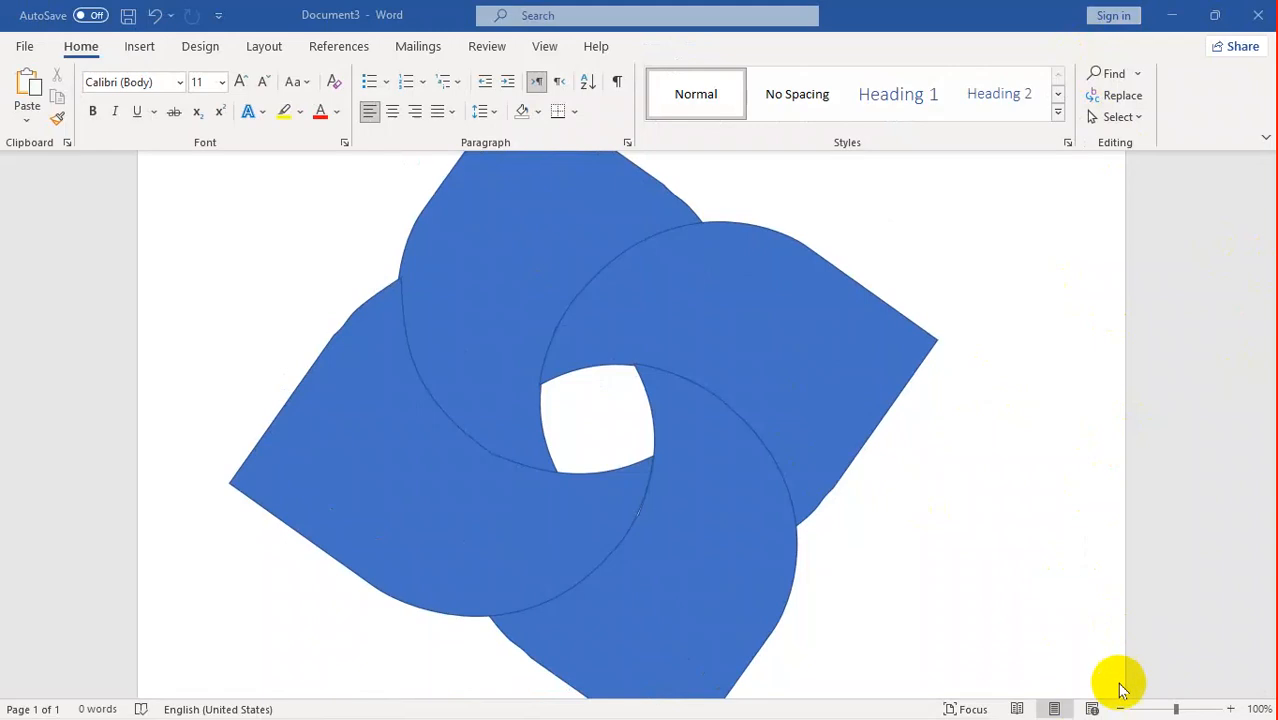
left_click(1119, 707)
left_click(1119, 707)
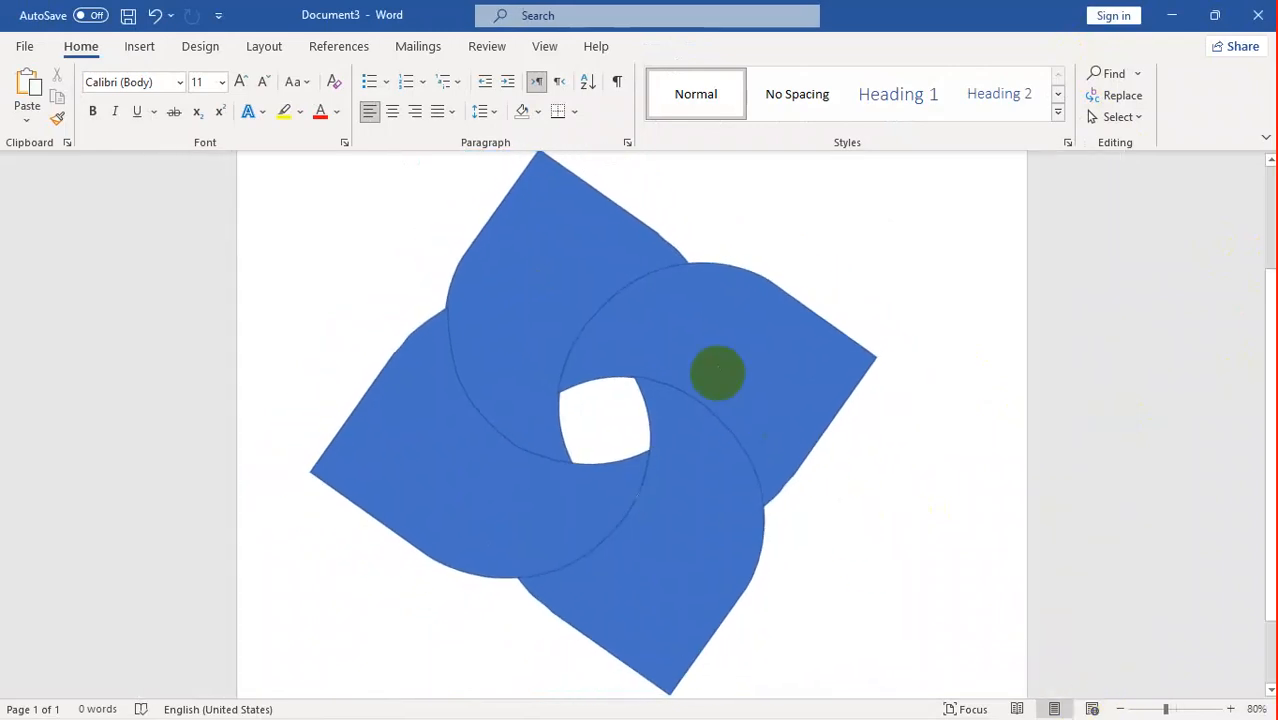
scroll(717, 372, "up", 1)
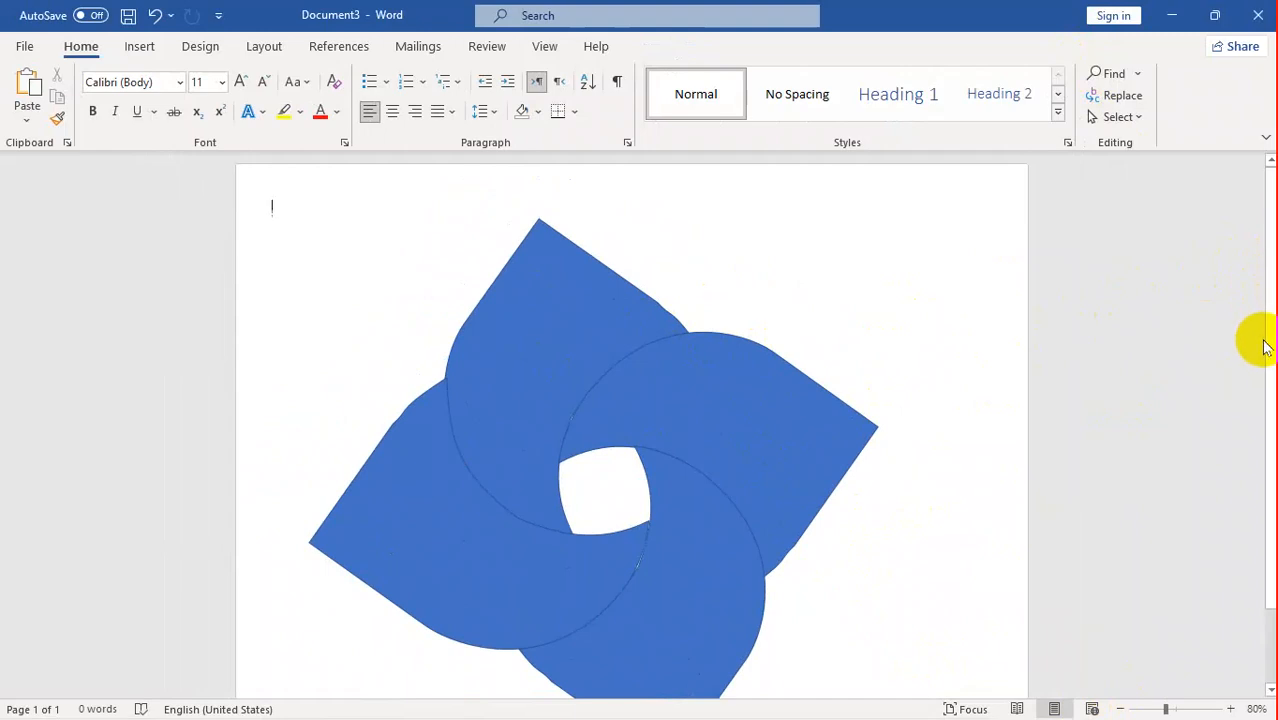
left_click_drag(1266, 358, 1258, 374)
left_click(576, 340)
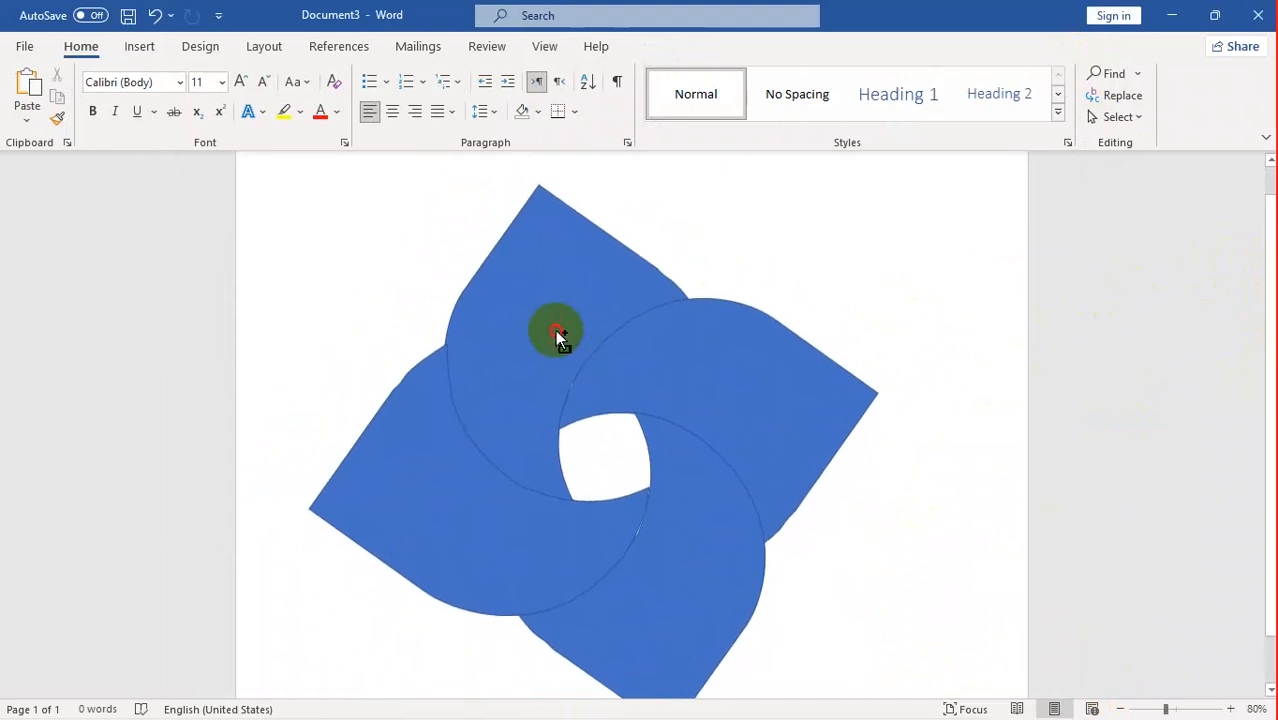
left_click(748, 381)
left_click(640, 566, "shift")
left_click(458, 518, "shift")
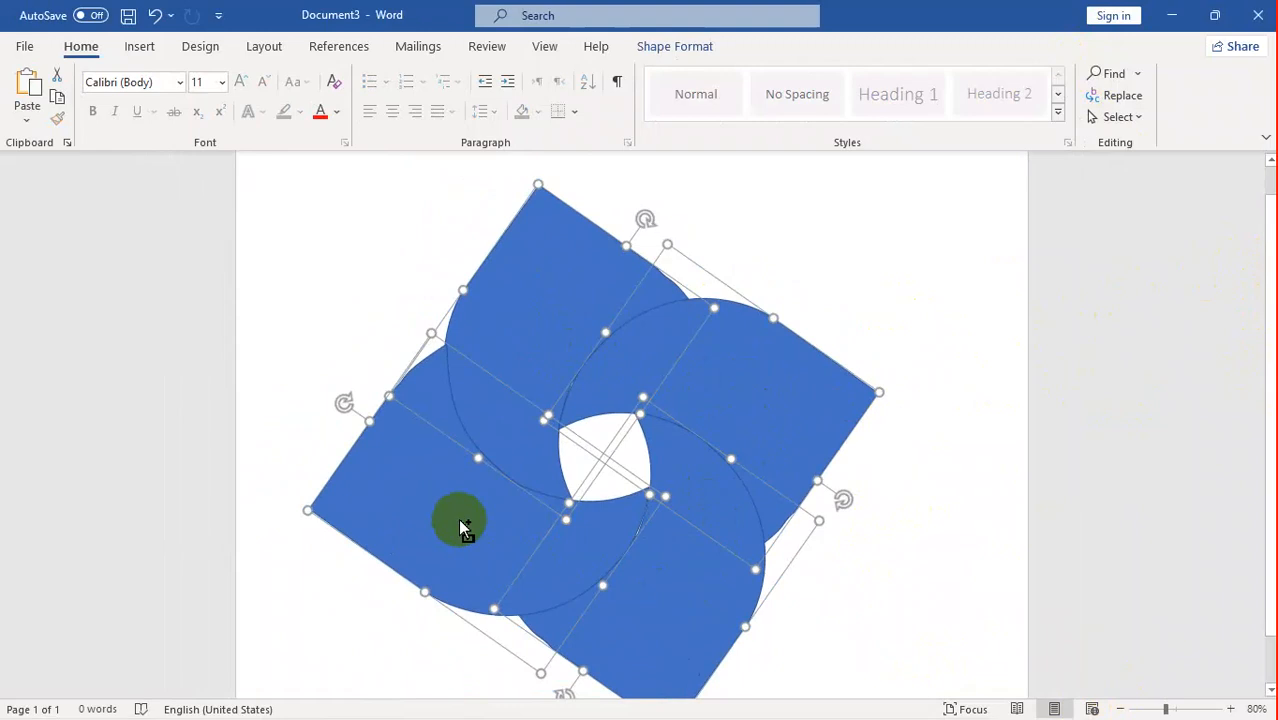
left_click(668, 52)
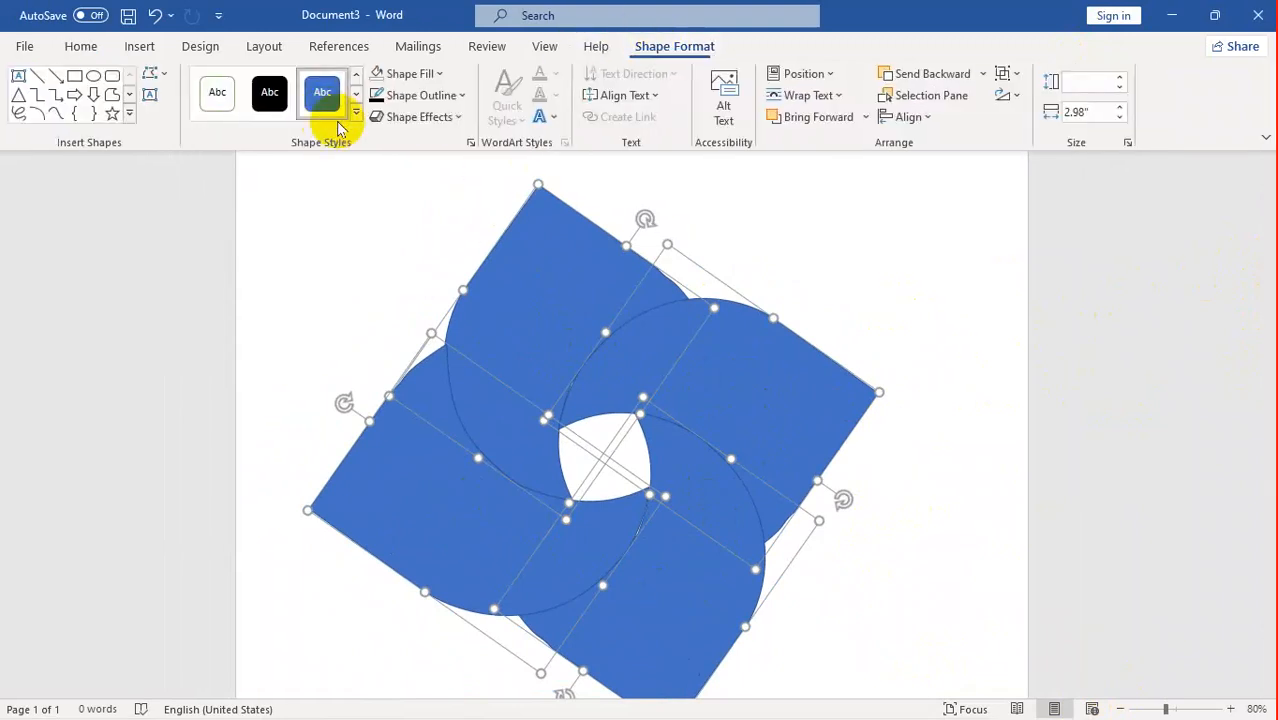
left_click(415, 95)
left_click(414, 356)
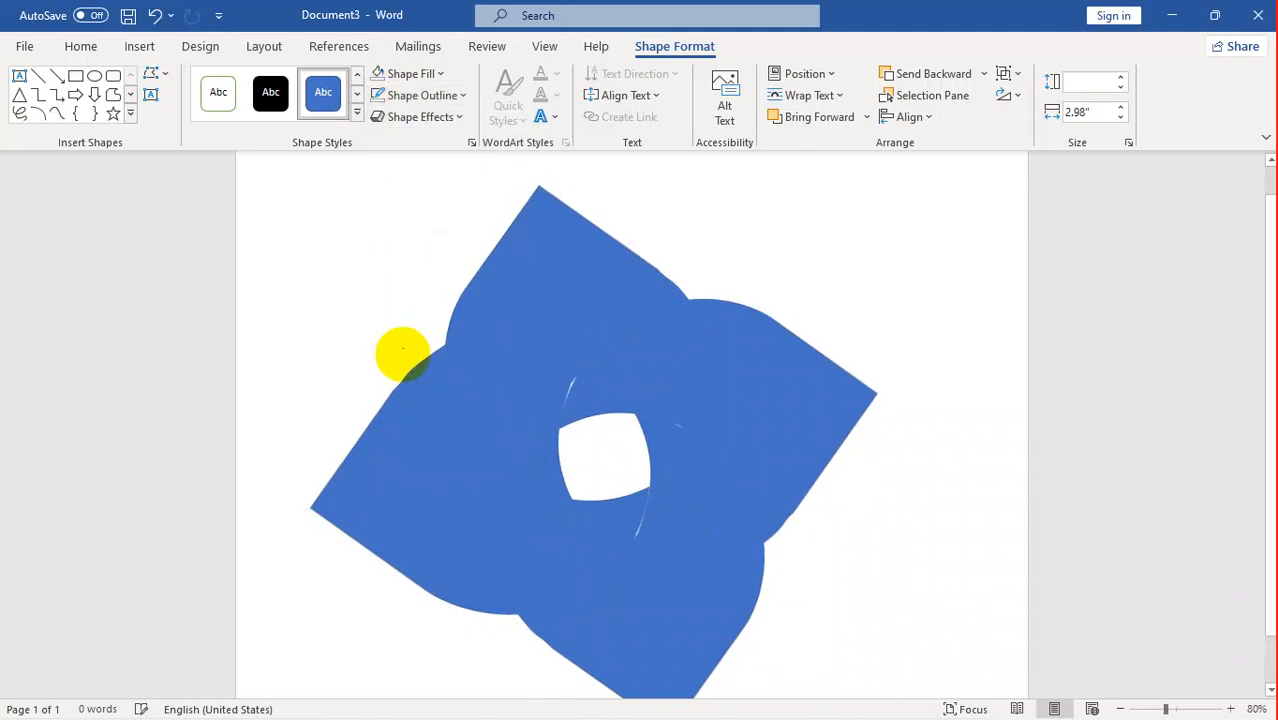
left_click(984, 542)
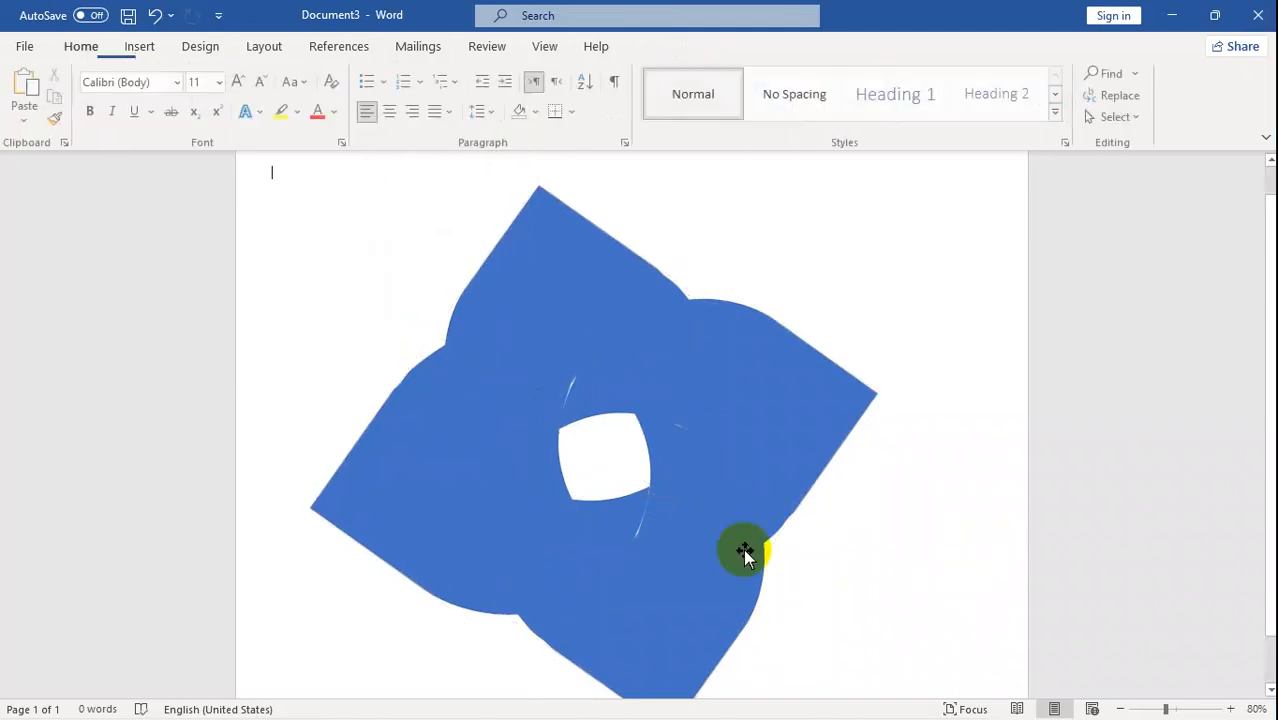
Nudge the right and bottom petals slightly to close the thin white gaps along the petal seams.
left_click(650, 348)
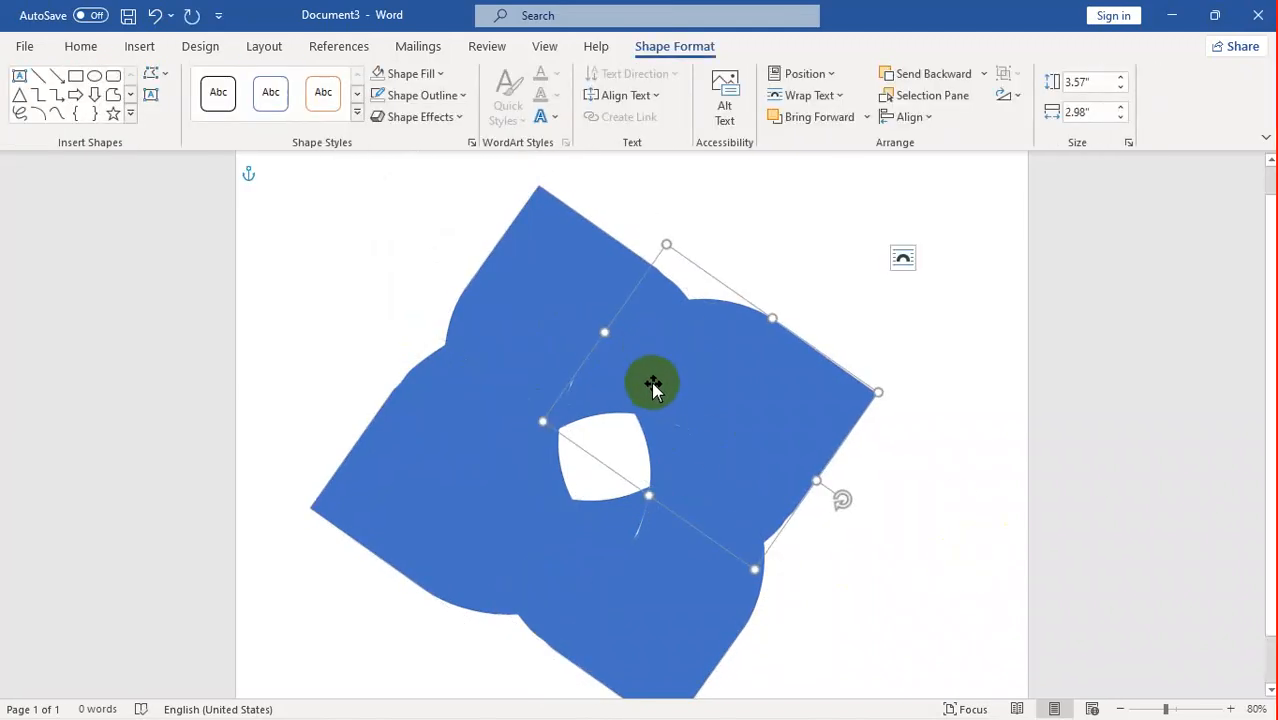
left_click(907, 534)
left_click(716, 590)
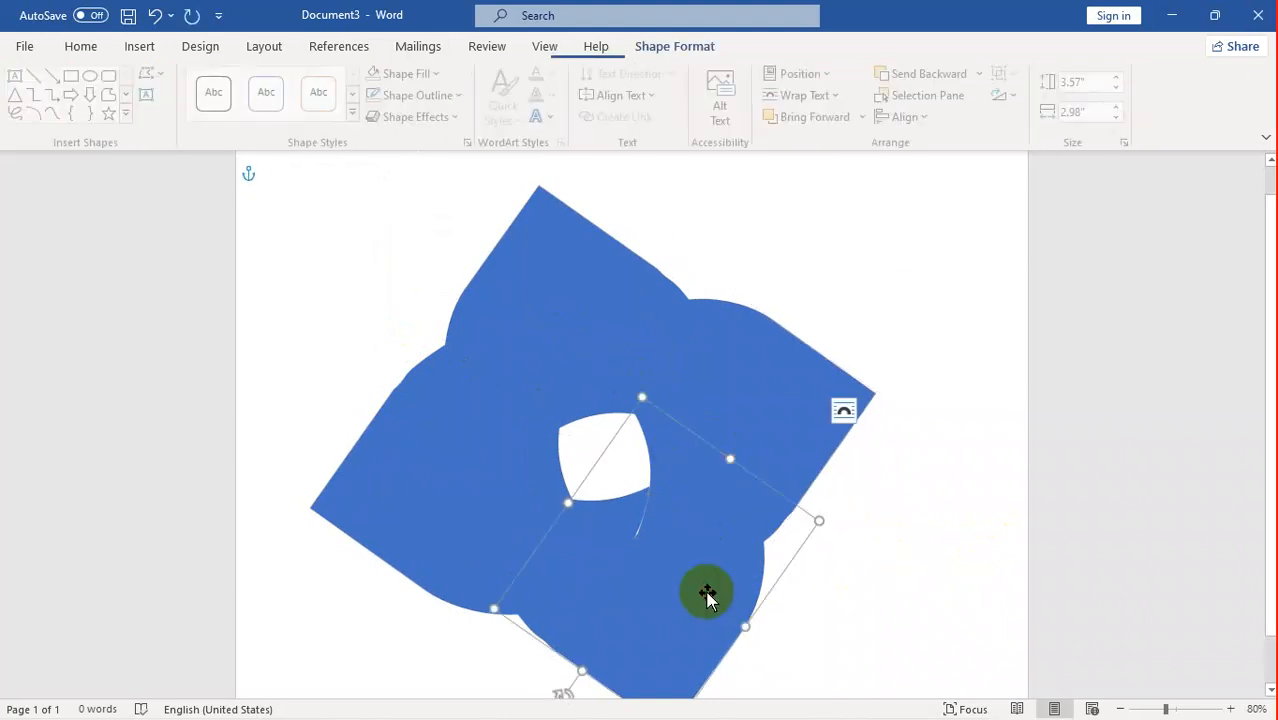
left_click(884, 629)
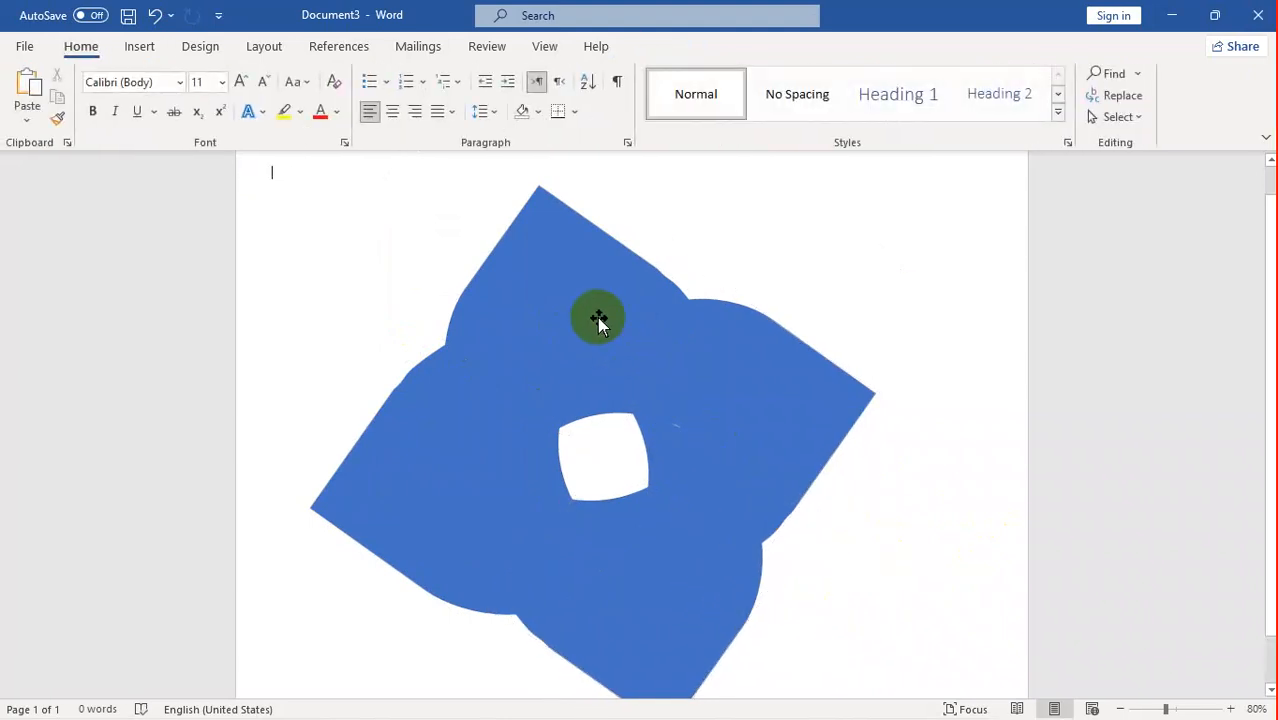
left_click(585, 284)
left_click(710, 448)
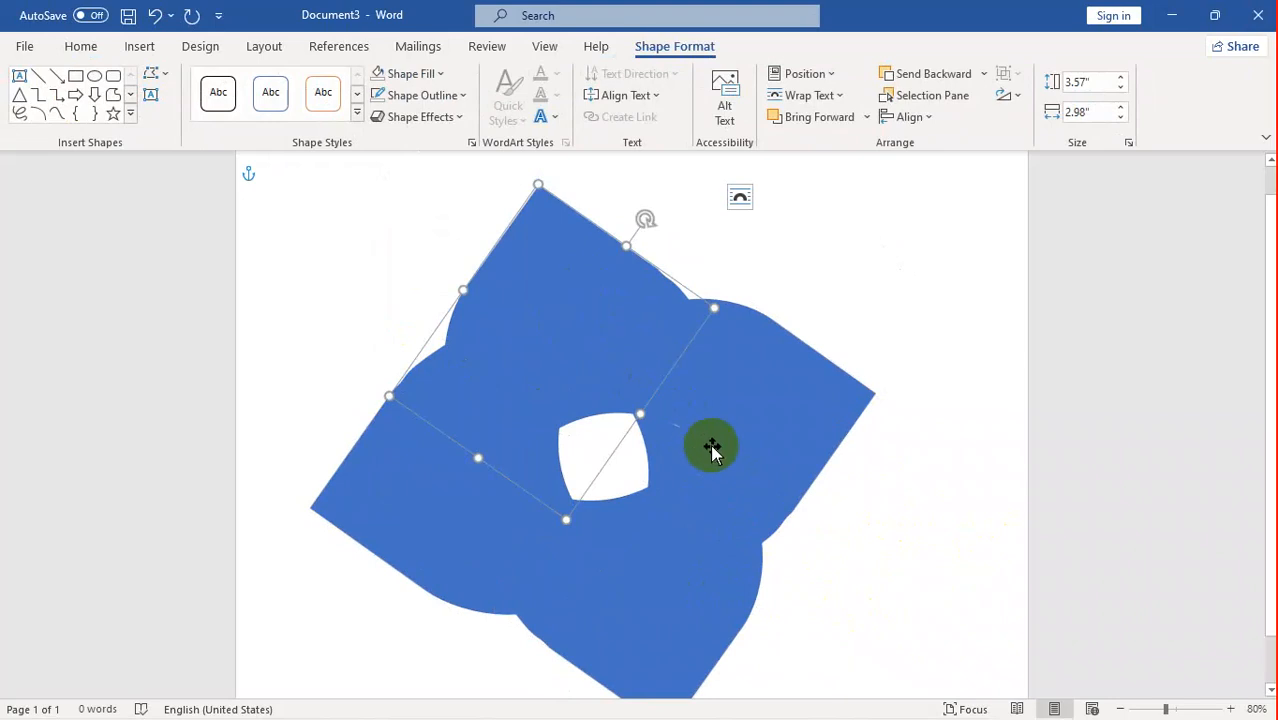
left_click(674, 563)
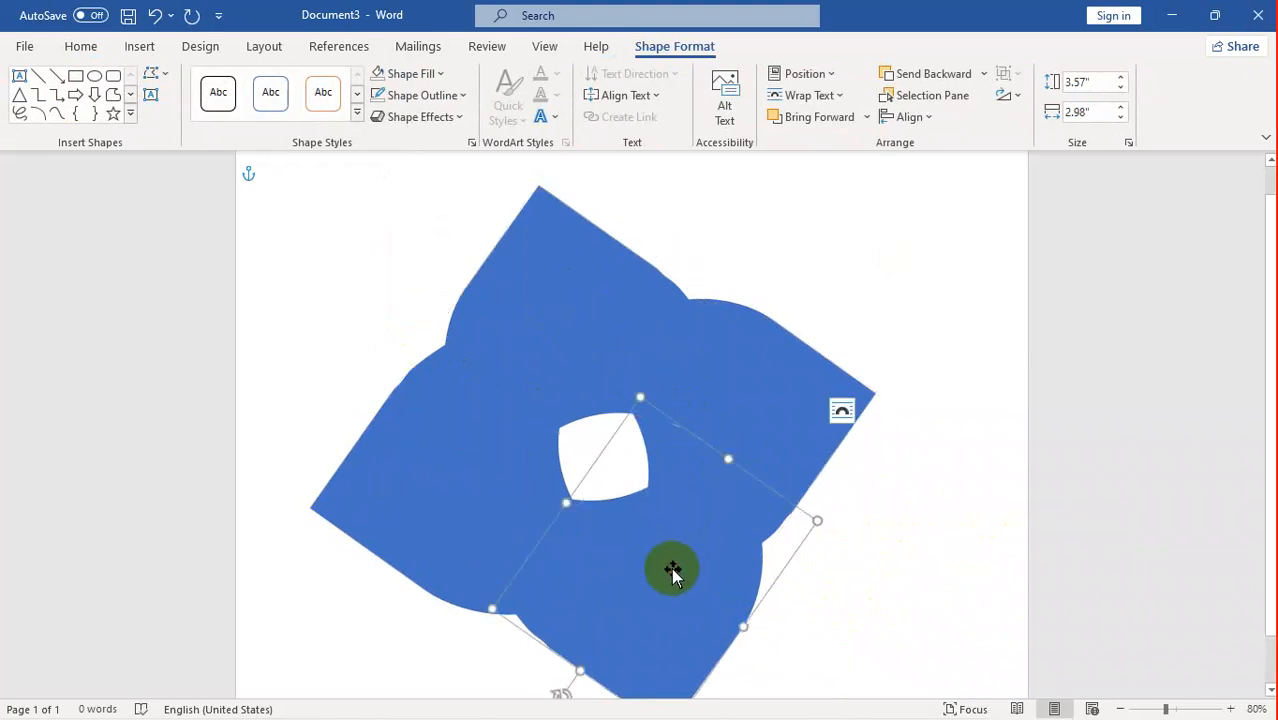
Change the right petal's fill from solid to a gradient fill using the custom gradient options.
left_click(756, 372)
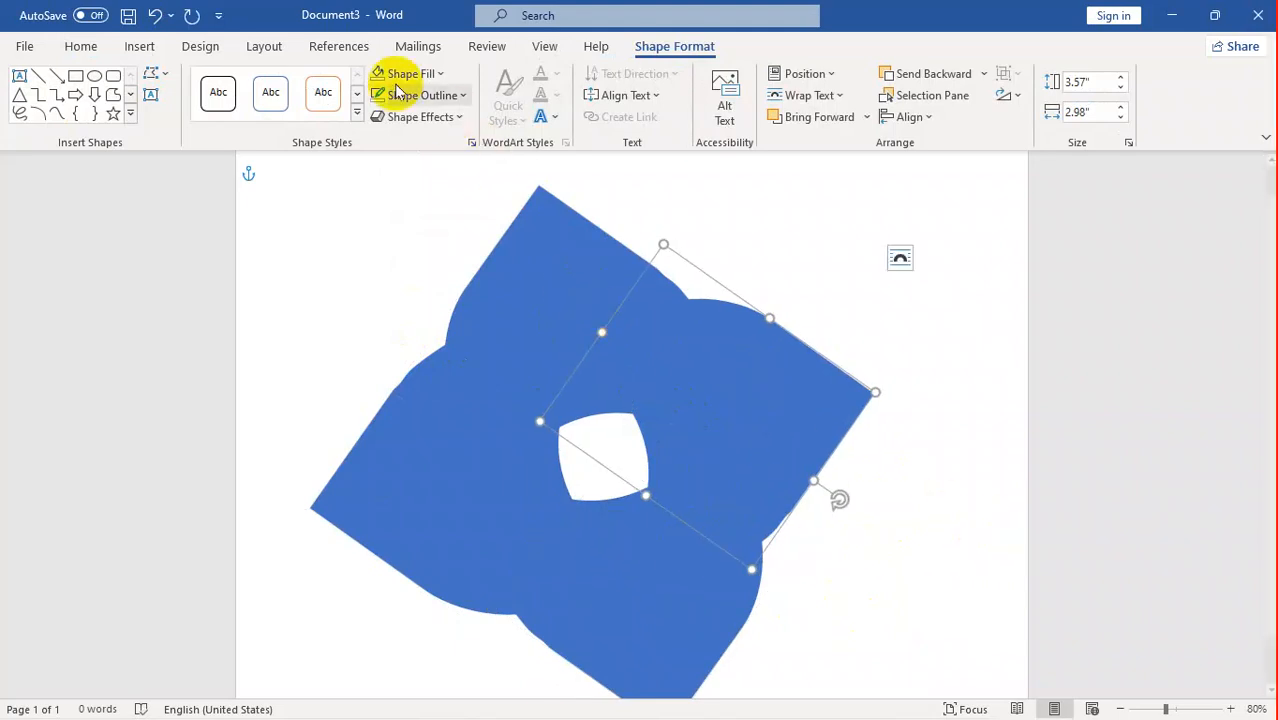
left_click(430, 80)
mouse_move(430, 418)
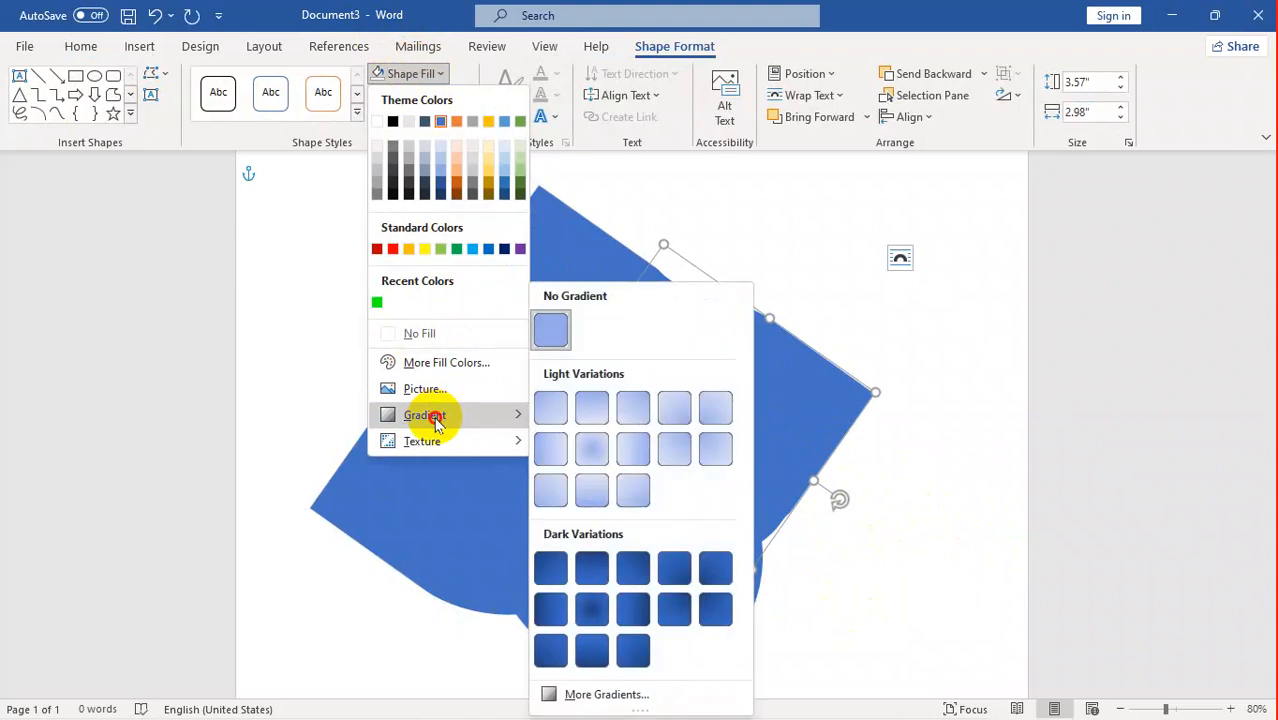
left_click(589, 692)
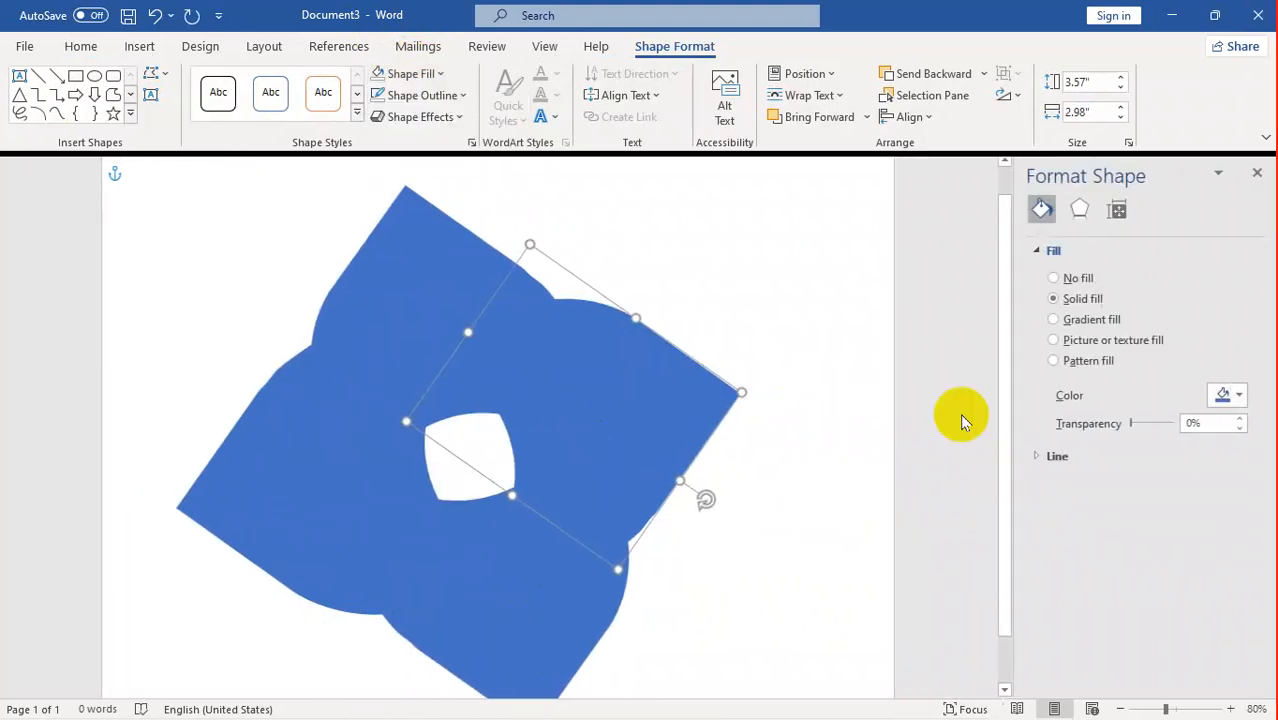
left_click(1070, 320)
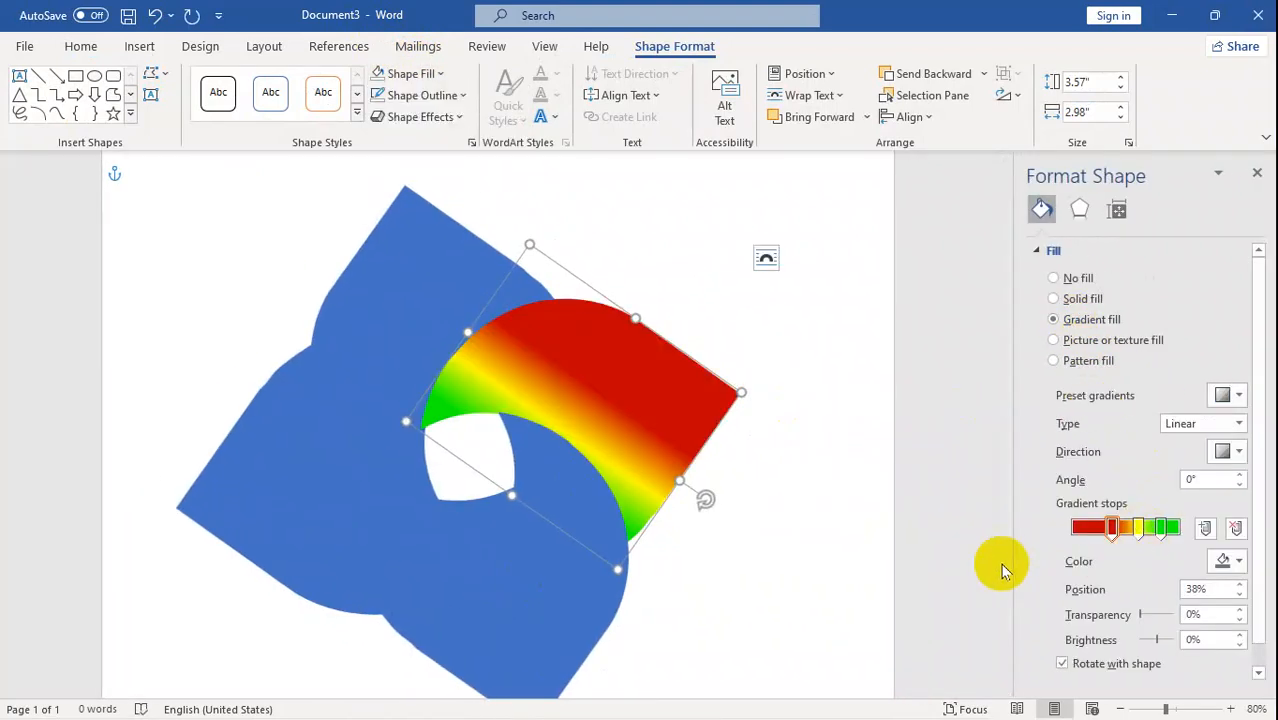
Delete the green stop from the right petal's gradient and recolour the yellow stop dark grey, leaving a red-to-grey blend with repositioned stops.
left_click(1236, 528)
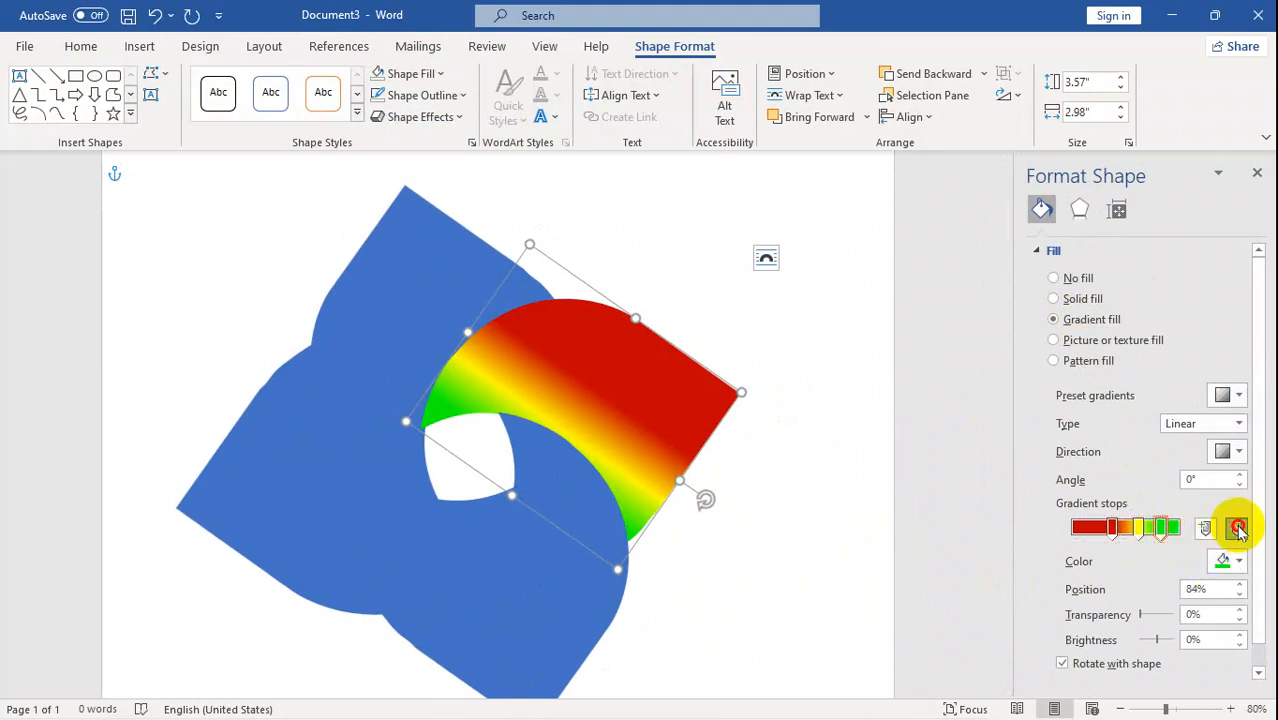
left_click(1143, 528)
left_click_drag(1143, 528, 1167, 528)
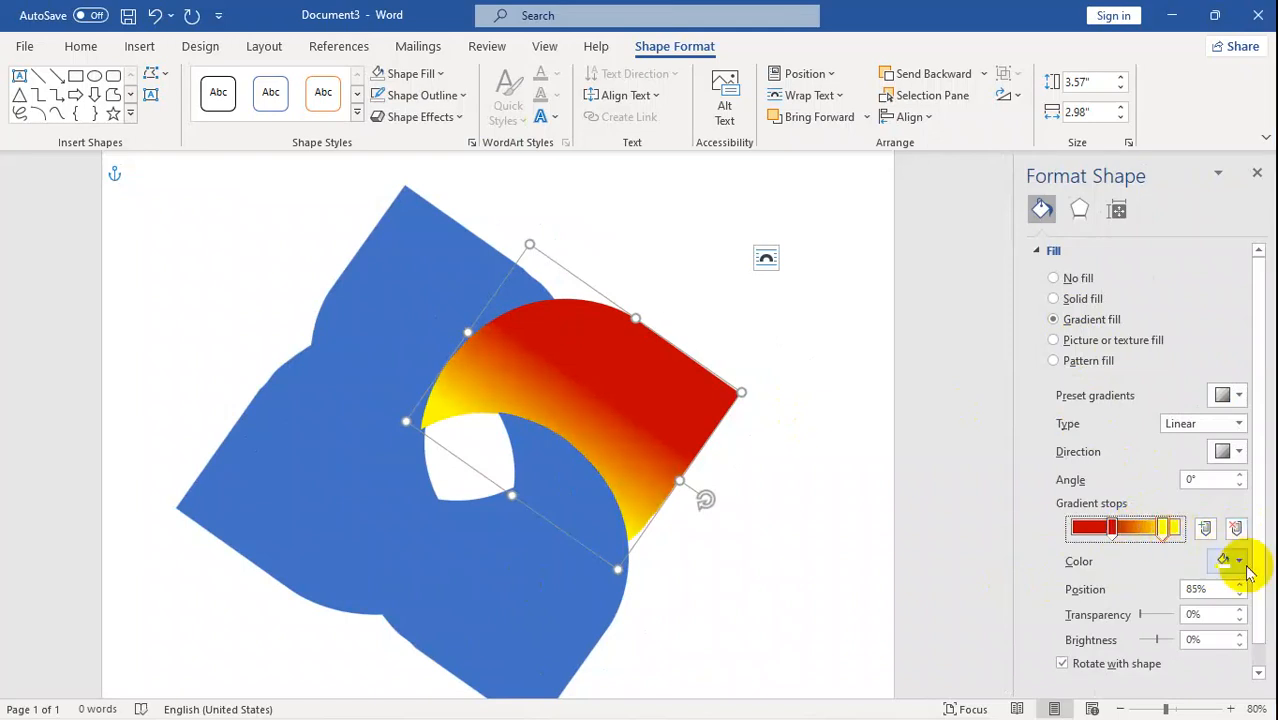
left_click(1240, 562)
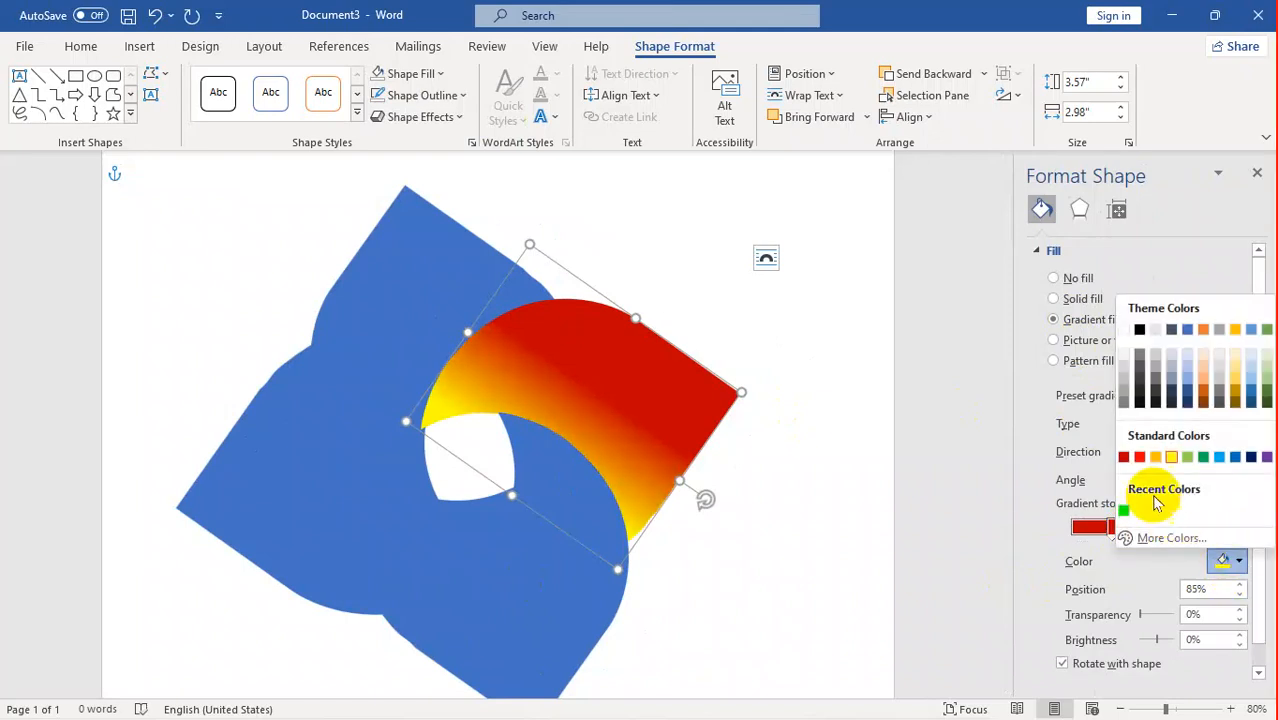
left_click(1141, 357)
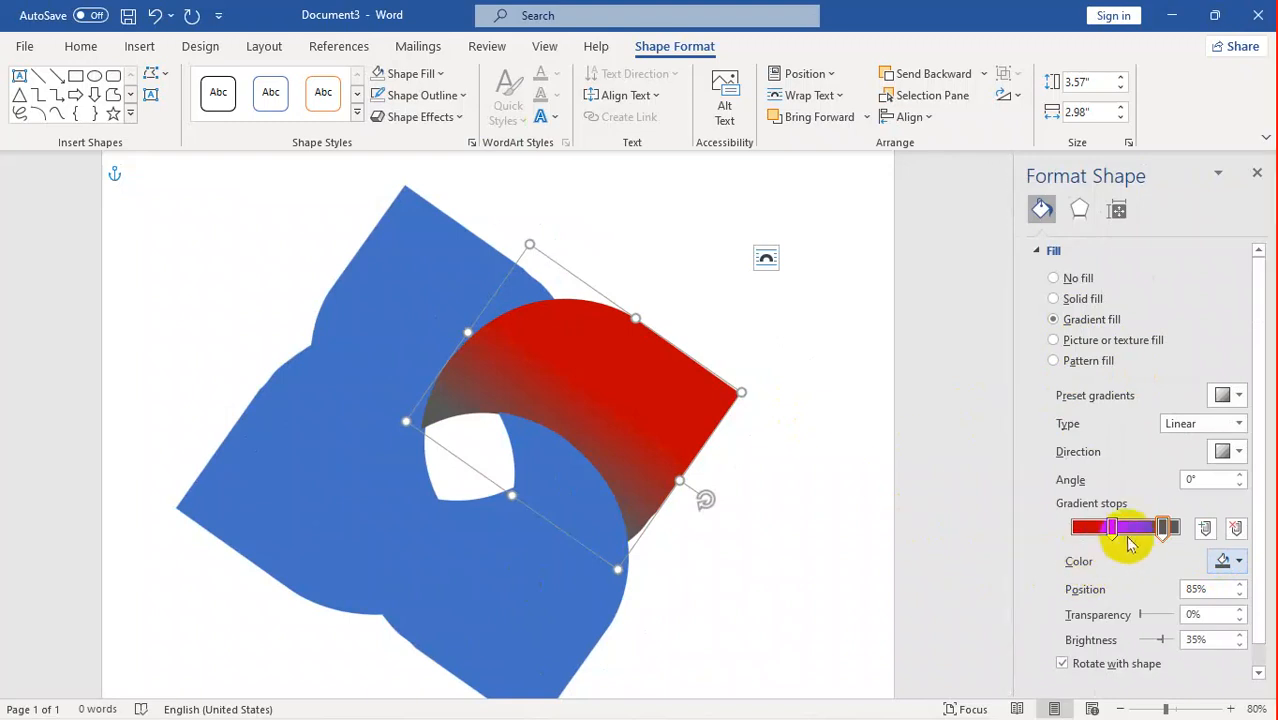
mouse_move(1163, 535)
left_mouse_down()
mouse_move(1098, 528)
mouse_move(1175, 532)
mouse_move(1133, 535)
left_mouse_up()
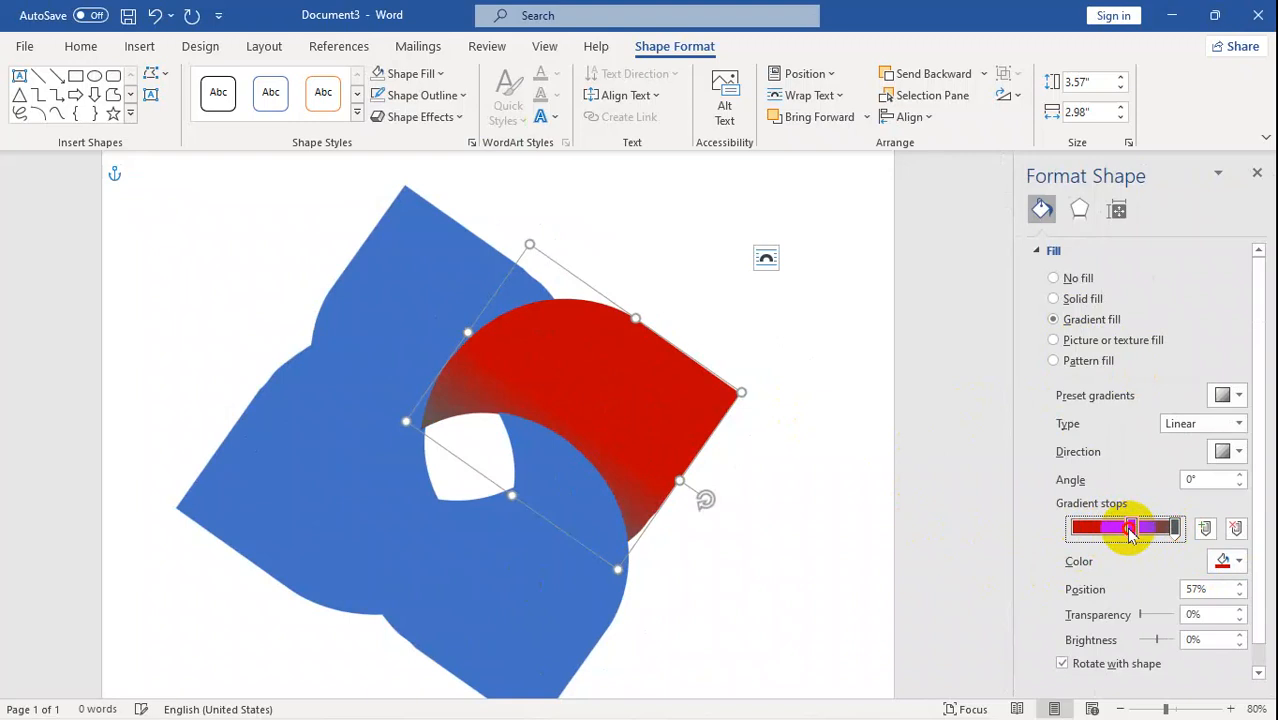
Set the right petal's linear gradient to the diagonal 225° direction, with the grey stop at 20% and the red stop at 80%.
left_click(1236, 451)
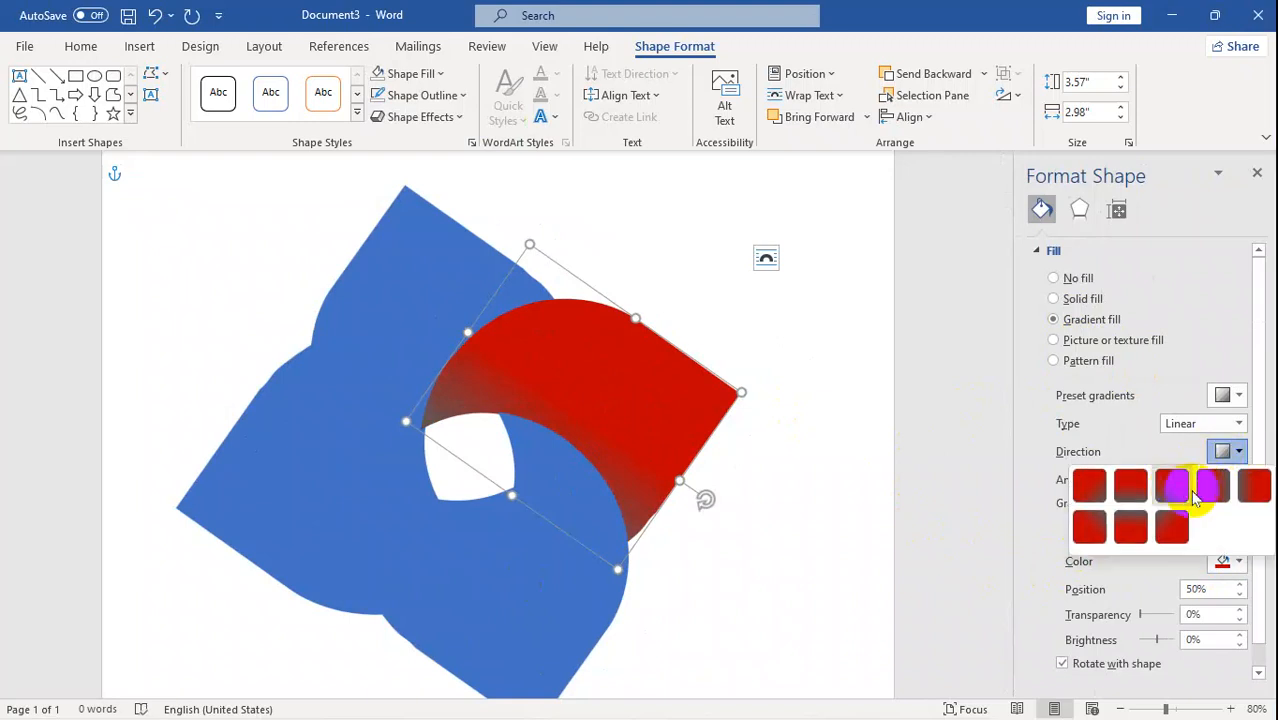
left_click(1207, 490)
left_click(1235, 458)
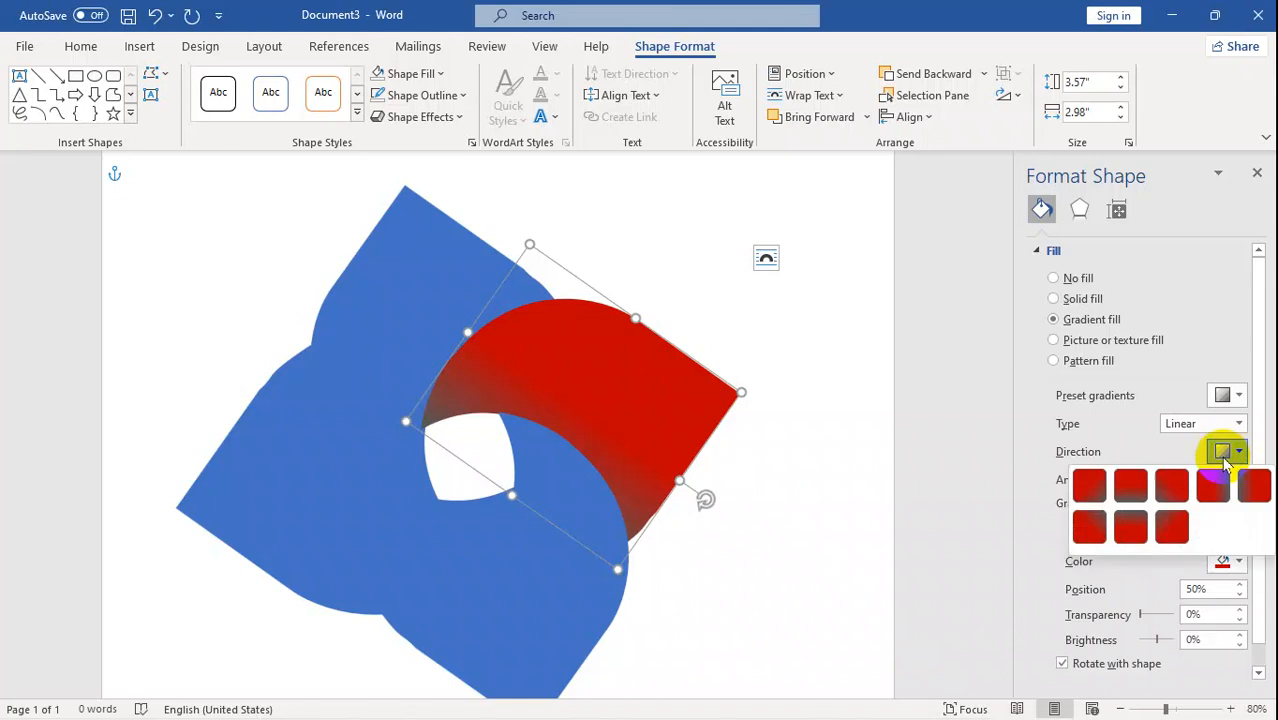
left_click(1172, 527)
left_click_drag(1172, 526, 1128, 525)
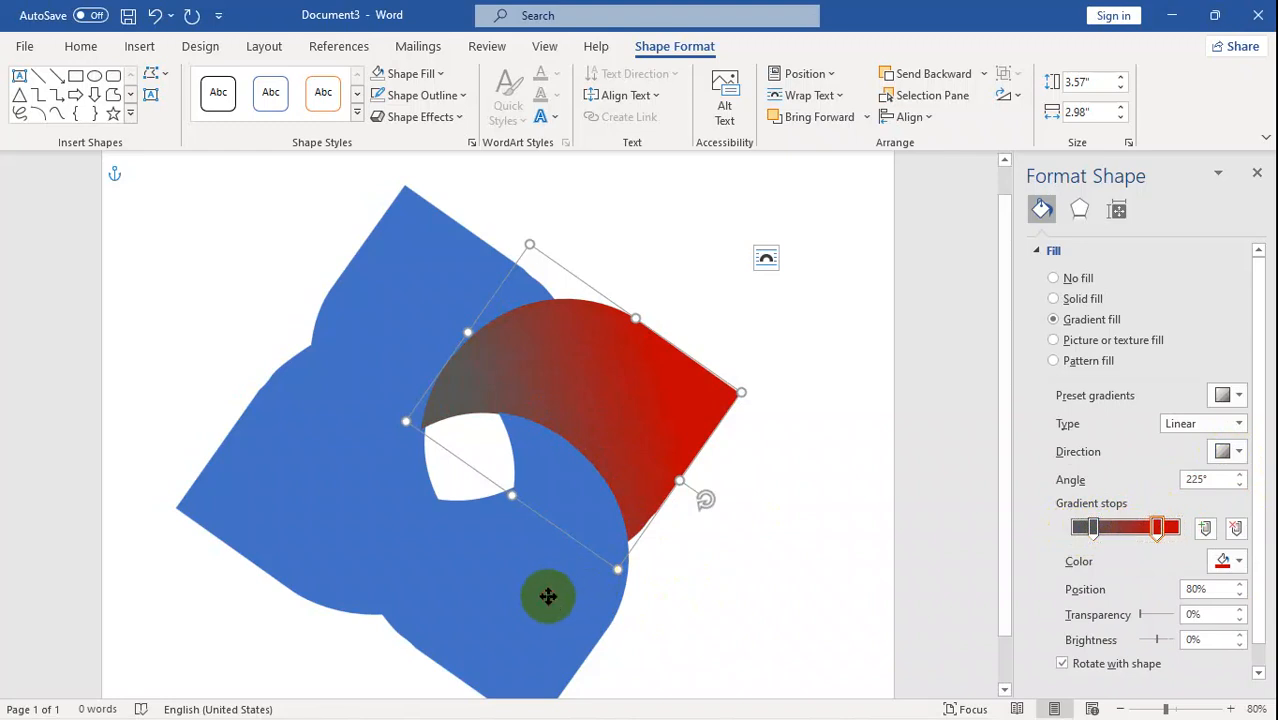
Apply the same red-to-grey gradient fill to the bottom, left and top petals, leaving nothing selected.
left_click(546, 590)
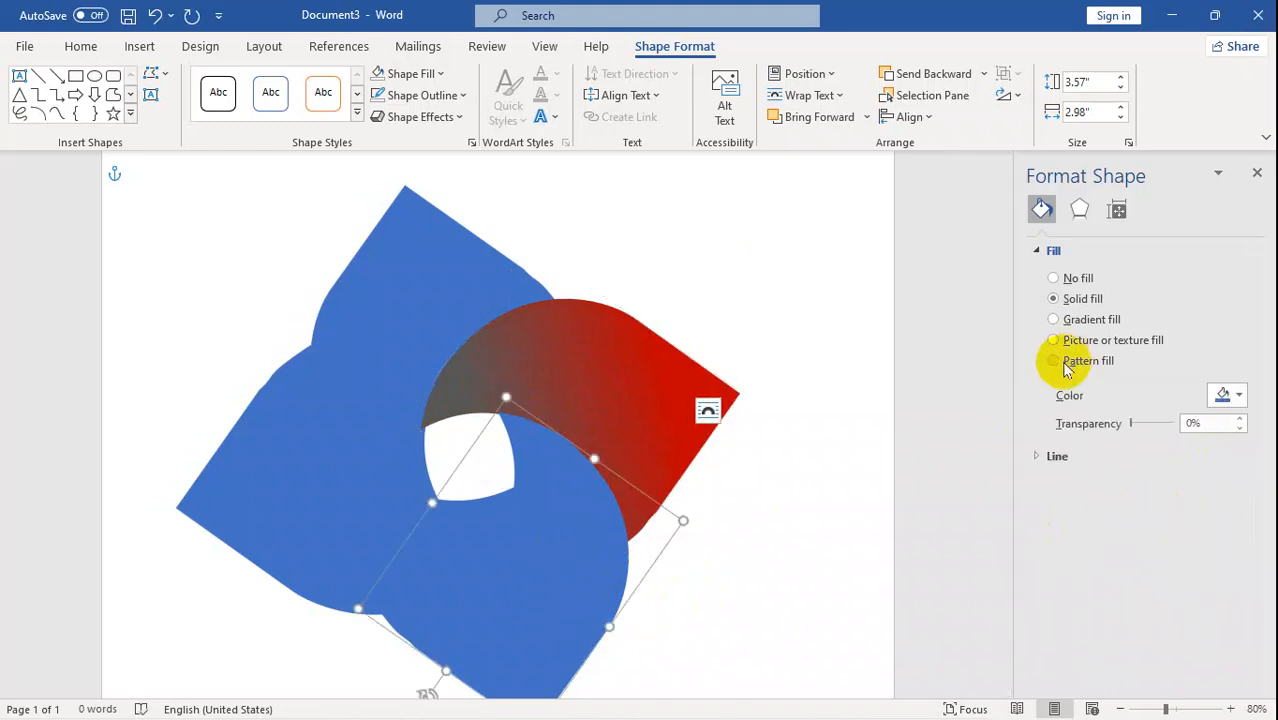
left_click(1053, 319)
left_click(396, 489)
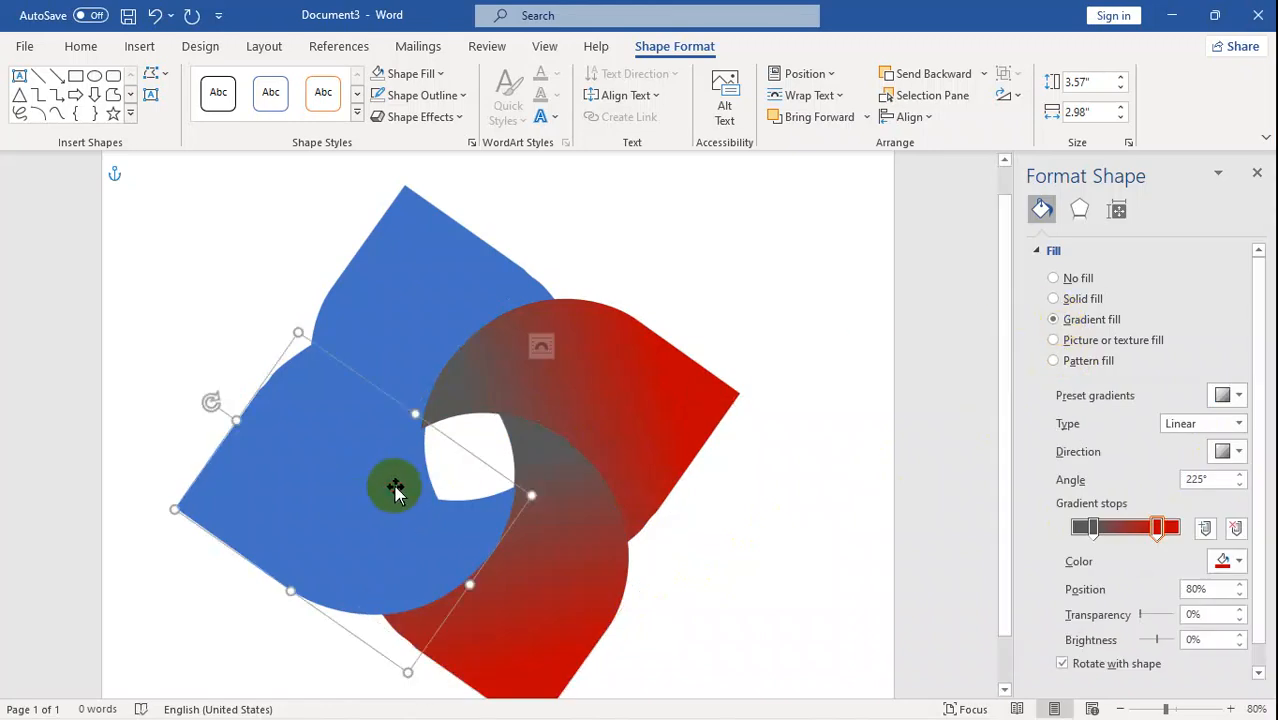
left_click(1053, 319)
left_click(437, 315)
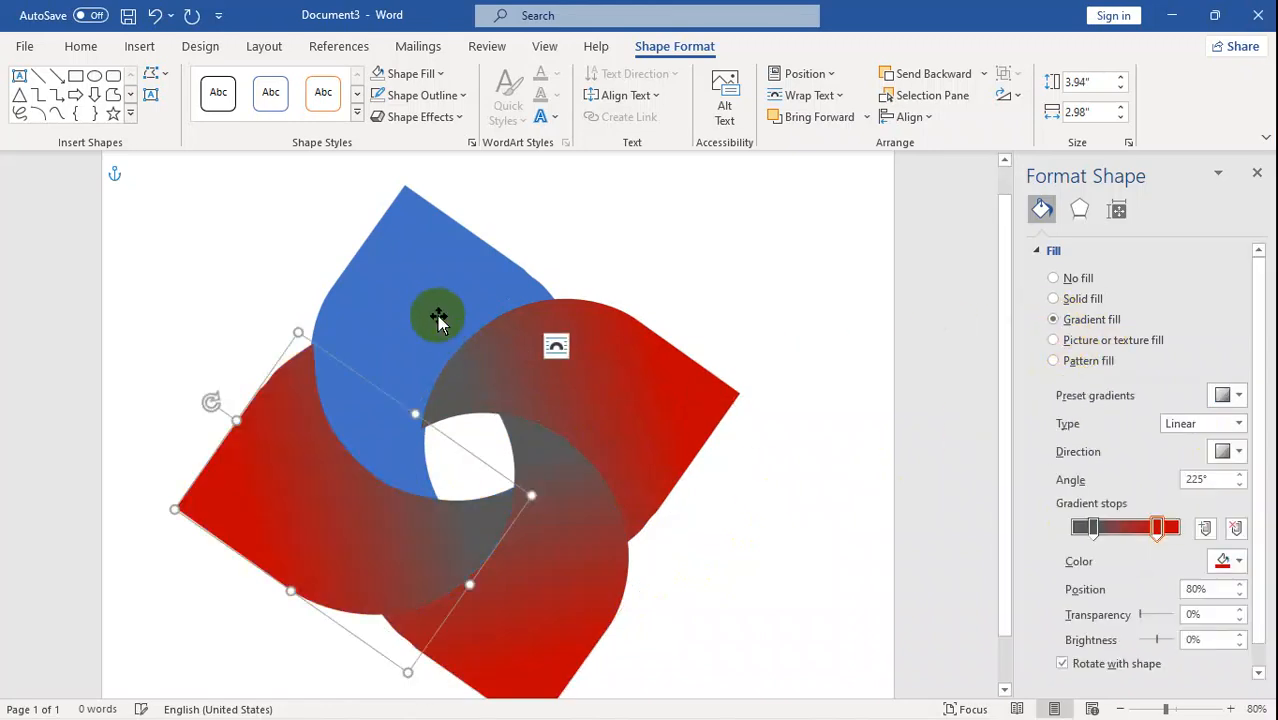
left_click(1053, 319)
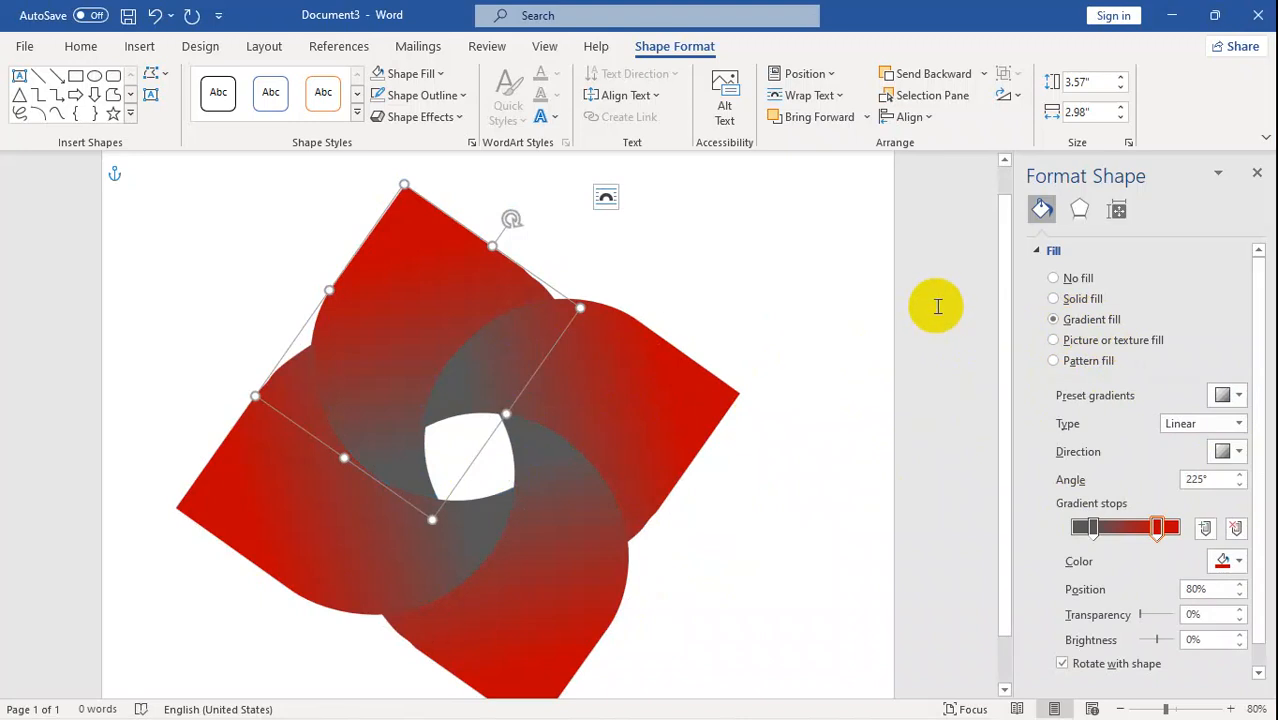
left_click(778, 508)
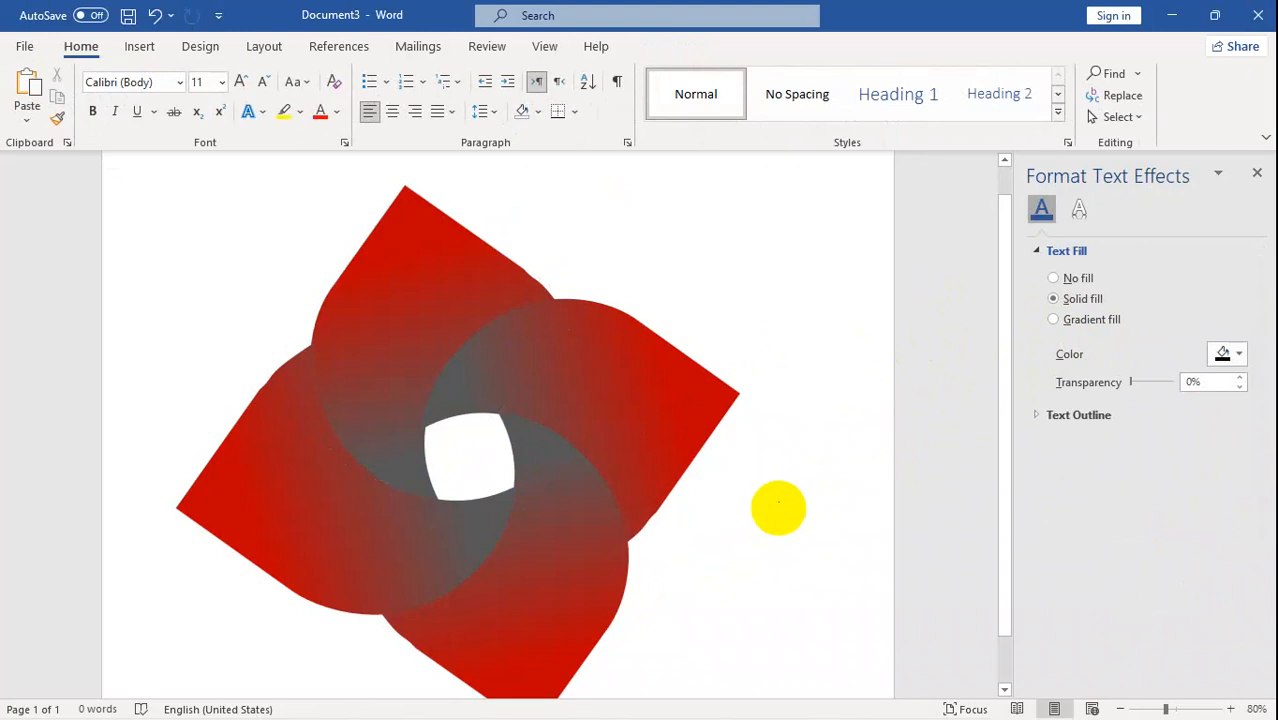
Change the grey gradient stop at 20% to black on the right and bottom petals.
left_click(541, 430)
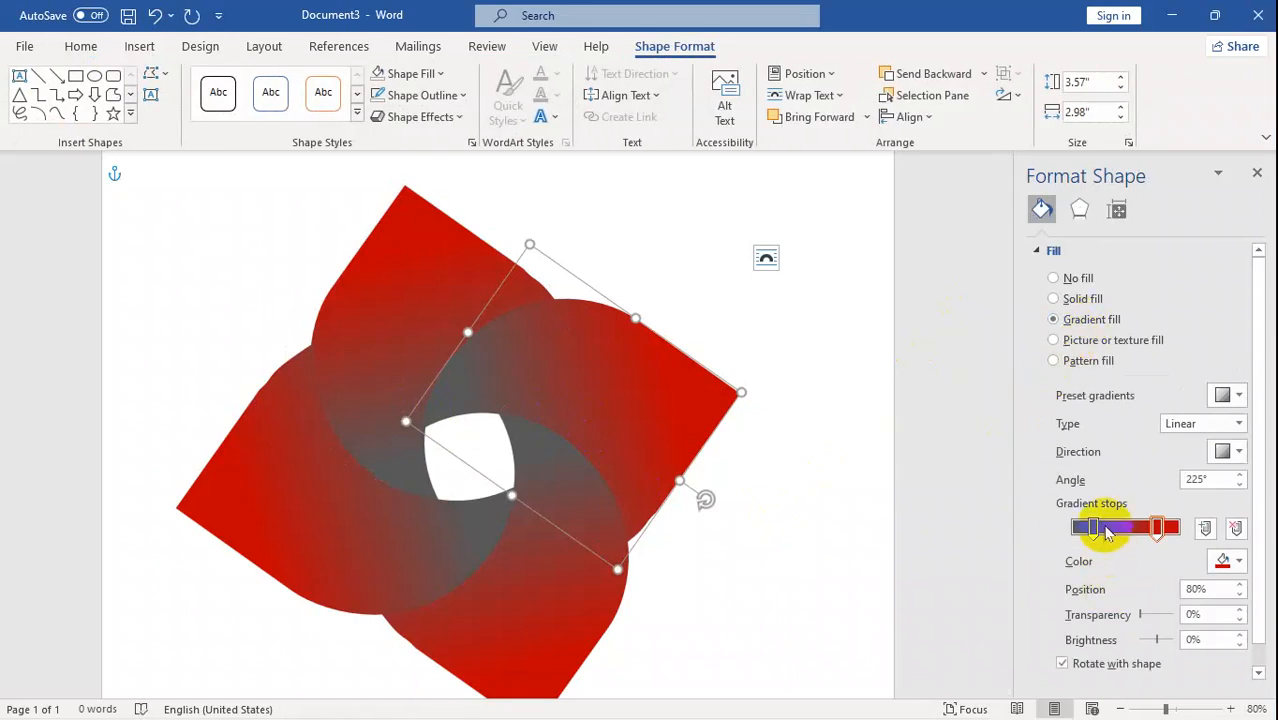
left_click(1095, 536)
left_click(1230, 563)
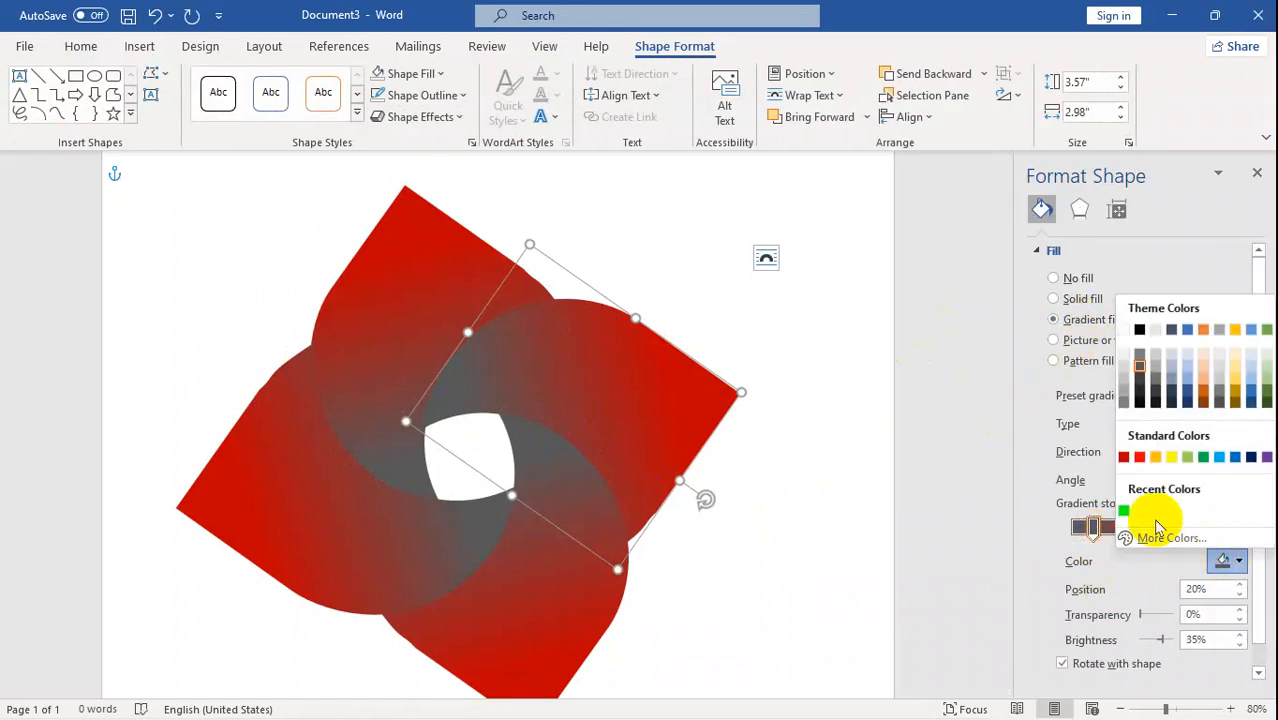
left_click(1143, 331)
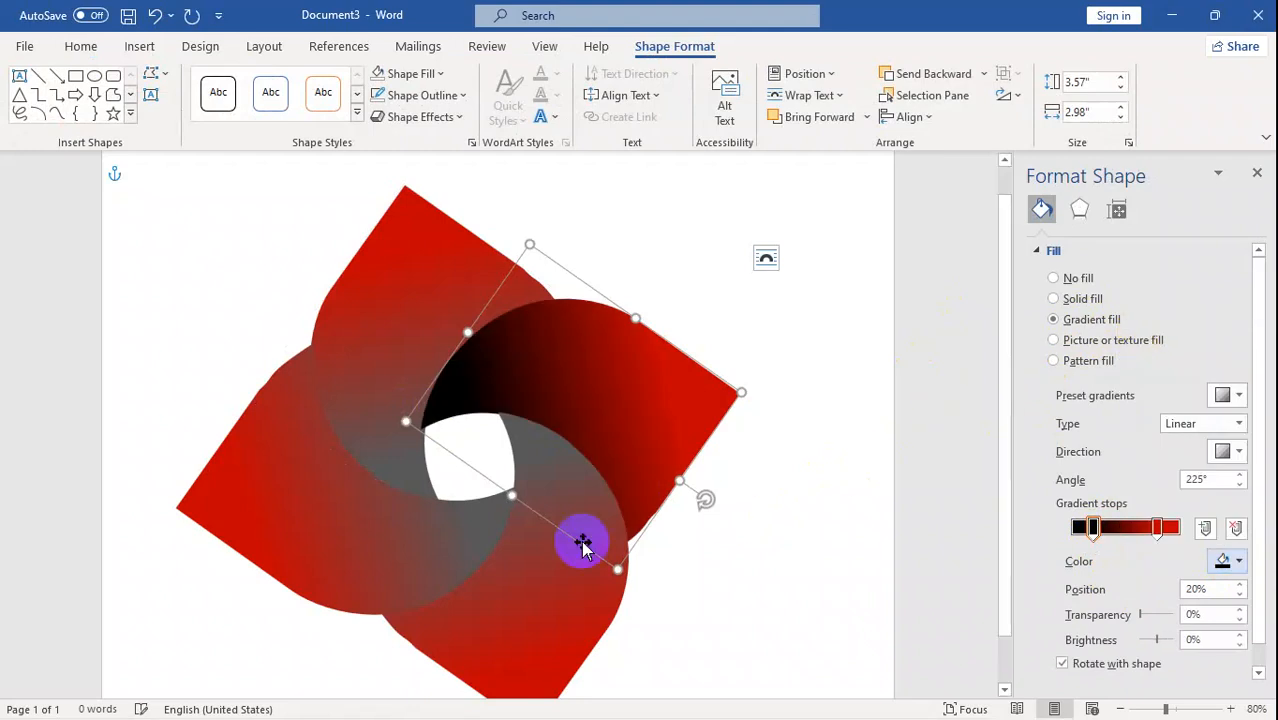
left_click(562, 585)
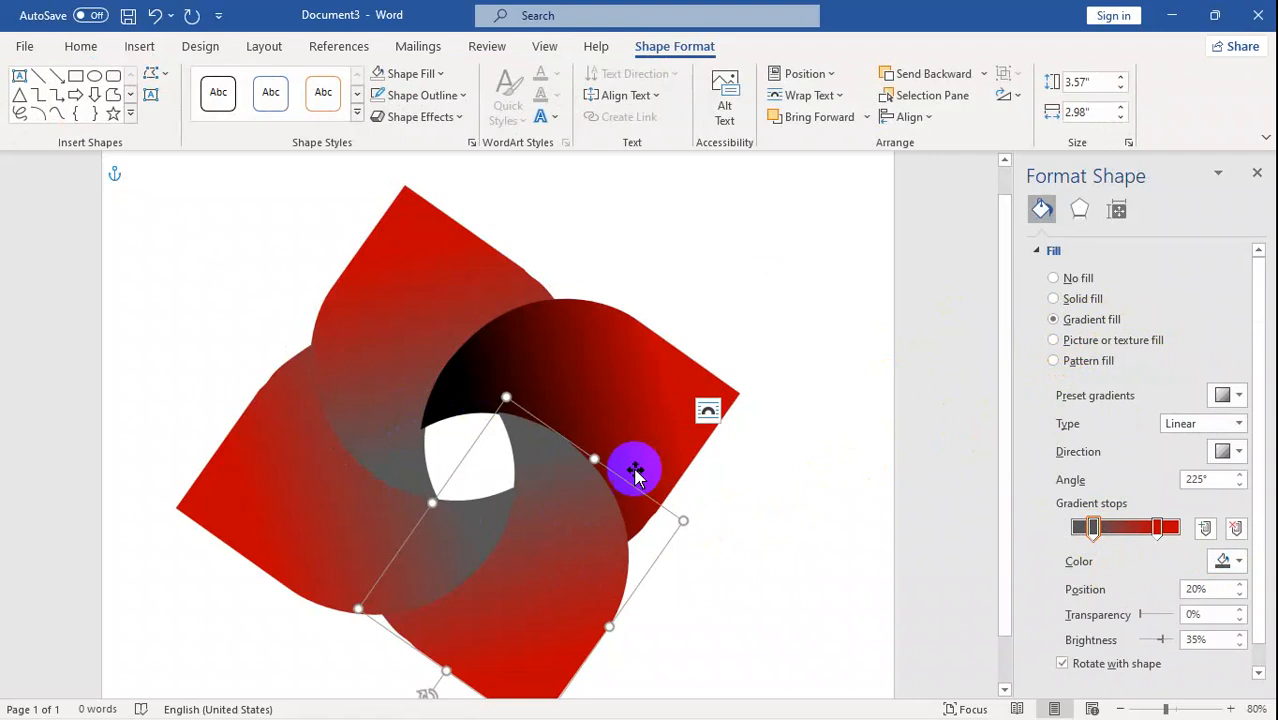
left_click(1092, 533)
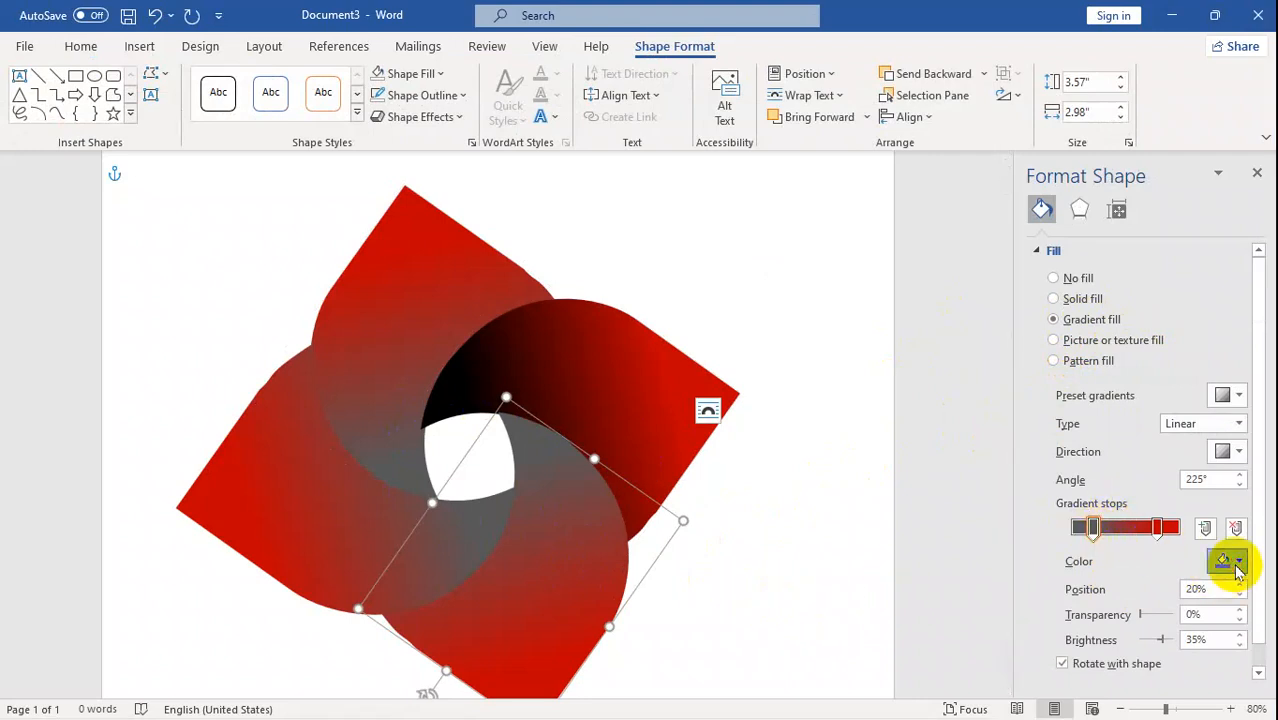
left_click(1237, 565)
left_click(1143, 331)
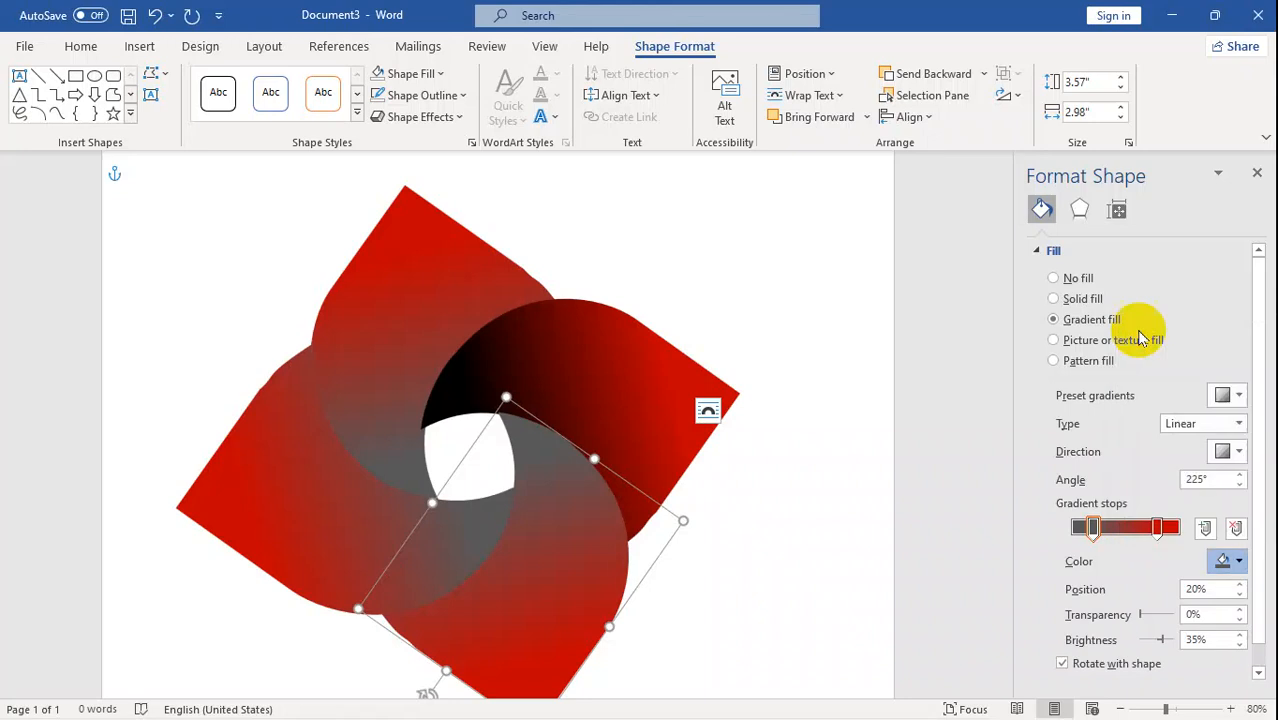
Change the grey gradient stop at 20% to black on the left and top petals and deselect the finished logo.
left_click(358, 500)
left_click(1092, 527)
left_click(1237, 563)
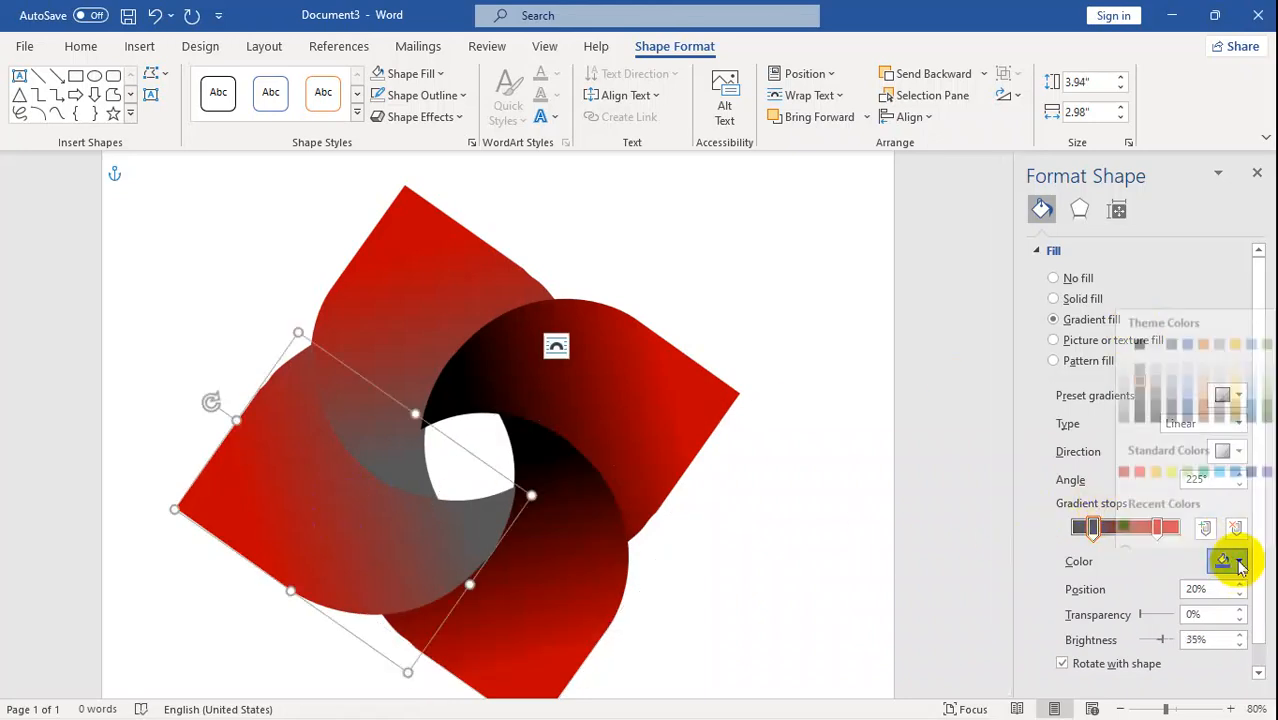
left_click(1143, 330)
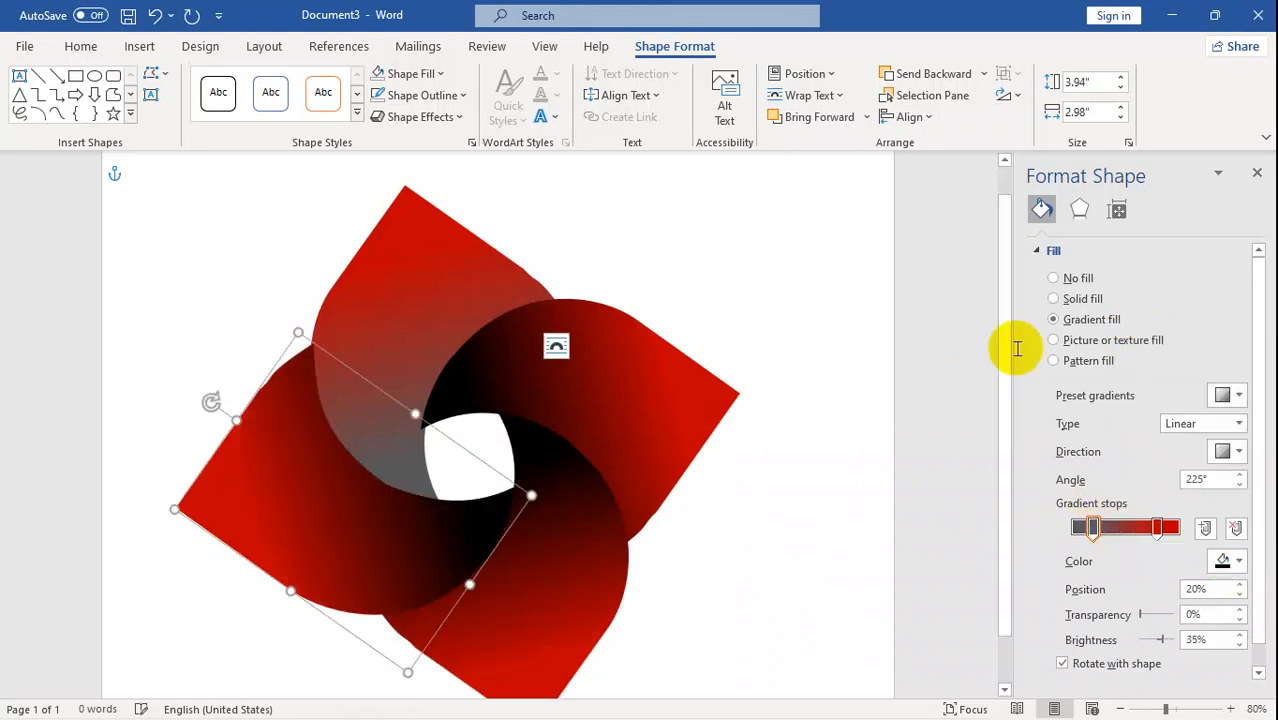
left_click(415, 345)
left_click(1238, 565)
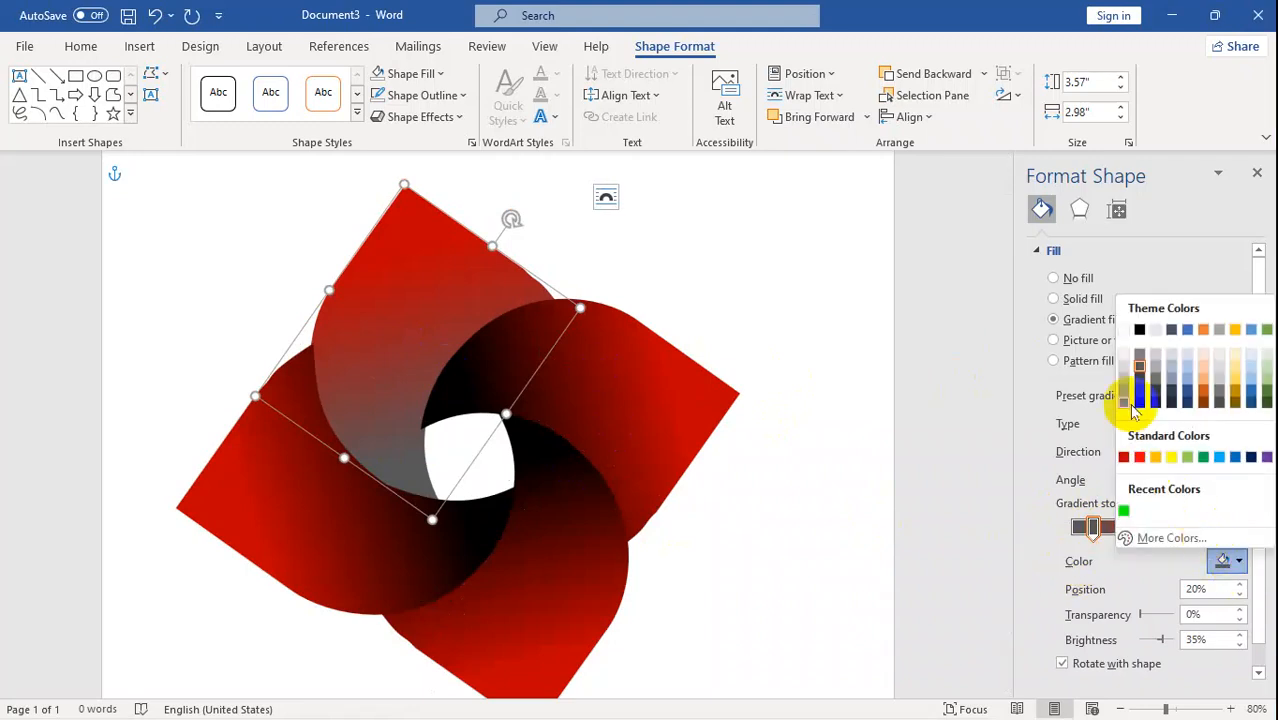
left_click(1143, 330)
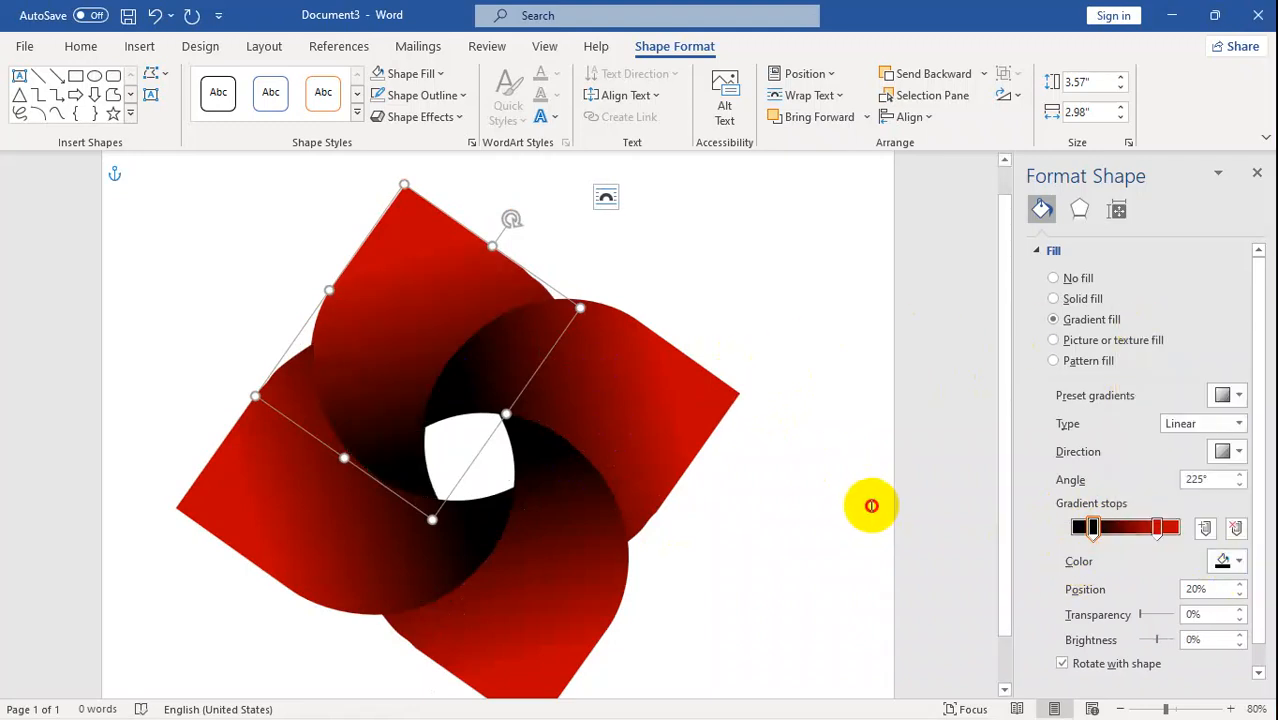
left_click(872, 502)
scroll(1000, 405, "down", 1)
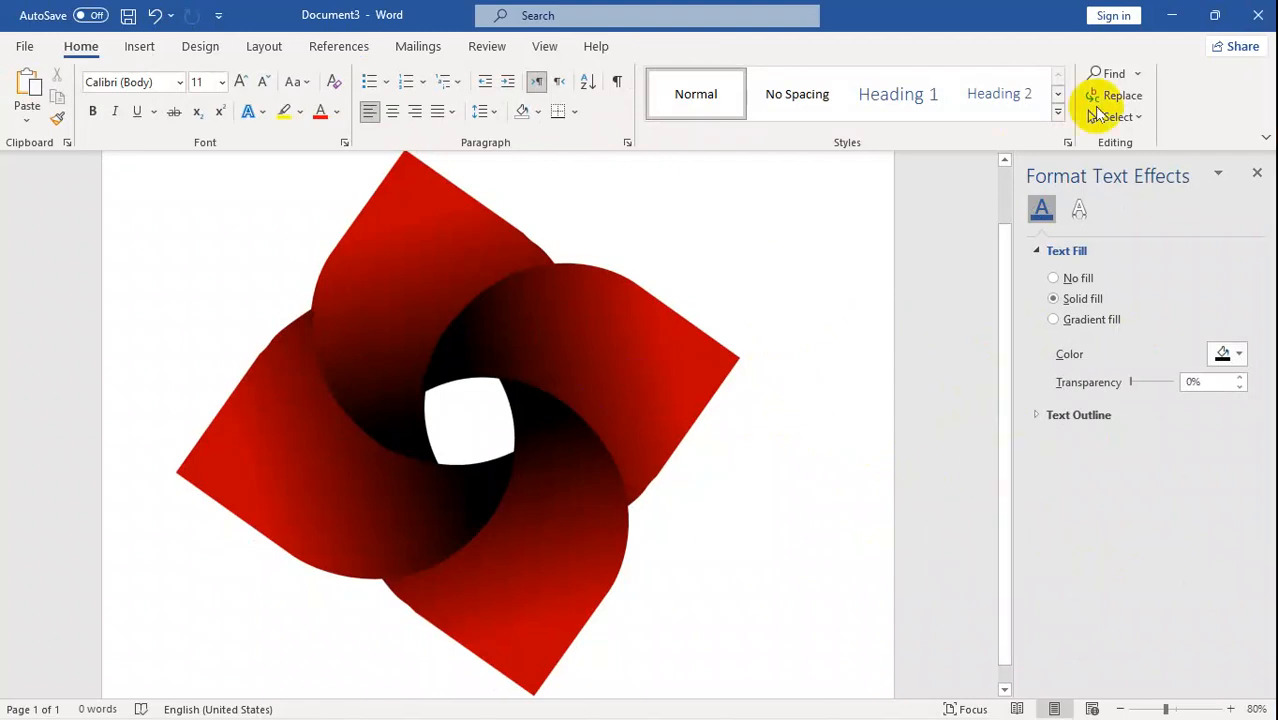
Close Document3 and Document2 without saving their changes.
left_click(1250, 17)
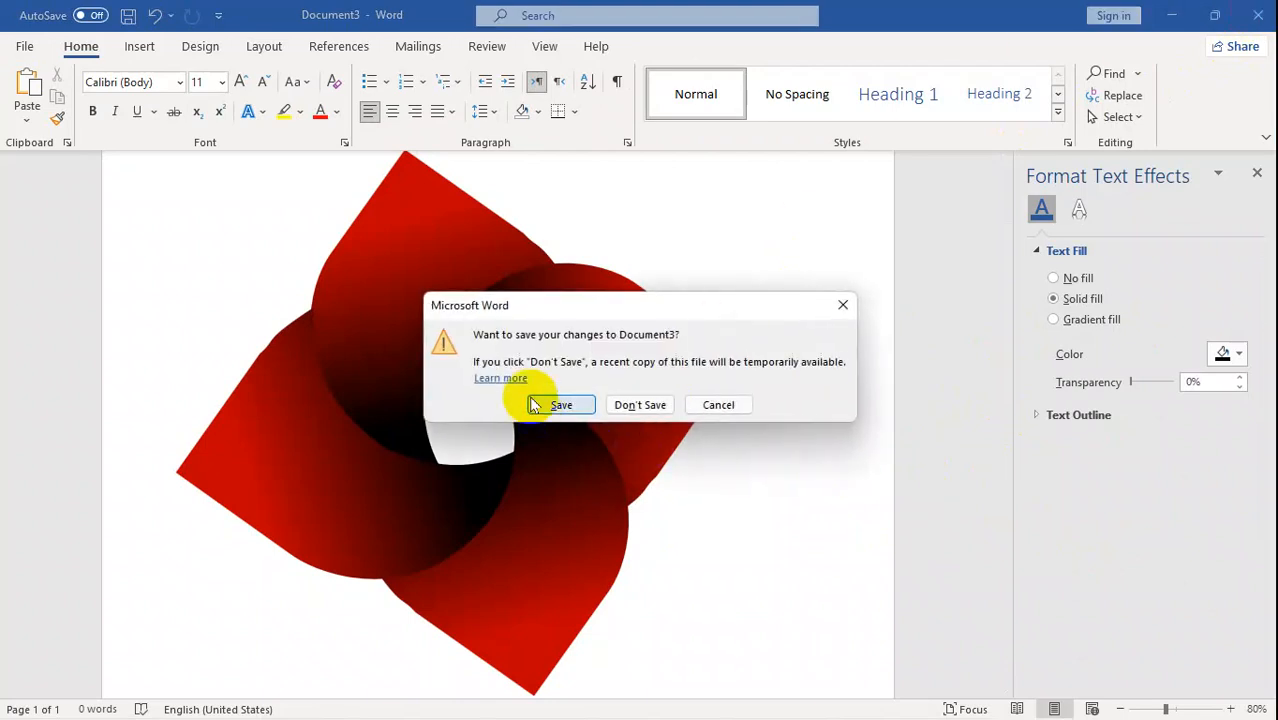
left_click(631, 408)
left_click(1258, 15)
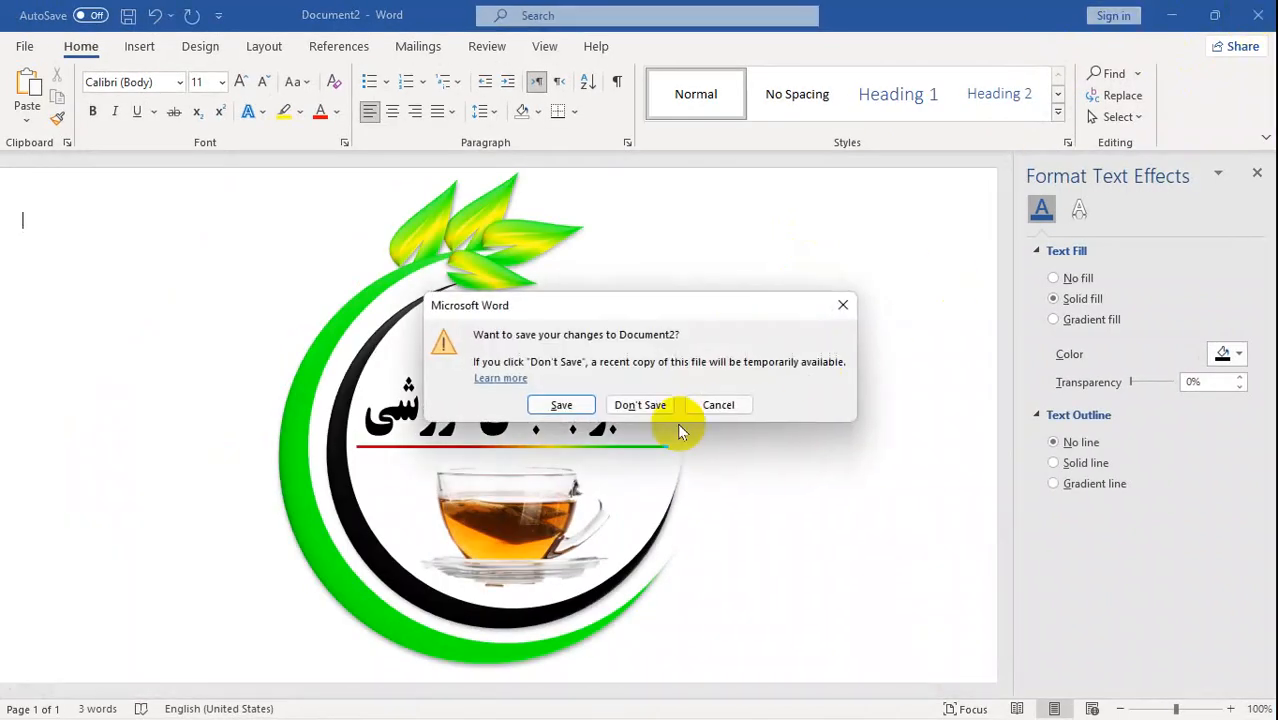
left_click(631, 404)
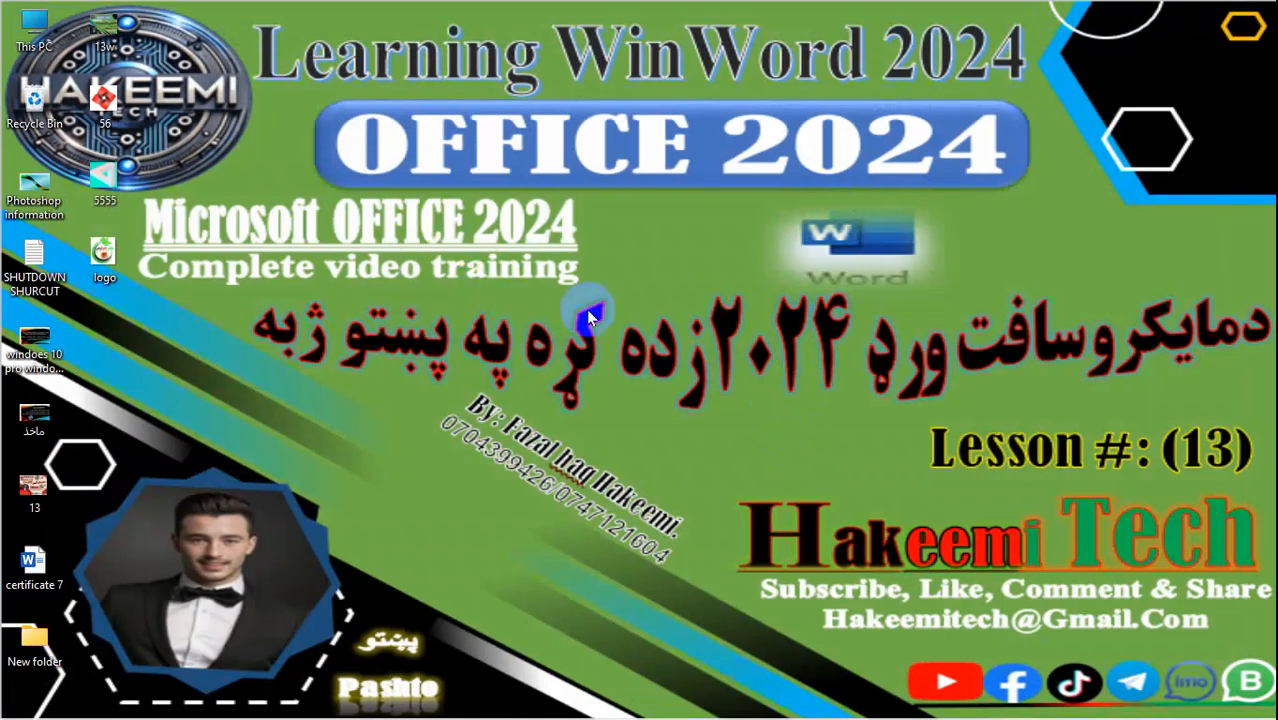
right_click(462, 401)
left_click(565, 434)
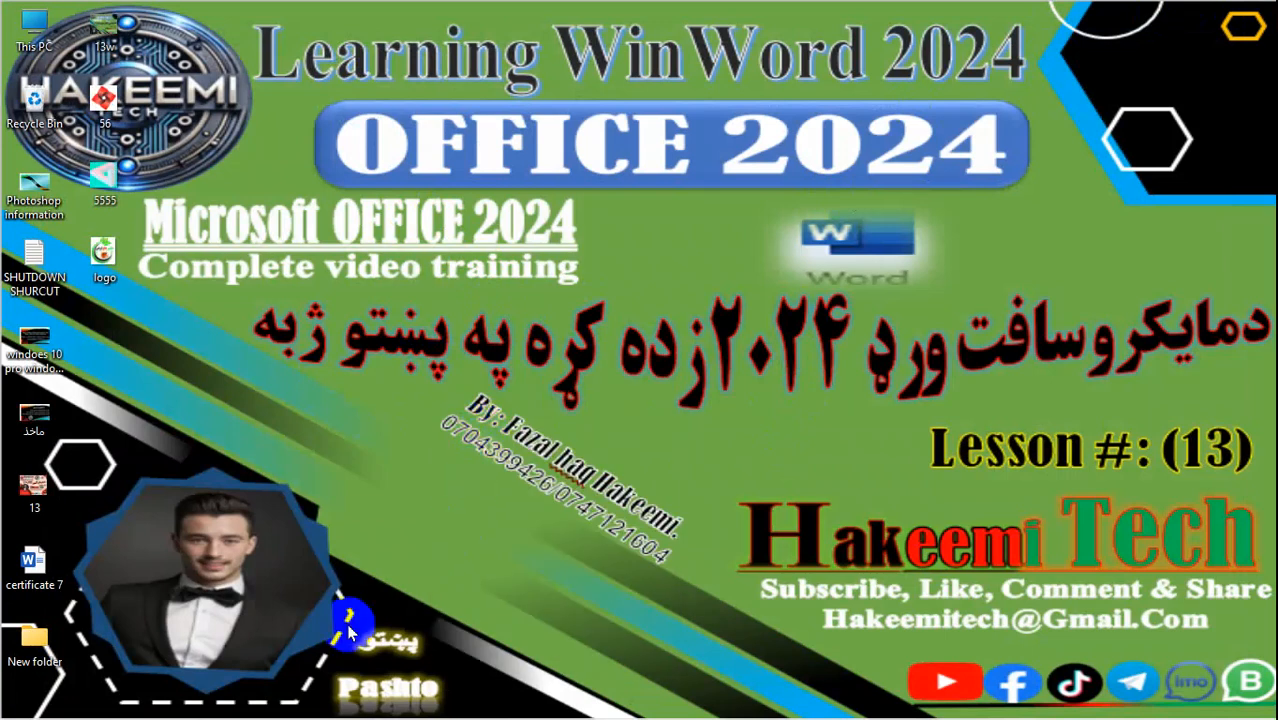